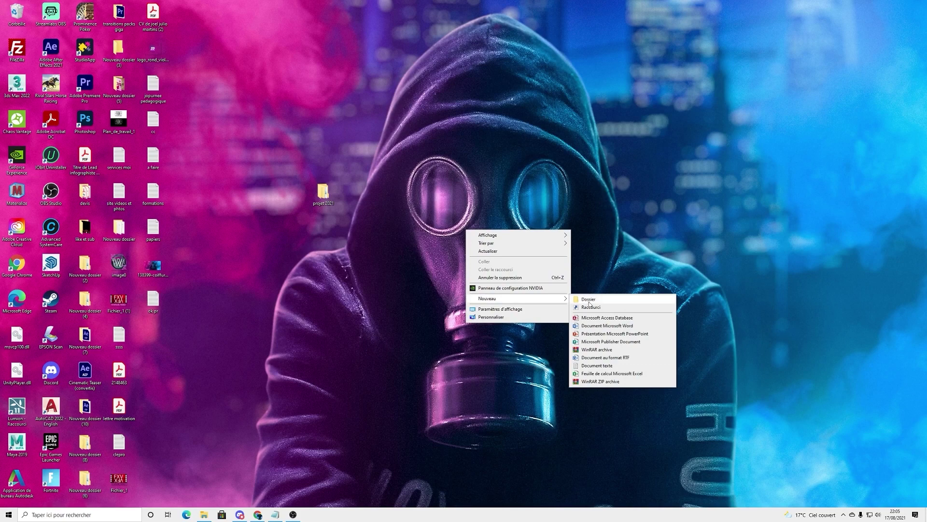
Create a new folder on the desktop named "premier apecu"
{"action": "left_click", "coordinate": [590, 303]}
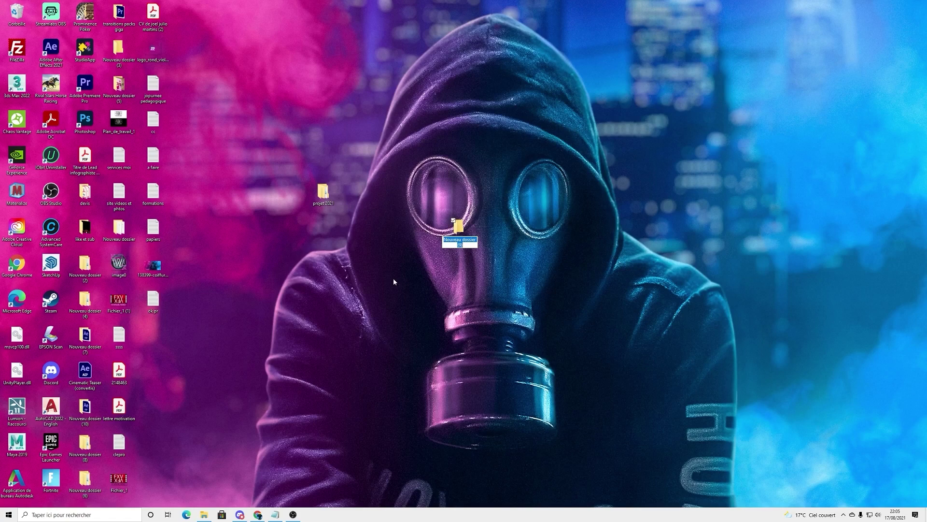
{"action": "key", "text": "BackSpace"}
{"action": "type", "text": "premier apecu"}
{"action": "key", "text": "Return"}
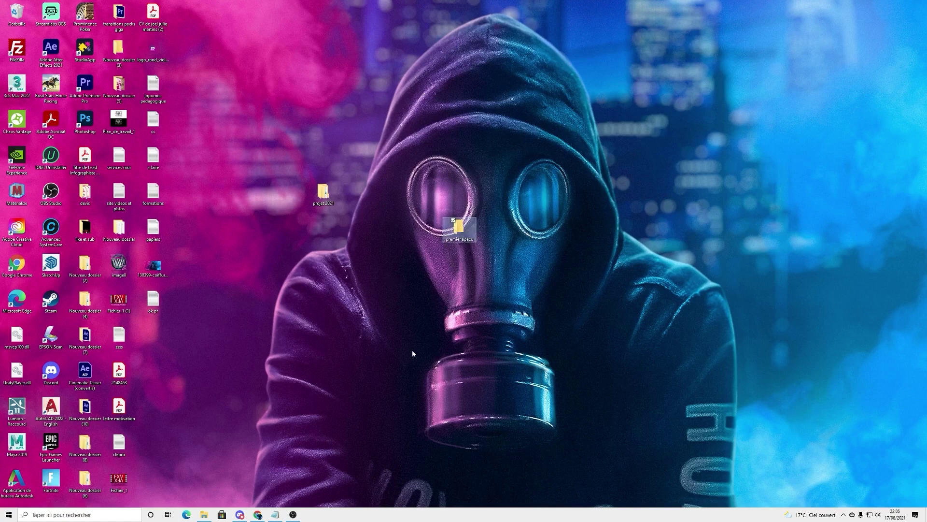
Correct the new desktop folder's name to "premier apercu"
{"action": "right_click", "coordinate": [468, 237]}
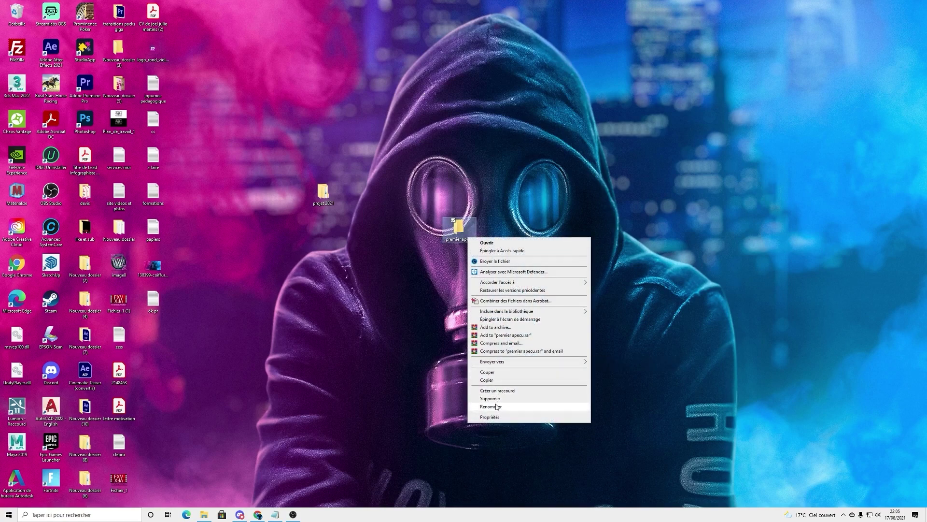
{"action": "left_click", "coordinate": [491, 406]}
{"action": "left_click", "coordinate": [469, 239]}
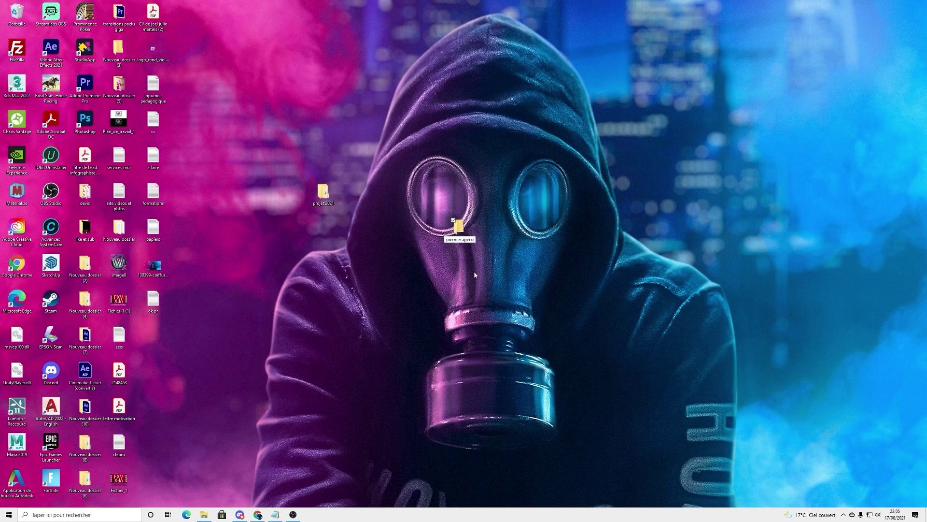
{"action": "type", "text": "r"}
{"action": "key", "text": "Return"}
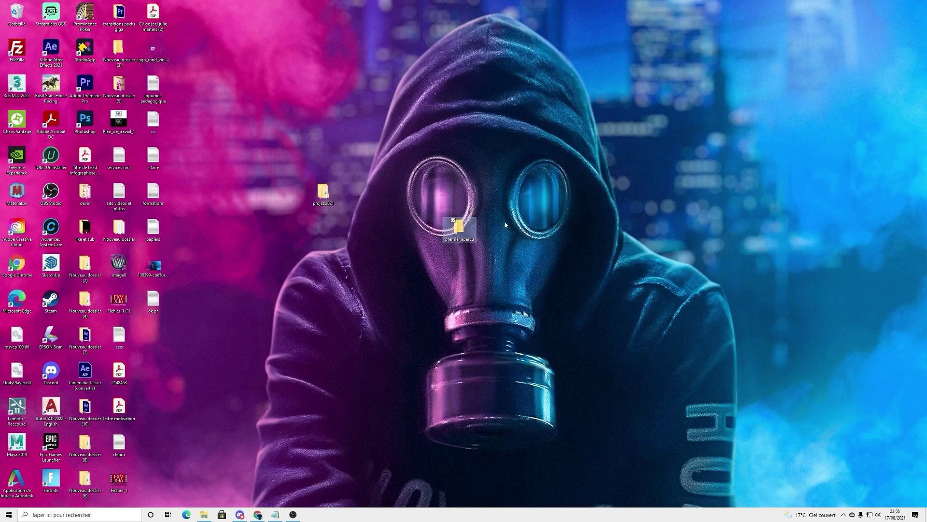
Open the premier apercu folder and create a subfolder named "elements" in it
{"action": "double_click", "coordinate": [461, 229]}
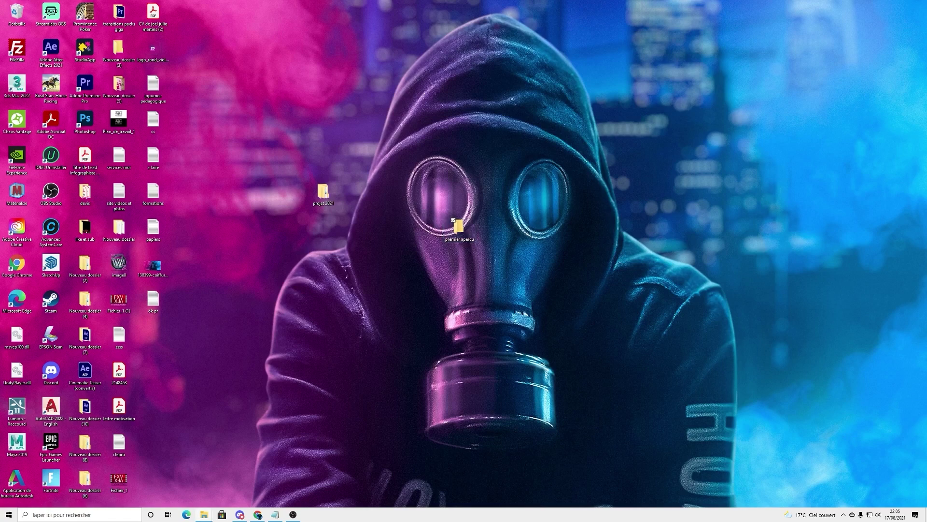
{"action": "left_click", "coordinate": [437, 178]}
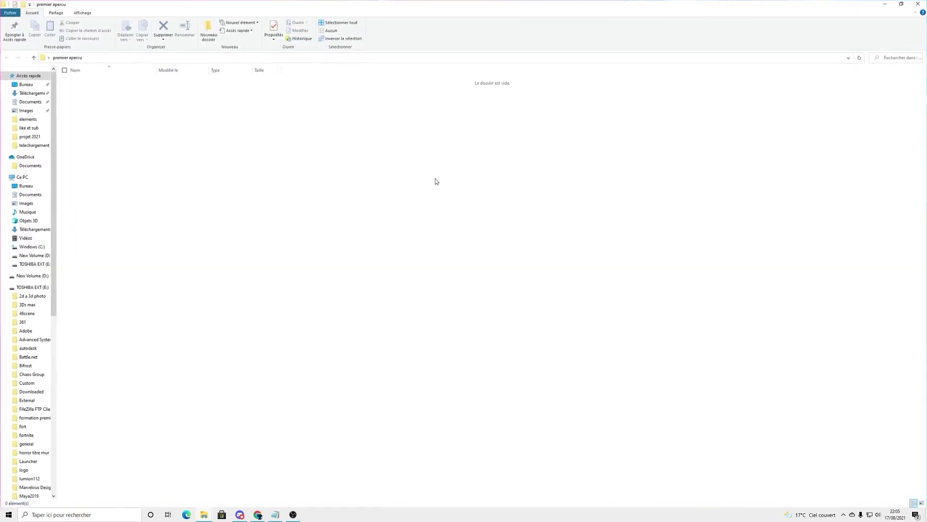
{"action": "right_click", "coordinate": [254, 192]}
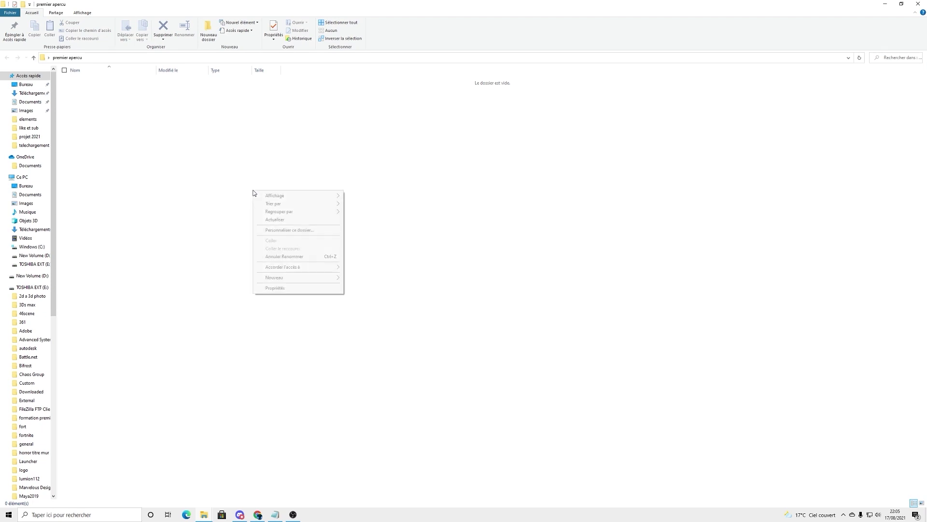
{"action": "mouse_move", "coordinate": [305, 270]}
{"action": "mouse_move", "coordinate": [334, 278]}
{"action": "left_click", "coordinate": [376, 278]}
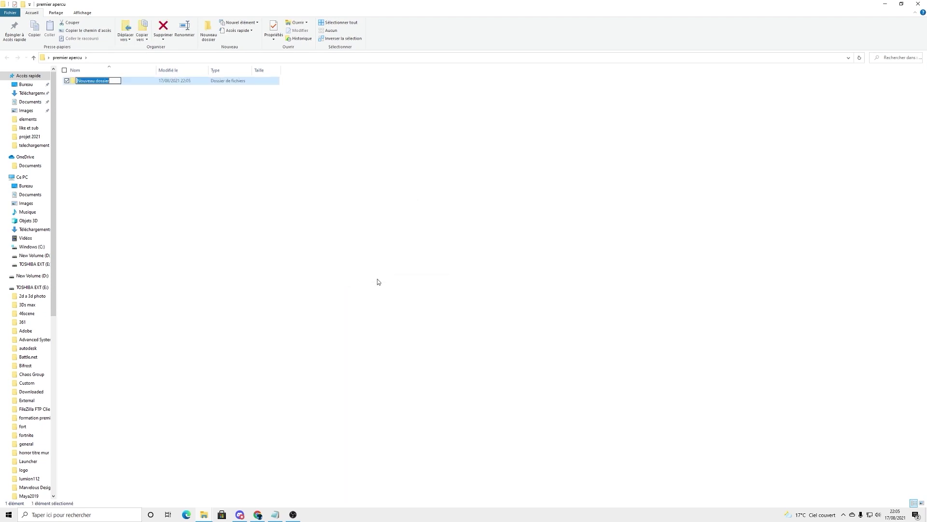
{"action": "key", "text": "BackSpace"}
{"action": "type", "text": "elements"}
{"action": "key", "text": "Return"}
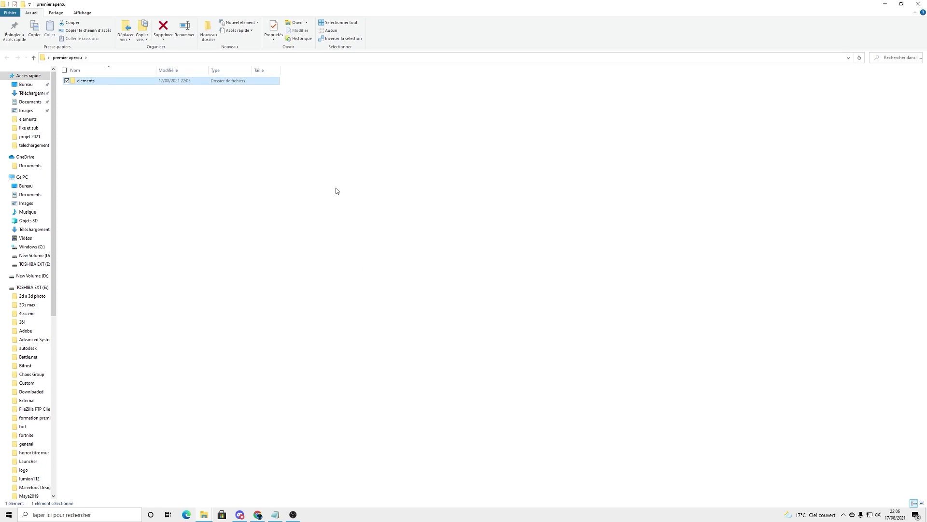
Create a second subfolder named "export" in the premier apercu folder
{"action": "right_click", "coordinate": [311, 233]}
{"action": "mouse_move", "coordinate": [334, 318]}
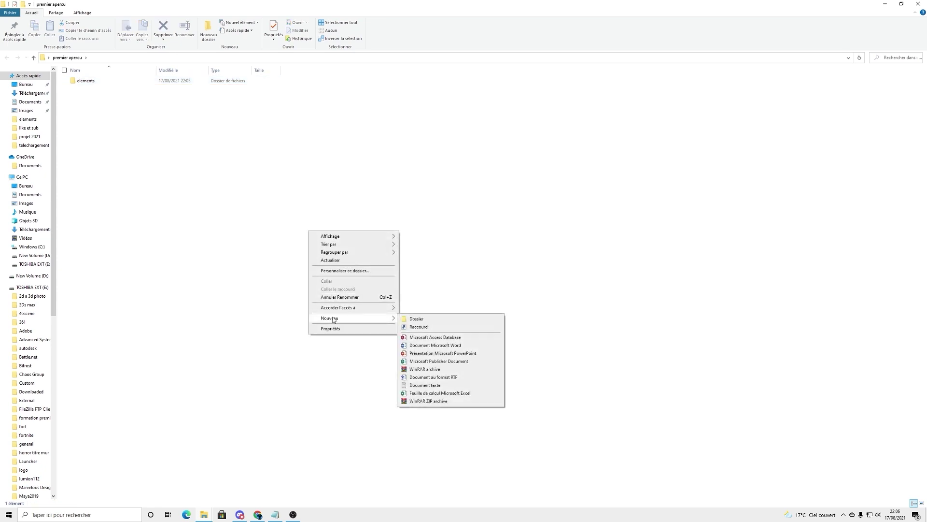
{"action": "left_click", "coordinate": [416, 319]}
{"action": "key", "text": "BackSpace"}
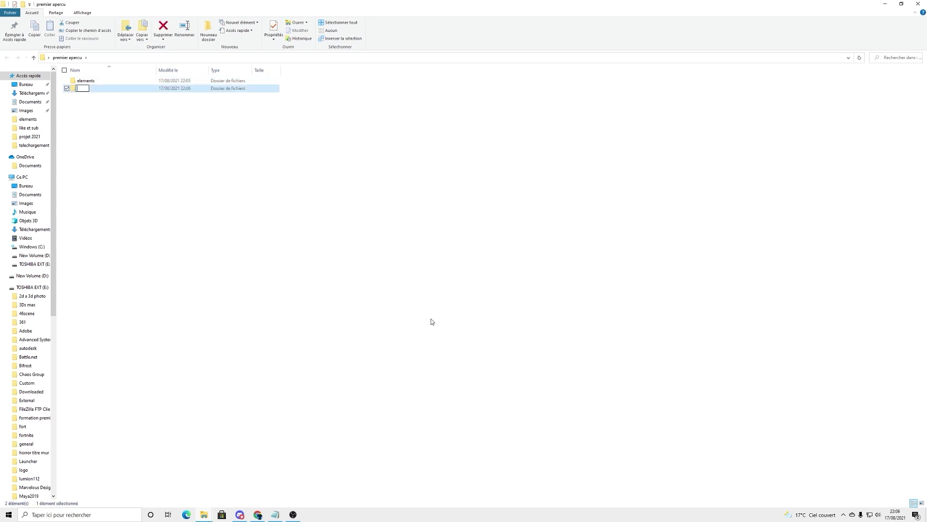
{"action": "type", "text": "export"}
{"action": "key", "text": "Return"}
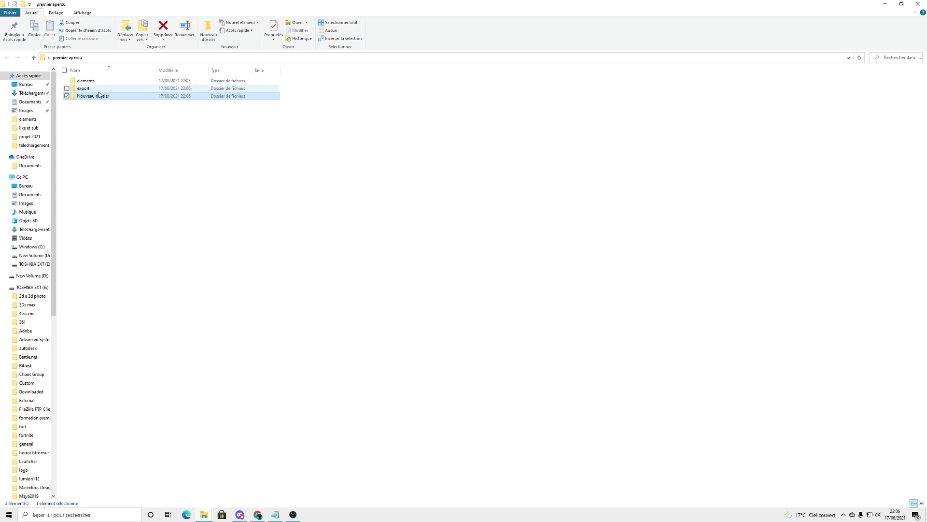
Rename the "Nouveau dossier" subfolder in premier apercu as "rushs"
{"action": "right_click", "coordinate": [98, 97]}
{"action": "left_click", "coordinate": [143, 275]}
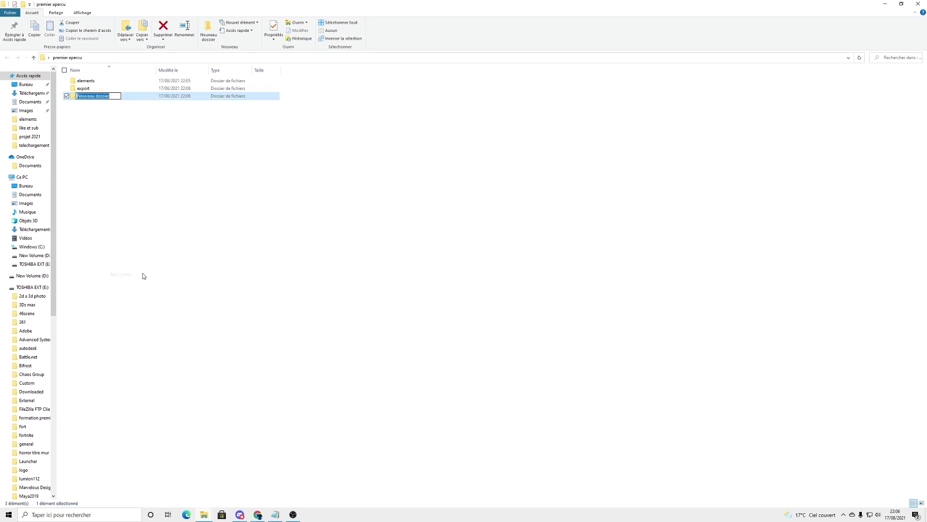
{"action": "type", "text": "rushs"}
{"action": "key", "text": "Return"}
Create another subfolder named "sauvegarde" in the premier apercu folder
{"action": "right_click", "coordinate": [179, 228]}
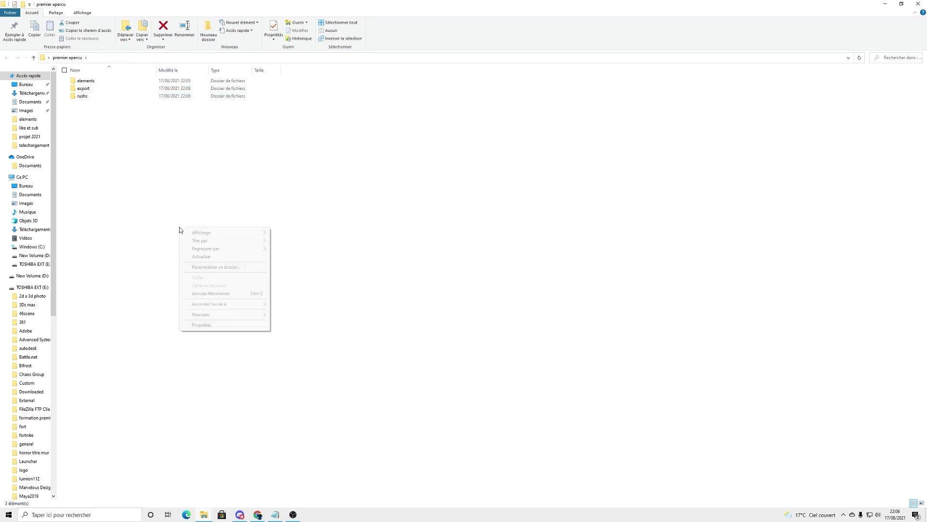
{"action": "mouse_move", "coordinate": [208, 315]}
{"action": "left_click", "coordinate": [284, 315]}
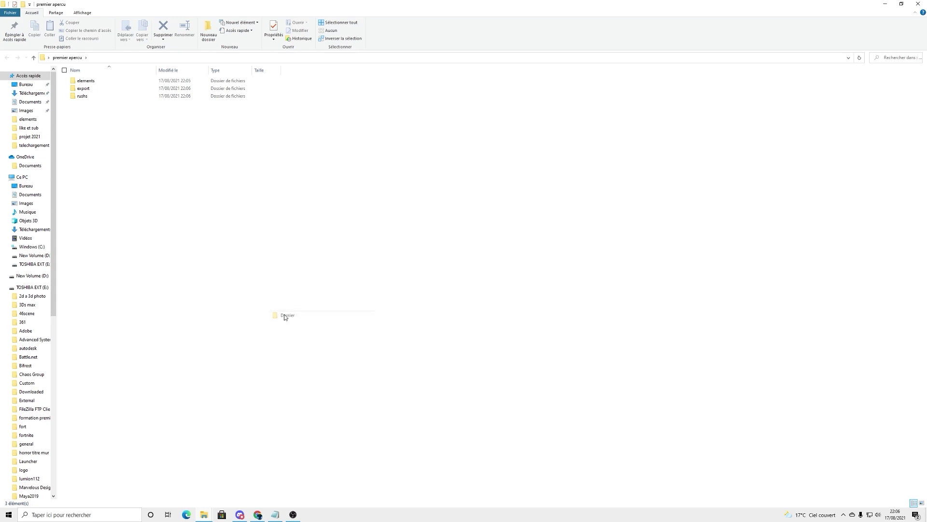
{"action": "type", "text": "sau"}
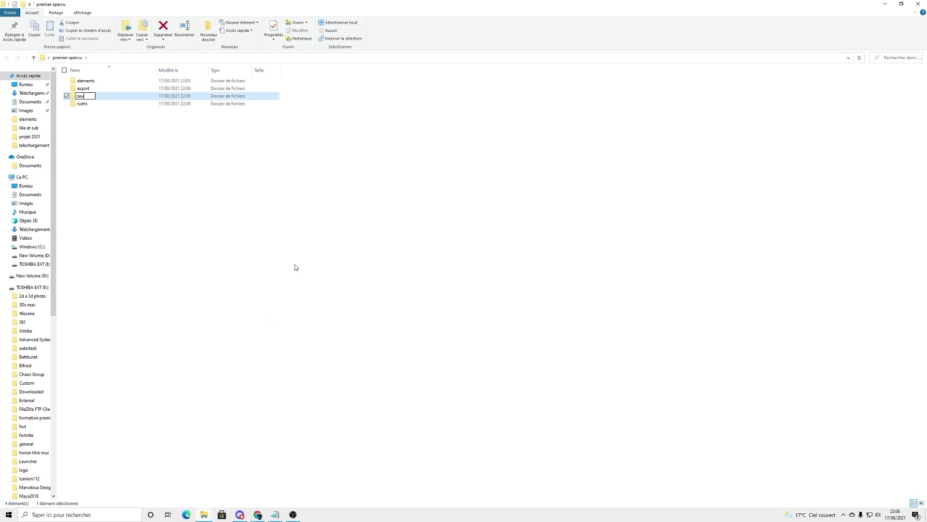
{"action": "type", "text": "vegarde"}
{"action": "left_click", "coordinate": [285, 262]}
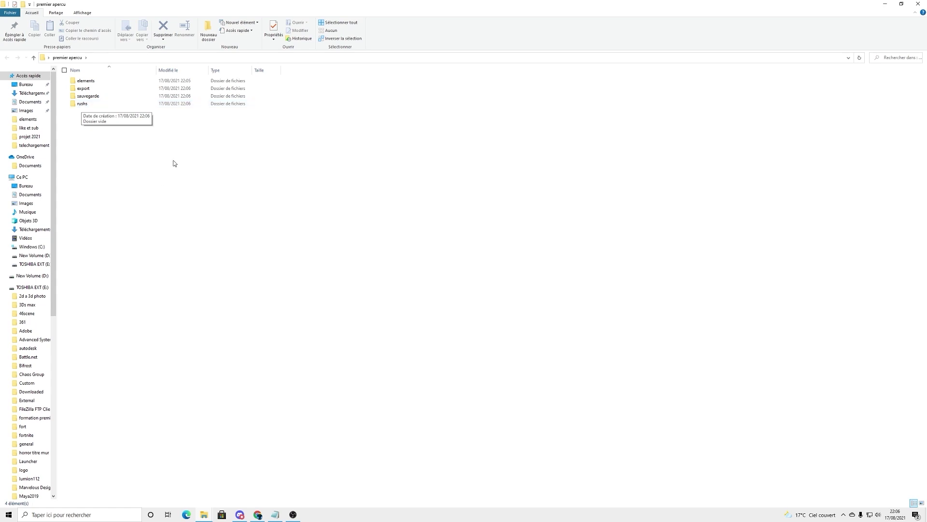
Open the rushs folder and create a subfolder named "sequence 1" in it
{"action": "double_click", "coordinate": [86, 105]}
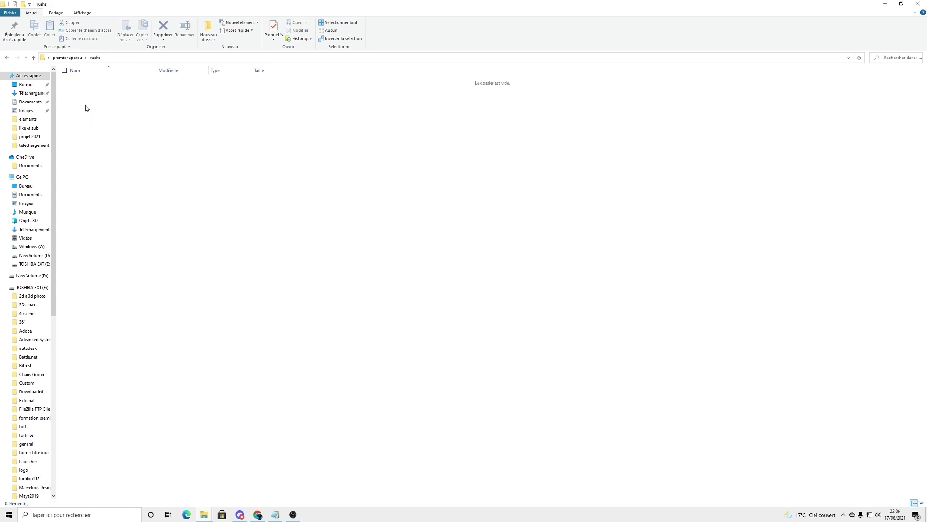
{"action": "right_click", "coordinate": [156, 149]}
{"action": "mouse_move", "coordinate": [215, 237]}
{"action": "left_click", "coordinate": [263, 238]}
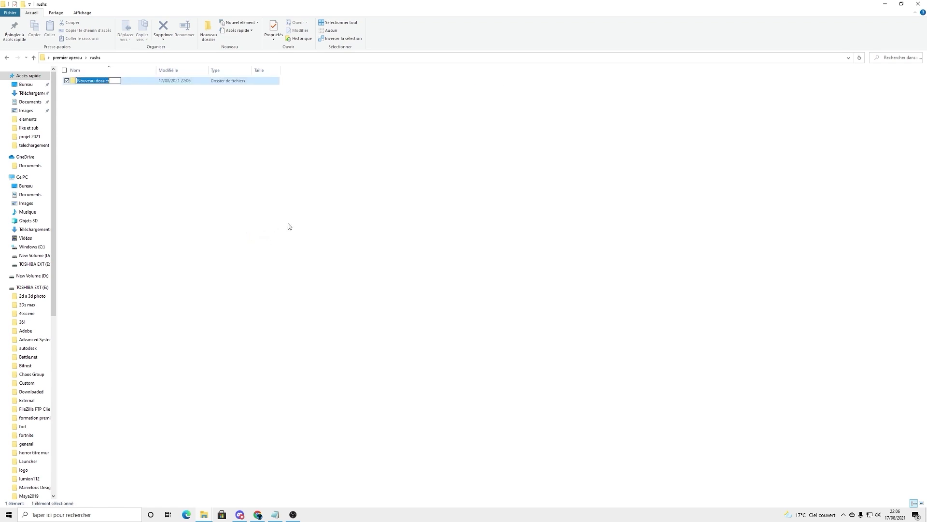
{"action": "type", "text": "sequence 1"}
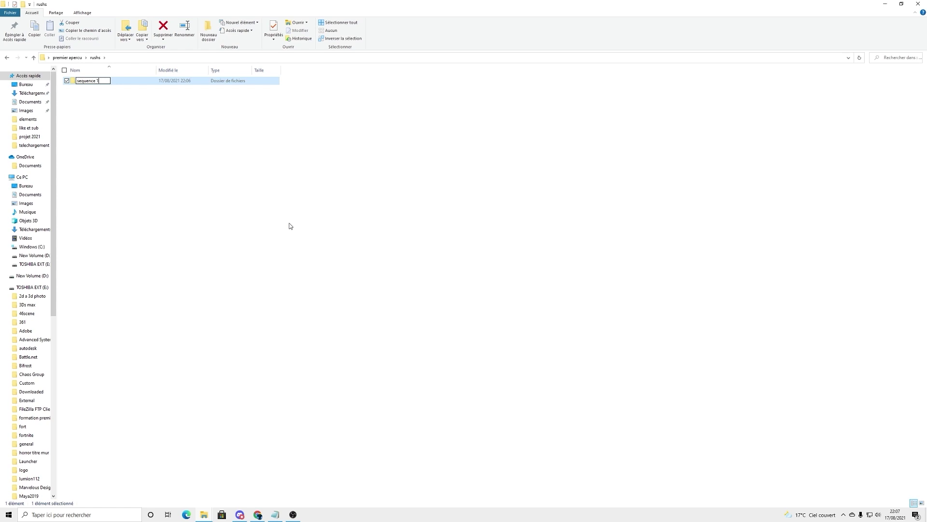
{"action": "key", "text": "Return"}
Return to premier apercu, open the elements folder and create a subfolder named "footages" in it
{"action": "left_click", "coordinate": [7, 58]}
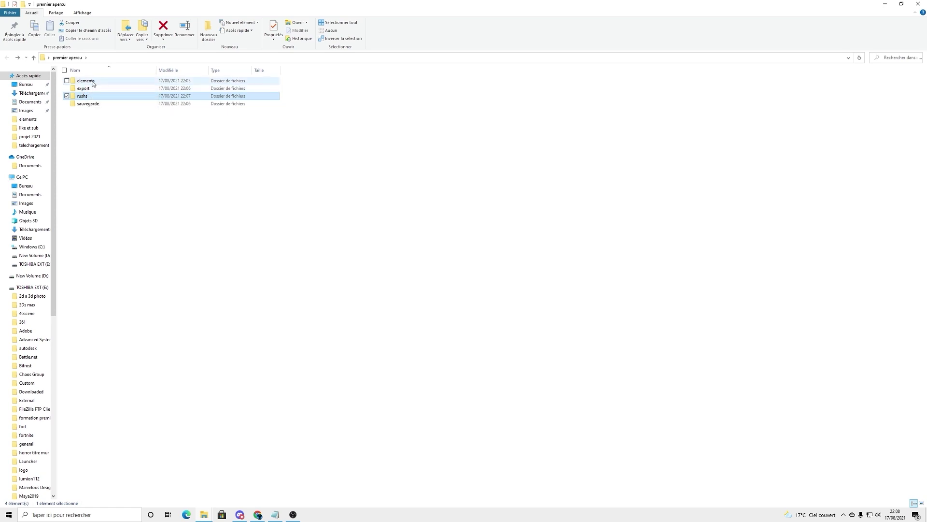
{"action": "double_click", "coordinate": [92, 83]}
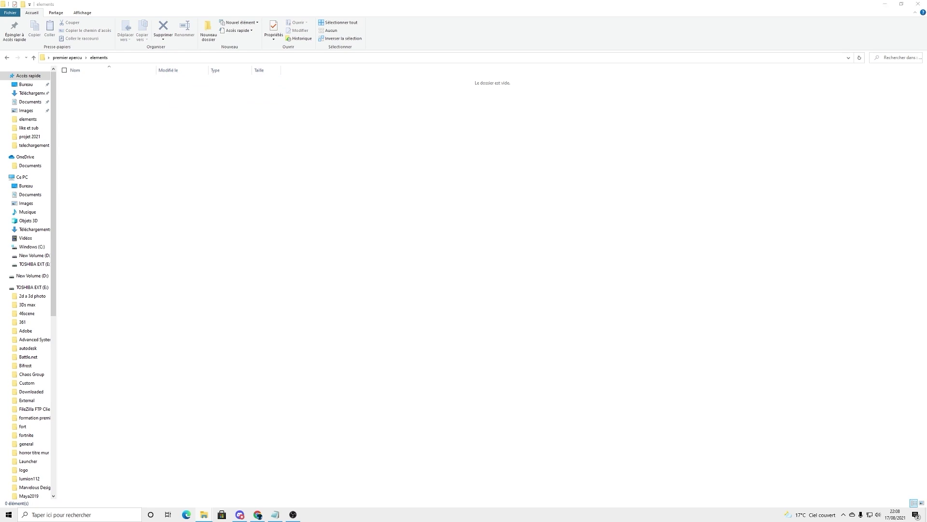
{"action": "right_click", "coordinate": [92, 101]}
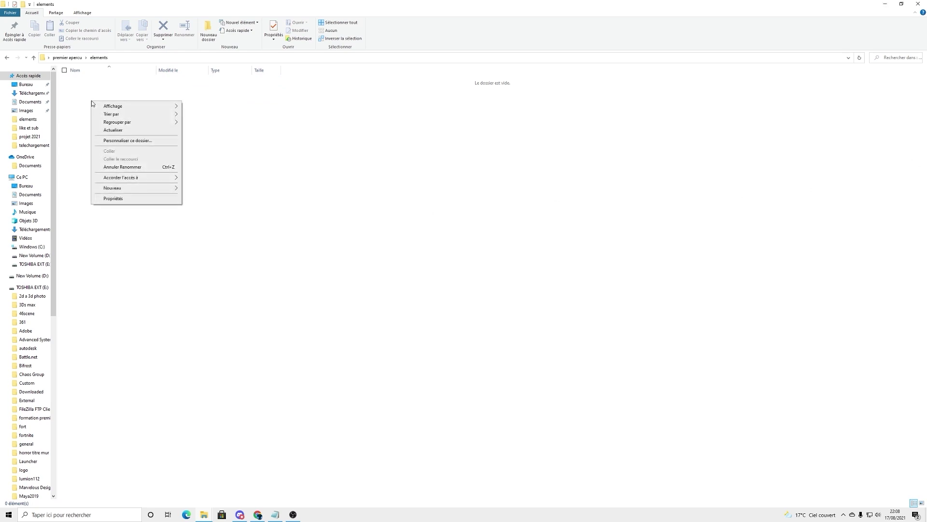
{"action": "mouse_move", "coordinate": [147, 180]}
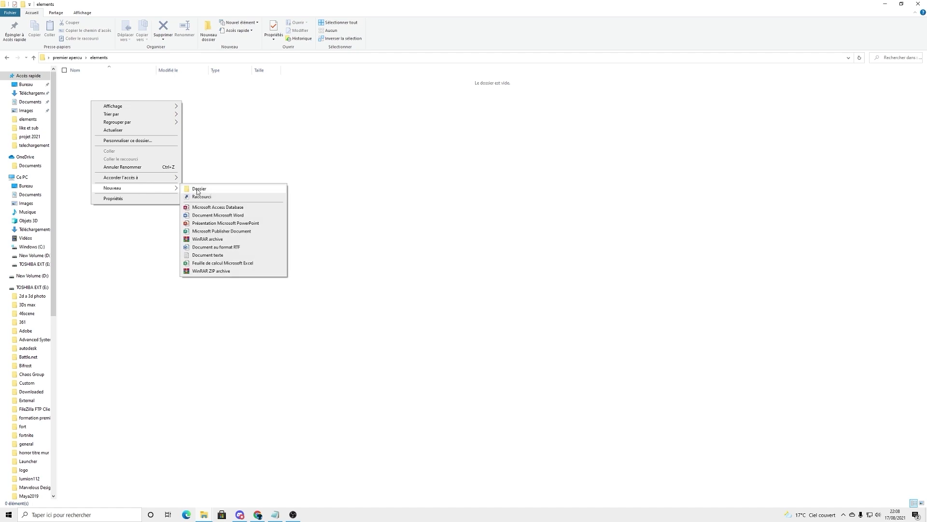
{"action": "left_click", "coordinate": [199, 188]}
{"action": "type", "text": "footages"}
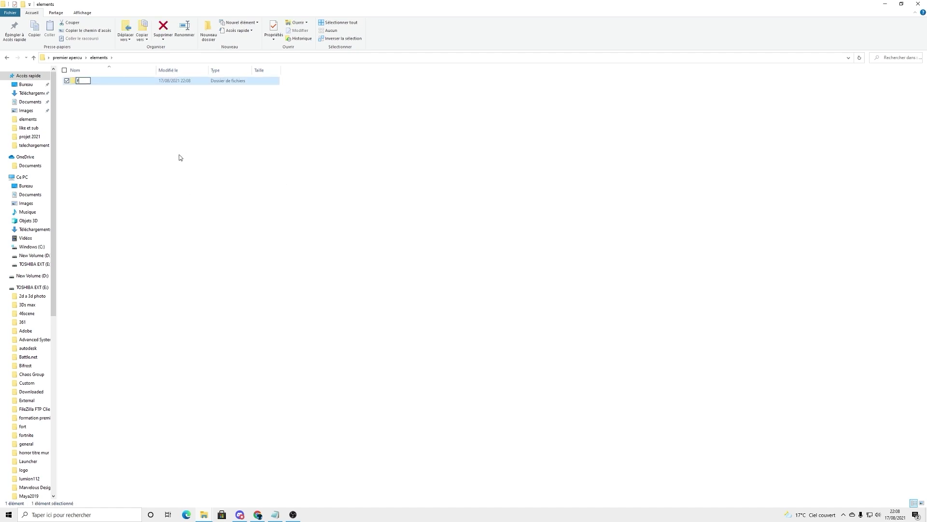
{"action": "key", "text": "Return"}
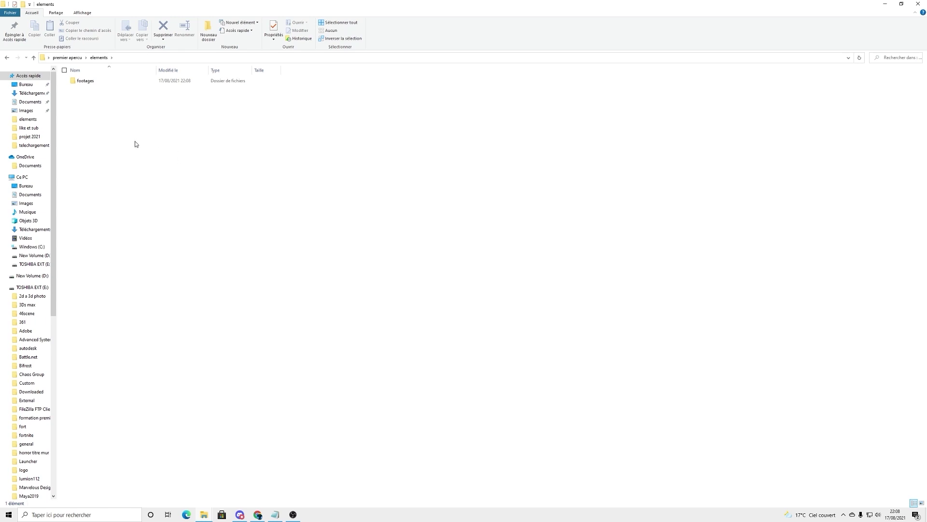
Create a subfolder named "voix off" in the elements folder
{"action": "right_click", "coordinate": [123, 145]}
{"action": "mouse_move", "coordinate": [189, 232]}
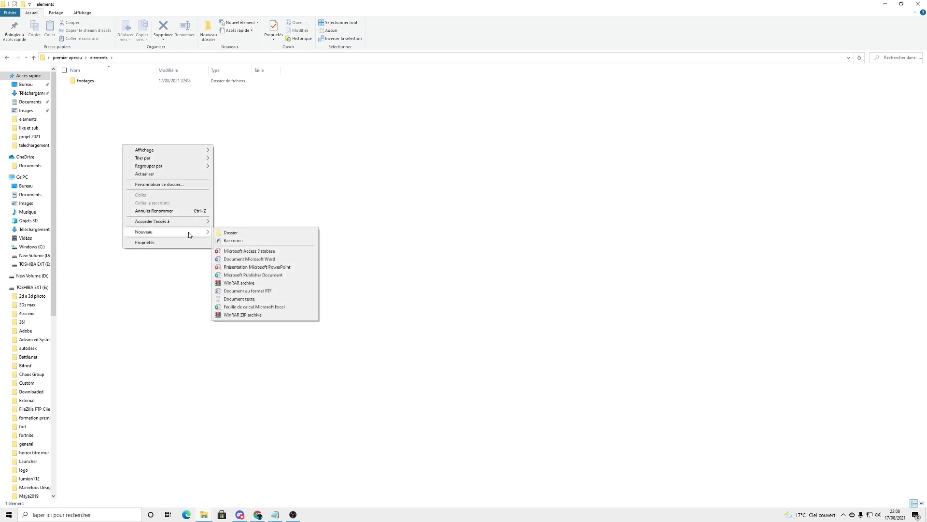
{"action": "left_click", "coordinate": [241, 234]}
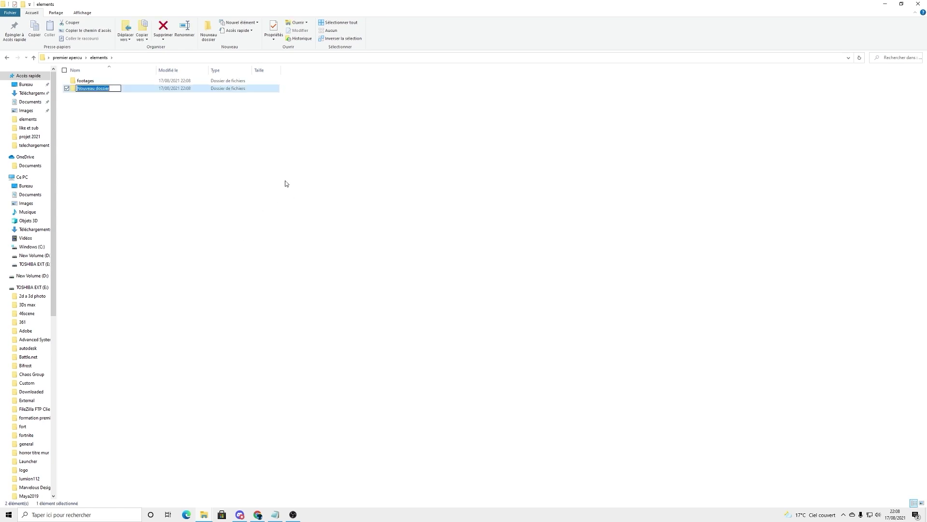
{"action": "type", "text": "voix off"}
{"action": "left_click", "coordinate": [285, 185]}
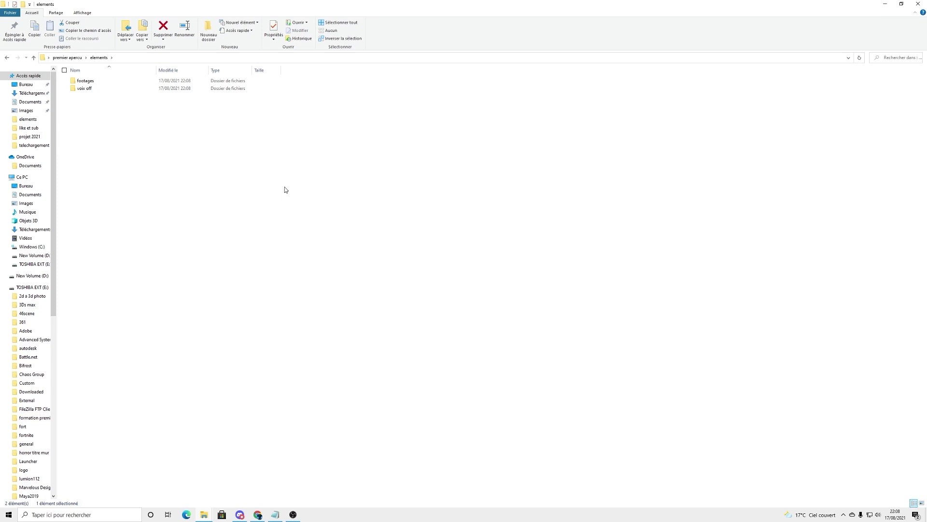
Create a subfolder named "musique" in the elements folder
{"action": "right_click", "coordinate": [212, 172]}
{"action": "mouse_move", "coordinate": [252, 258]}
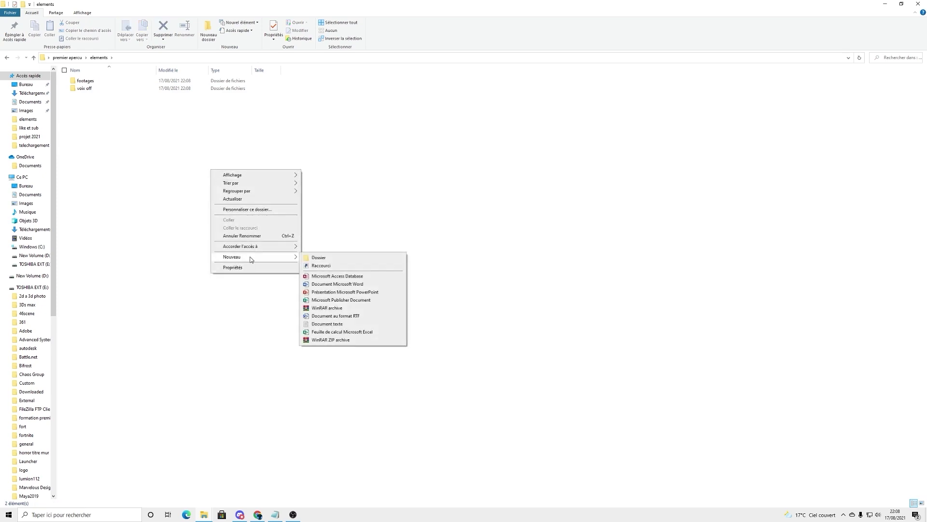
{"action": "left_click", "coordinate": [325, 259]}
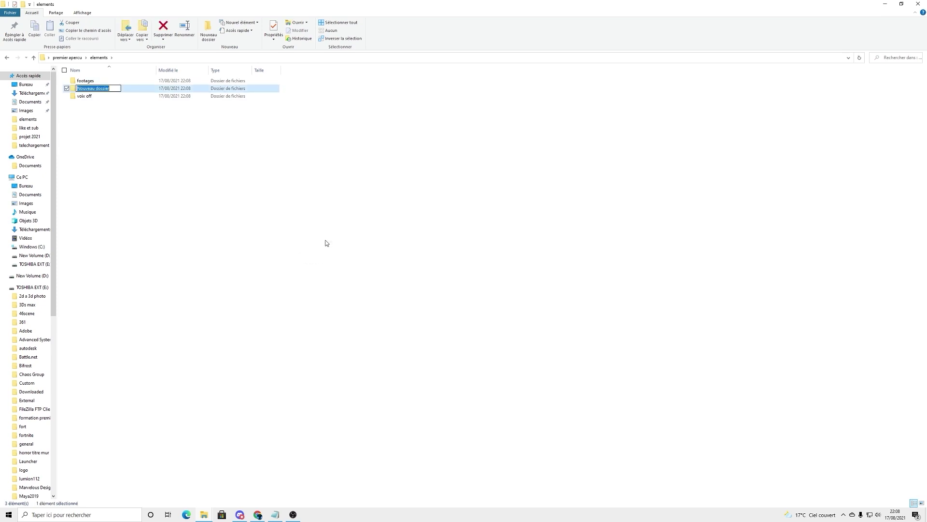
{"action": "type", "text": "musique"}
{"action": "key", "text": "Return"}
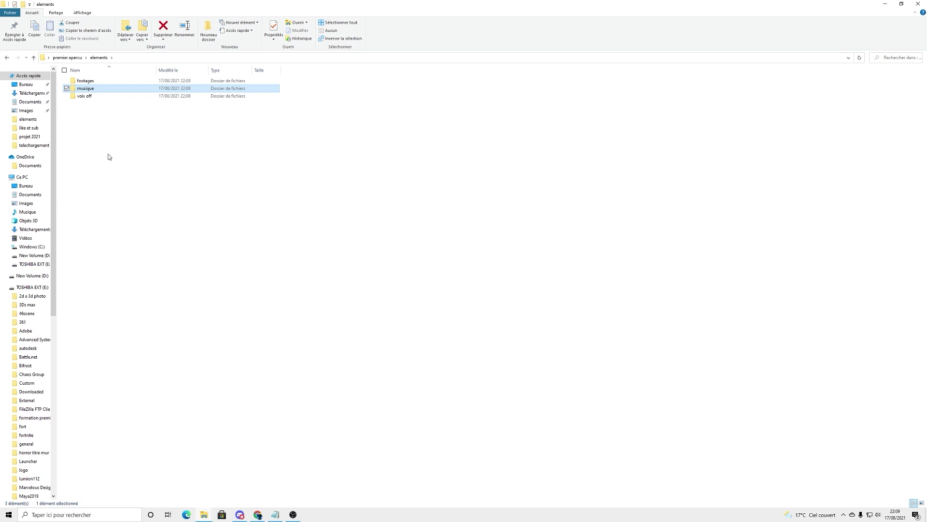
Create a subfolder named "bruitage" in the elements folder
{"action": "right_click", "coordinate": [121, 162]}
{"action": "mouse_move", "coordinate": [183, 250]}
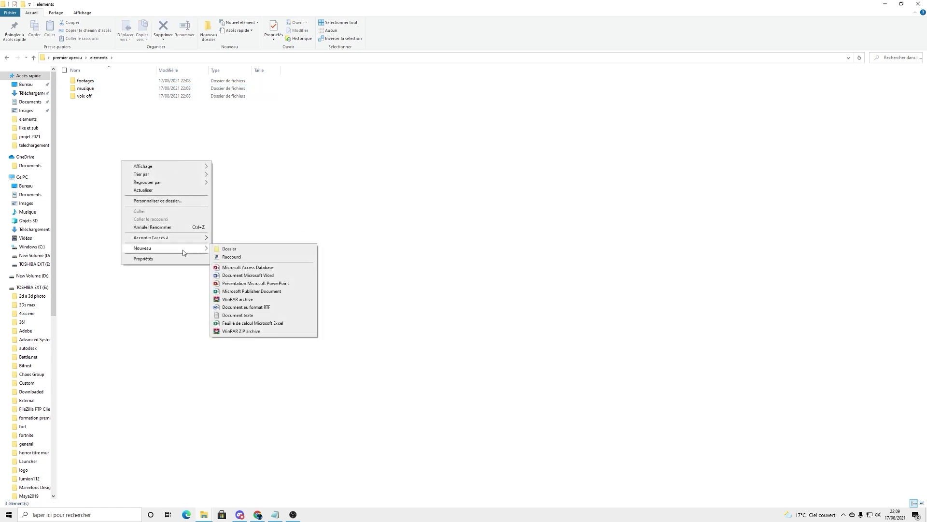
{"action": "left_click", "coordinate": [229, 250]}
{"action": "type", "text": "br"}
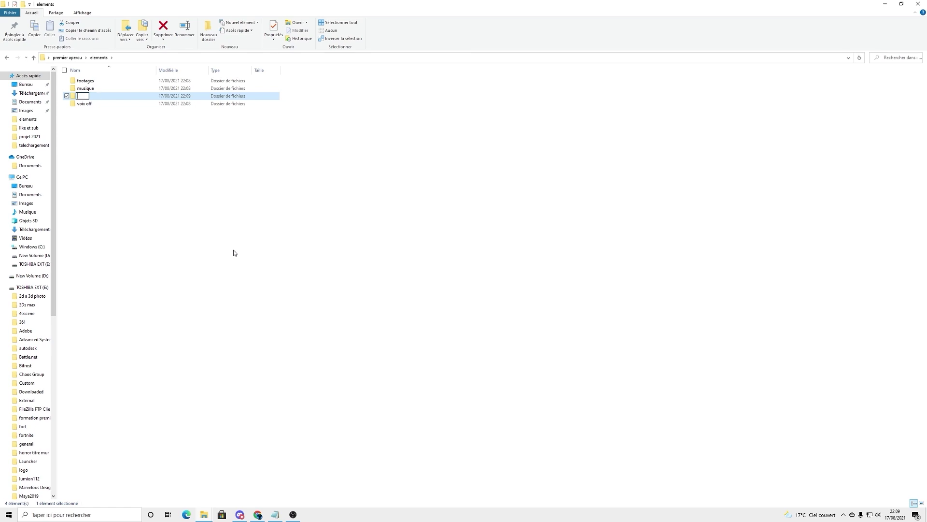
{"action": "type", "text": "uitage"}
{"action": "left_click", "coordinate": [204, 145]}
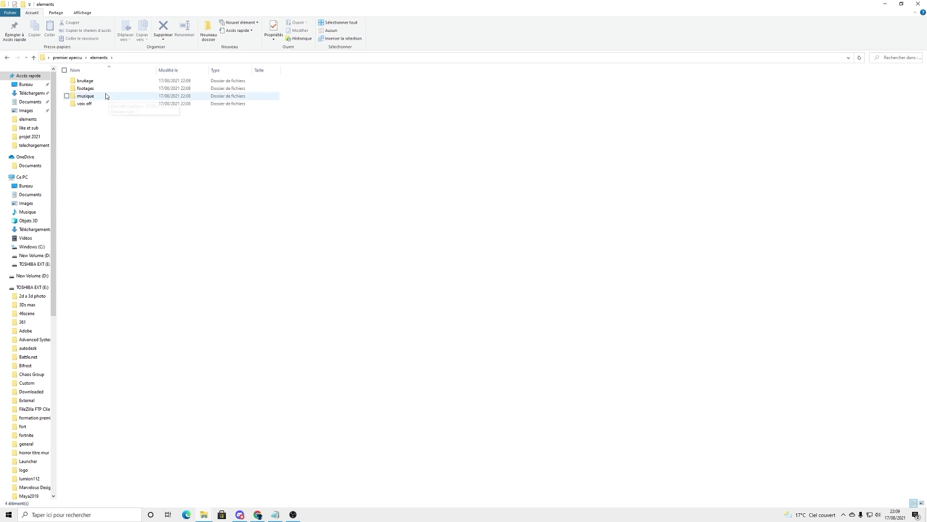
Create a subfolder named "audio" in the elements folder and go back to the premier apercu folder
{"action": "right_click", "coordinate": [107, 171]}
{"action": "mouse_move", "coordinate": [140, 258]}
{"action": "left_click", "coordinate": [218, 259]}
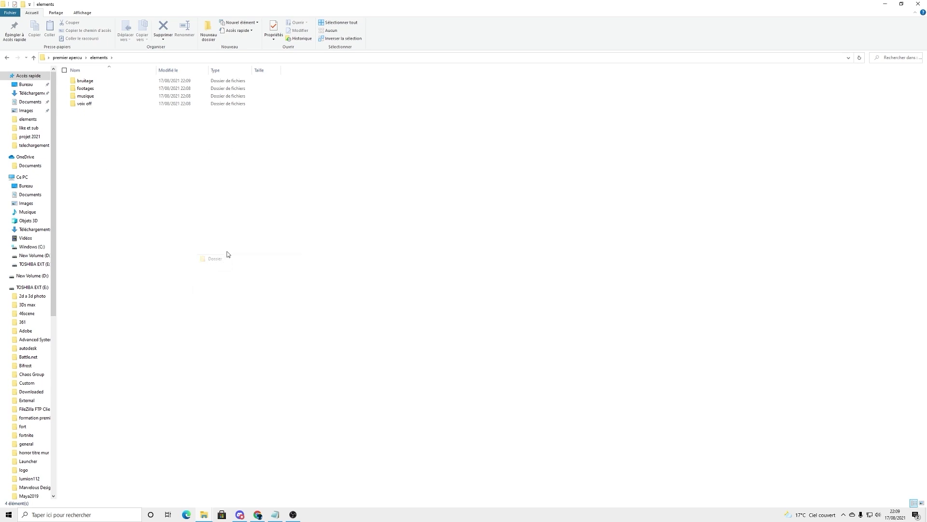
{"action": "type", "text": "audio"}
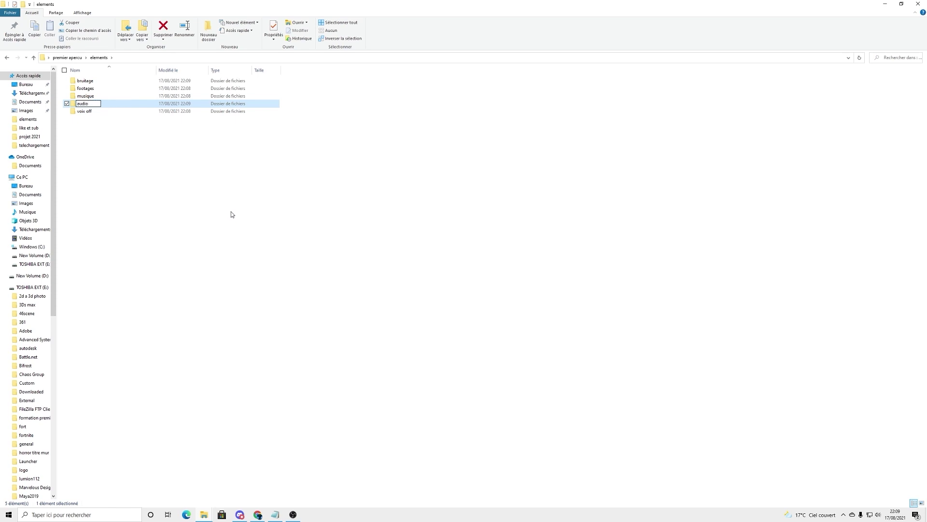
{"action": "key", "text": "Return"}
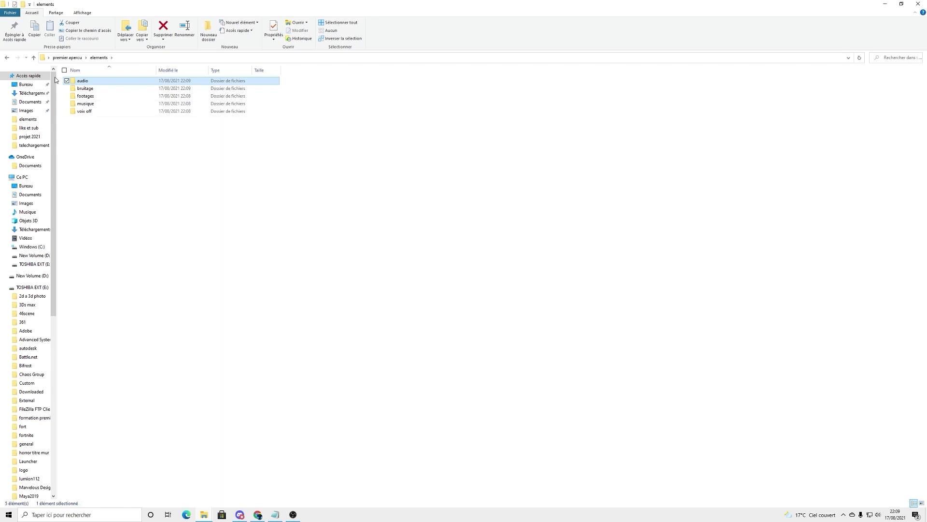
{"action": "left_click", "coordinate": [6, 57]}
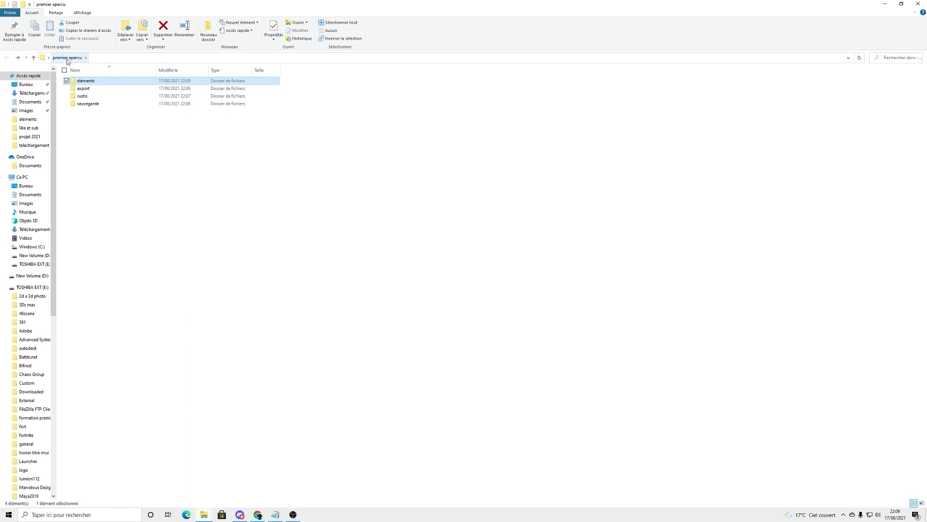
{"action": "double_click", "coordinate": [89, 82]}
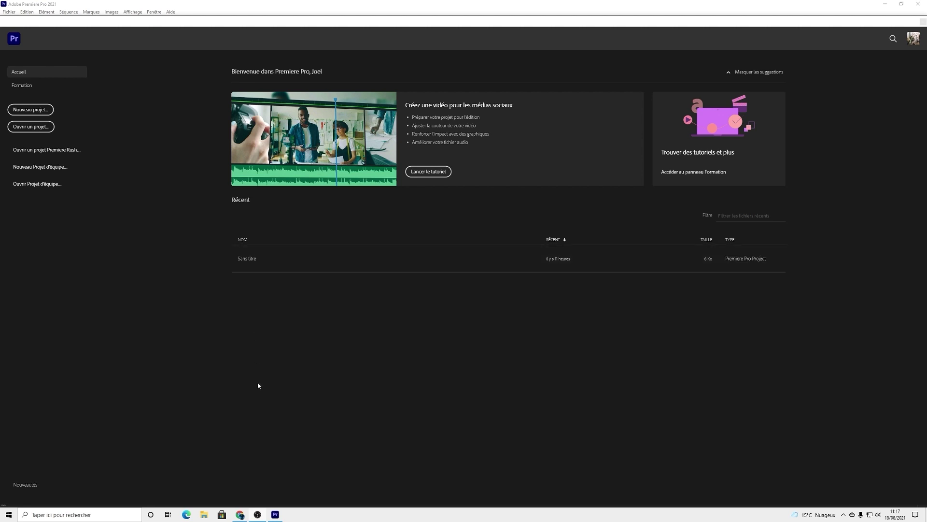
Switch to Adobe Premiere Pro, start a new project and view the available destination folders without choosing one
{"action": "left_click", "coordinate": [29, 110]}
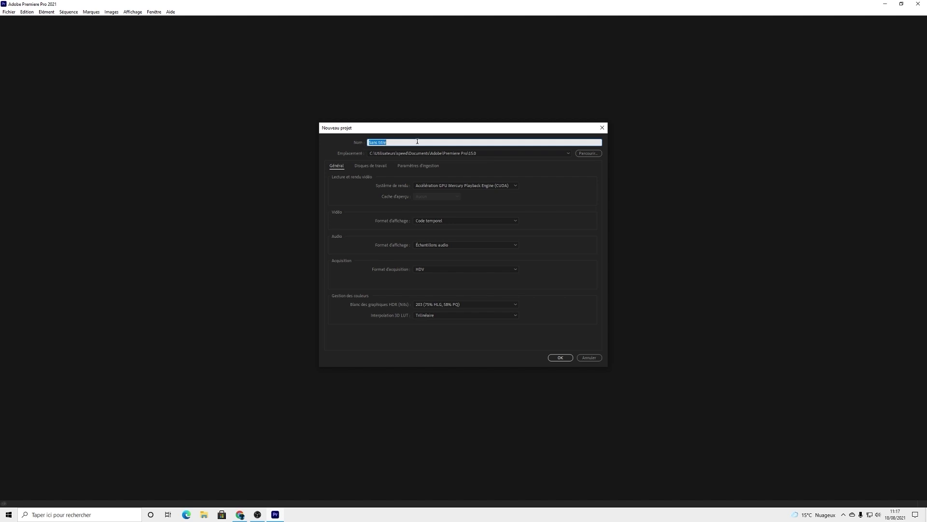
{"action": "left_click", "coordinate": [567, 153]}
{"action": "left_click", "coordinate": [585, 154]}
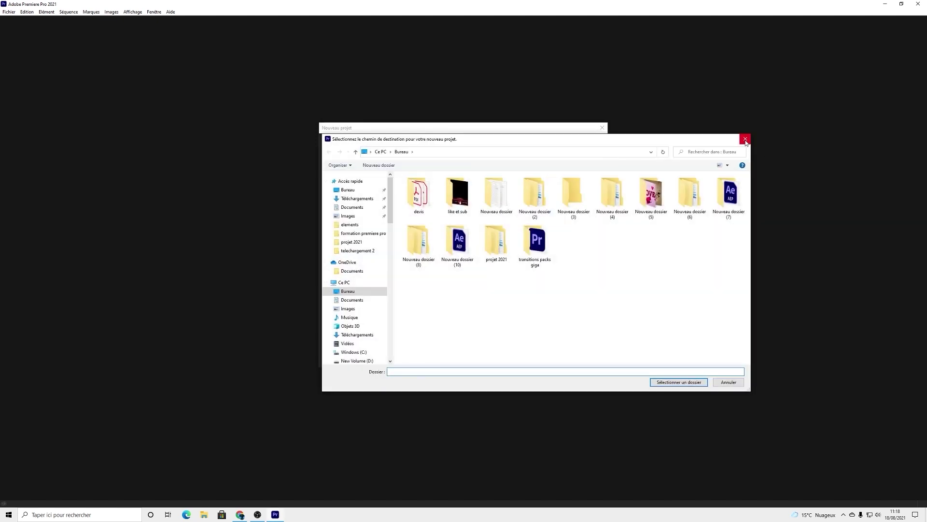
{"action": "left_click", "coordinate": [745, 140]}
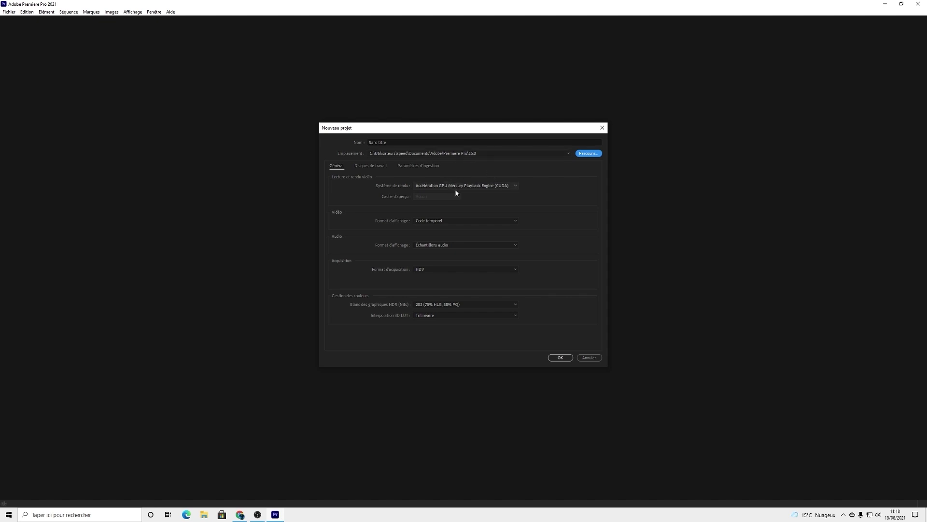
Review the new project's general options for rendering system, video display format, capture format, HDR graphics white and 3D LUT interpolation
{"action": "left_click", "coordinate": [513, 187]}
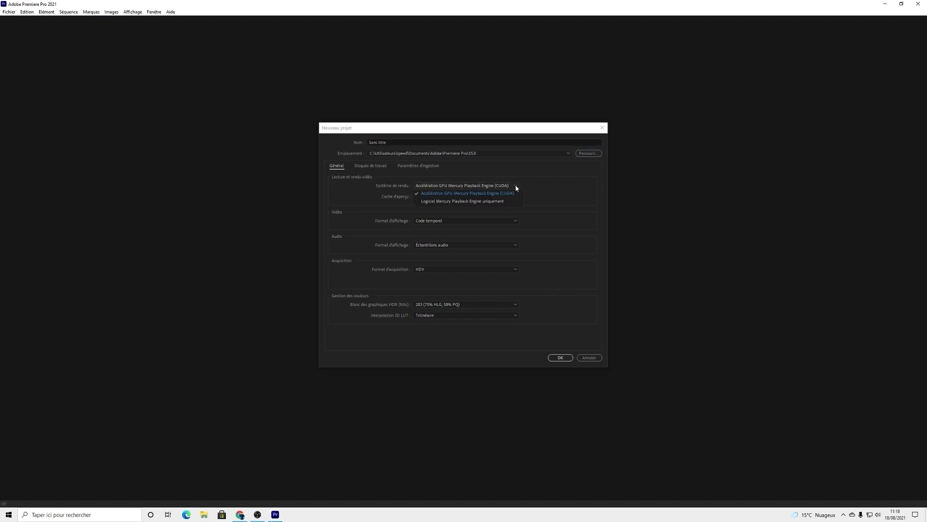
{"action": "left_click", "coordinate": [462, 194]}
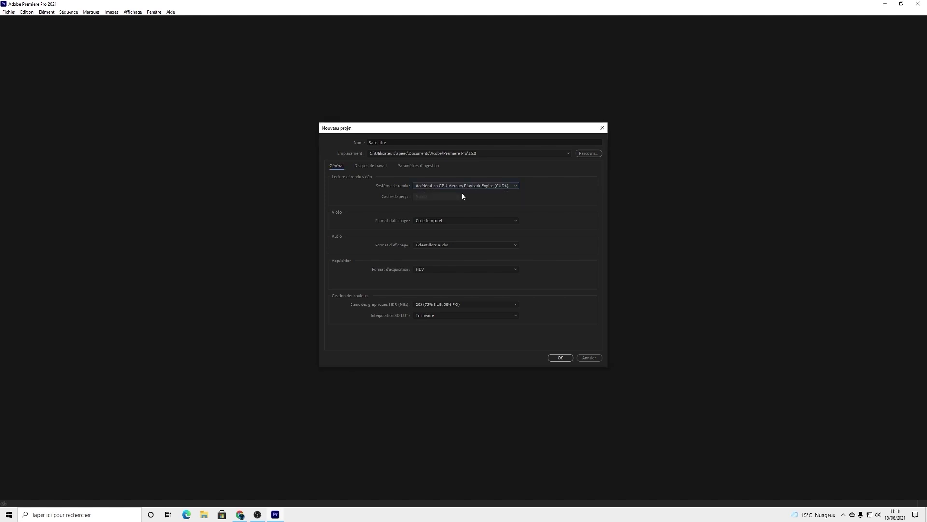
{"action": "left_click", "coordinate": [467, 220]}
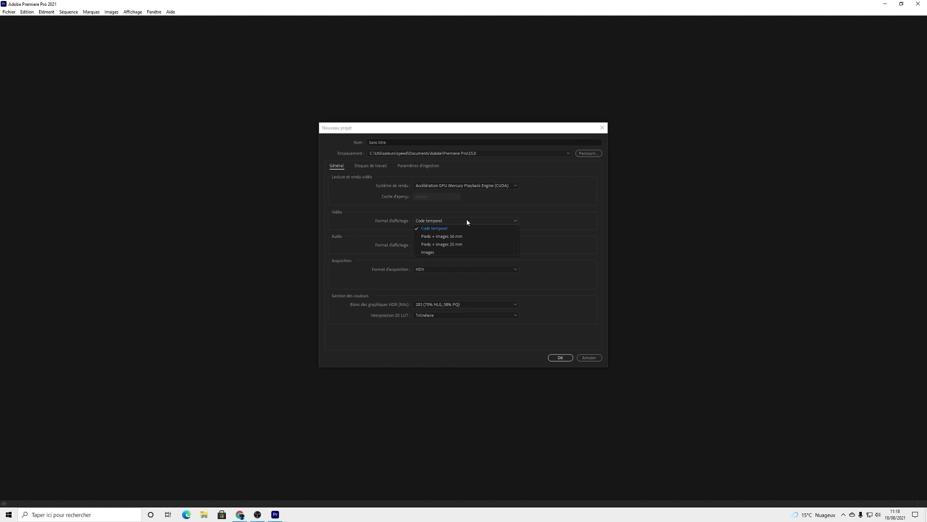
{"action": "left_click", "coordinate": [467, 221]}
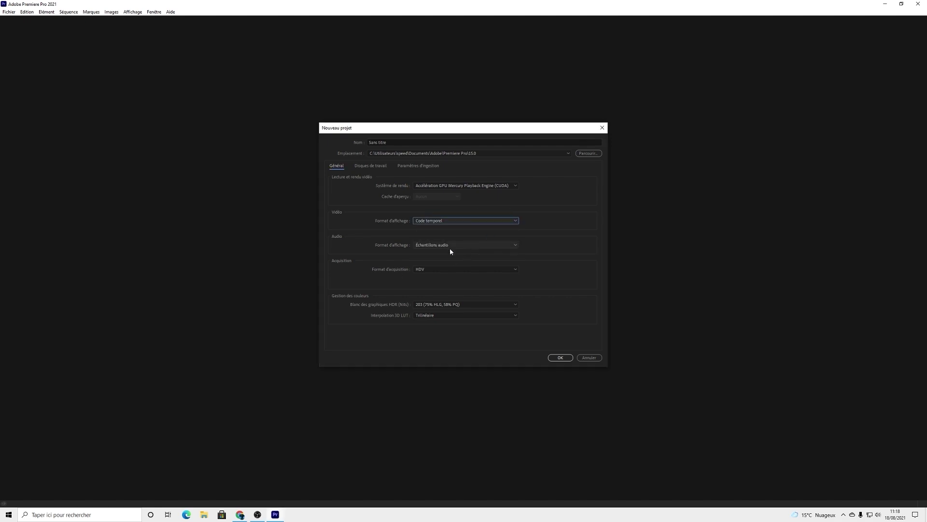
{"action": "left_click", "coordinate": [447, 270]}
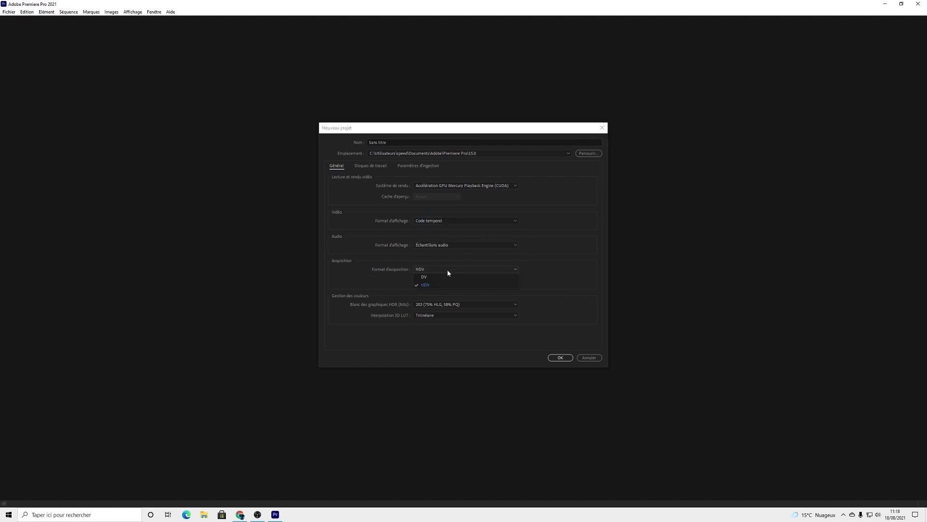
{"action": "left_click", "coordinate": [540, 271]}
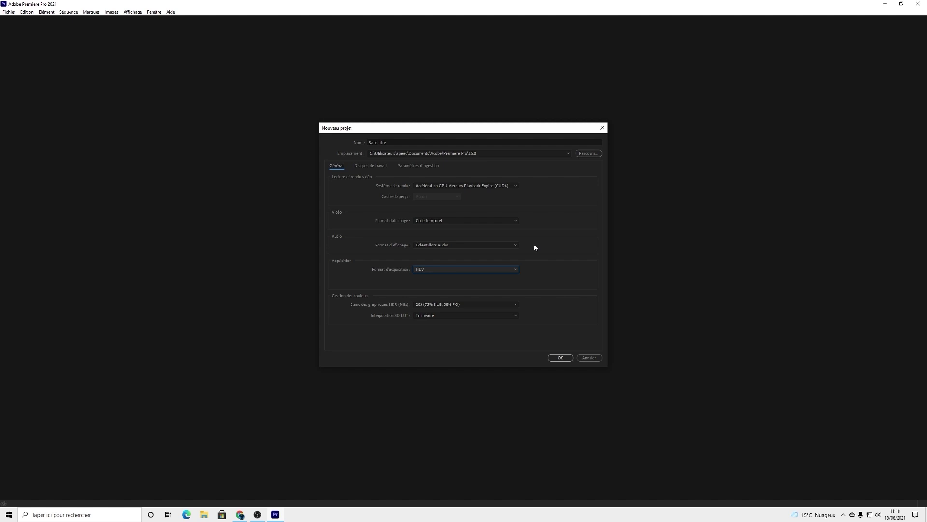
{"action": "left_click", "coordinate": [508, 305]}
{"action": "left_click", "coordinate": [510, 306]}
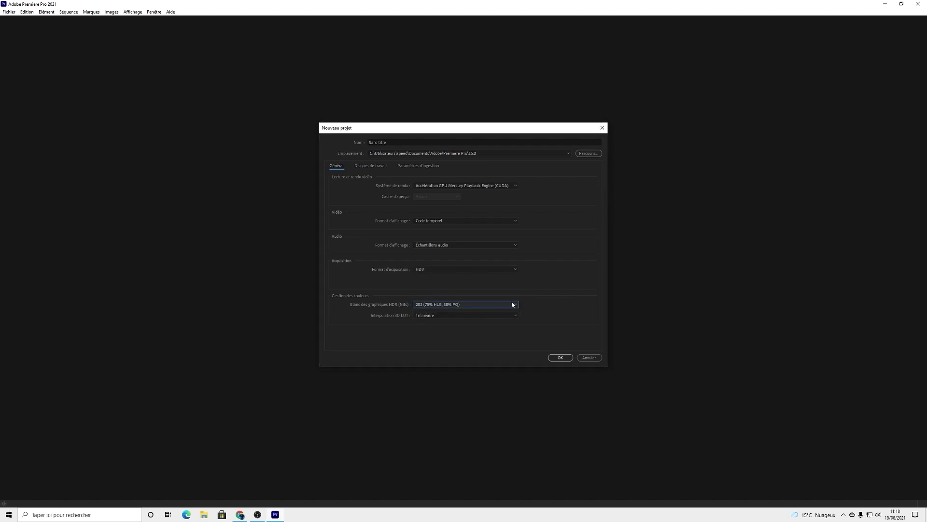
{"action": "left_click", "coordinate": [511, 317]}
{"action": "left_click", "coordinate": [511, 319]}
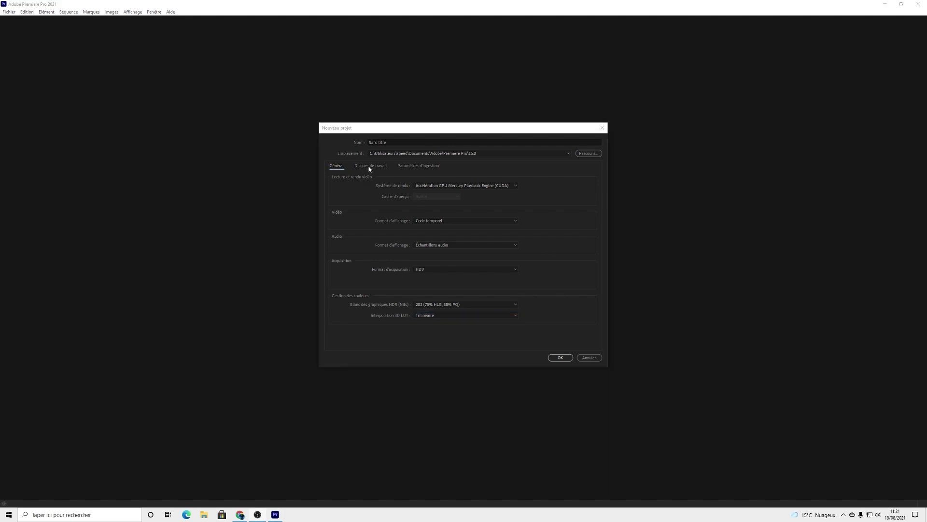
Examine the new project's scratch disk settings and the location choices for captured video
{"action": "left_click", "coordinate": [370, 167]}
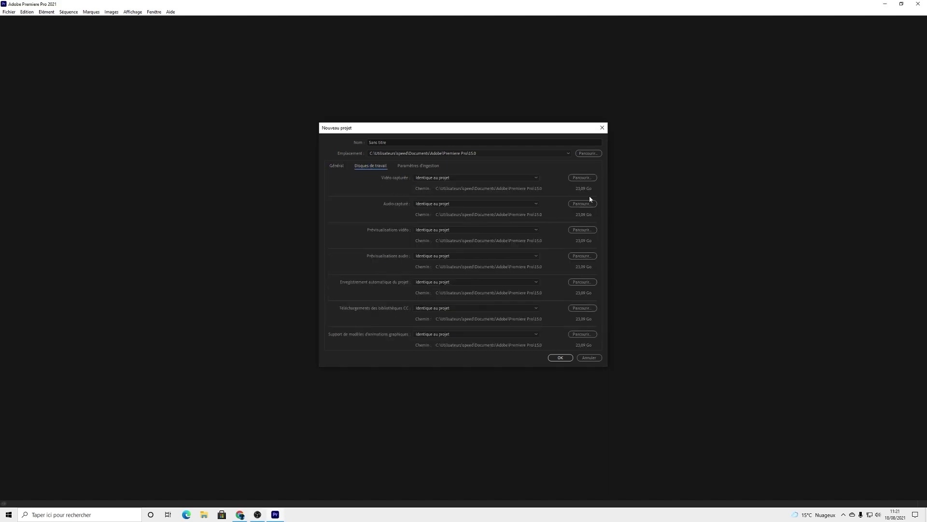
{"action": "left_click", "coordinate": [456, 178]}
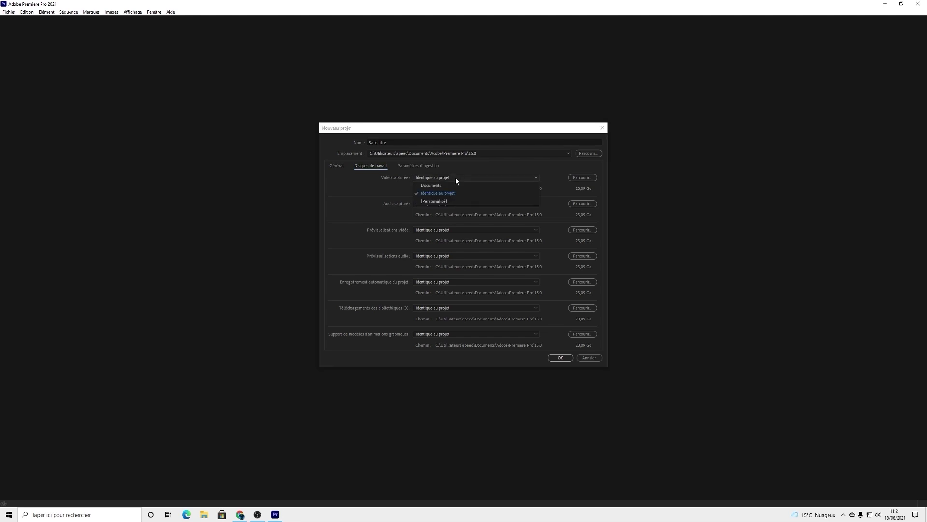
{"action": "left_click", "coordinate": [456, 178]}
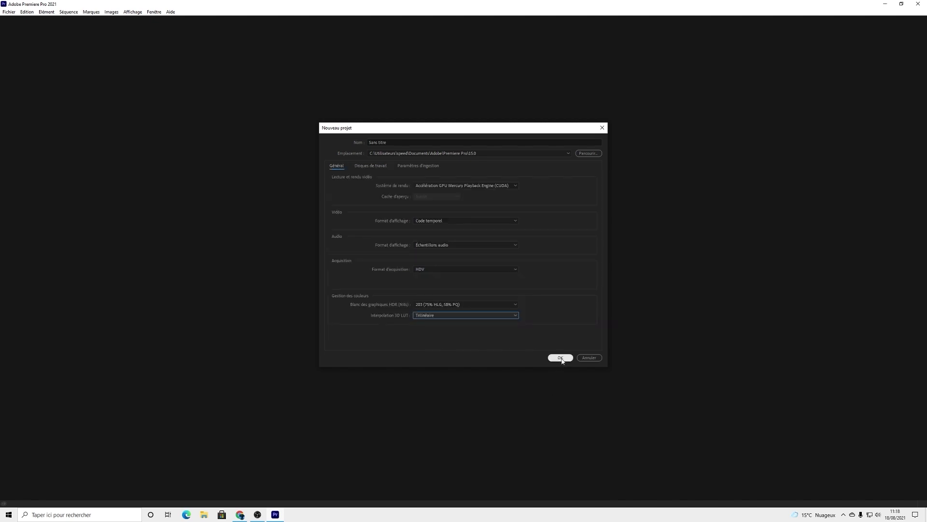
Create the Sans titre project, replacing the existing file, and make the project and timeline panels taller
{"action": "left_click", "coordinate": [560, 358]}
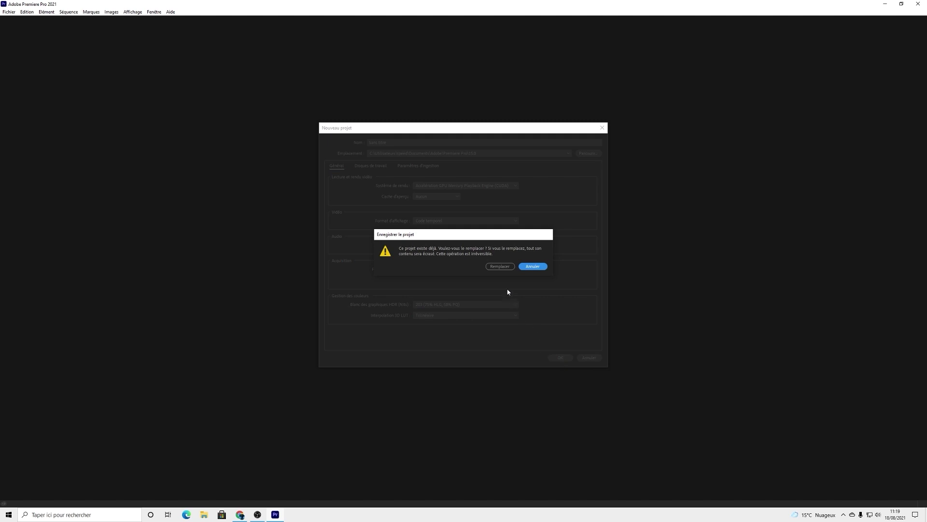
{"action": "left_click", "coordinate": [505, 266]}
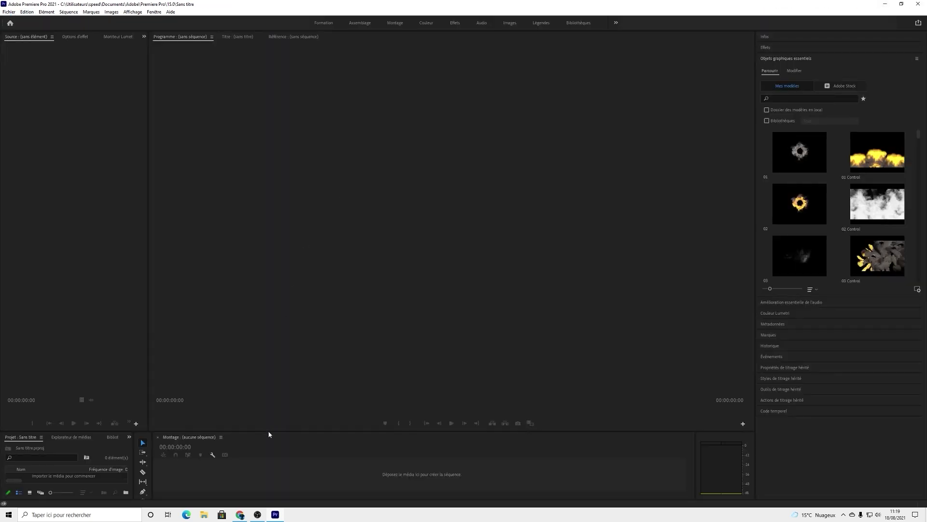
{"action": "left_click_drag", "start_coordinate": [269, 418], "coordinate": [269, 322]}
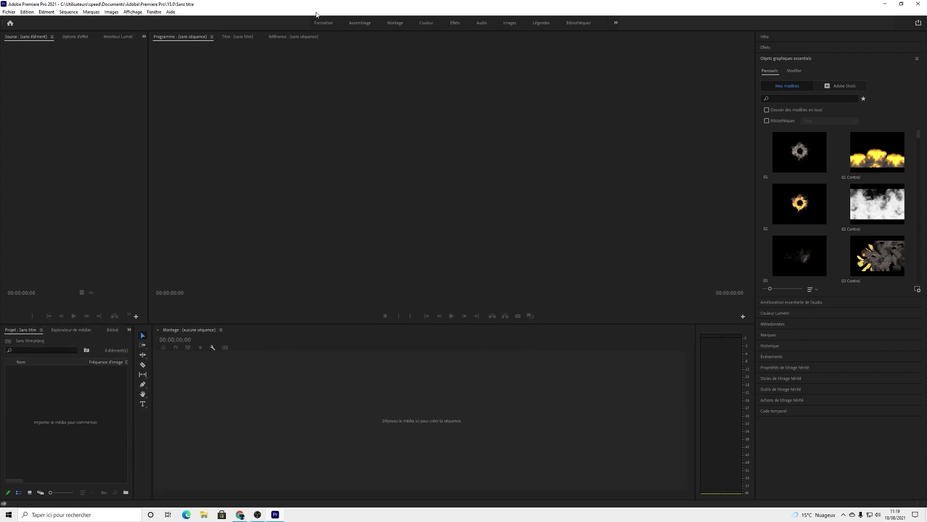
{"action": "left_click", "coordinate": [132, 332]}
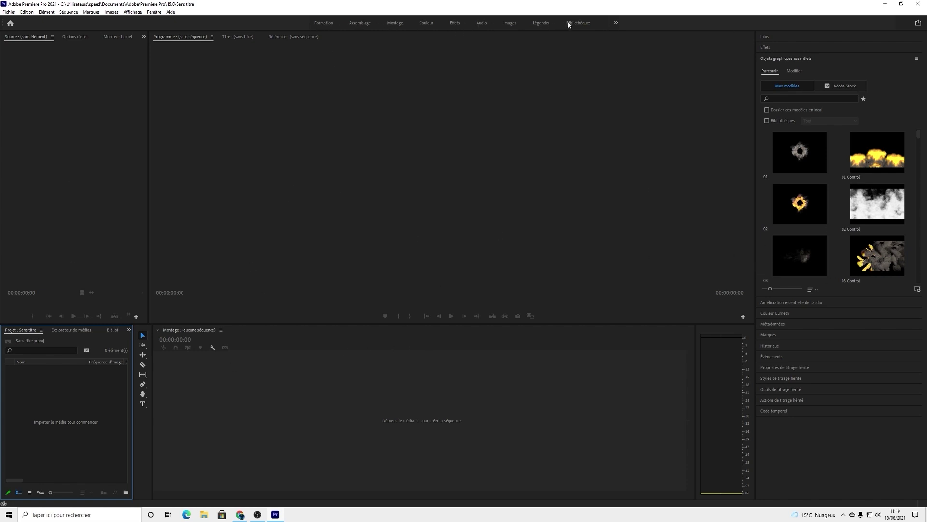
Preview the Formation workspace with its Informations panel widened and the Assemblage workspace with its project panel narrowed
{"action": "left_click", "coordinate": [317, 23]}
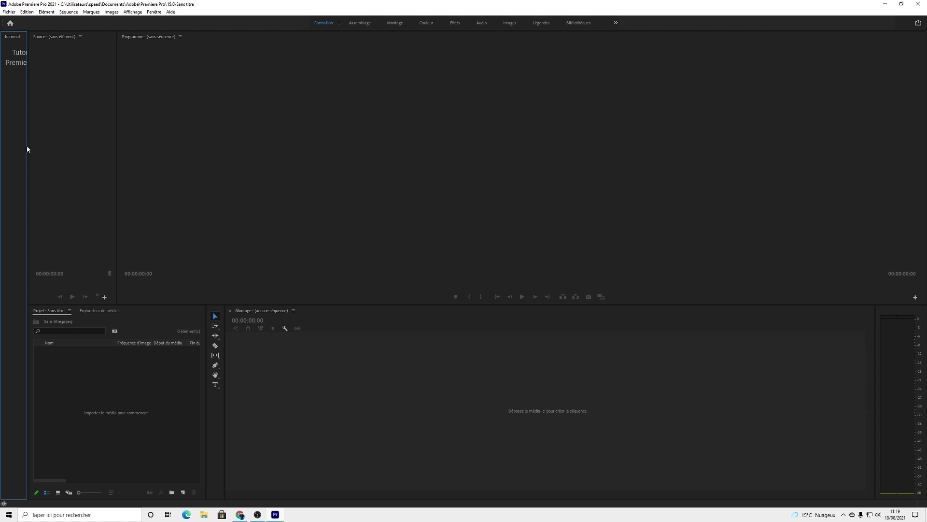
{"action": "left_click_drag", "start_coordinate": [27, 146], "coordinate": [203, 149]}
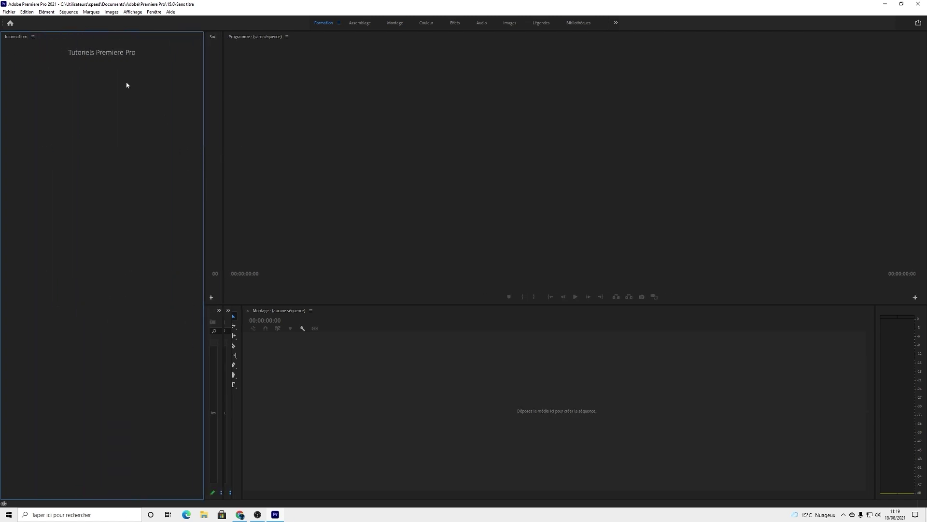
{"action": "left_click", "coordinate": [363, 22]}
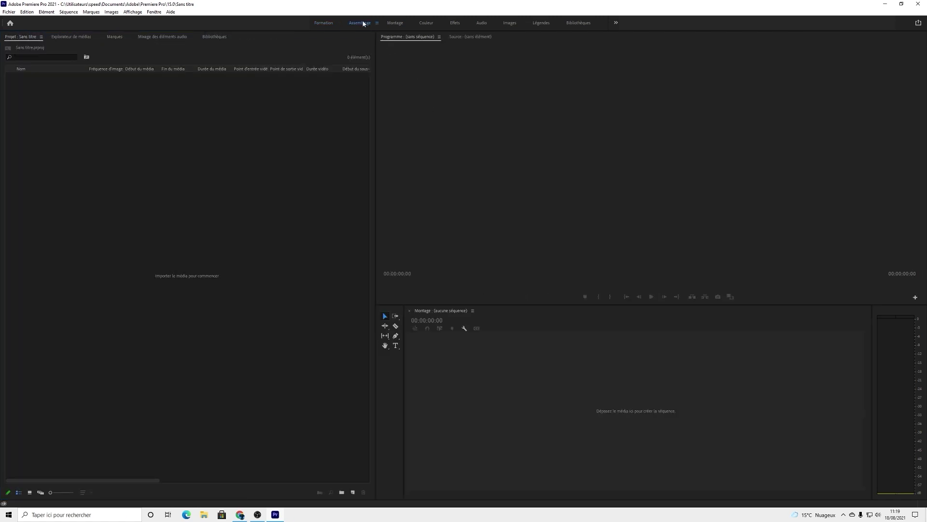
{"action": "left_click_drag", "start_coordinate": [375, 188], "coordinate": [230, 192]}
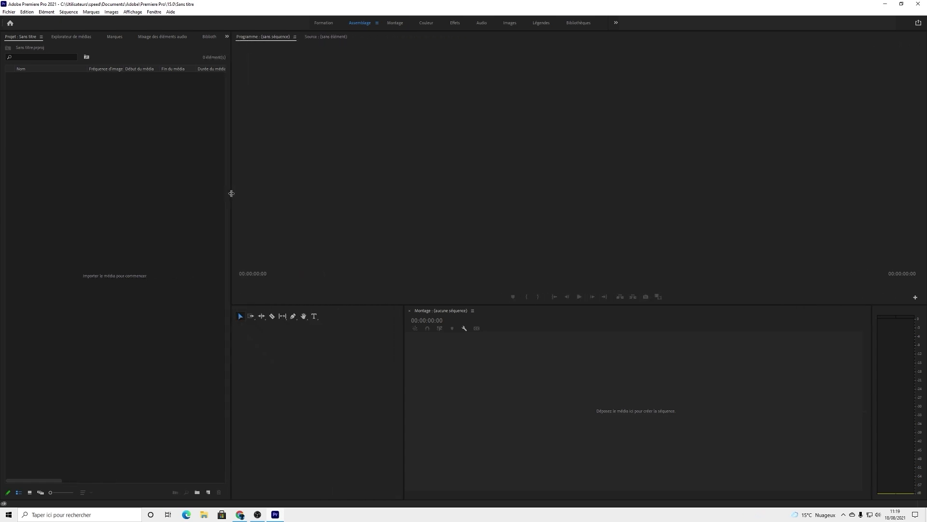
Preview the Montage workspace and switch to the Tous les panneaux workspace
{"action": "left_click", "coordinate": [394, 24]}
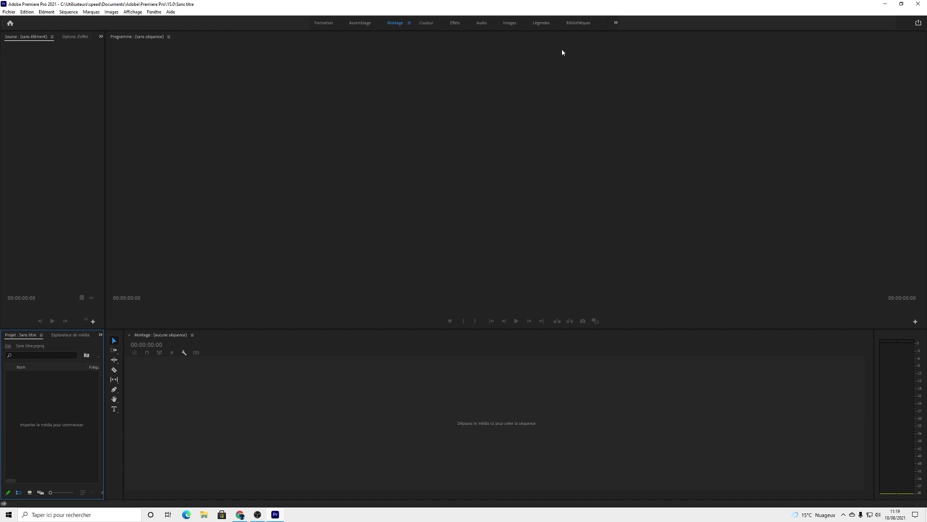
{"action": "left_click", "coordinate": [617, 24]}
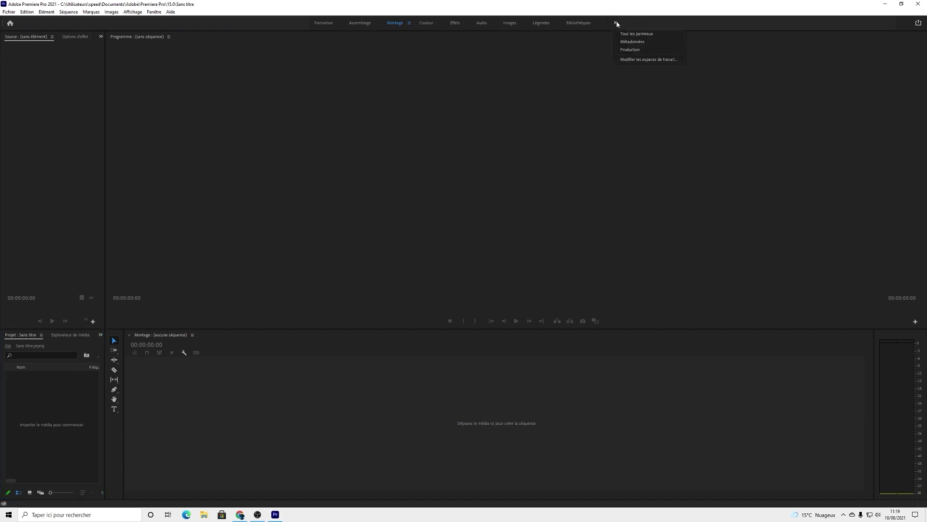
{"action": "left_click", "coordinate": [631, 34]}
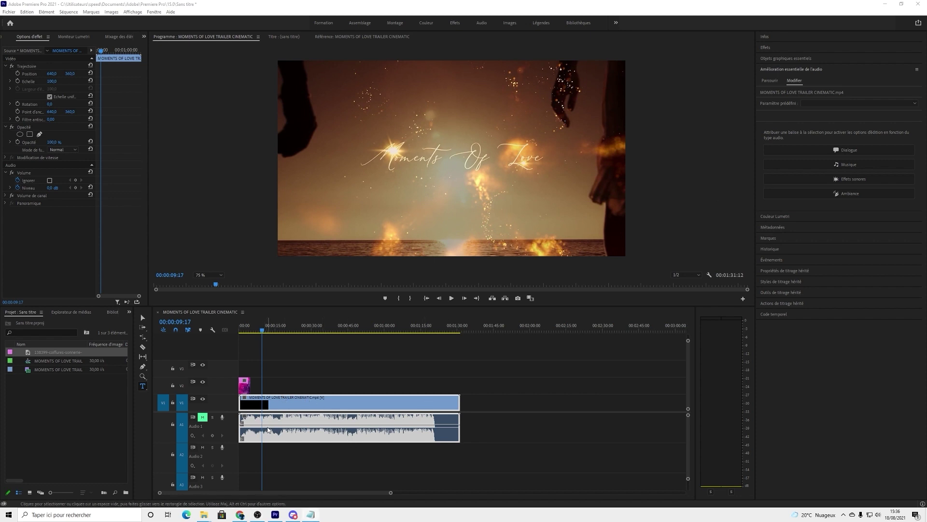
Clear the clip selection in the timeline and step the playhead forward to 00:00:09:18
{"action": "left_click", "coordinate": [323, 358]}
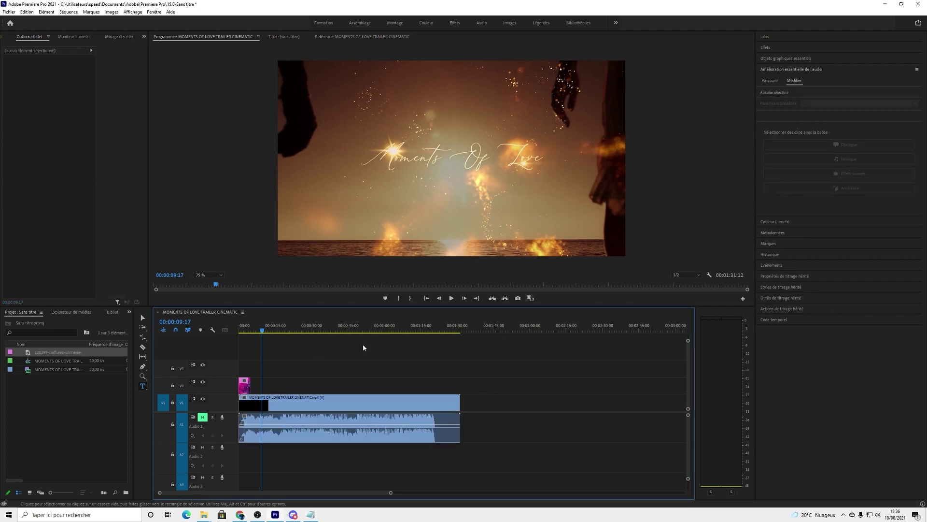
{"action": "key", "text": "Right"}
{"action": "key", "text": "Right"}
{"action": "key", "text": "Right"}
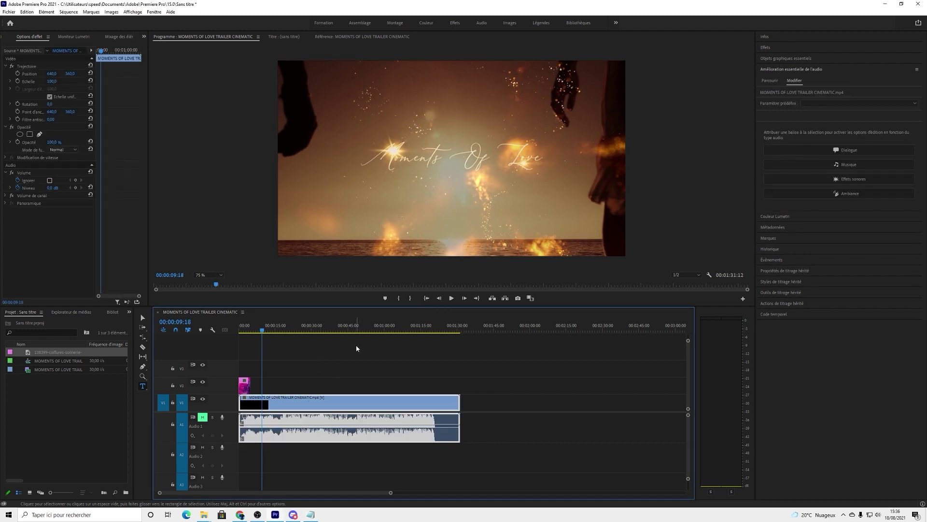
Step the playhead a few frames forward and move it back frame by frame to 00:00:07:24
{"action": "key", "text": "Right"}
{"action": "key", "text": "Right"}
{"action": "key", "text": "Right"}
{"action": "key", "text": "Right"}
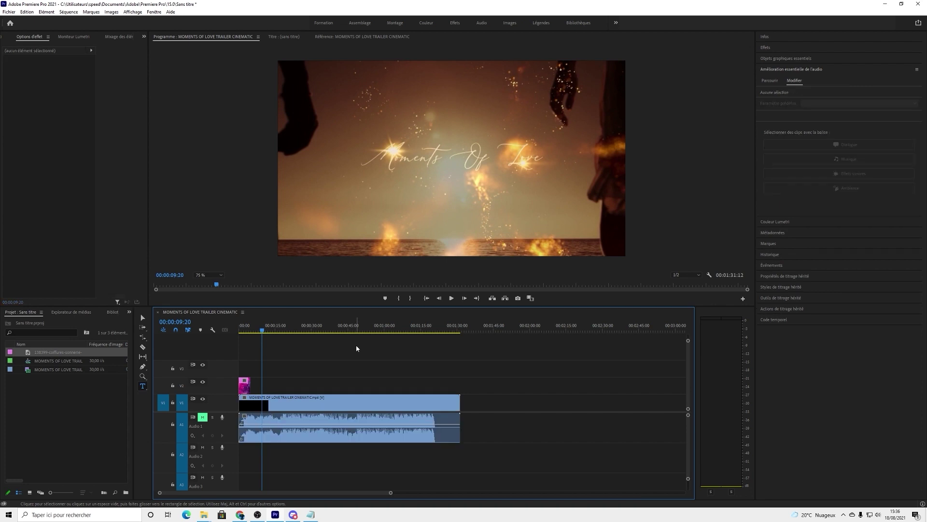
{"action": "key", "text": "Left"}
{"action": "key", "text": "Left"}
{"action": "key", "text": "Left"}
{"action": "key", "text": "Left"}
{"action": "key", "text": "Left"}
{"action": "key", "text": "Left"}
{"action": "key", "text": "Left"}
{"action": "key", "text": "Left"}
{"action": "key", "text": "Left"}
{"action": "key", "text": "Left"}
{"action": "key", "text": "Left"}
{"action": "key", "text": "Left"}
{"action": "key", "text": "Left"}
{"action": "key", "text": "Left"}
{"action": "key", "text": "Left"}
{"action": "key", "text": "Left"}
{"action": "key", "text": "Left"}
{"action": "key", "text": "Left"}
{"action": "key", "text": "Left"}
{"action": "key", "text": "Left"}
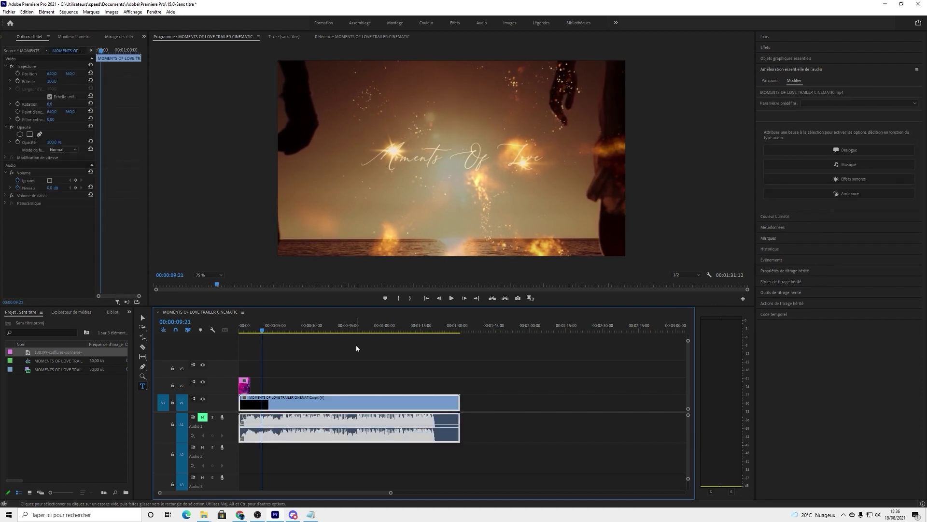
{"action": "key", "text": "Left"}
{"action": "key", "text": "Left"}
{"action": "key", "text": "Left"}
{"action": "key", "text": "Left"}
{"action": "key", "text": "Left"}
{"action": "key", "text": "Left"}
{"action": "key", "text": "Left"}
{"action": "key", "text": "Left"}
{"action": "key", "text": "Left"}
{"action": "key", "text": "Left"}
{"action": "key", "text": "Left"}
{"action": "key", "text": "Left"}
{"action": "key", "text": "Left"}
{"action": "key", "text": "Left"}
{"action": "key", "text": "Left"}
{"action": "key", "text": "Left"}
{"action": "key", "text": "Left"}
{"action": "key", "text": "Left"}
{"action": "key", "text": "Left"}
{"action": "key", "text": "Left"}
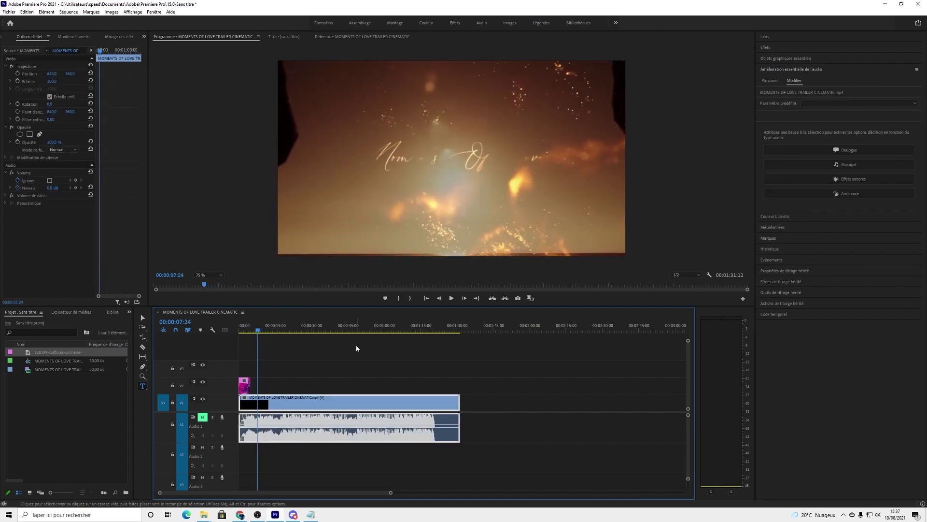
Step the playhead forward frame by frame to 00:00:11:04
{"action": "key", "text": "Right"}
{"action": "key", "text": "Right"}
{"action": "key", "text": "Right"}
{"action": "key", "text": "Right"}
{"action": "key", "text": "Right"}
{"action": "key", "text": "Right"}
{"action": "key", "text": "Right"}
{"action": "key", "text": "Right"}
{"action": "key", "text": "Right"}
{"action": "key", "text": "Right"}
{"action": "key", "text": "Right"}
{"action": "key", "text": "Right"}
{"action": "key", "text": "Right"}
{"action": "key", "text": "Right"}
{"action": "key", "text": "Right"}
{"action": "key", "text": "Right"}
{"action": "key", "text": "Right"}
{"action": "key", "text": "Right"}
{"action": "key", "text": "Right"}
{"action": "key", "text": "Right"}
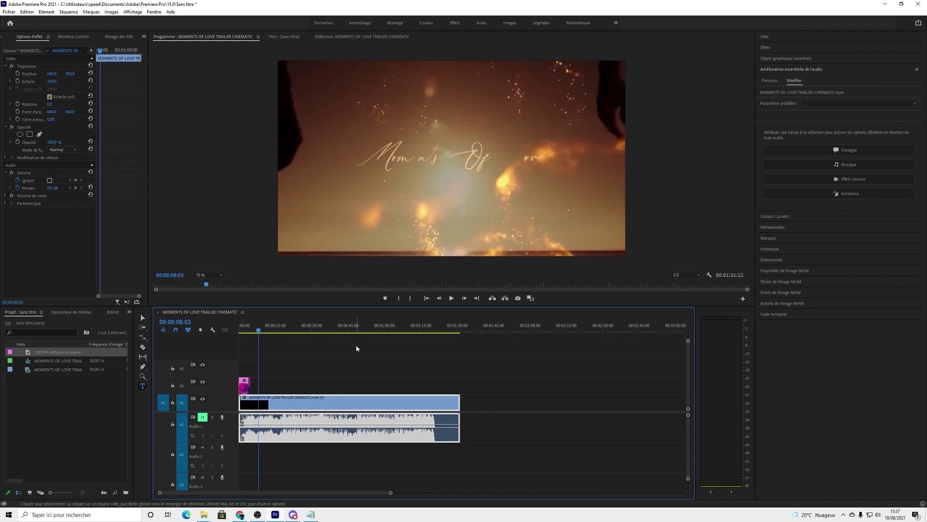
{"action": "key", "text": "Right"}
{"action": "key", "text": "Right"}
{"action": "key", "text": "Right"}
{"action": "key", "text": "Right"}
{"action": "key", "text": "Right"}
{"action": "key", "text": "Right"}
{"action": "key", "text": "Right"}
{"action": "key", "text": "Right"}
{"action": "key", "text": "Right"}
{"action": "key", "text": "Right"}
{"action": "key", "text": "Right"}
{"action": "key", "text": "Right"}
{"action": "key", "text": "Right"}
{"action": "key", "text": "Right"}
{"action": "key", "text": "Right"}
{"action": "key", "text": "Right"}
{"action": "key", "text": "Right"}
{"action": "key", "text": "Right"}
{"action": "key", "text": "Right"}
{"action": "key", "text": "Right"}
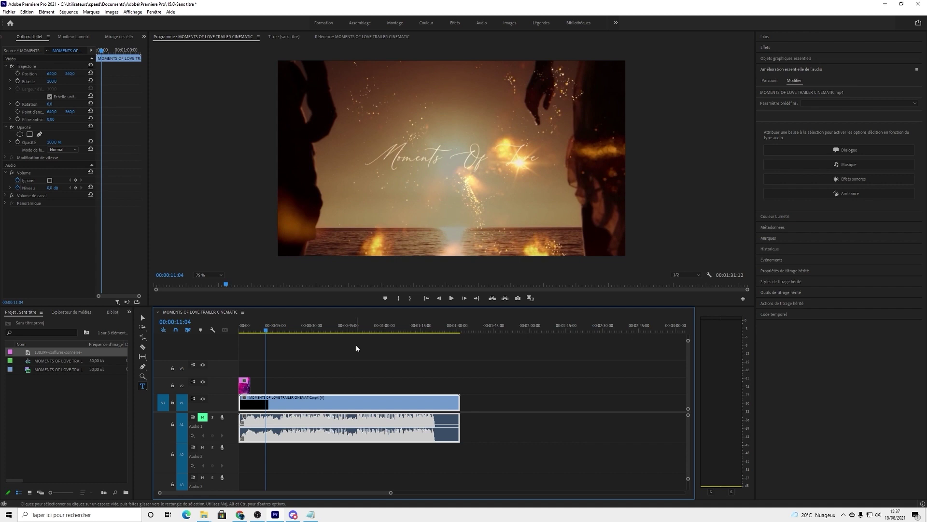
Step the playhead back frame by frame to 00:00:10:20
{"action": "key", "text": "Left"}
{"action": "key", "text": "Left"}
{"action": "key", "text": "Left"}
{"action": "key", "text": "Left"}
{"action": "key", "text": "Left"}
{"action": "key", "text": "Left"}
{"action": "key", "text": "Left"}
{"action": "key", "text": "Left"}
{"action": "key", "text": "Left"}
{"action": "key", "text": "Left"}
{"action": "key", "text": "Left"}
{"action": "key", "text": "Left"}
{"action": "key", "text": "Left"}
{"action": "key", "text": "Left"}
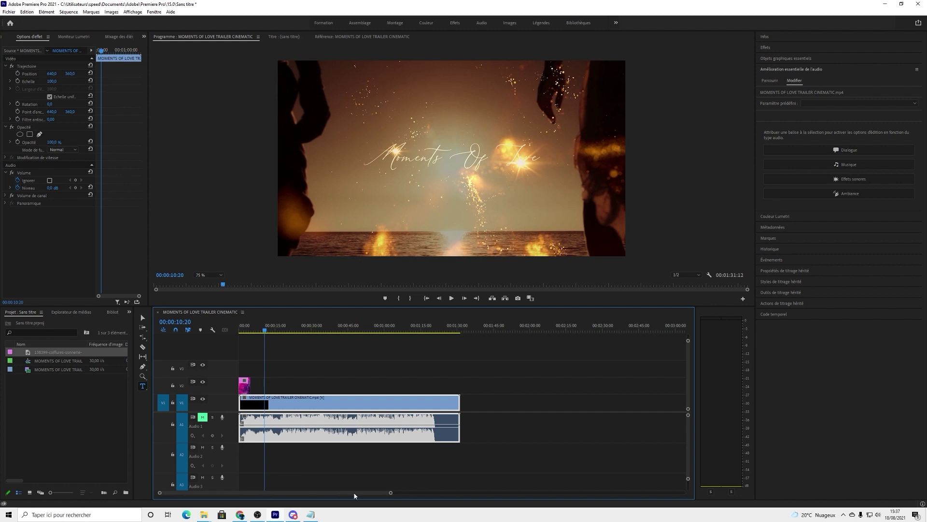
Zoom the timeline in to frame level and move the playhead via the sequence start to 00:00:00:19
{"action": "left_click_drag", "start_coordinate": [400, 495], "coordinate": [283, 497]}
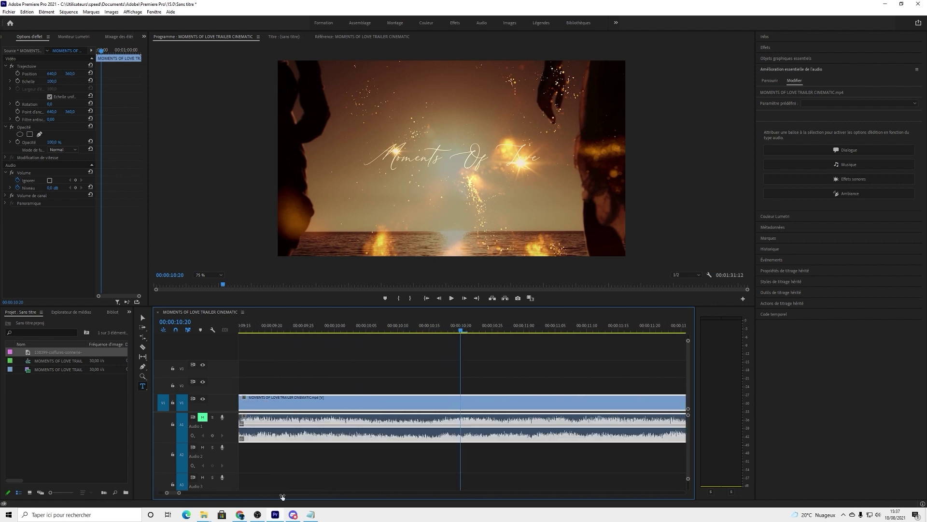
{"action": "left_click", "coordinate": [427, 298]}
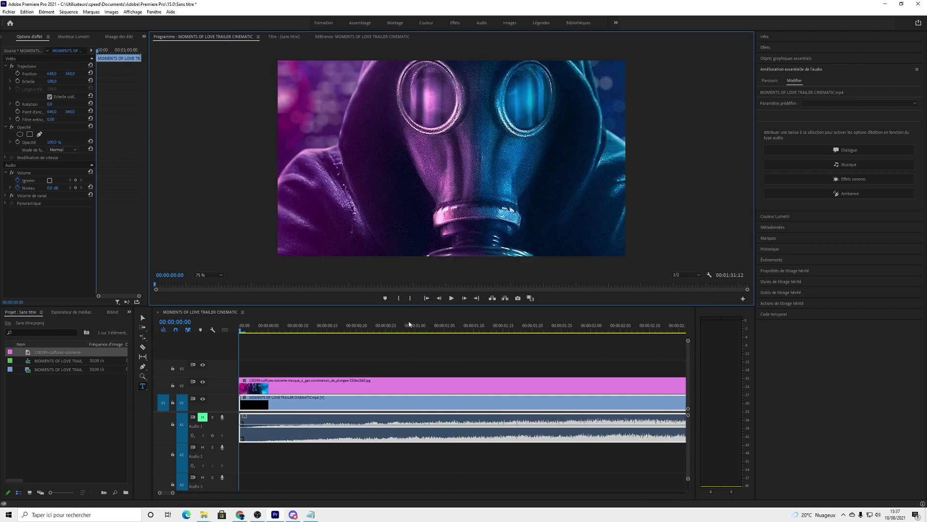
{"action": "left_click_drag", "start_coordinate": [243, 331], "coordinate": [351, 332]}
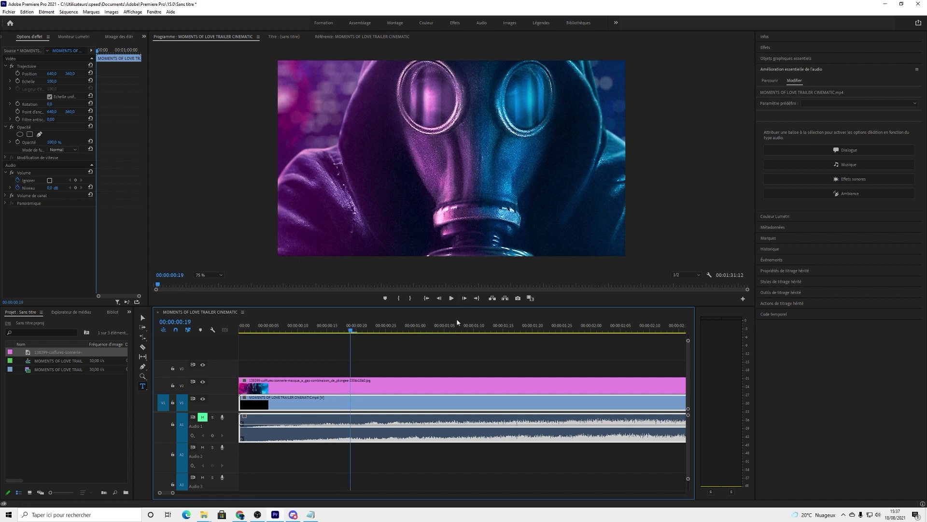
Step the playhead forward to 00:00:00:27, go back a few frames and settle on 00:00:00:26
{"action": "key", "text": "Right"}
{"action": "key", "text": "Right"}
{"action": "key", "text": "Right"}
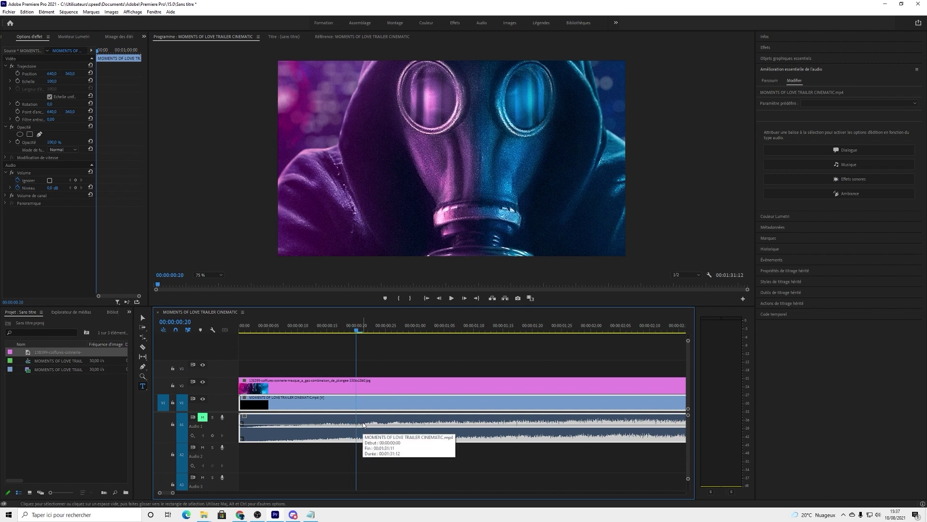
{"action": "key", "text": "Right"}
{"action": "key", "text": "Right"}
{"action": "key", "text": "Right"}
{"action": "key", "text": "Right"}
{"action": "key", "text": "Right"}
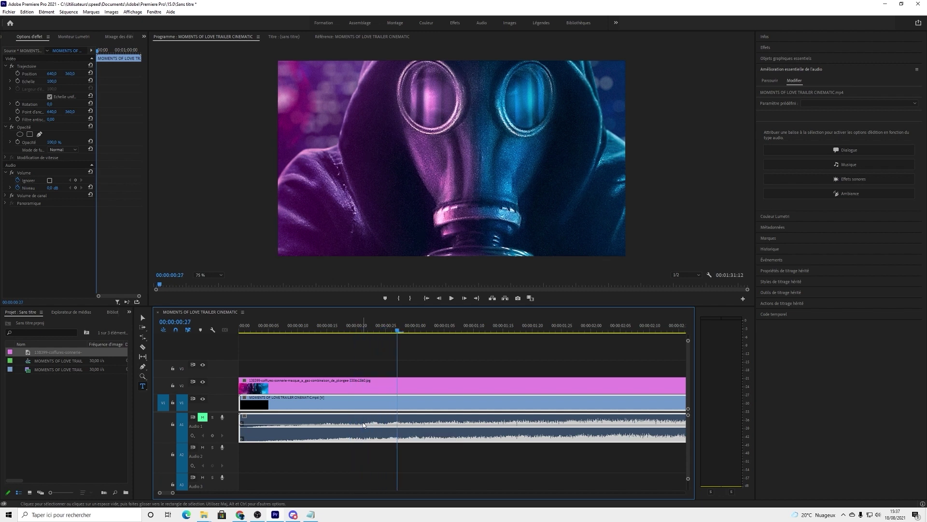
{"action": "key", "text": "Left"}
{"action": "key", "text": "Left"}
{"action": "key", "text": "Left"}
{"action": "key", "text": "Right"}
{"action": "key", "text": "Right"}
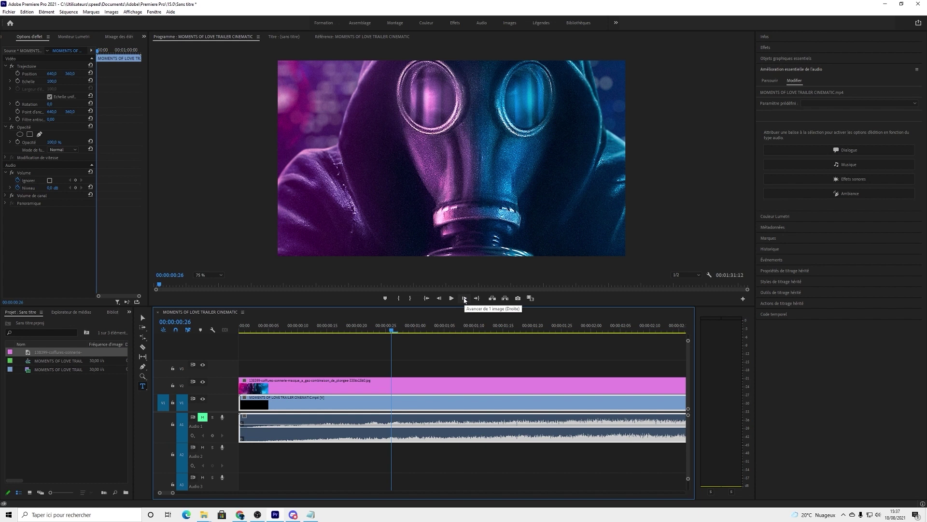
Advance the playhead one frame at a time past 00:00:01:02 with the Program monitor's transport controls
{"action": "left_click", "coordinate": [465, 299]}
{"action": "left_click", "coordinate": [465, 298]}
{"action": "left_click", "coordinate": [465, 299]}
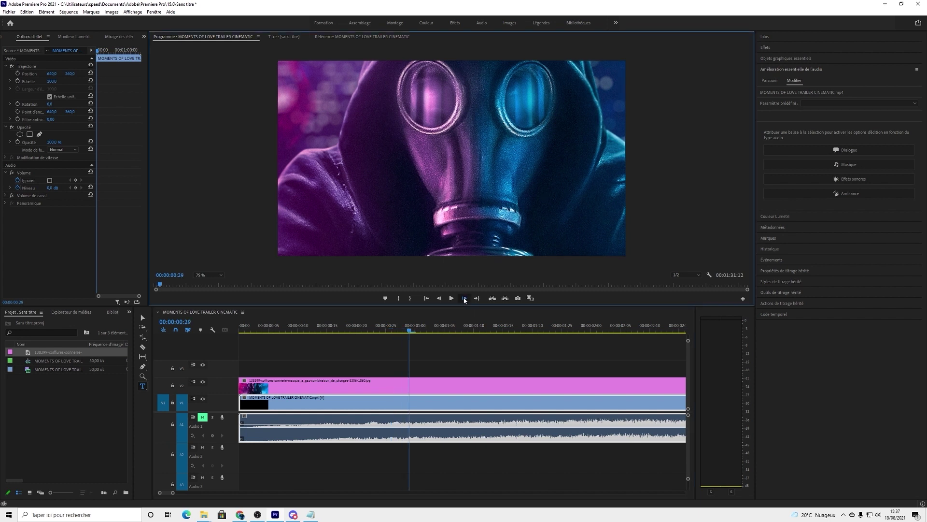
{"action": "left_click", "coordinate": [464, 299]}
{"action": "left_click", "coordinate": [464, 298]}
{"action": "left_click", "coordinate": [465, 299]}
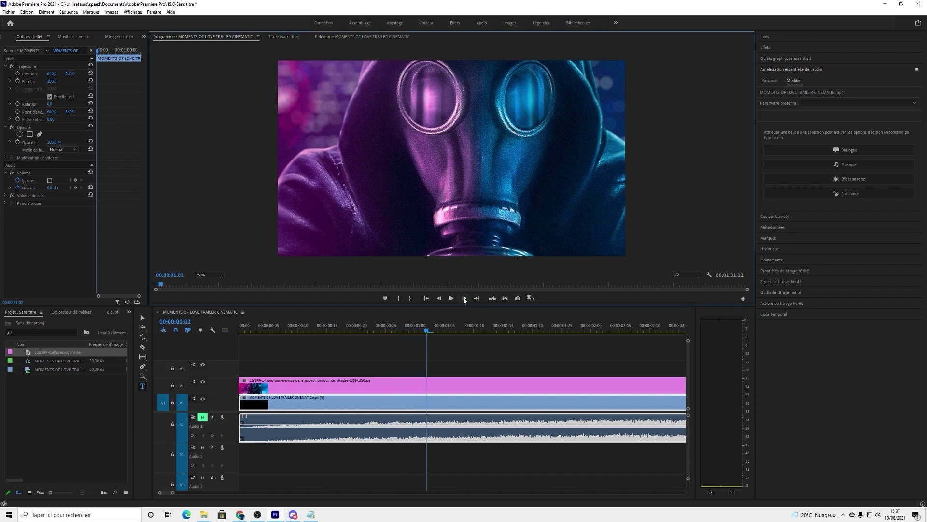
{"action": "left_click", "coordinate": [465, 298]}
{"action": "left_click", "coordinate": [465, 299]}
Send the playhead to the in point, to the out point and back to 00:00:00:00
{"action": "left_click", "coordinate": [427, 298]}
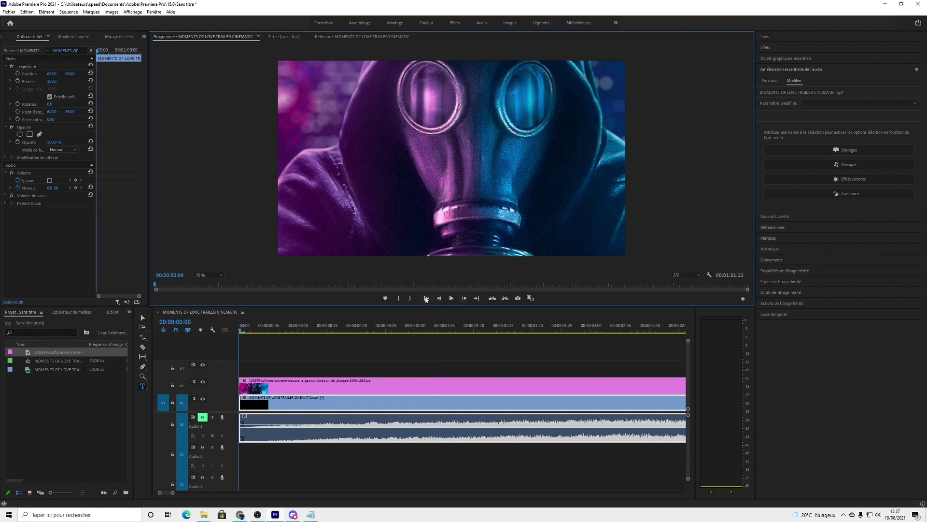
{"action": "left_click", "coordinate": [427, 298]}
{"action": "left_click", "coordinate": [426, 299]}
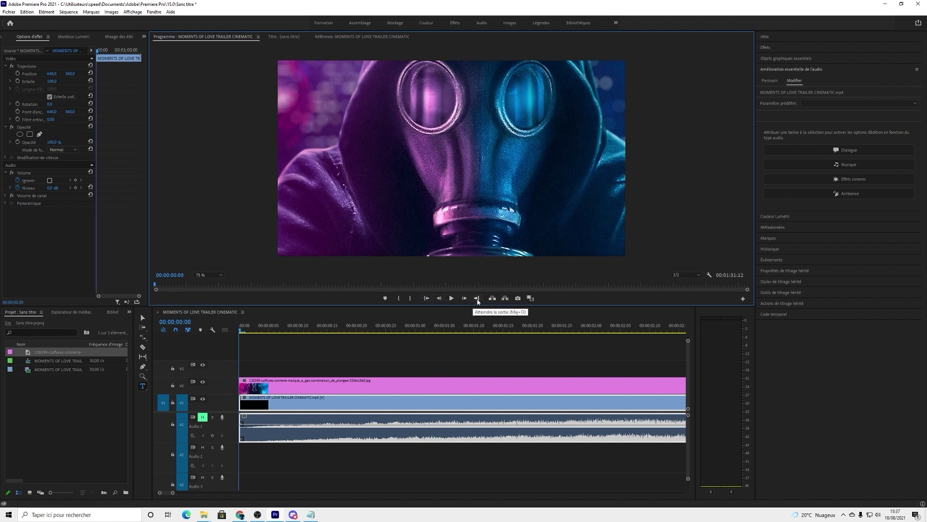
{"action": "left_click", "coordinate": [476, 298]}
{"action": "left_click", "coordinate": [427, 298]}
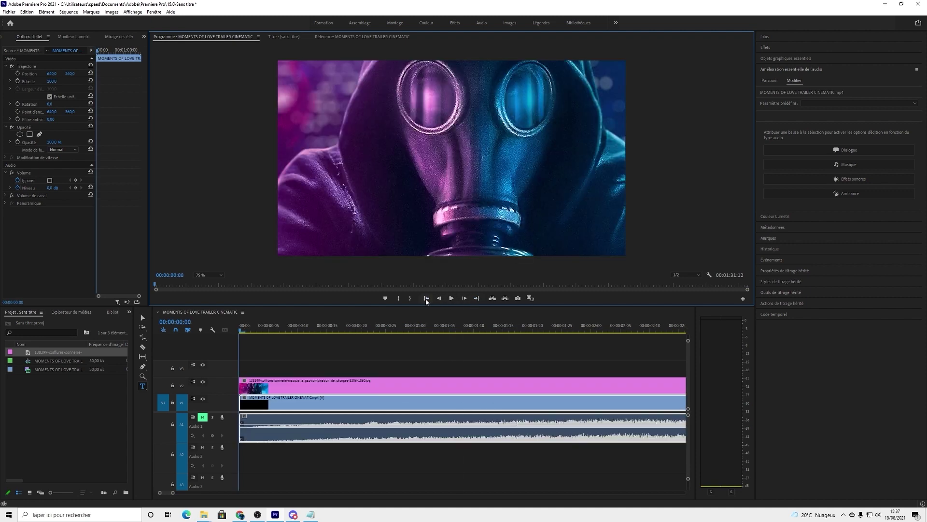
Place the playhead at 00:00:00:17, advance it frame by frame to 00:00:00:20 and step back to 00:00:00:17
{"action": "left_click_drag", "start_coordinate": [282, 330], "coordinate": [327, 331]}
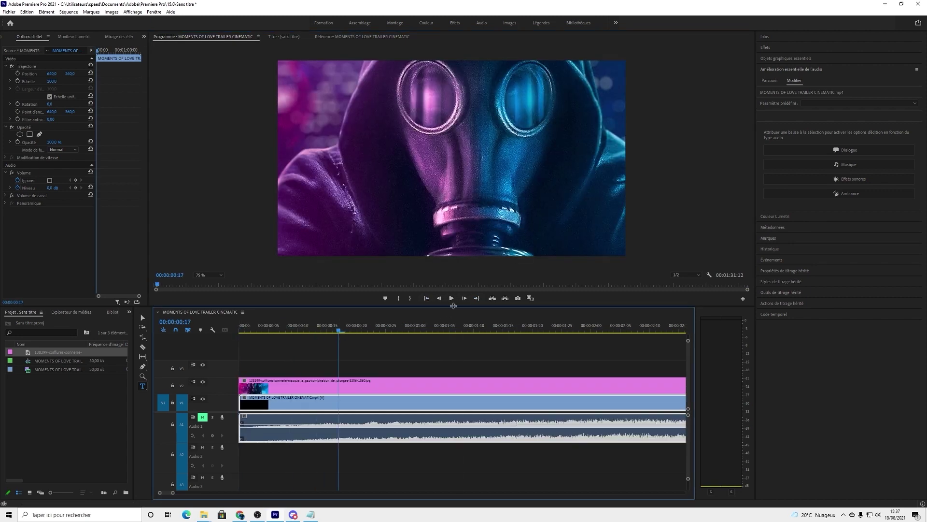
{"action": "double_click", "coordinate": [465, 299]}
{"action": "left_click", "coordinate": [465, 299]}
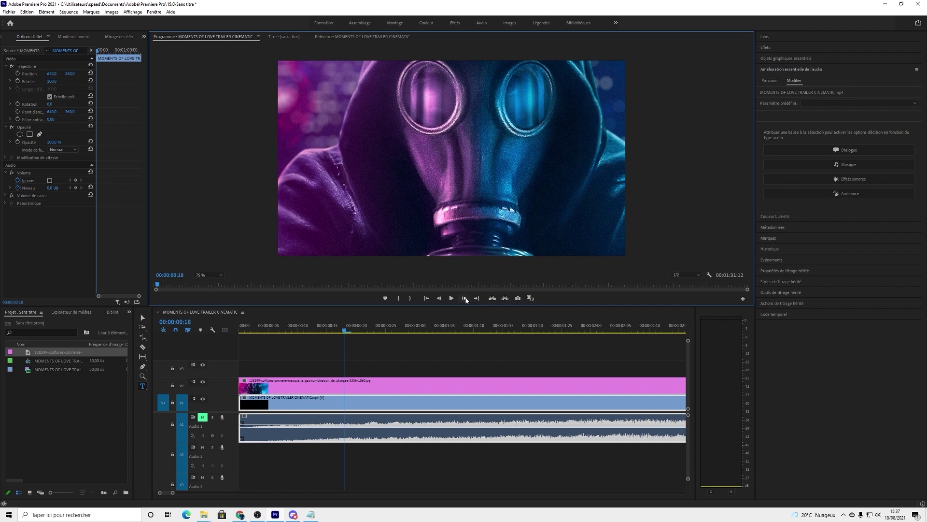
{"action": "left_click", "coordinate": [465, 299]}
{"action": "left_click", "coordinate": [465, 299]}
{"action": "left_click", "coordinate": [441, 299]}
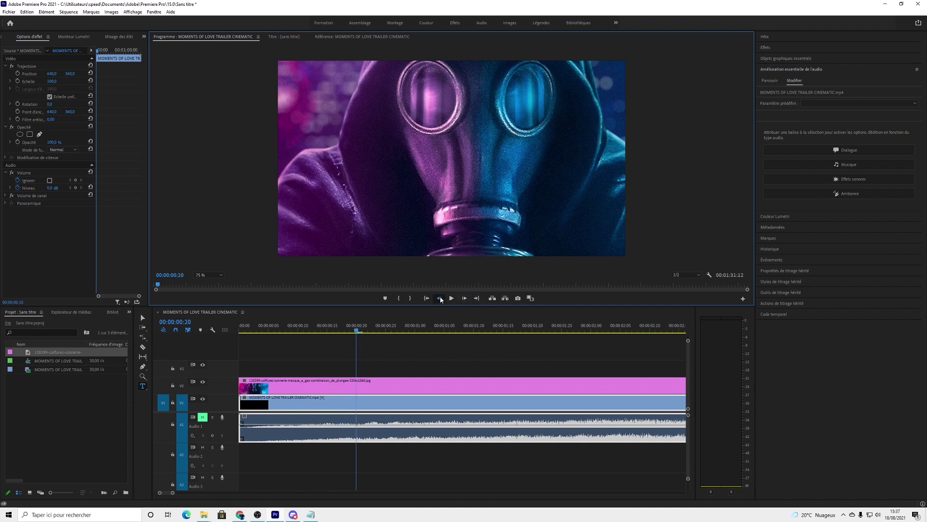
{"action": "left_click", "coordinate": [440, 299]}
{"action": "left_click", "coordinate": [440, 299]}
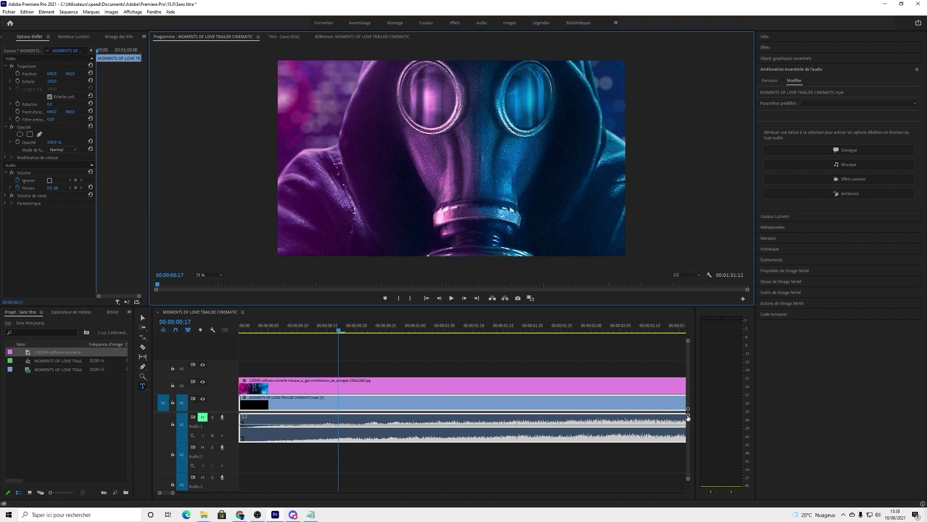
Enlarge the audio tracks' height to magnify the Audio 1 waveform and make the timeline panel taller
{"action": "left_click_drag", "start_coordinate": [688, 416], "coordinate": [689, 451]}
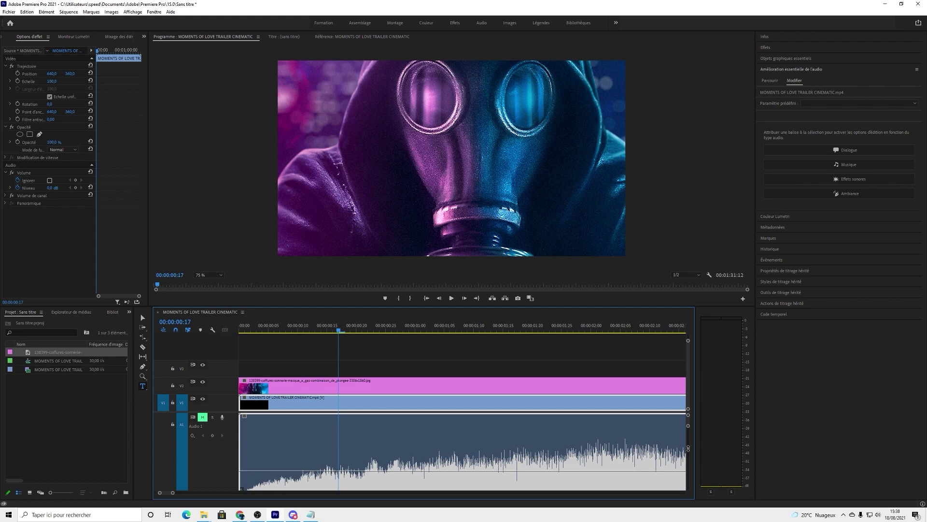
{"action": "left_click_drag", "start_coordinate": [563, 306], "coordinate": [554, 224]}
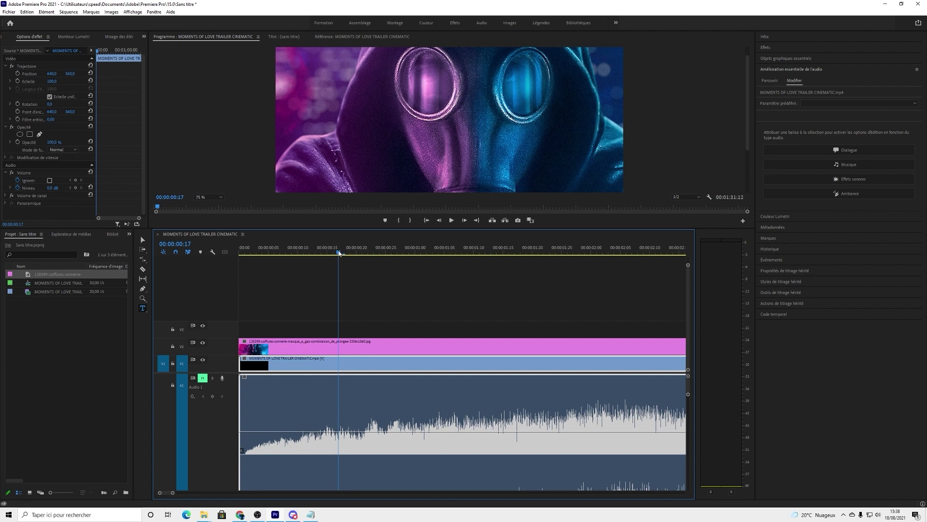
Scrub the playhead through 00:00:01:05 and 00:00:01:18 and place it at 00:00:01:04
{"action": "left_click_drag", "start_coordinate": [339, 252], "coordinate": [447, 250]}
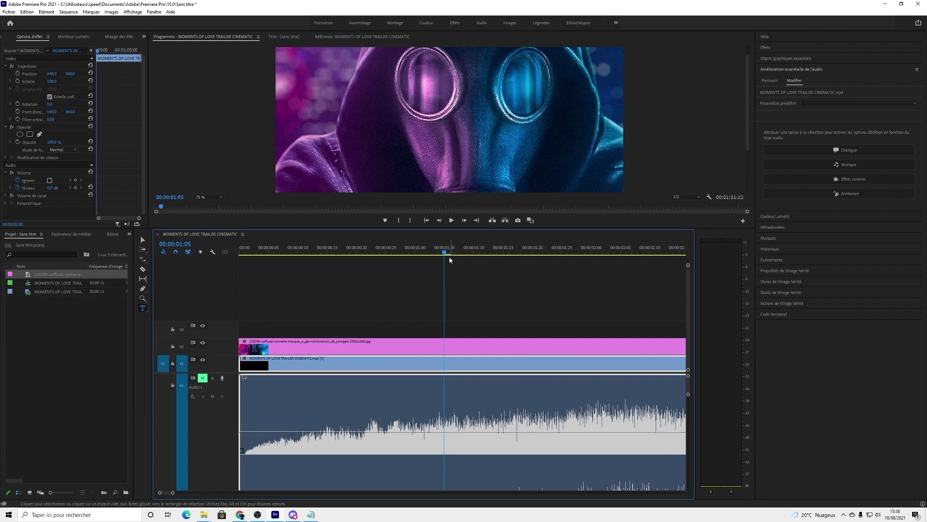
{"action": "left_click_drag", "start_coordinate": [450, 260], "coordinate": [523, 271]}
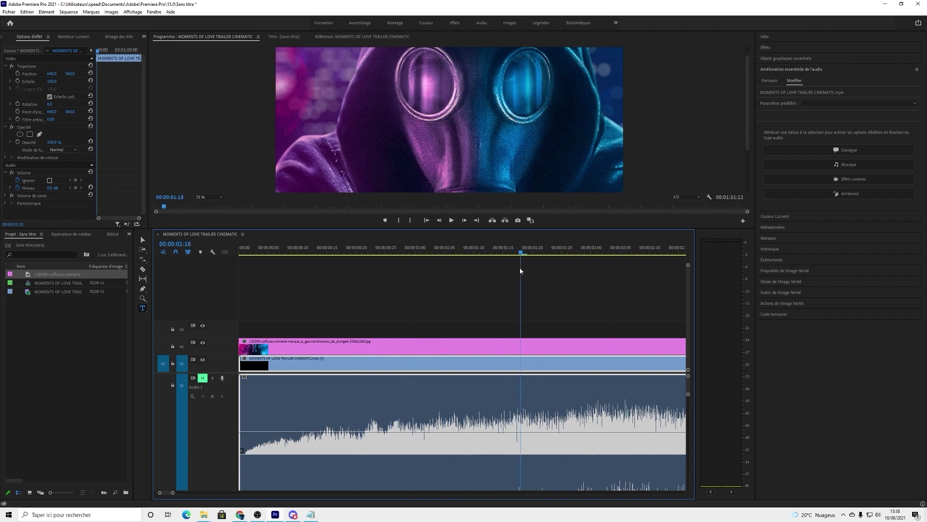
{"action": "left_click_drag", "start_coordinate": [519, 266], "coordinate": [442, 280]}
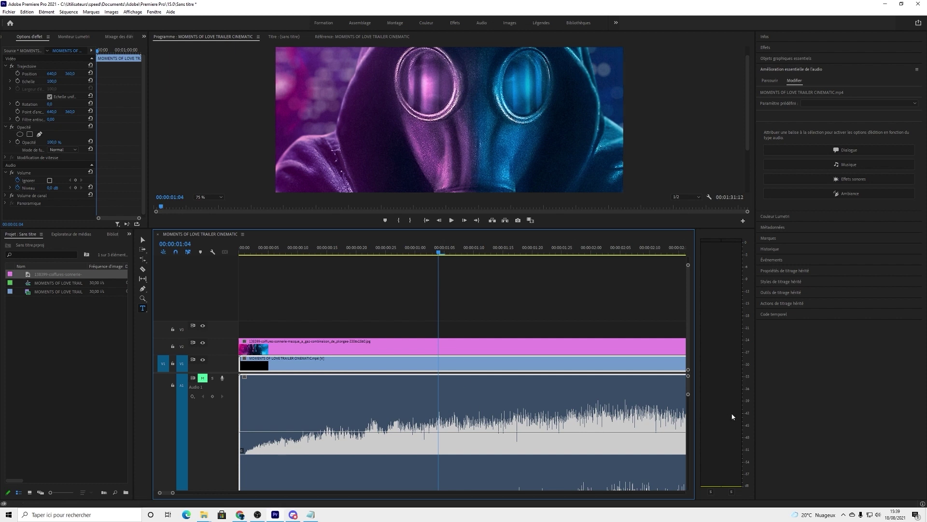
Shrink the audio tracks so three are in view and slightly reduce the height of the video tracks
{"action": "left_click_drag", "start_coordinate": [688, 396], "coordinate": [688, 464]}
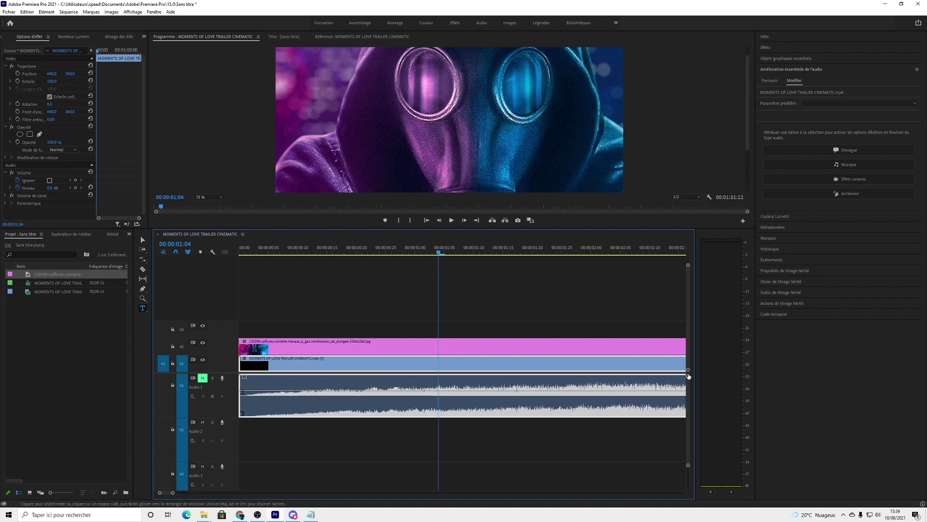
{"action": "left_click_drag", "start_coordinate": [688, 267], "coordinate": [673, 227]}
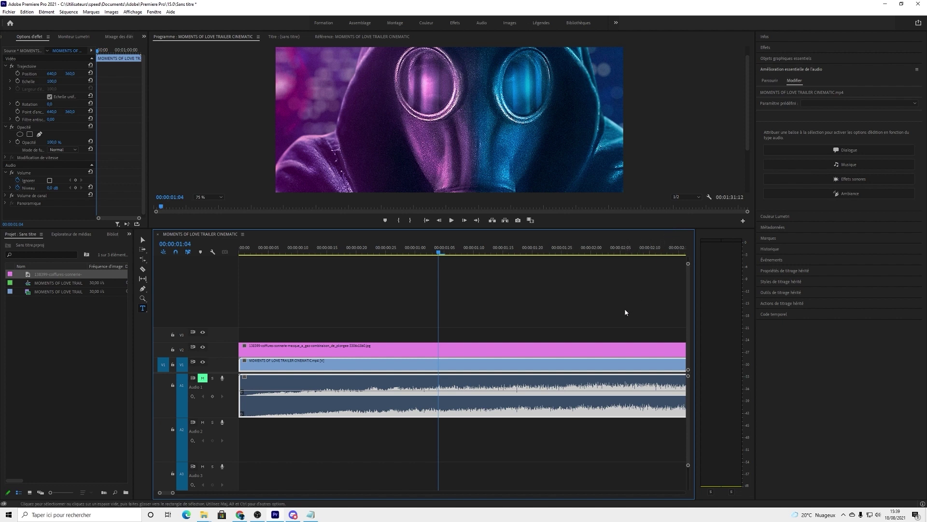
Clear the clip selection, activate the Selection tool and select the gas-mask image clip on V2
{"action": "left_click", "coordinate": [337, 301]}
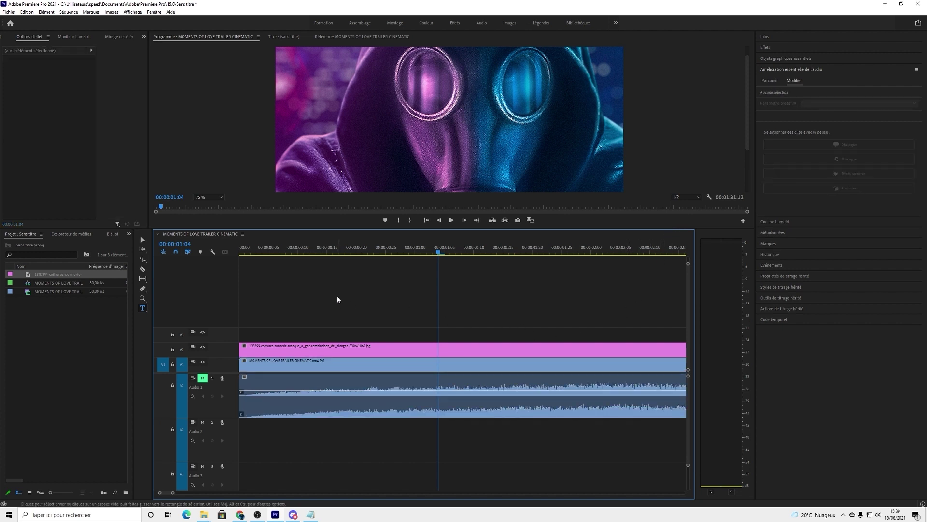
{"action": "key", "text": "v"}
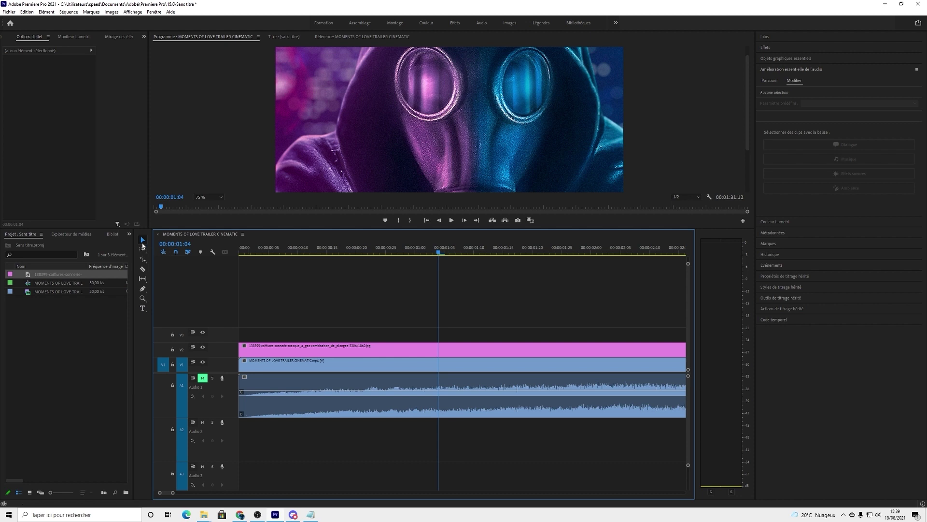
{"action": "mouse_move", "coordinate": [279, 347]}
{"action": "left_mouse_down"}
{"action": "mouse_move", "coordinate": [308, 356]}
{"action": "mouse_move", "coordinate": [476, 333]}
{"action": "mouse_move", "coordinate": [386, 333]}
{"action": "mouse_move", "coordinate": [333, 353]}
{"action": "mouse_move", "coordinate": [269, 352]}
{"action": "left_mouse_up"}
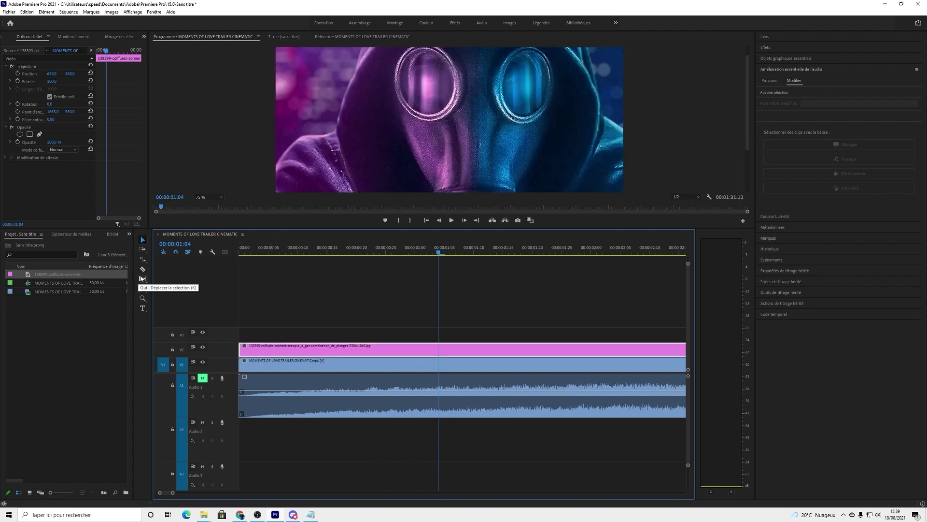
Try out the Cutter tool, return to the Selection tool and shift the V2 image clip slightly later
{"action": "left_click", "coordinate": [143, 270]}
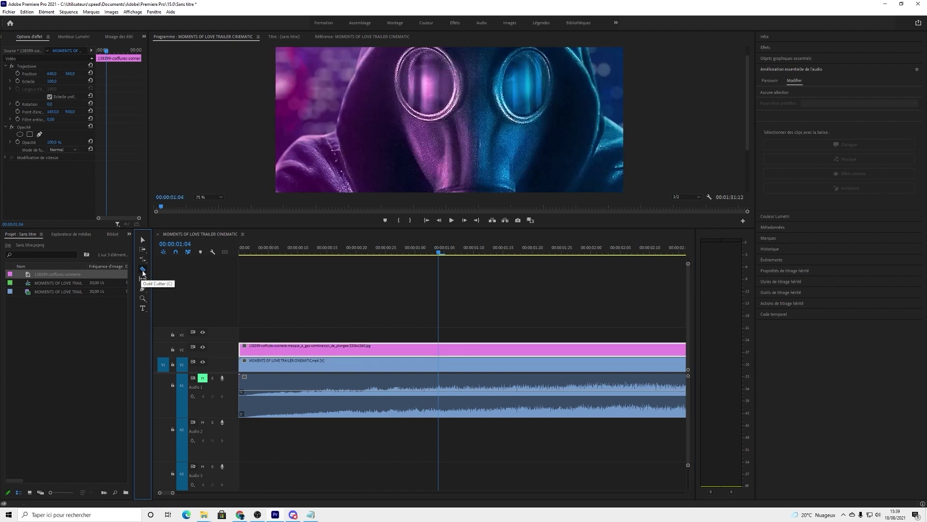
{"action": "left_click", "coordinate": [332, 242]}
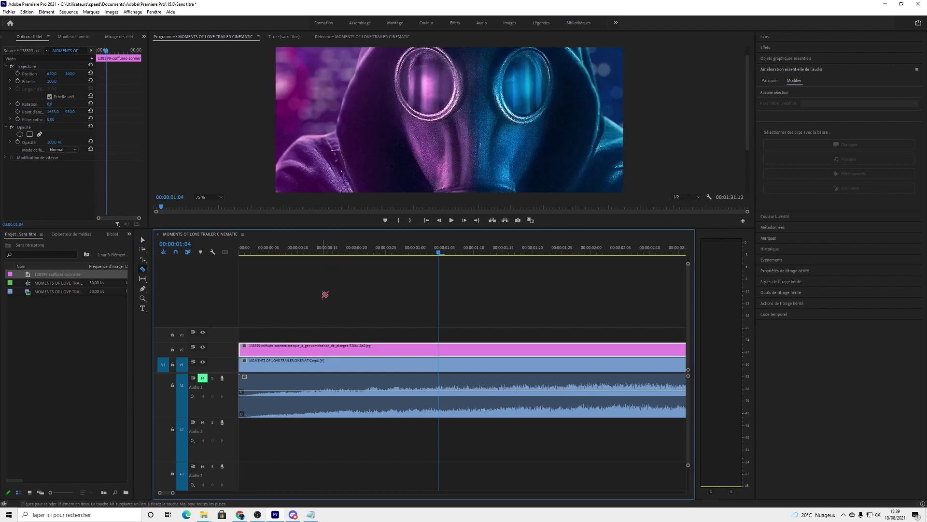
{"action": "key", "text": "v"}
{"action": "mouse_move", "coordinate": [309, 347]}
{"action": "left_mouse_down"}
{"action": "mouse_move", "coordinate": [303, 358]}
{"action": "mouse_move", "coordinate": [314, 352]}
{"action": "left_mouse_up"}
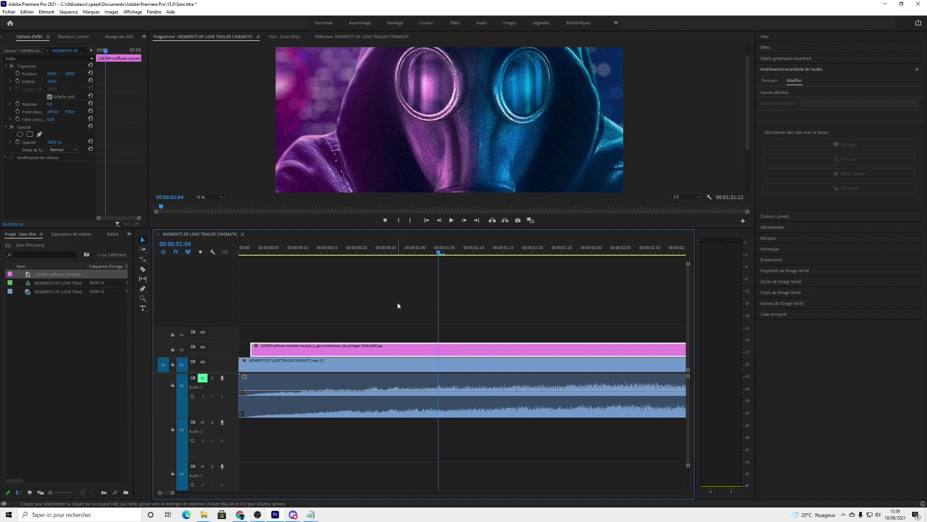
Try splitting the V2 gas-mask image clip at three points with the Cutter tool, and undo all three cuts
{"action": "left_click", "coordinate": [142, 269]}
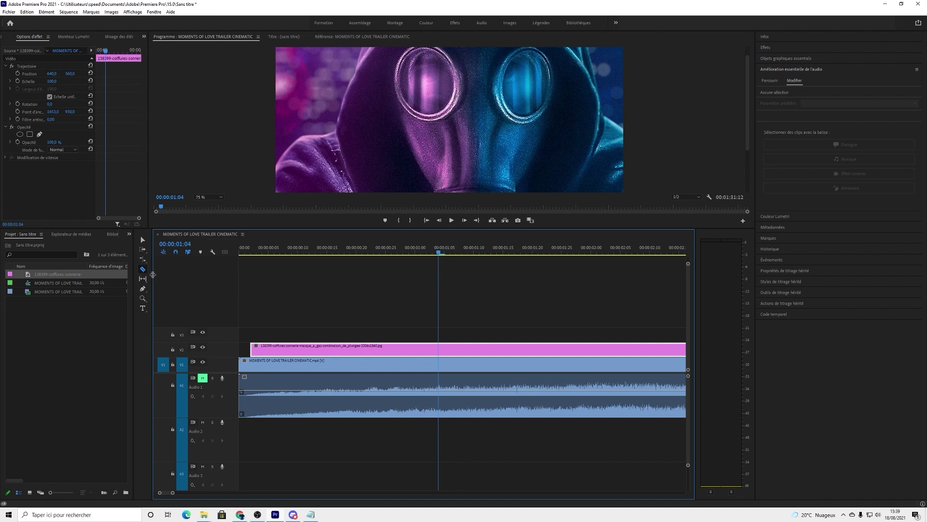
{"action": "left_click", "coordinate": [385, 349]}
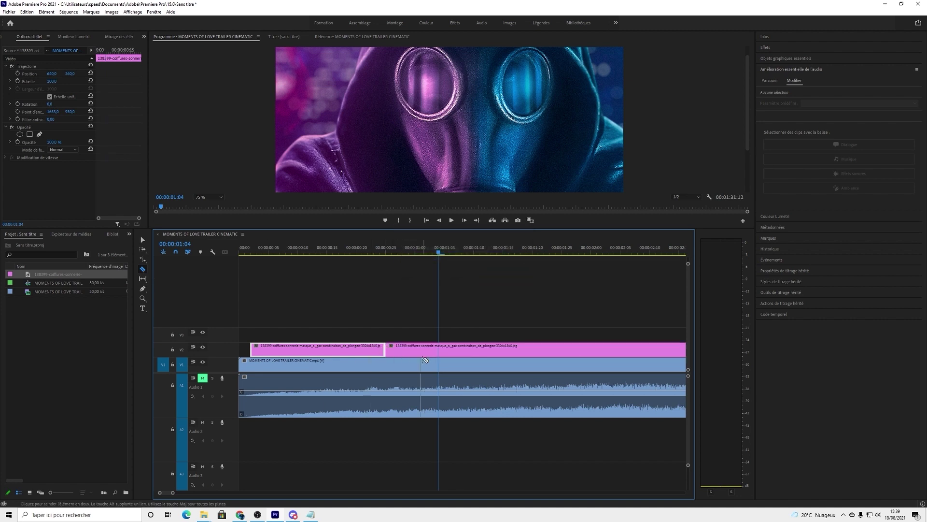
{"action": "left_click", "coordinate": [467, 349]}
{"action": "left_click", "coordinate": [508, 349]}
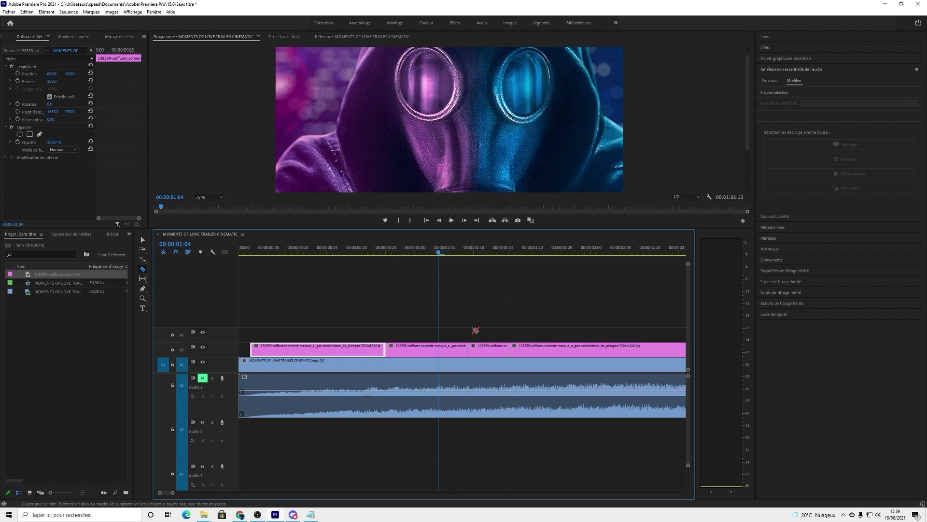
{"action": "key", "text": "ctrl+z"}
{"action": "key", "text": "ctrl+z"}
{"action": "key", "text": "ctrl+z"}
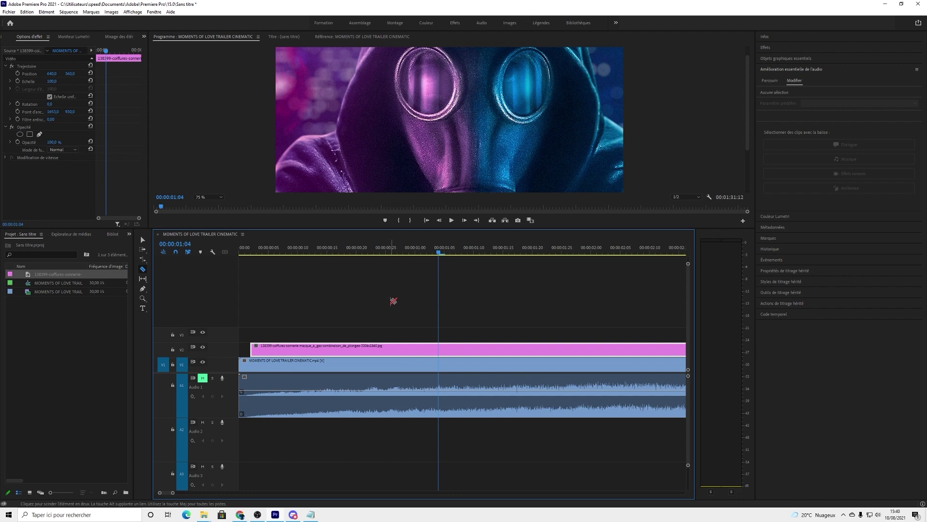
Activate the Zoom tool, scroll along the timeline and back, and magnify the timeline slightly around the playhead
{"action": "key", "text": "z"}
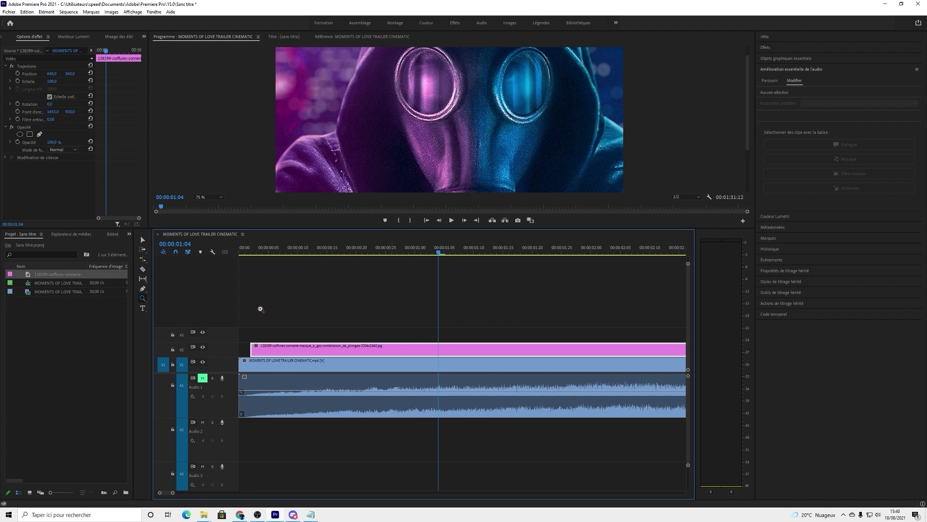
{"action": "scroll", "coordinate": [384, 327], "scroll_direction": "down", "scroll_amount": 2}
{"action": "scroll", "coordinate": [384, 329], "scroll_direction": "down", "scroll_amount": 4}
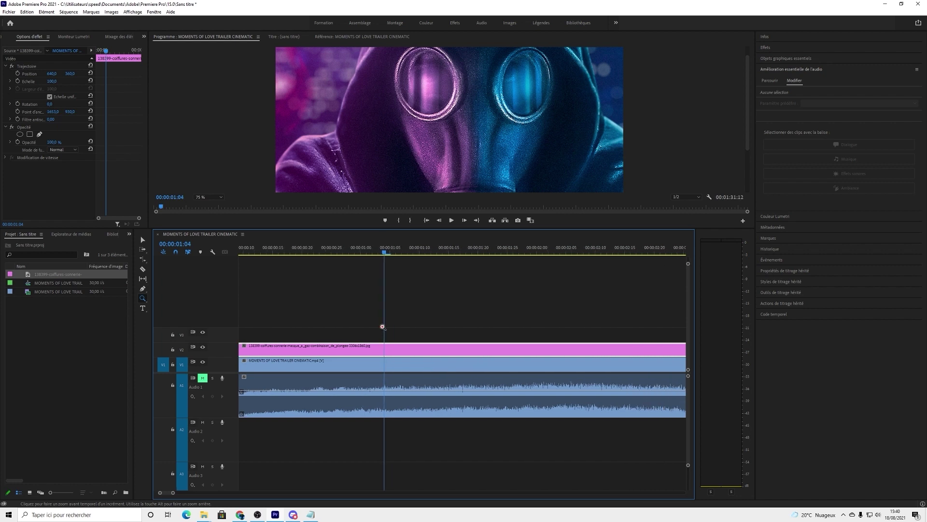
{"action": "scroll", "coordinate": [385, 328], "scroll_direction": "up", "scroll_amount": 4}
{"action": "scroll", "coordinate": [386, 329], "scroll_direction": "up", "scroll_amount": 2}
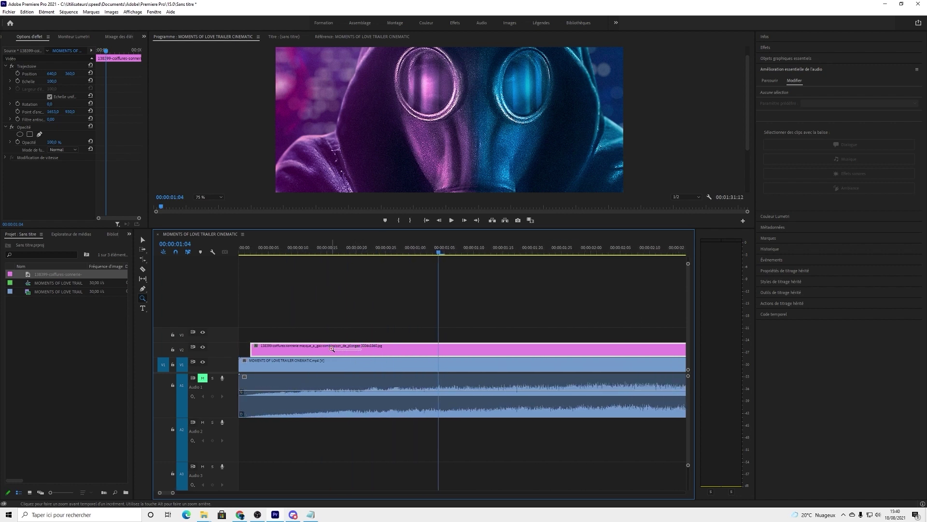
{"action": "mouse_move", "coordinate": [172, 493]}
{"action": "left_mouse_down"}
{"action": "mouse_move", "coordinate": [188, 495]}
{"action": "mouse_move", "coordinate": [174, 495]}
{"action": "left_mouse_up"}
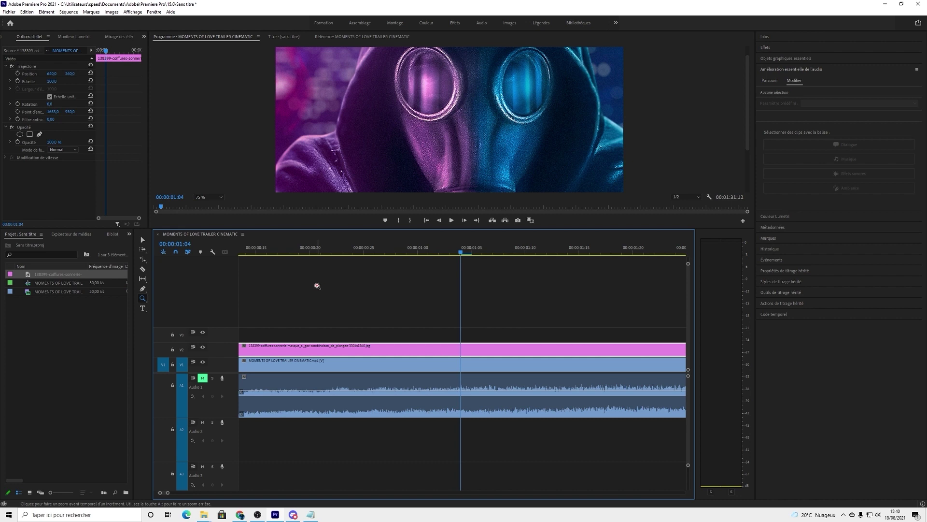
Try drawing a text box over the gas-mask image with the Text tool, and undo it
{"action": "key", "text": "t"}
{"action": "left_click_drag", "start_coordinate": [385, 97], "coordinate": [419, 125]}
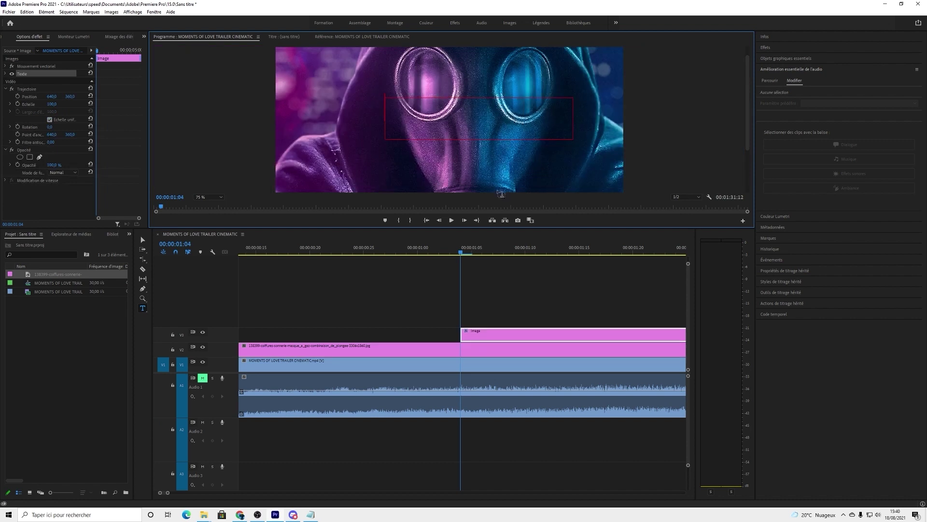
{"action": "key", "text": "ctrl+z"}
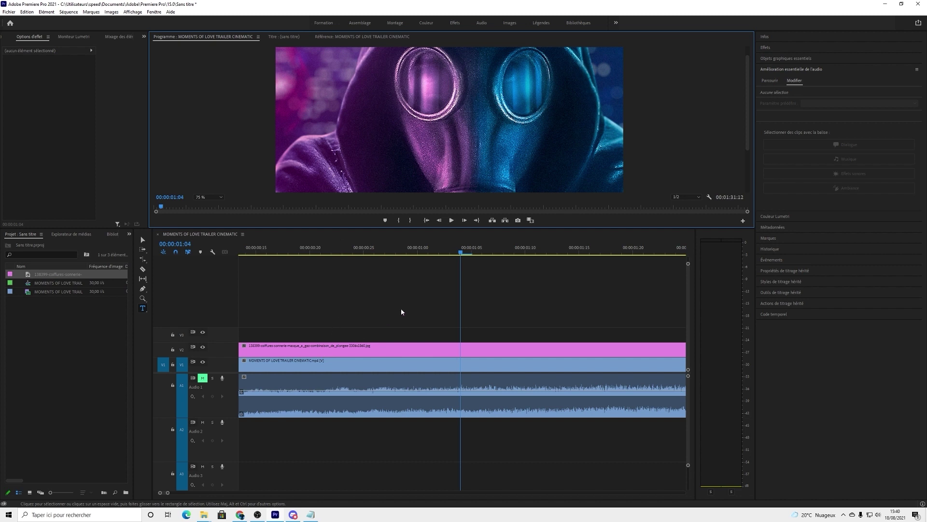
Fit the whole sequence in the timeline, play it from 00:00:00:16 and activate the Slip tool
{"action": "left_click_drag", "start_coordinate": [461, 253], "coordinate": [270, 277]}
{"action": "left_click_drag", "start_coordinate": [168, 493], "coordinate": [327, 492]}
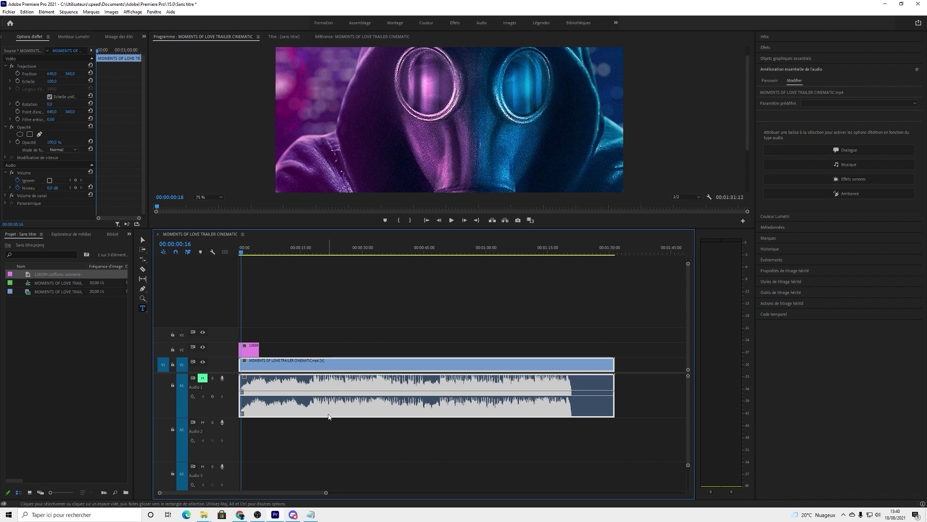
{"action": "key", "text": "space"}
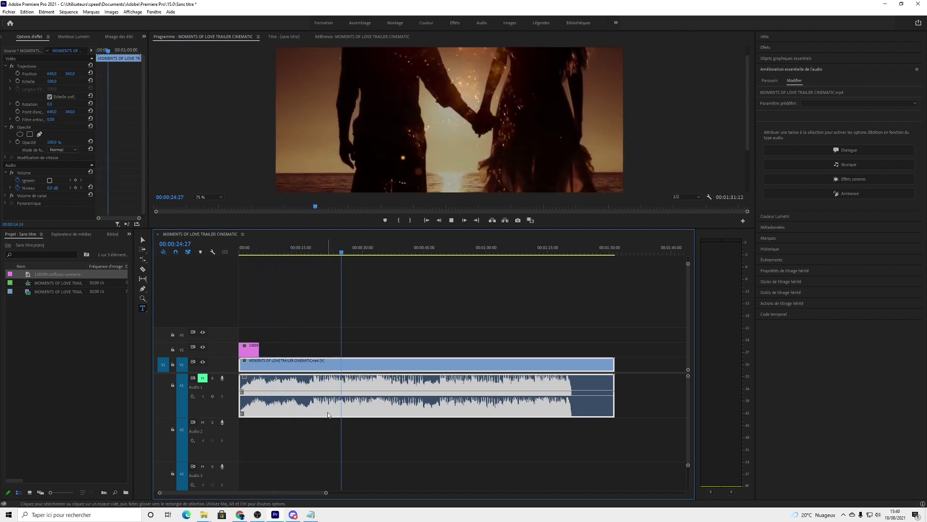
{"action": "key", "text": "y"}
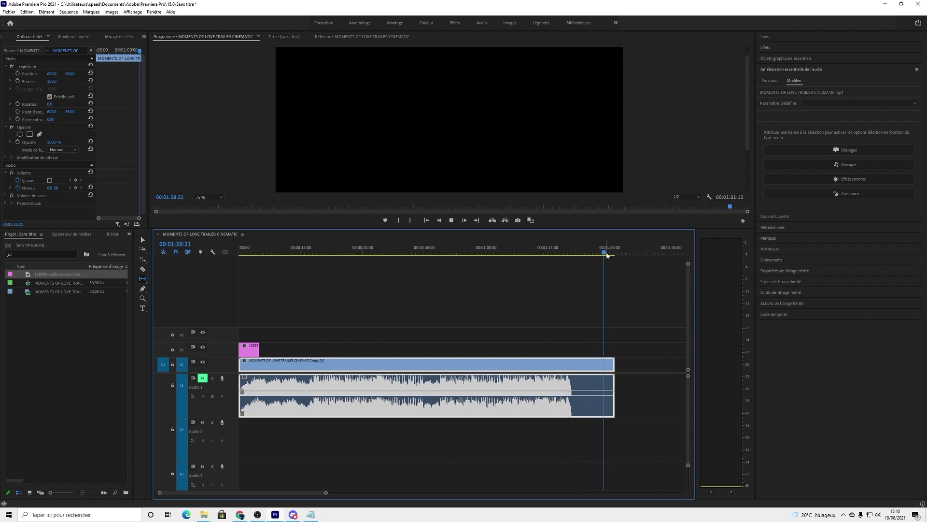
Bring the playhead back to 00:00:00:03 and play the sequence briefly, stopping at 00:00:01:28
{"action": "left_click", "coordinate": [506, 252]}
{"action": "left_click_drag", "start_coordinate": [504, 269], "coordinate": [241, 278]}
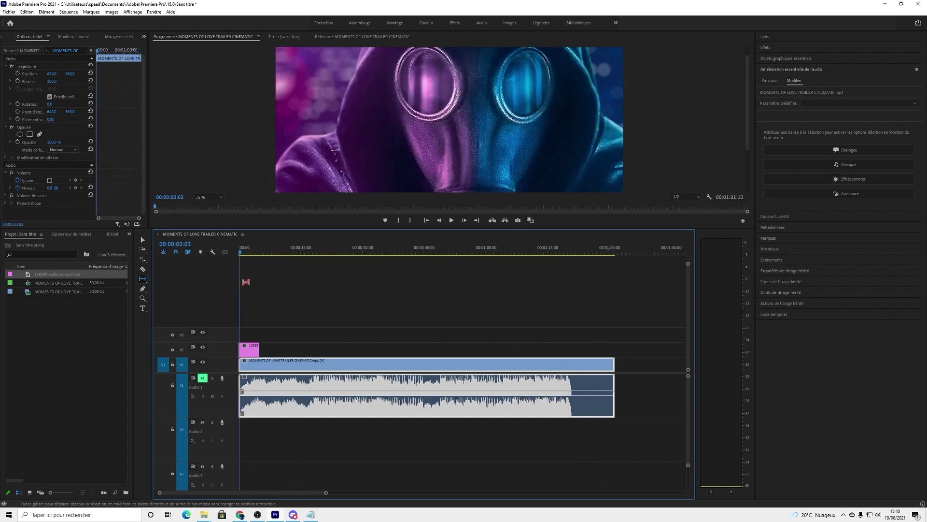
{"action": "left_click", "coordinate": [453, 221]}
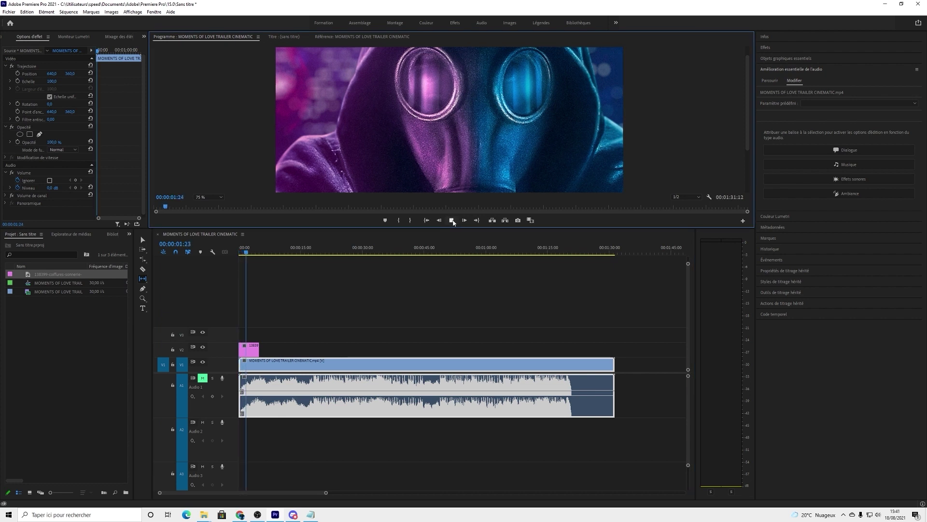
{"action": "left_click", "coordinate": [453, 220]}
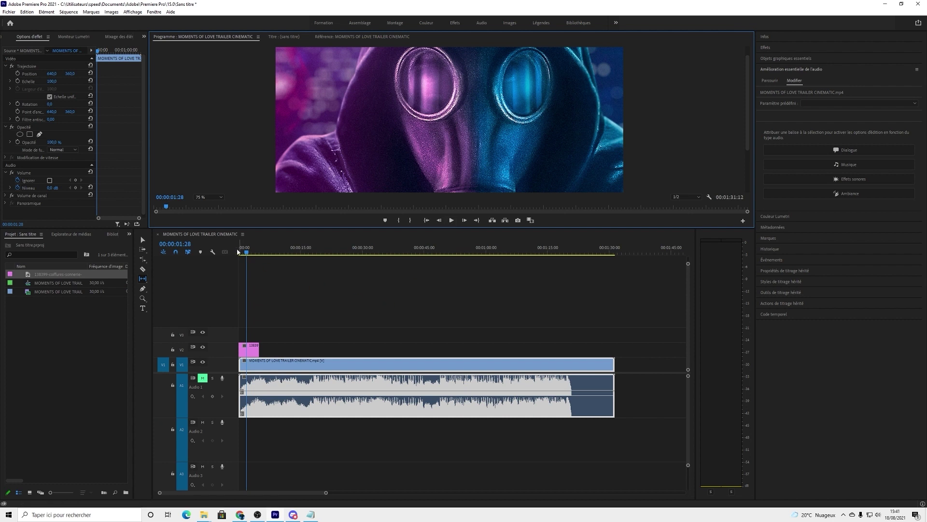
Mark an In point at 00:00:08:05 and an Out point at 00:00:44:29 in the sequence
{"action": "left_click_drag", "start_coordinate": [248, 252], "coordinate": [273, 255]}
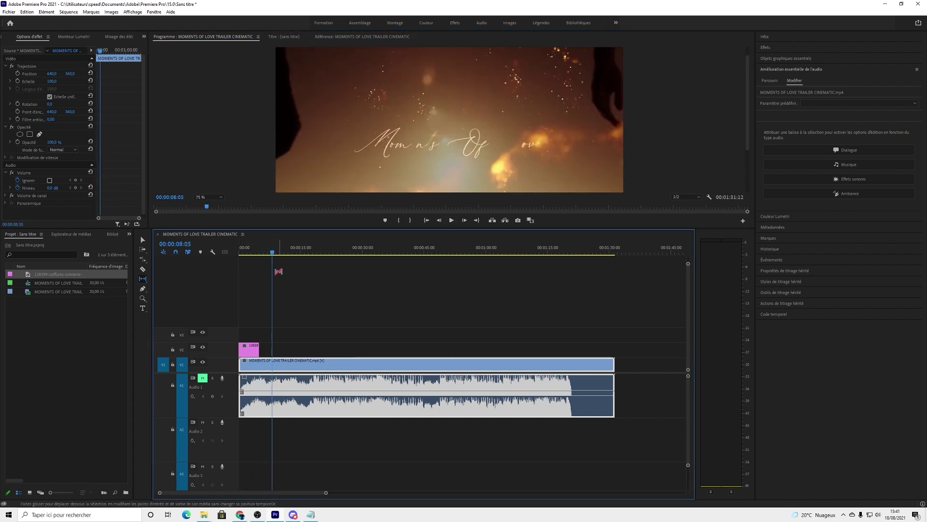
{"action": "key", "text": "i"}
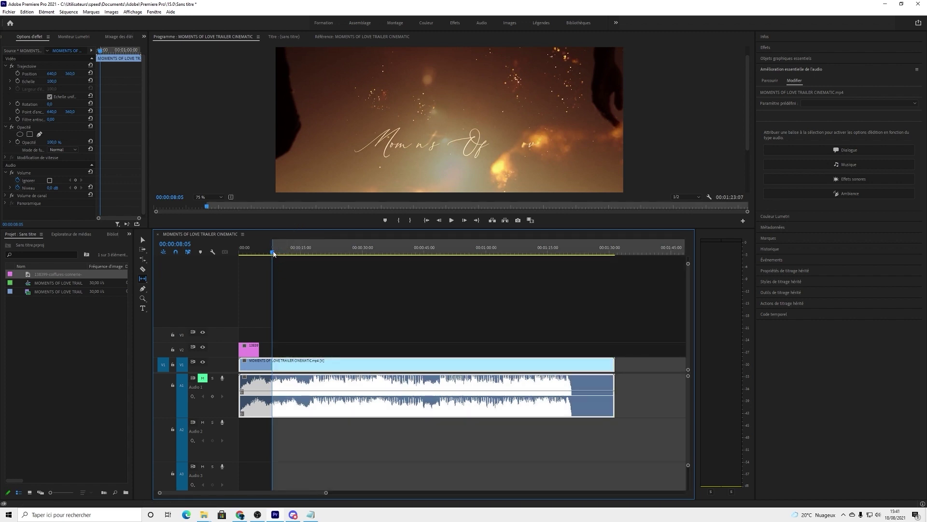
{"action": "left_click_drag", "start_coordinate": [273, 253], "coordinate": [425, 255]}
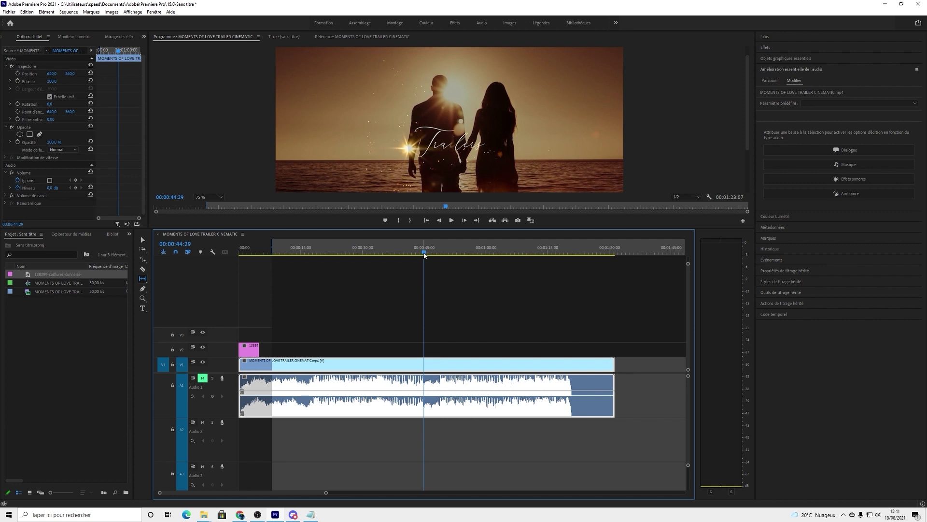
{"action": "key", "text": "o"}
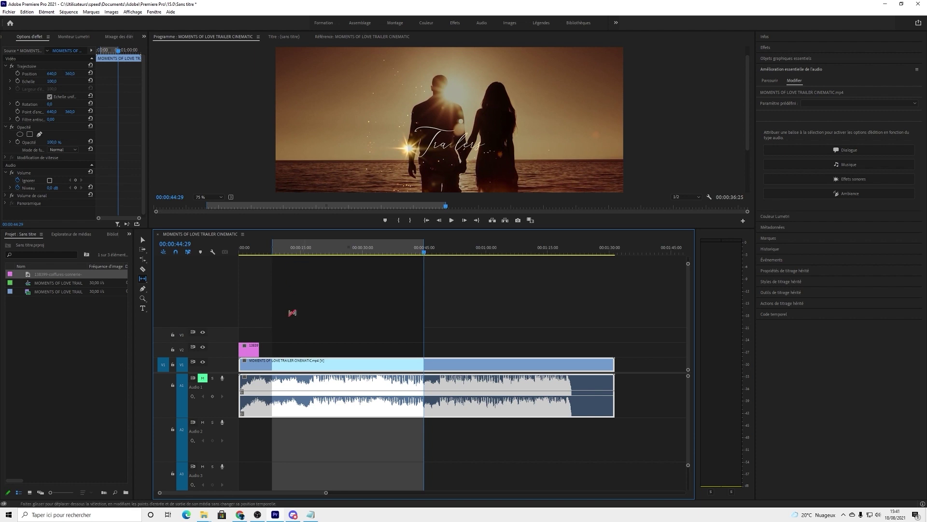
Look at the available export options, and undo the sequence's In and Out points
{"action": "left_click", "coordinate": [9, 12]}
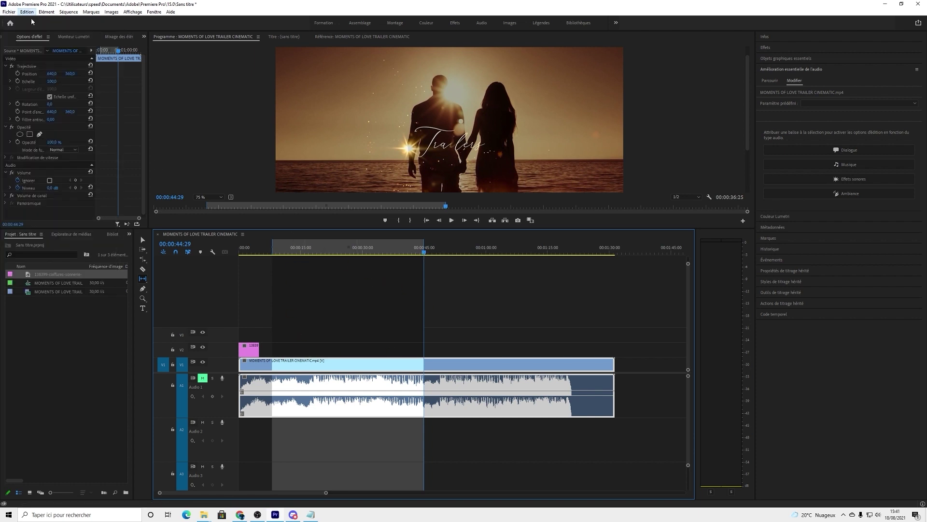
{"action": "mouse_move", "coordinate": [39, 238]}
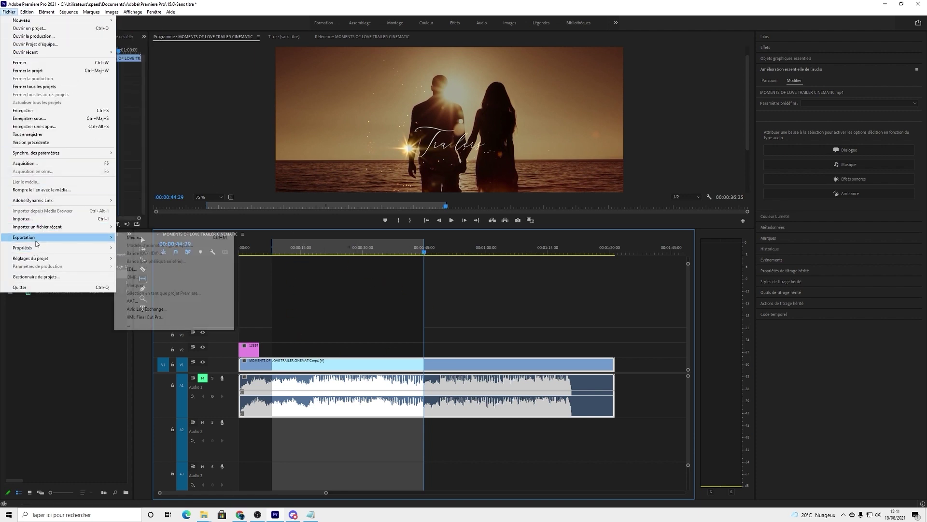
{"action": "left_click", "coordinate": [273, 6]}
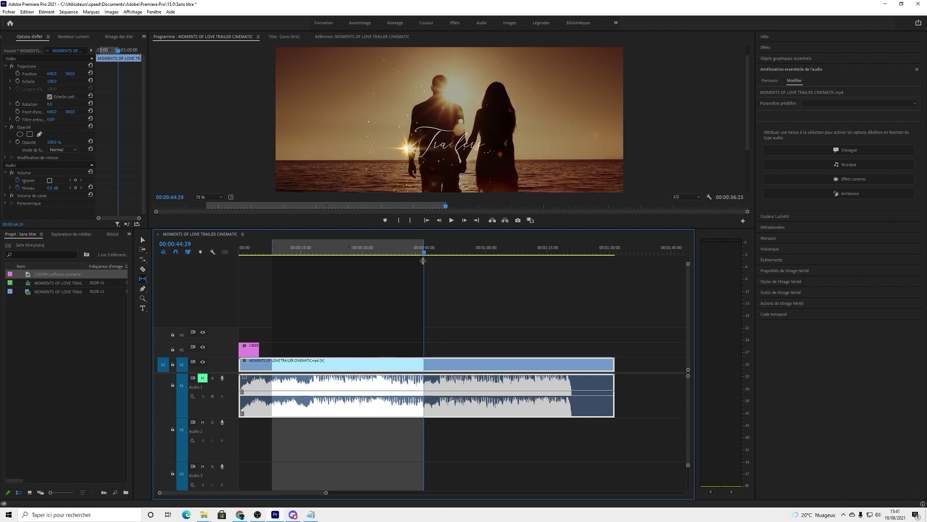
{"action": "key", "text": "ctrl+z"}
{"action": "key", "text": "ctrl+z"}
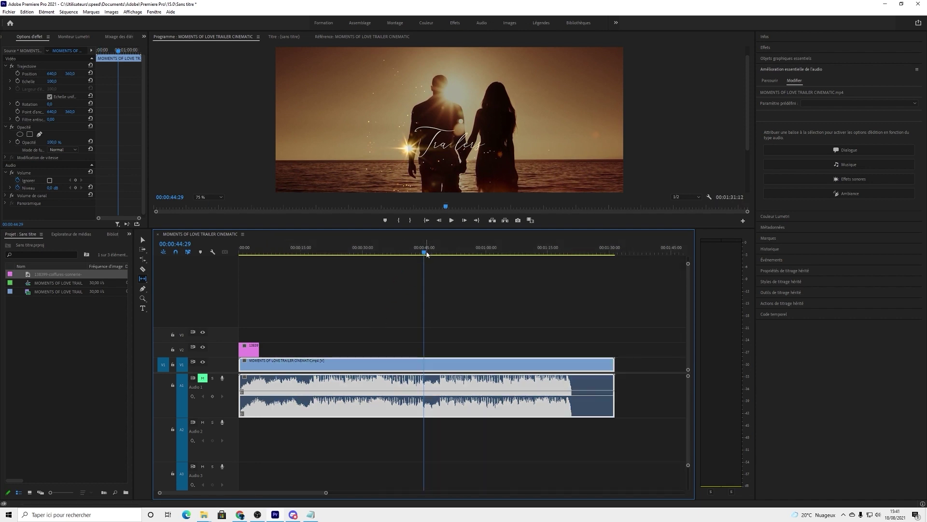
Play the sequence from its beginning and stop playback at 00:00:06:12
{"action": "key", "text": "Home"}
{"action": "key", "text": "space"}
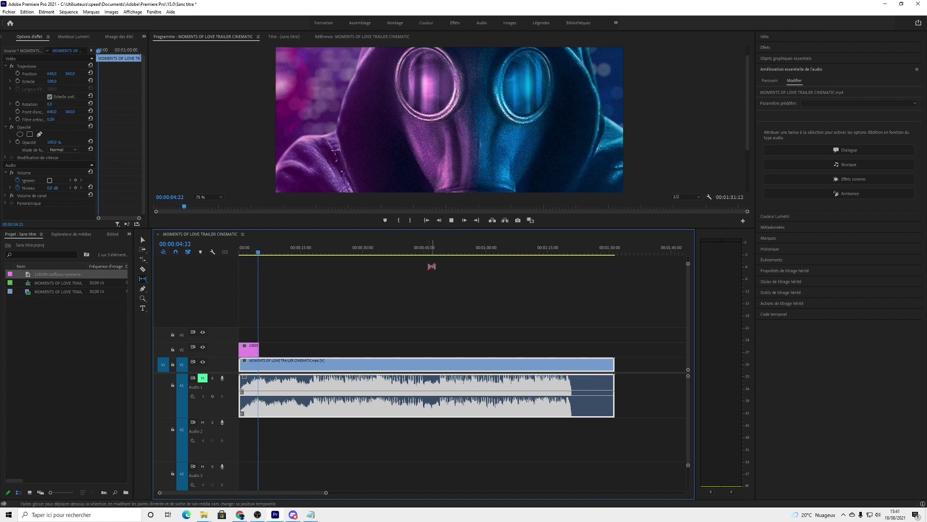
{"action": "left_click", "coordinate": [452, 220]}
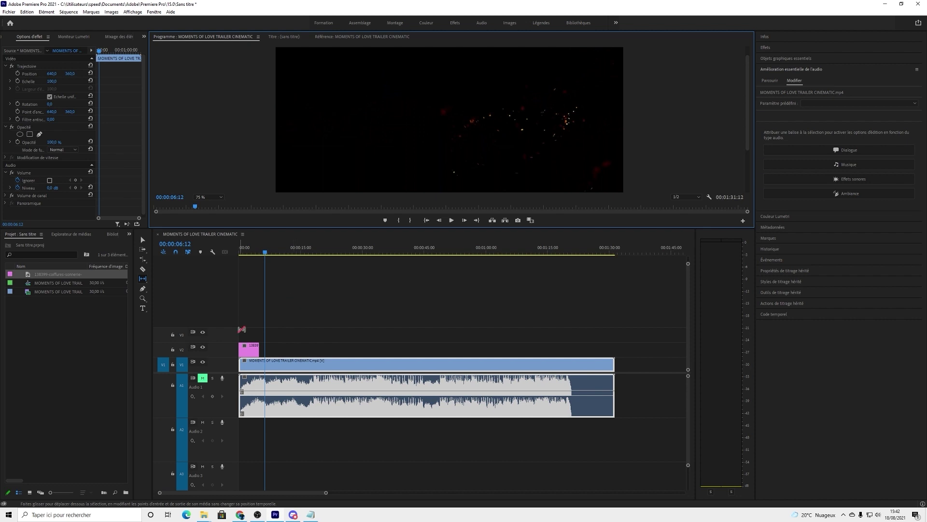
Try cutting the V1 trailer clip at two points with the Cutter tool, scrub to 00:00:39:02, and undo both cuts
{"action": "left_click", "coordinate": [143, 268]}
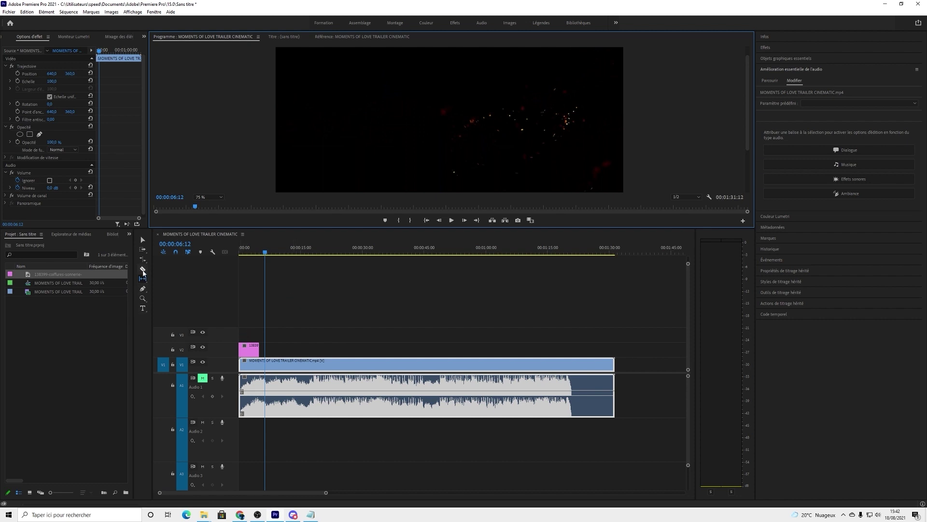
{"action": "left_click", "coordinate": [336, 366]}
{"action": "left_click", "coordinate": [401, 365]}
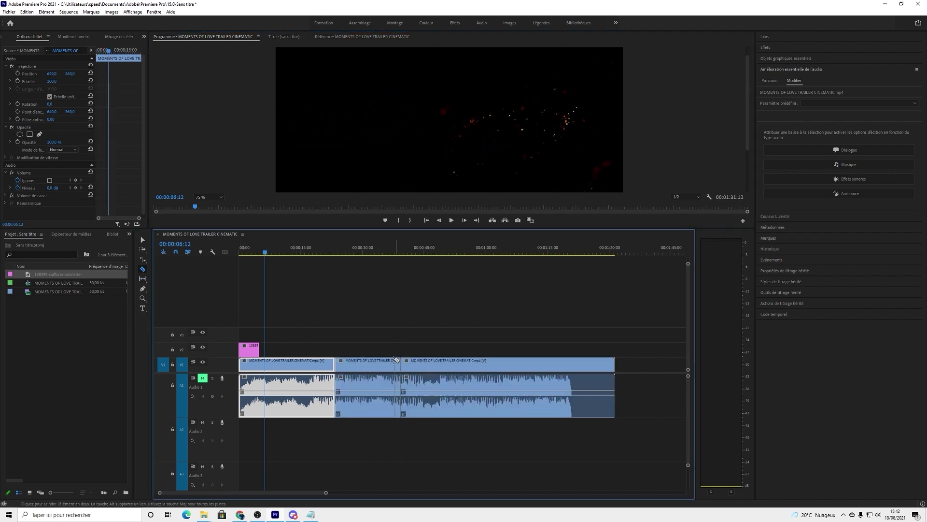
{"action": "left_click_drag", "start_coordinate": [273, 253], "coordinate": [402, 270]}
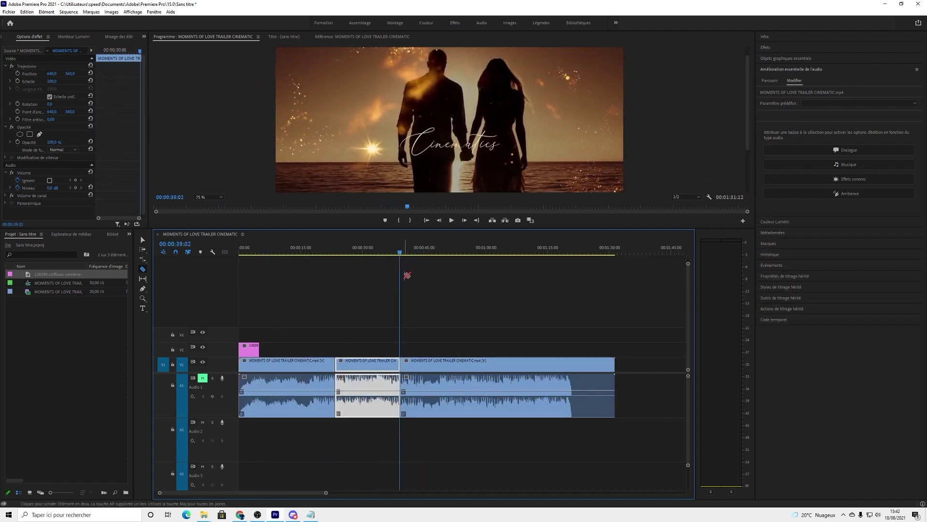
{"action": "key", "text": "ctrl+z"}
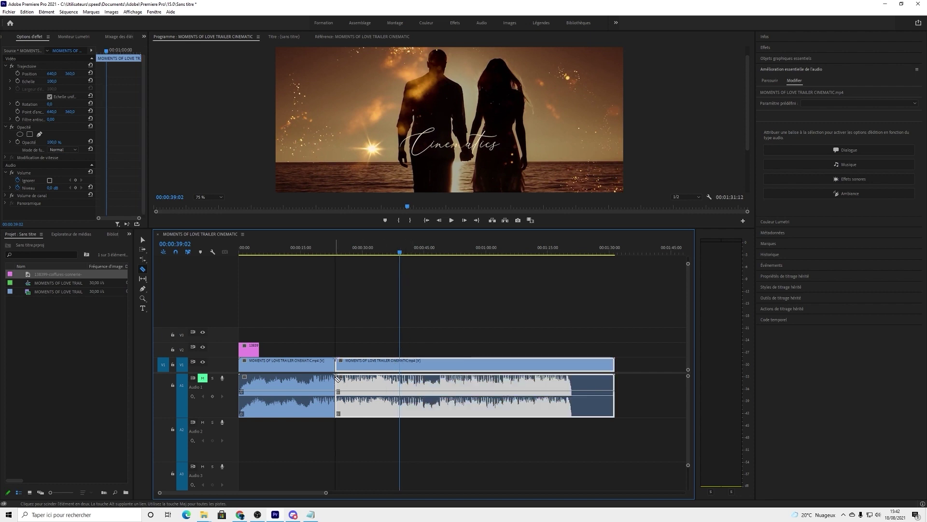
{"action": "key", "text": "ctrl+z"}
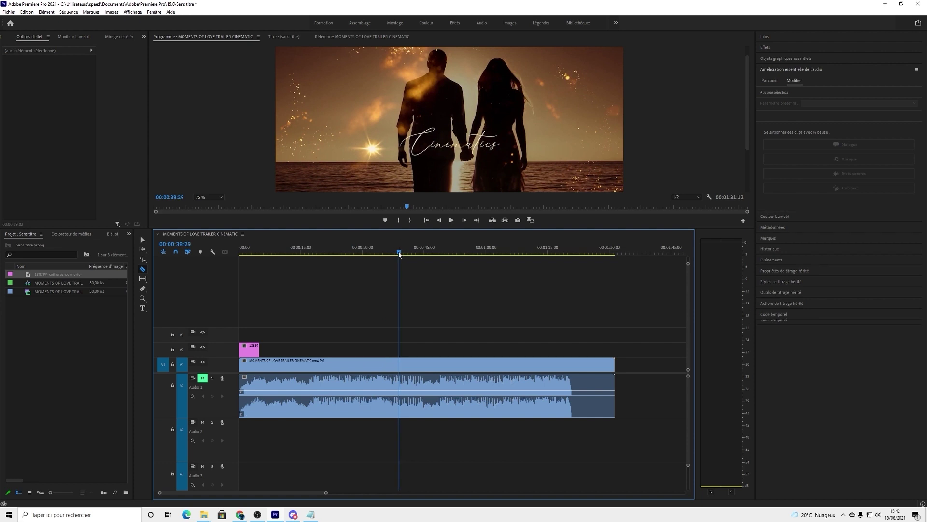
Scrub to 00:00:17:28, cut the V1 trailer clip at three points beyond it, and move the playhead to 00:00:20:18
{"action": "left_click_drag", "start_coordinate": [402, 252], "coordinate": [314, 263]}
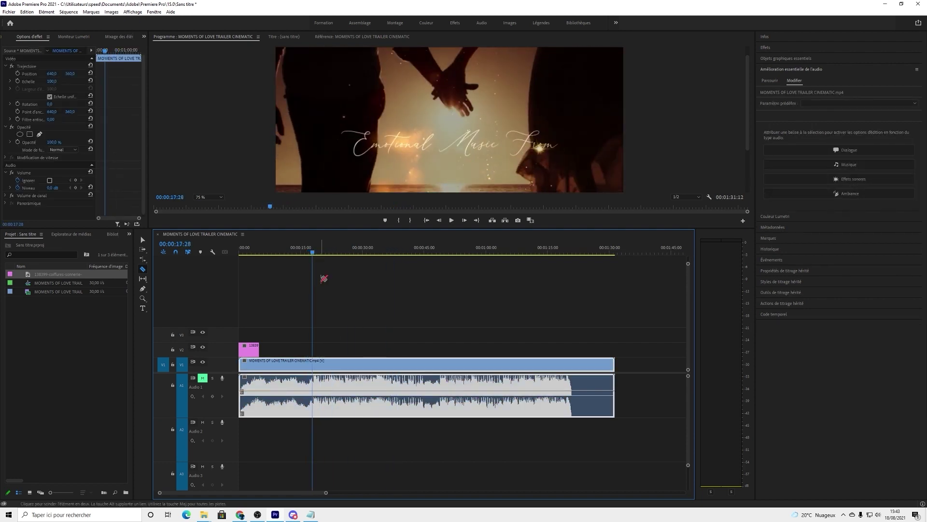
{"action": "left_click", "coordinate": [318, 366]}
{"action": "left_click", "coordinate": [360, 366]}
{"action": "left_click", "coordinate": [420, 367]}
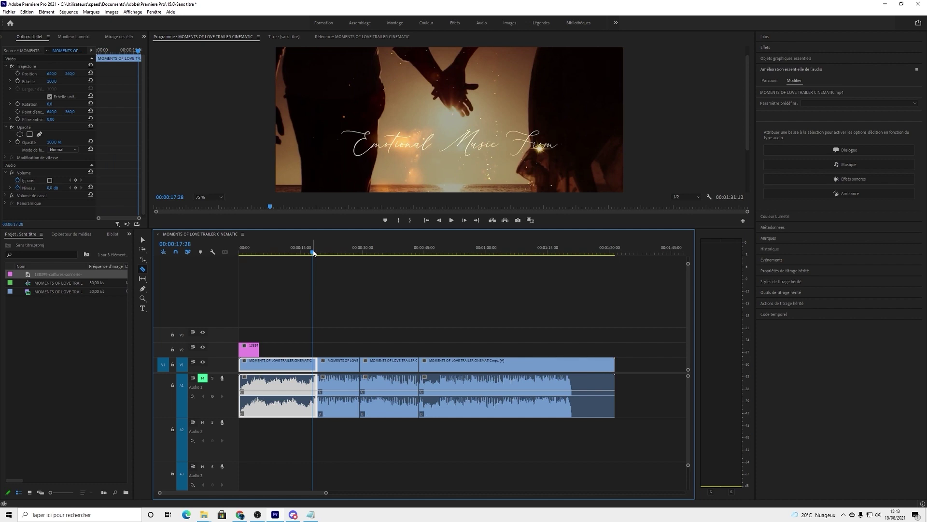
{"action": "left_click_drag", "start_coordinate": [314, 253], "coordinate": [324, 252]}
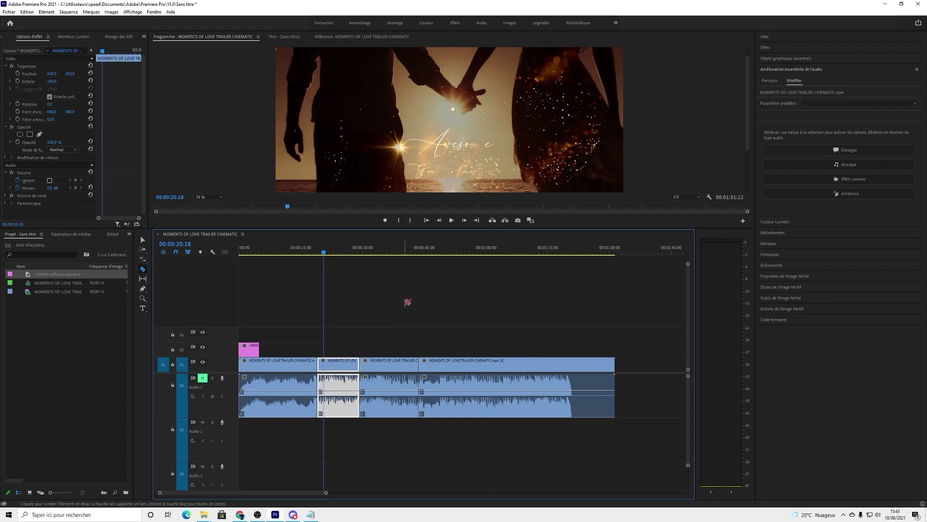
Undo the three cuts made in the V1 trailer clip
{"action": "key", "text": "ctrl+z"}
{"action": "key", "text": "ctrl+z"}
{"action": "key", "text": "ctrl+z"}
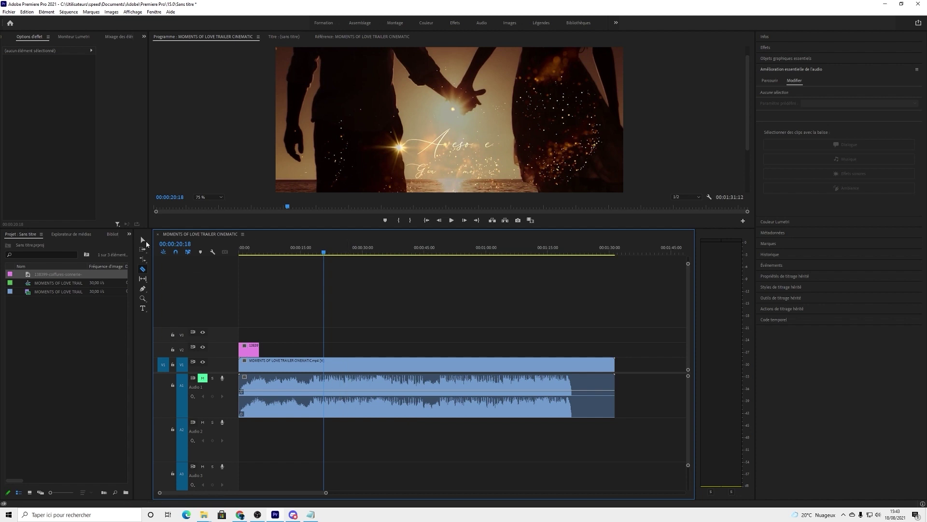
Remove the trailer clip from V1 with its audio, move the playhead to 00:01:23:07, and paste the clip there
{"action": "key", "text": "v"}
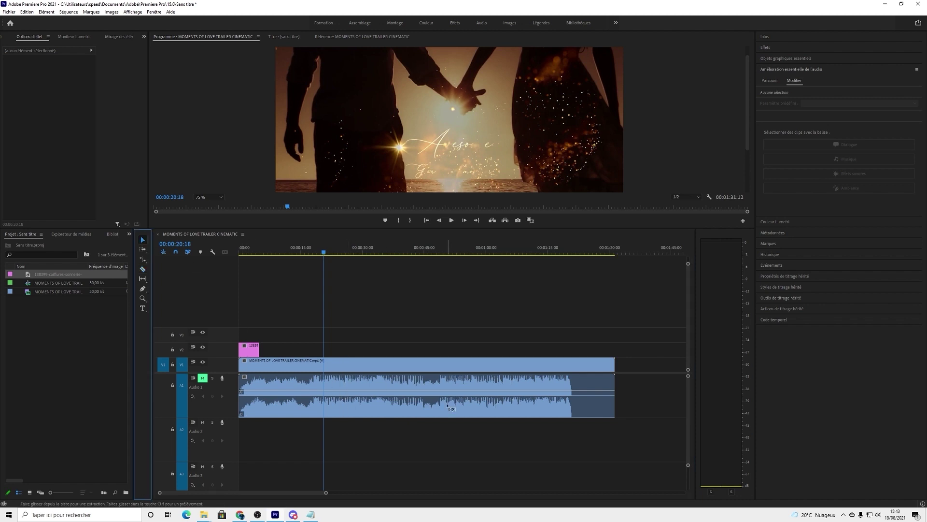
{"action": "left_click", "coordinate": [442, 369]}
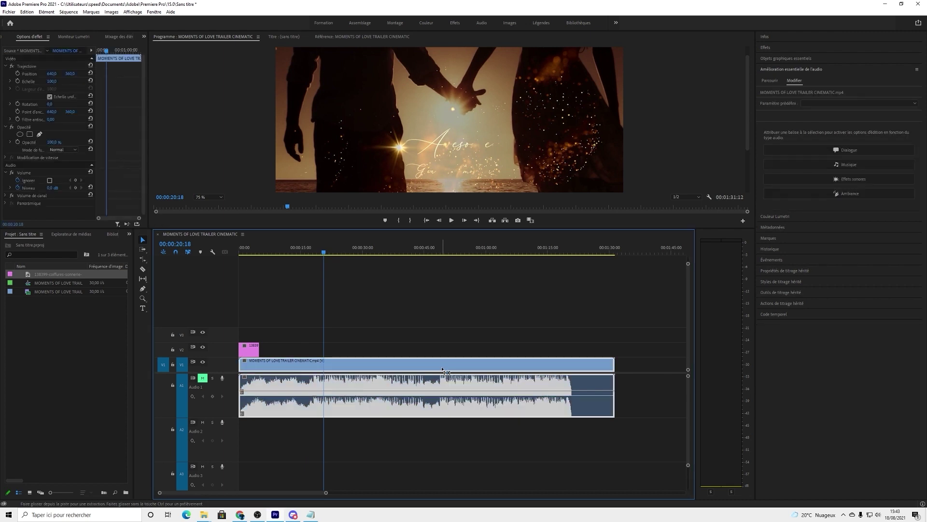
{"action": "key", "text": "Delete"}
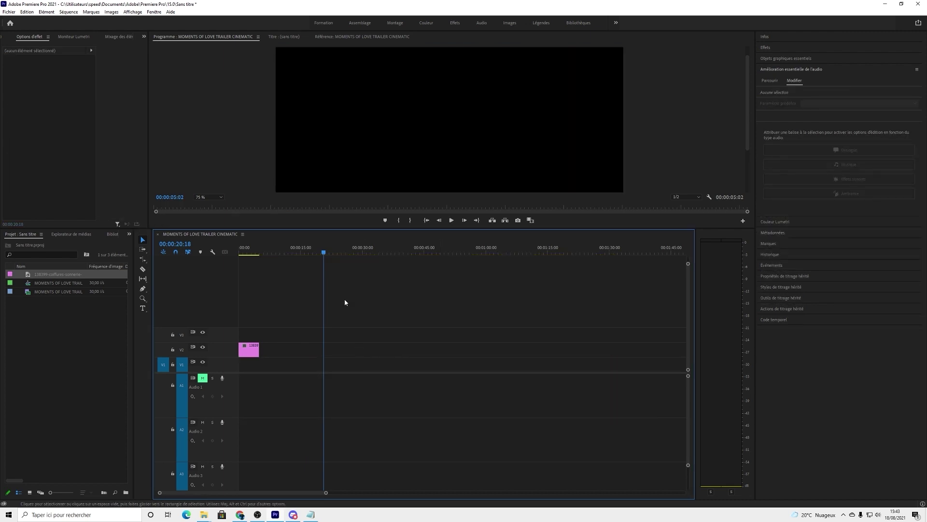
{"action": "left_click_drag", "start_coordinate": [323, 251], "coordinate": [496, 275]}
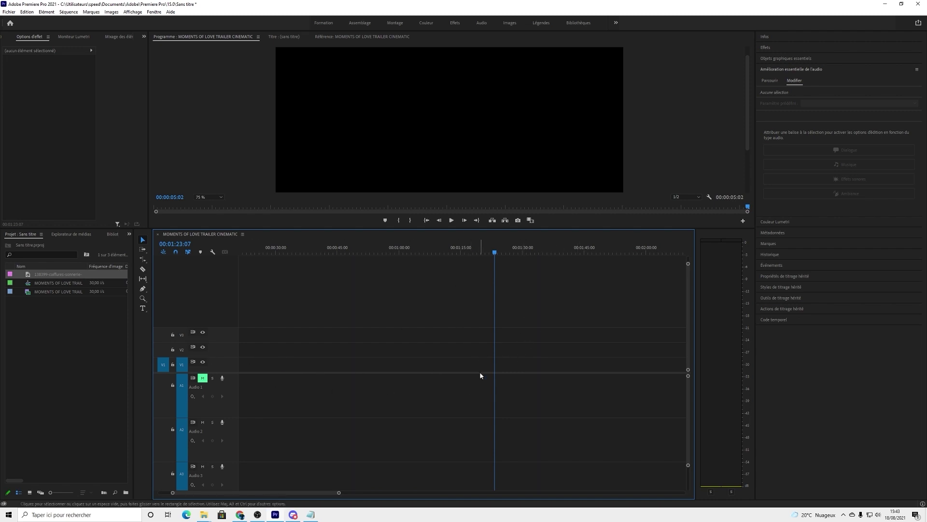
{"action": "key", "text": "ctrl+v"}
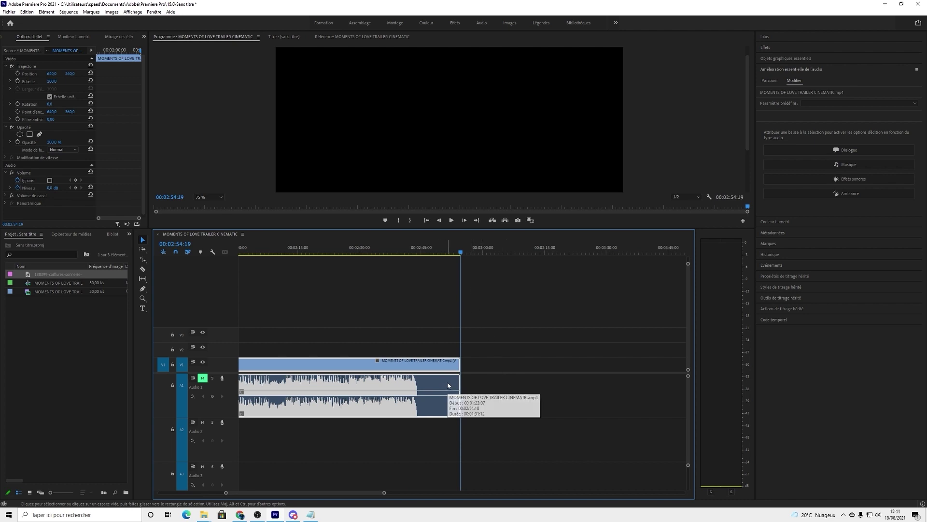
Scrub the trailer sequence from the timeline and the program monitor, passing 00:00:19:11 and 00:00:46:26, and move back to an earlier frame
{"action": "left_click", "coordinate": [426, 221]}
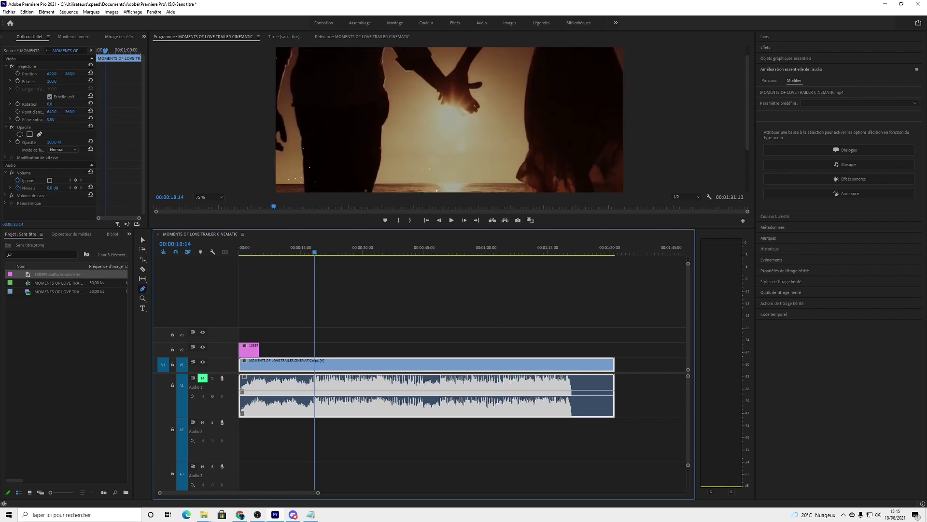
{"action": "mouse_move", "coordinate": [314, 252]}
{"action": "left_mouse_down"}
{"action": "mouse_move", "coordinate": [338, 252]}
{"action": "mouse_move", "coordinate": [292, 252]}
{"action": "mouse_move", "coordinate": [354, 252]}
{"action": "mouse_move", "coordinate": [277, 252]}
{"action": "mouse_move", "coordinate": [521, 255]}
{"action": "mouse_move", "coordinate": [320, 266]}
{"action": "left_mouse_up"}
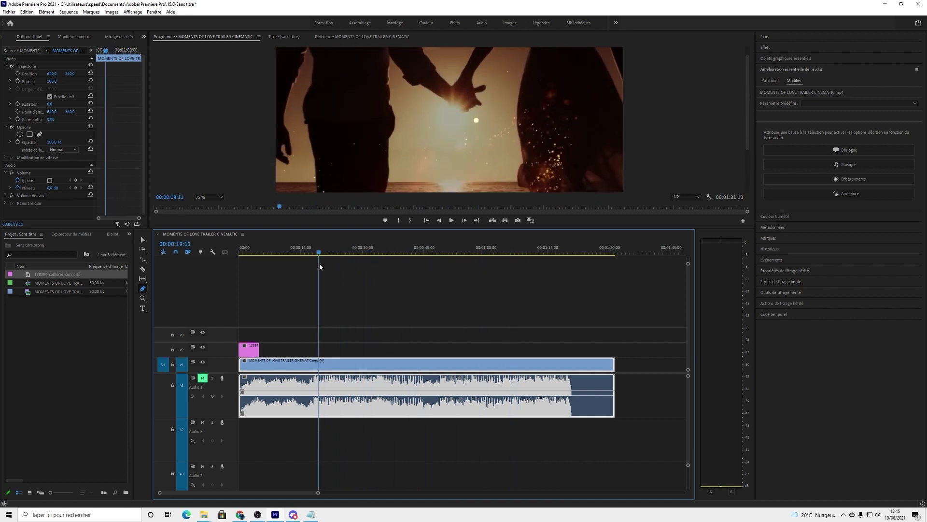
{"action": "left_click_drag", "start_coordinate": [280, 207], "coordinate": [451, 309]}
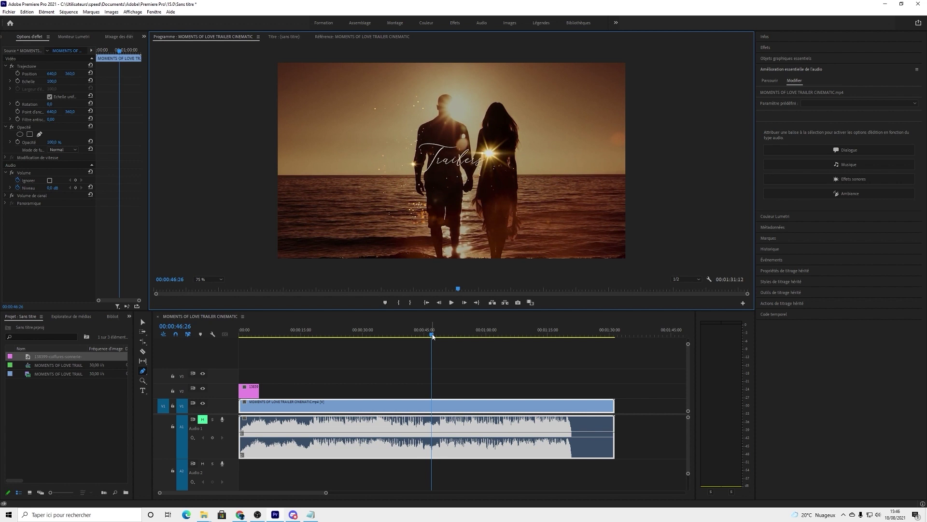
{"action": "left_click_drag", "start_coordinate": [432, 337], "coordinate": [344, 346]}
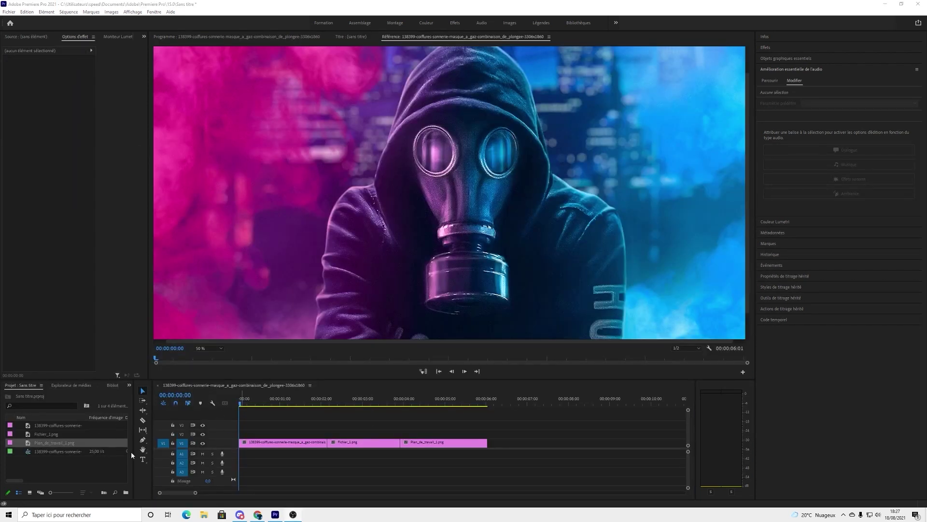
Select the three image clips on V1 individually, going back and forth and ending on the first gas-mask clip
{"action": "left_click", "coordinate": [355, 388]}
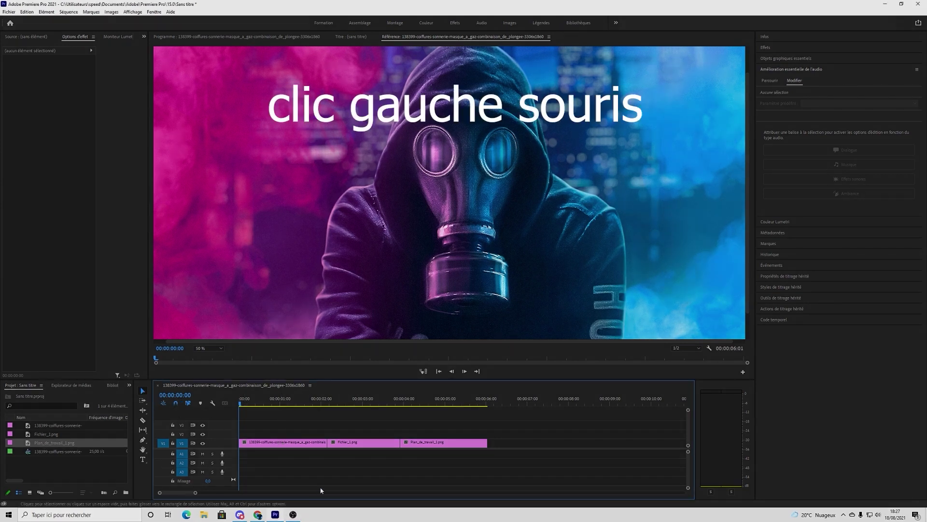
{"action": "left_click", "coordinate": [292, 445]}
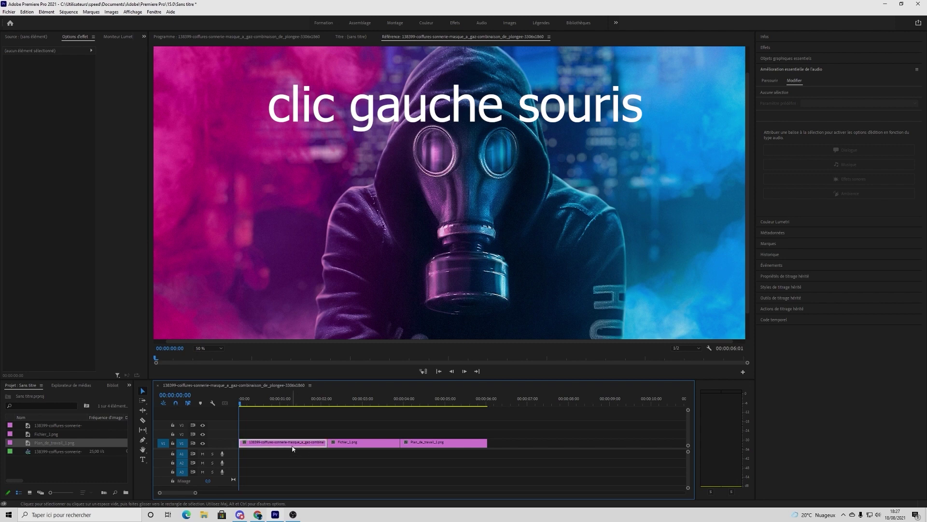
{"action": "left_click", "coordinate": [356, 445]}
{"action": "left_click", "coordinate": [431, 445]}
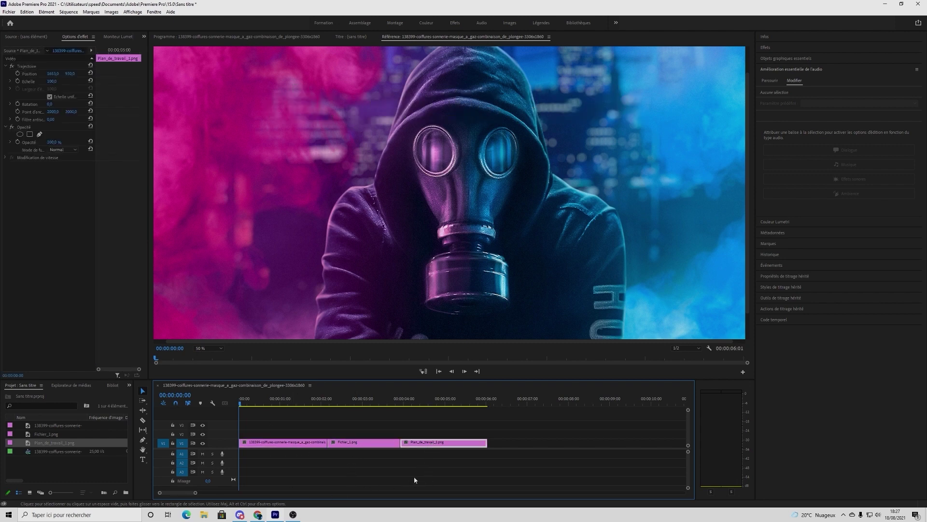
{"action": "left_click", "coordinate": [363, 445]}
{"action": "left_click", "coordinate": [294, 445]}
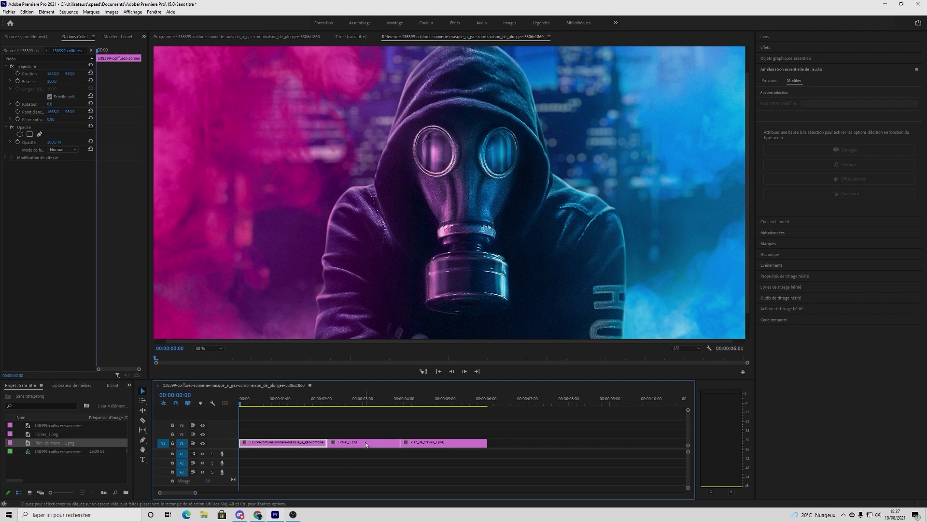
{"action": "left_click", "coordinate": [365, 443]}
{"action": "left_click", "coordinate": [429, 445]}
{"action": "left_click", "coordinate": [359, 445]}
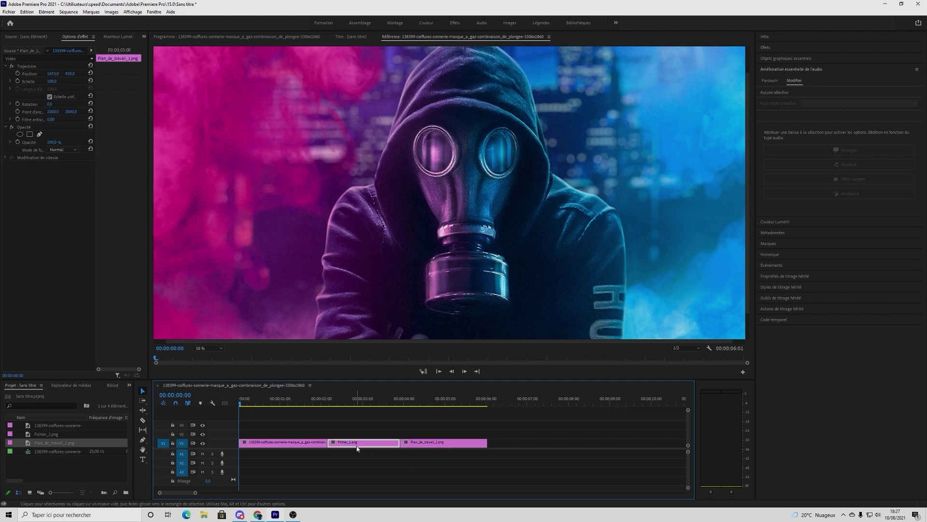
{"action": "left_click", "coordinate": [288, 445]}
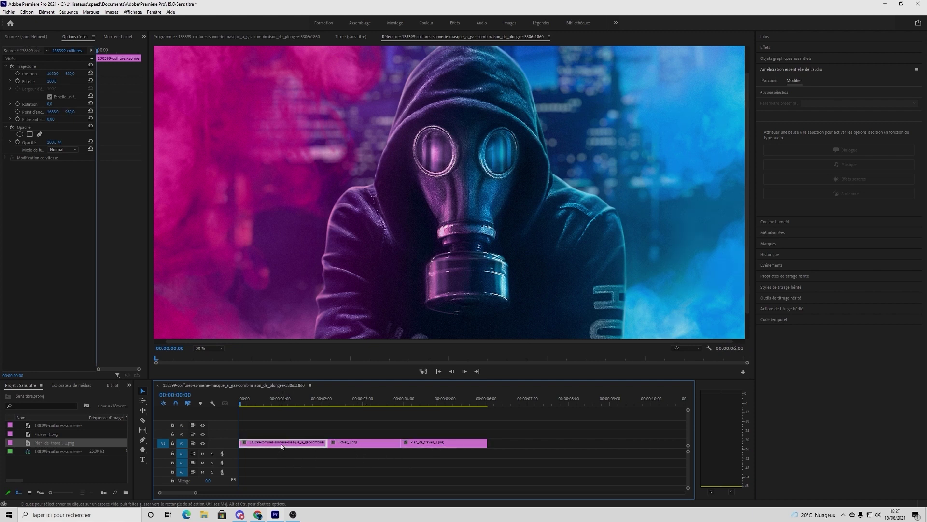
Preview each of the three V1 image clips in the source monitor, review the other panels grouped with it, and deselect the clips
{"action": "double_click", "coordinate": [282, 445]}
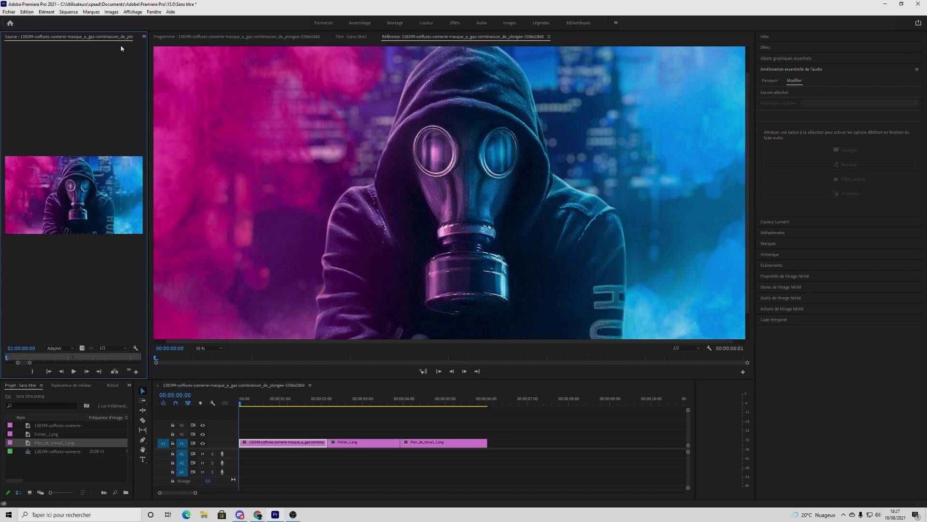
{"action": "double_click", "coordinate": [372, 446]}
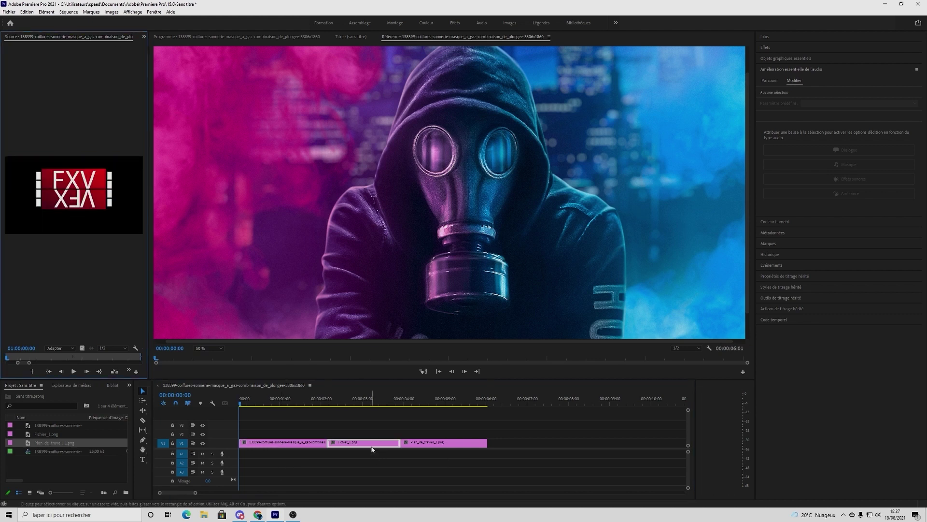
{"action": "left_click", "coordinate": [456, 445]}
{"action": "double_click", "coordinate": [456, 445]}
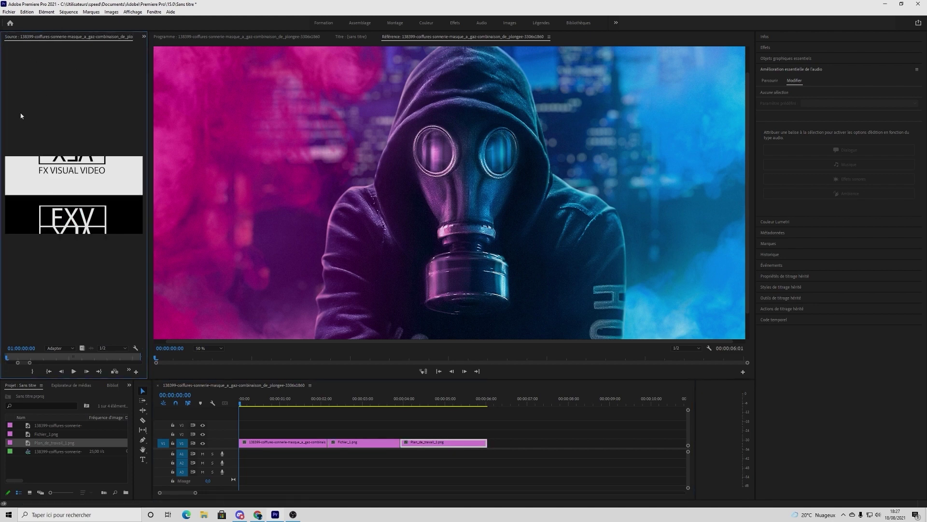
{"action": "left_click", "coordinate": [144, 37]}
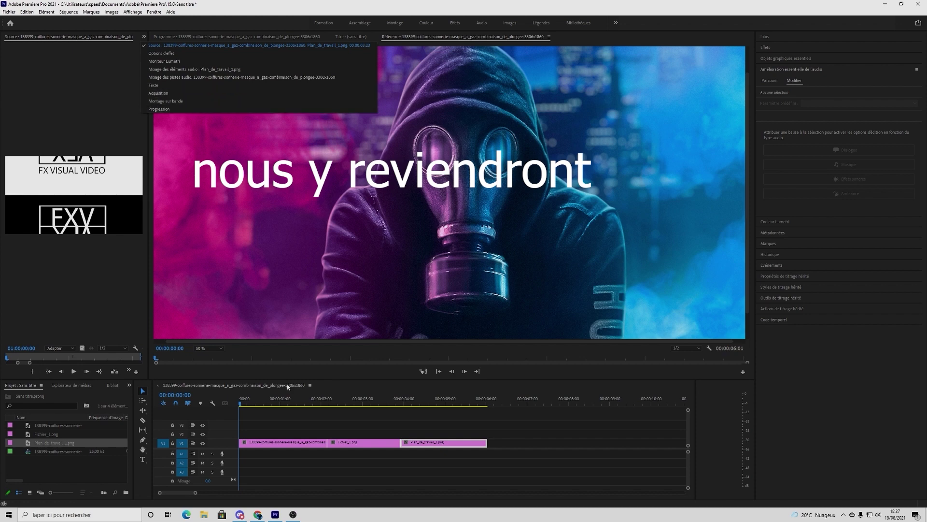
{"action": "left_click", "coordinate": [406, 427]}
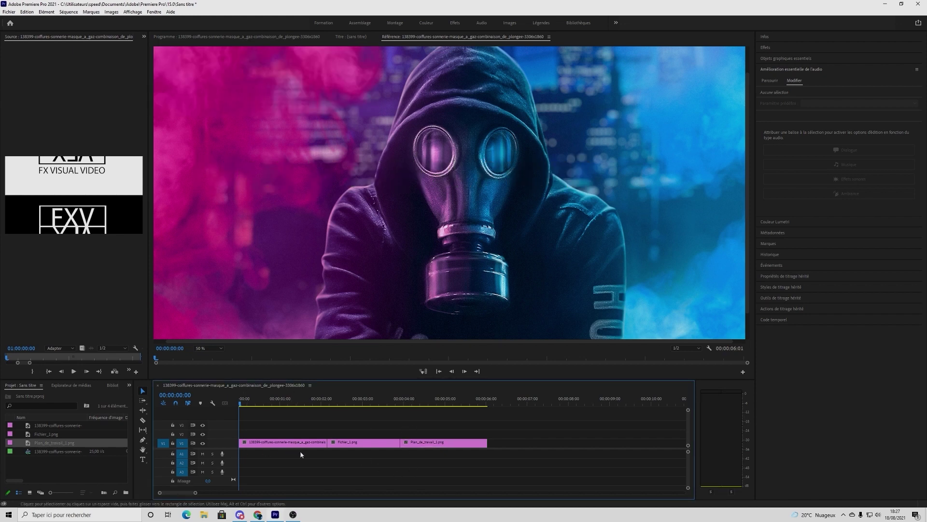
Select the three V1 image clips together, once by adding each to the selection and once with a marquee, clearing the selection each time
{"action": "left_click", "coordinate": [421, 444]}
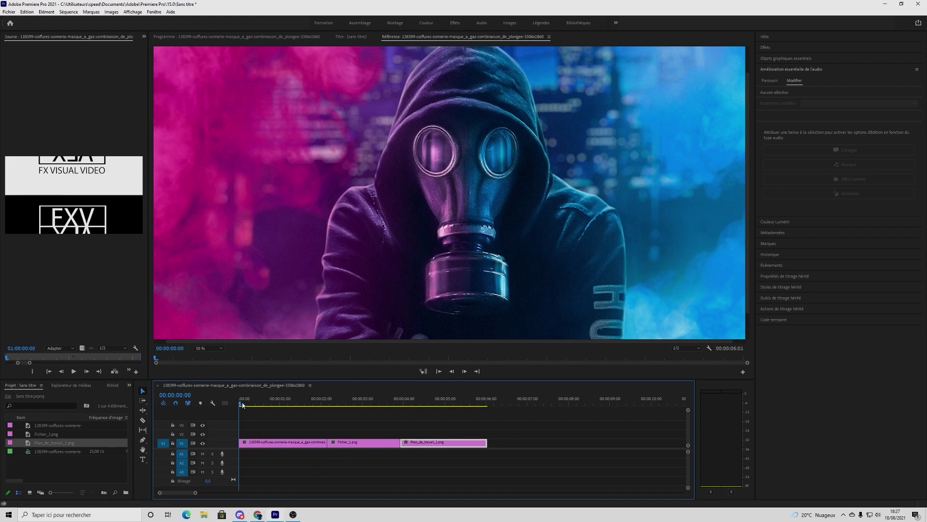
{"action": "mouse_move", "coordinate": [241, 402]}
{"action": "left_mouse_down"}
{"action": "mouse_move", "coordinate": [358, 412]}
{"action": "mouse_move", "coordinate": [238, 417]}
{"action": "left_mouse_up"}
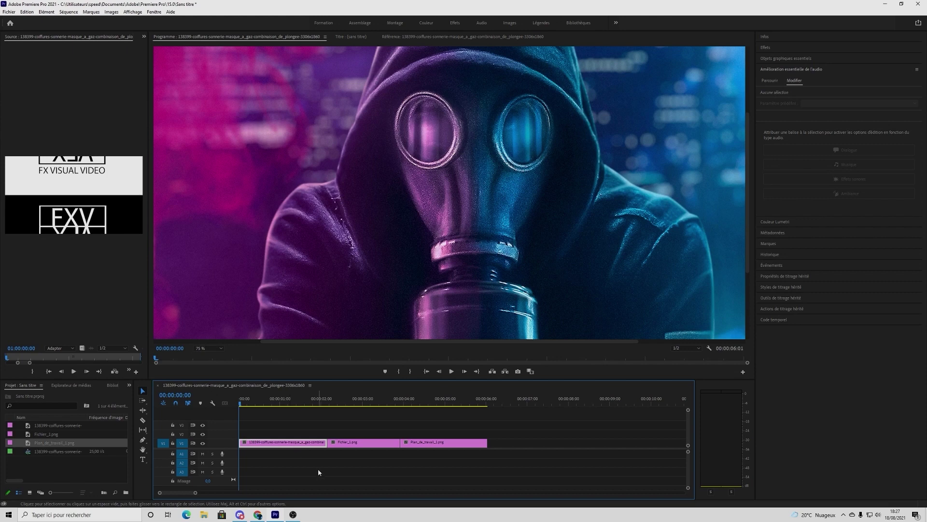
{"action": "left_click", "coordinate": [360, 443]}
{"action": "left_click", "coordinate": [291, 443]}
{"action": "left_click", "coordinate": [338, 447], "text": "shift"}
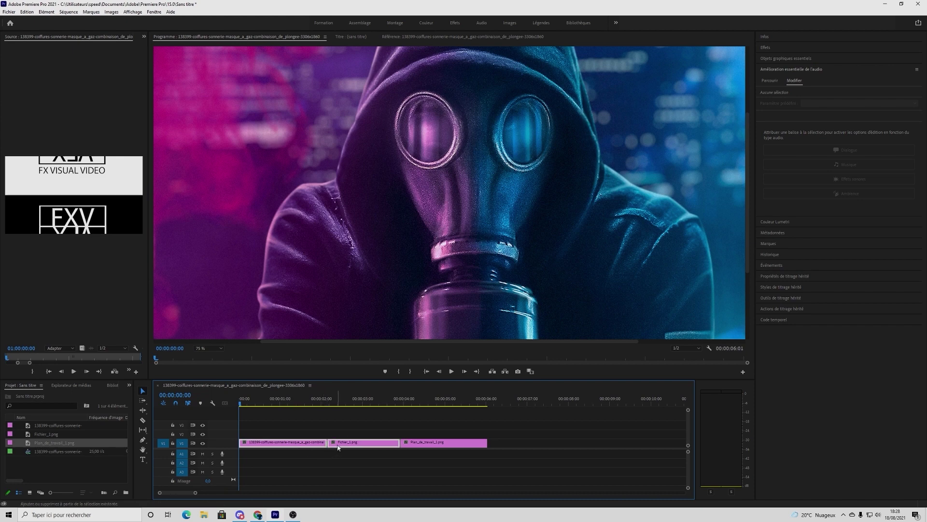
{"action": "left_click", "coordinate": [421, 445], "text": "shift"}
{"action": "left_click", "coordinate": [520, 472]}
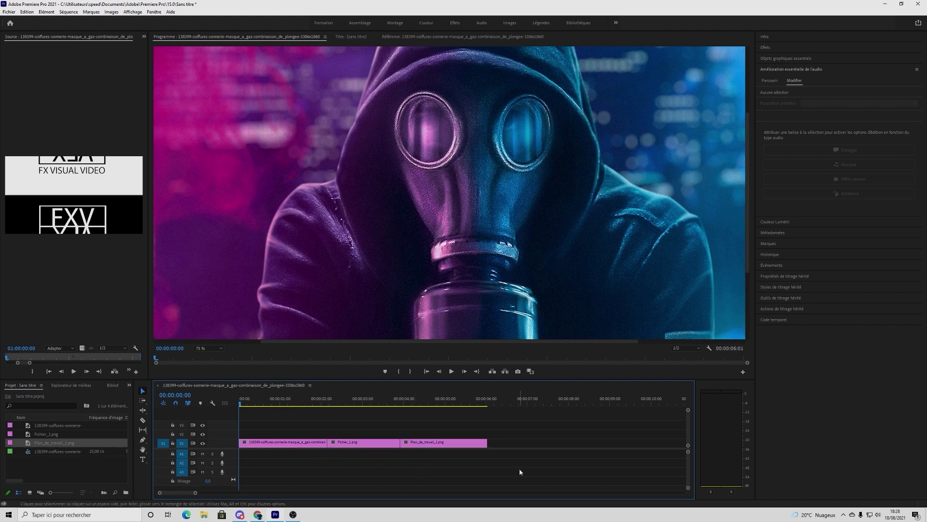
{"action": "left_click_drag", "start_coordinate": [518, 470], "coordinate": [246, 420]}
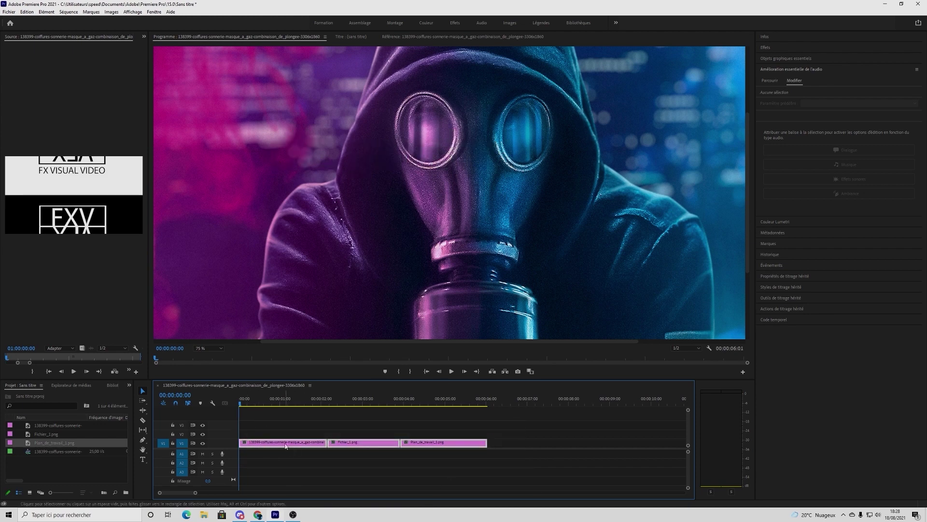
{"action": "left_click", "coordinate": [311, 424]}
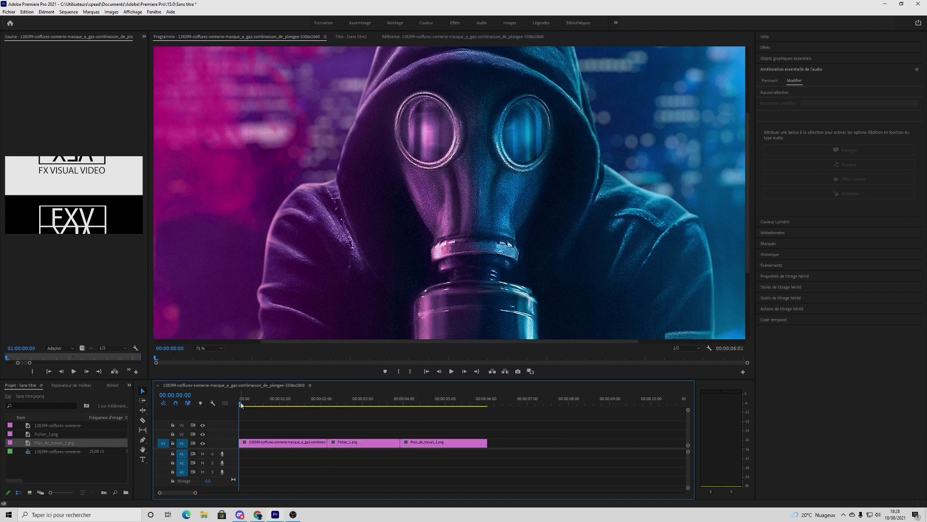
Scrub through Fichier_1.png to 00:00:03:19, back to 00:00:03:13, and step frame by frame to 00:00:03:05
{"action": "left_click_drag", "start_coordinate": [244, 401], "coordinate": [396, 408]}
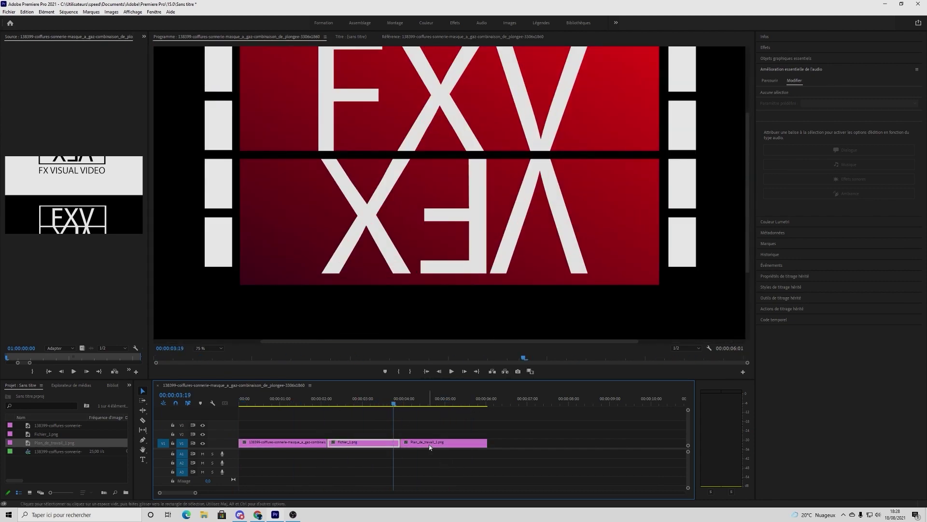
{"action": "right_click", "coordinate": [430, 443]}
{"action": "left_click", "coordinate": [489, 485]}
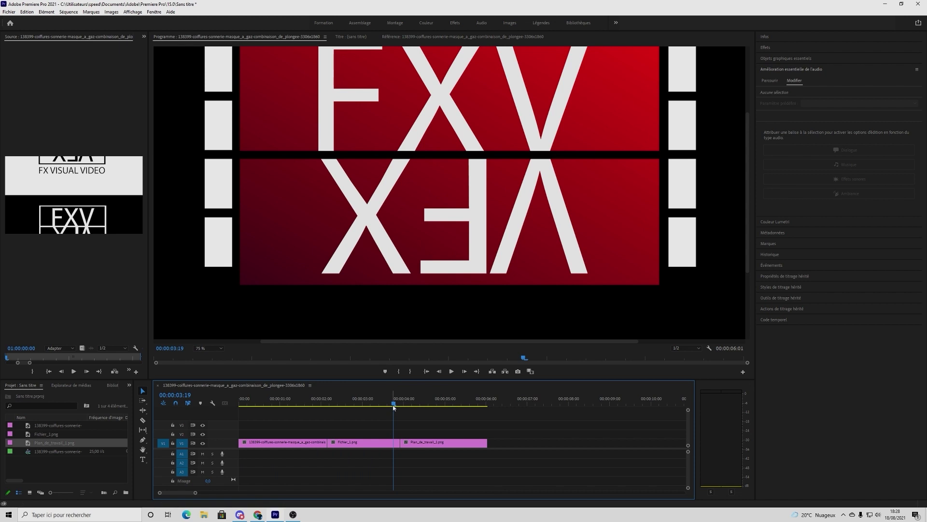
{"action": "left_click_drag", "start_coordinate": [394, 405], "coordinate": [385, 405]}
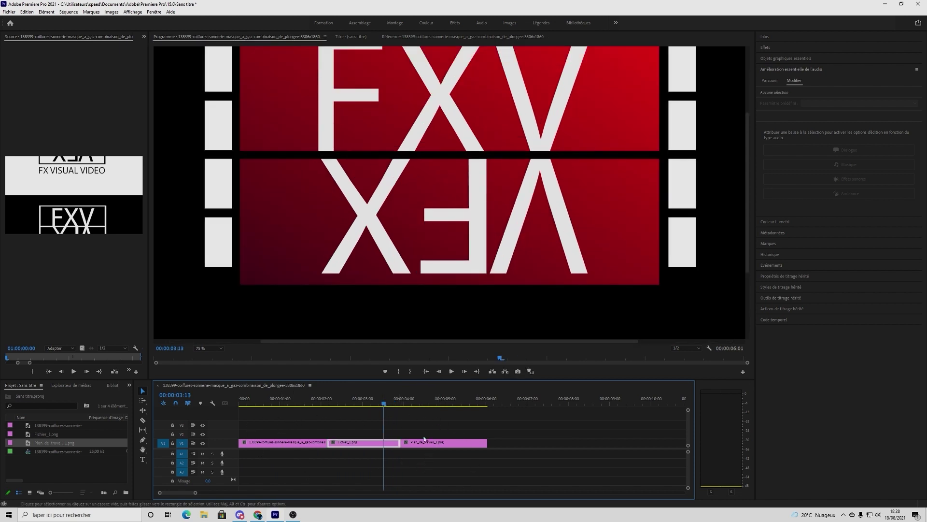
{"action": "key", "text": "Left"}
{"action": "key", "text": "Left"}
{"action": "key", "text": "Left"}
{"action": "key", "text": "Left"}
{"action": "key", "text": "Left"}
{"action": "key", "text": "Left"}
{"action": "key", "text": "Left"}
{"action": "key", "text": "Left"}
Nest all three image clips on V1 into one sequence, keeping the proposed name Séquence imbriquée 01
{"action": "left_click_drag", "start_coordinate": [446, 468], "coordinate": [276, 431]}
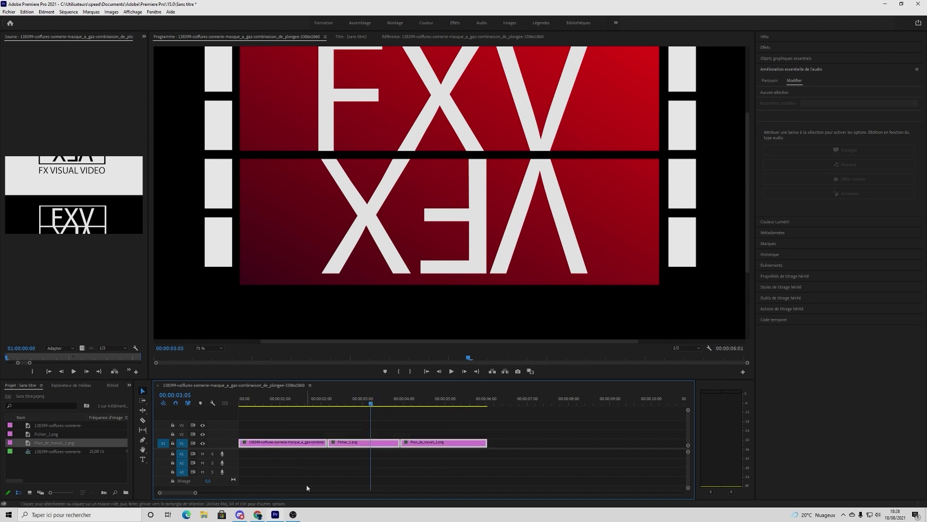
{"action": "right_click", "coordinate": [306, 447]}
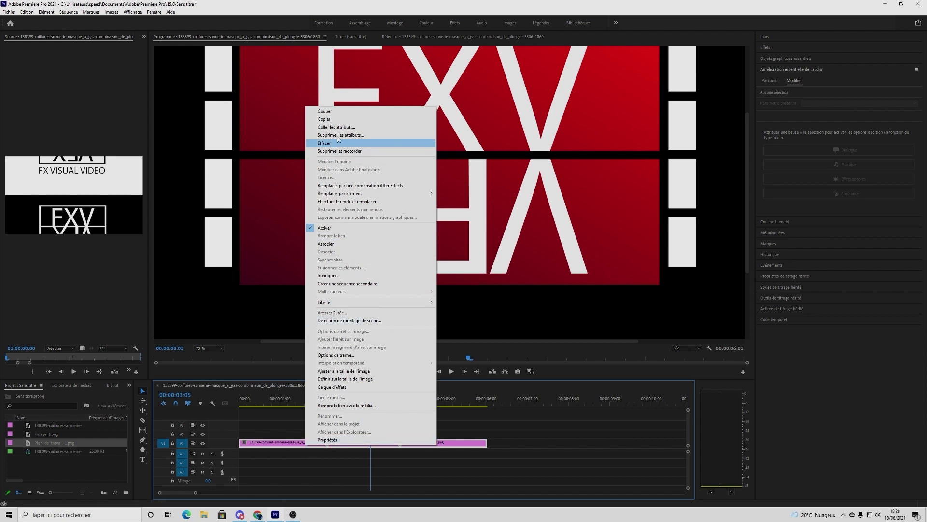
{"action": "left_click", "coordinate": [333, 276]}
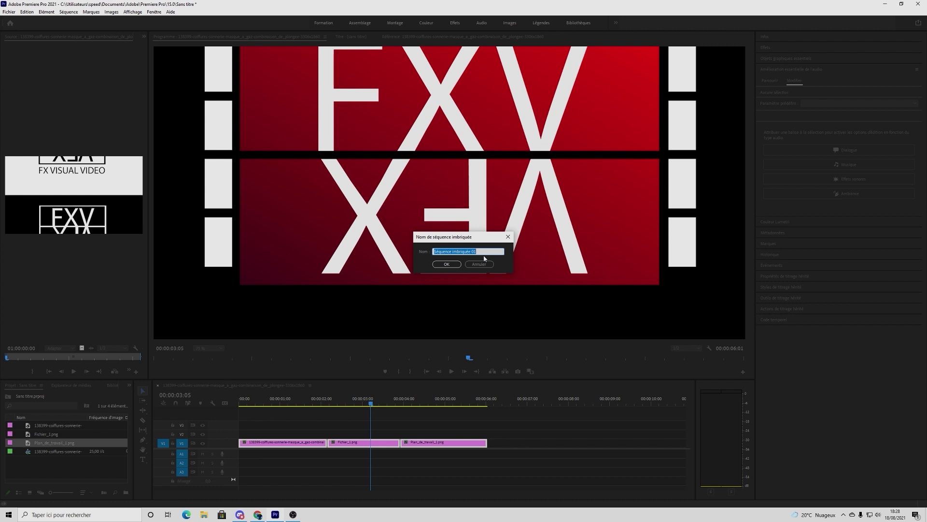
{"action": "left_click", "coordinate": [447, 265]}
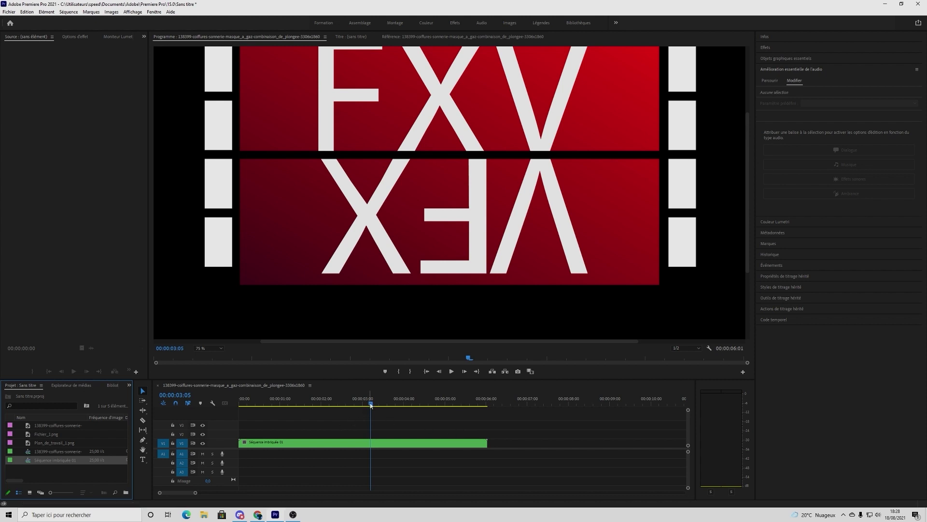
Move the playhead to 00:00:02:21 and undo the nesting of the three image clips
{"action": "left_click_drag", "start_coordinate": [370, 404], "coordinate": [355, 414]}
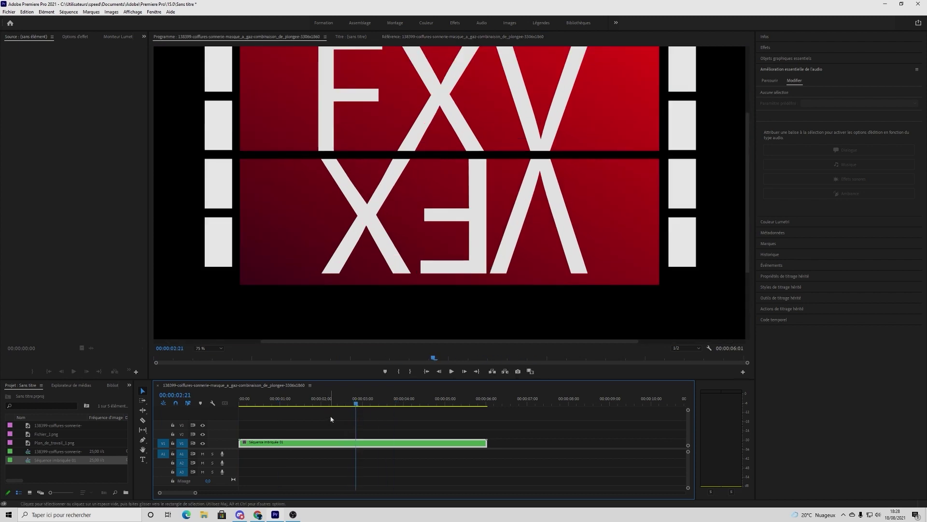
{"action": "key", "text": "ctrl+z"}
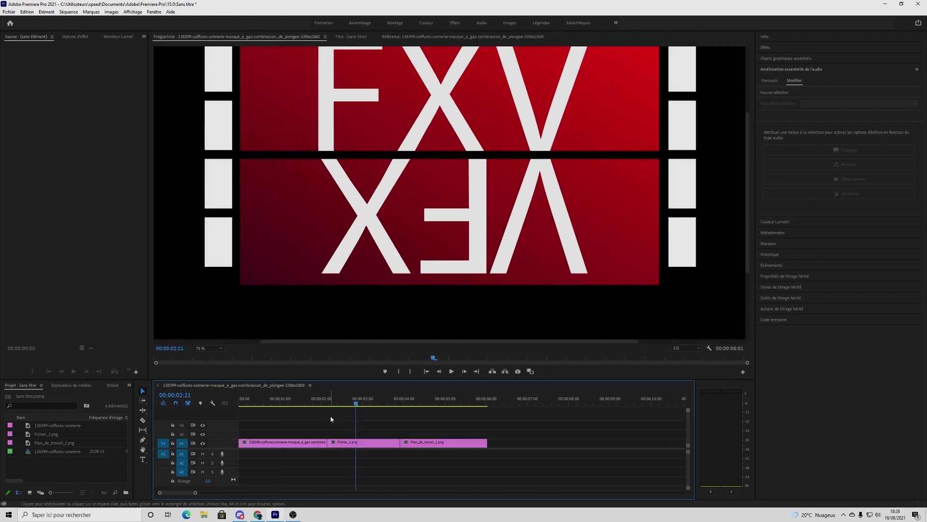
Move the playhead to 00:00:03:00 and set the label colour of the first V1 image clip to Pourpre
{"action": "left_click", "coordinate": [361, 403]}
{"action": "left_click", "coordinate": [285, 443]}
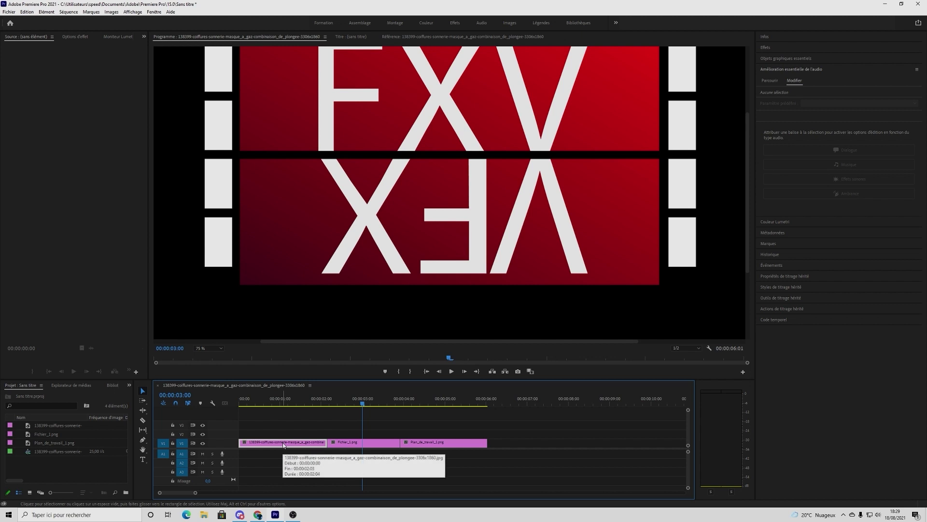
{"action": "right_click", "coordinate": [283, 445]}
{"action": "right_click", "coordinate": [269, 442]}
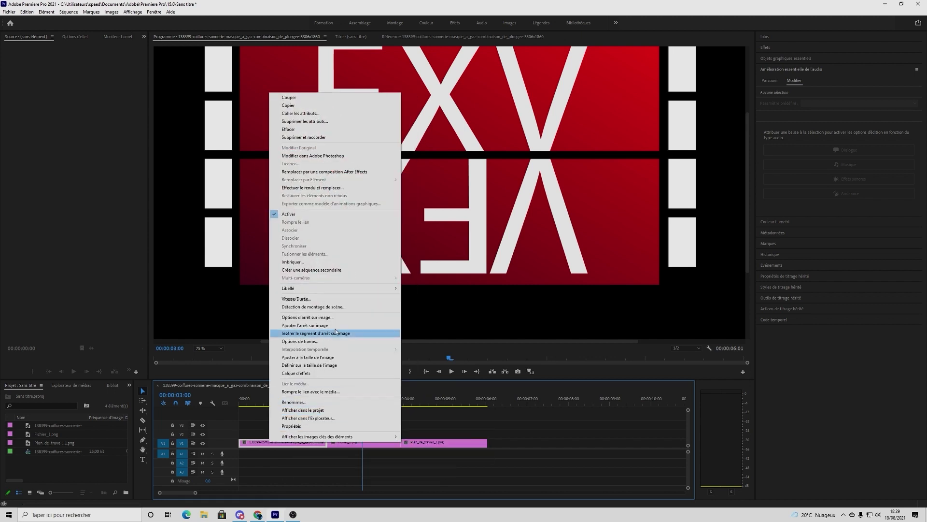
{"action": "mouse_move", "coordinate": [318, 287]}
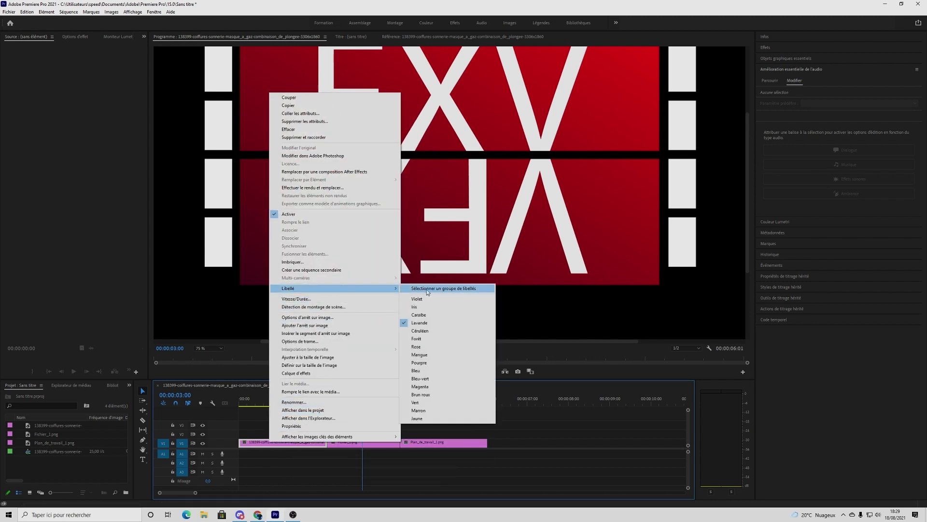
{"action": "left_click", "coordinate": [432, 363]}
Set the label colour of the Fichier_1.png clip on V1 to Bleu
{"action": "left_click", "coordinate": [378, 444]}
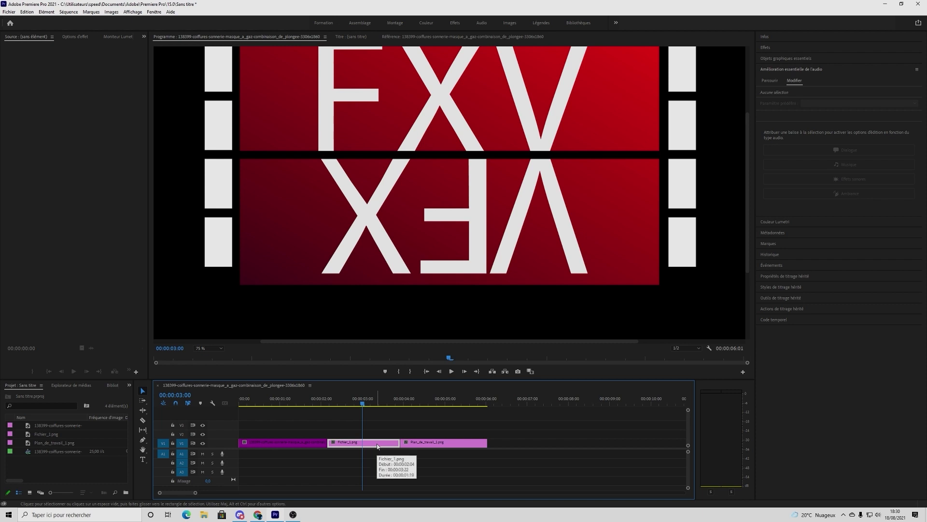
{"action": "right_click", "coordinate": [378, 446]}
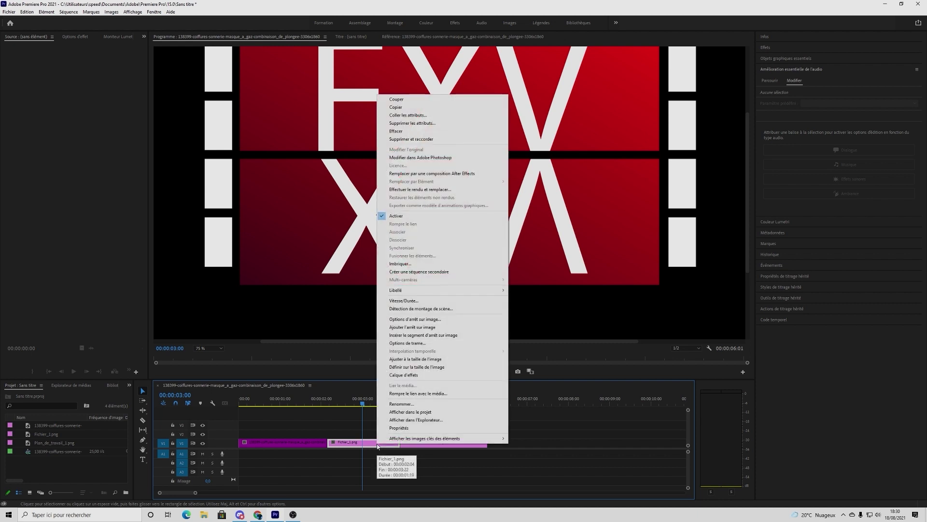
{"action": "mouse_move", "coordinate": [483, 290]}
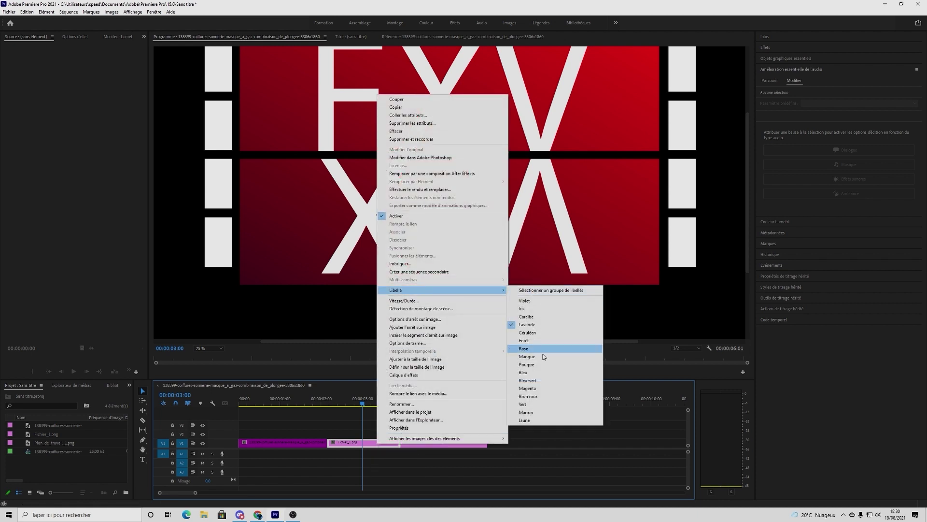
{"action": "left_click", "coordinate": [523, 372]}
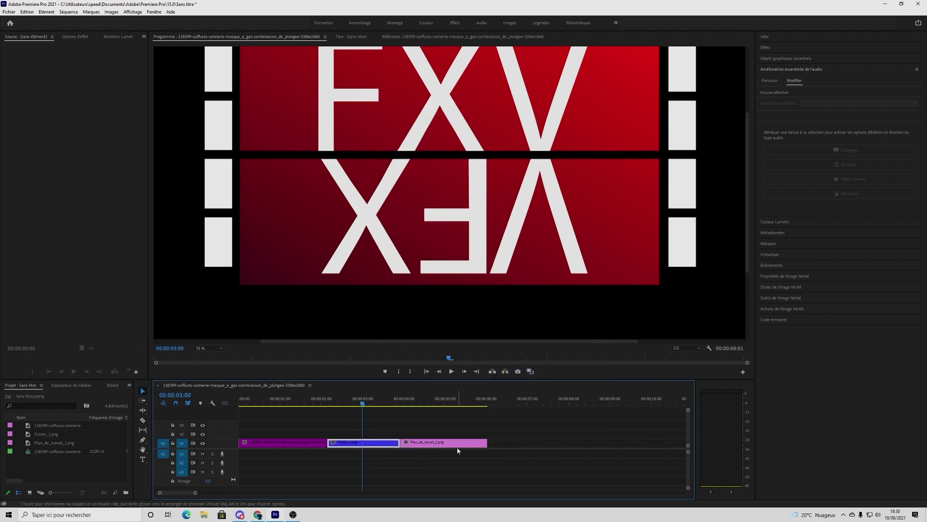
Set the label colour of the Plan_de_travail_1.png clip on V1 to Vert
{"action": "right_click", "coordinate": [439, 442]}
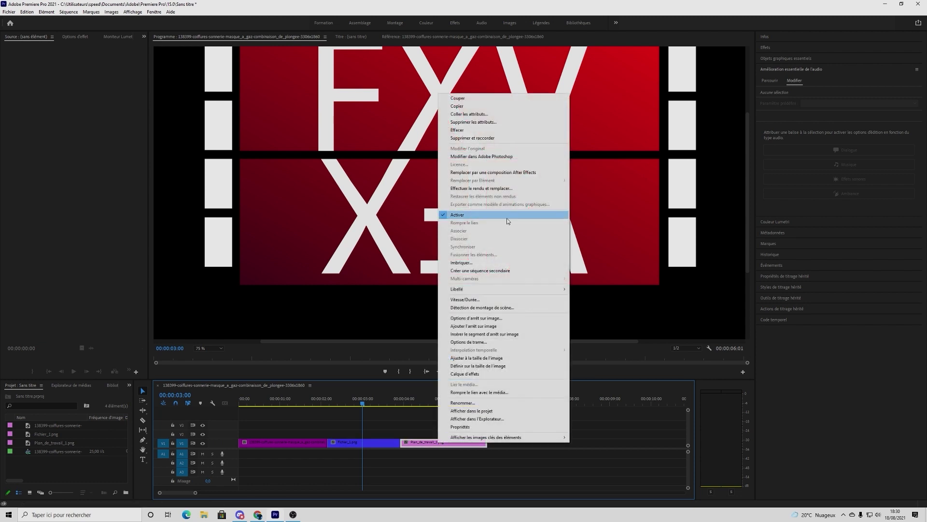
{"action": "mouse_move", "coordinate": [483, 290]}
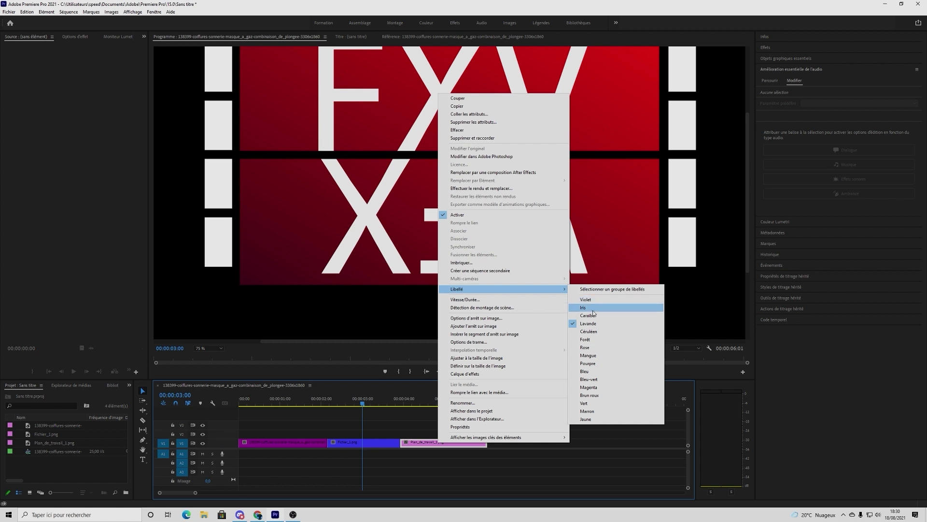
{"action": "left_click", "coordinate": [596, 407]}
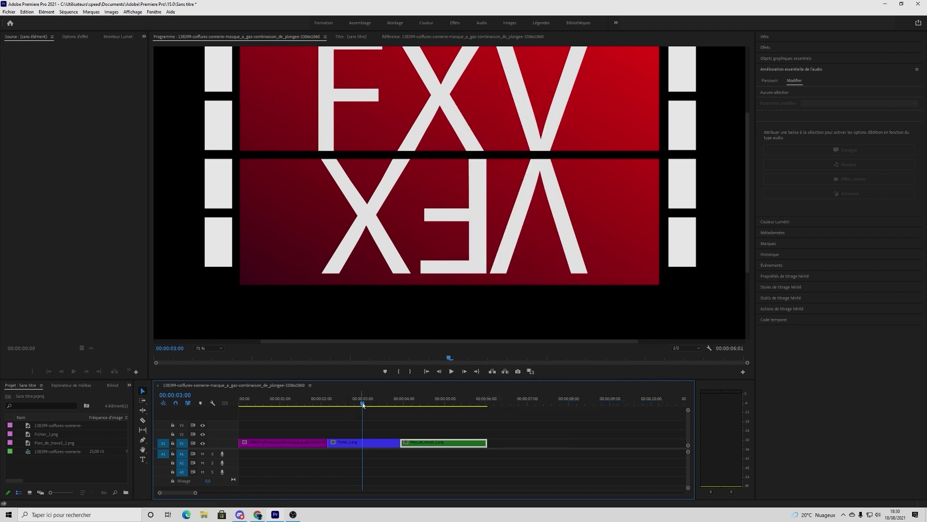
Scrub the playhead through Fichier_1.png to 00:00:02:13 and 00:00:02:16, and back into the first image clip
{"action": "left_click_drag", "start_coordinate": [363, 405], "coordinate": [342, 405]}
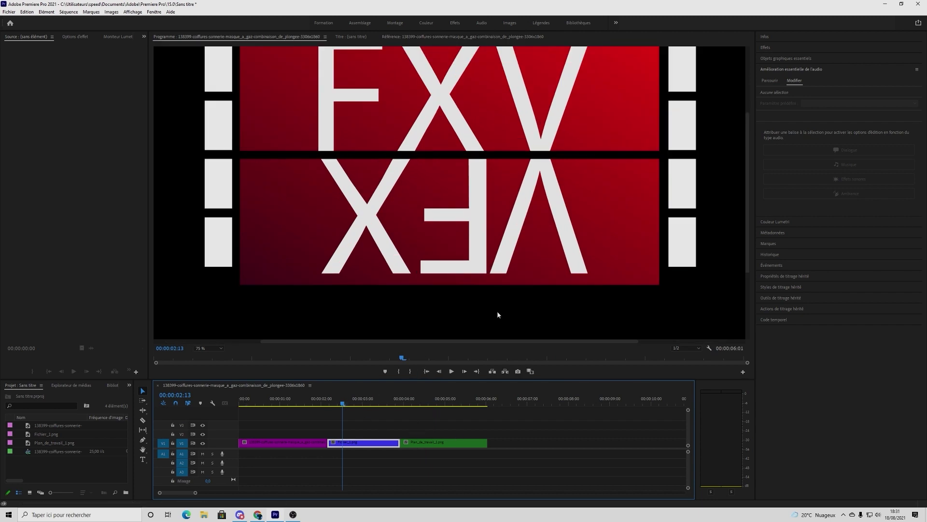
{"action": "mouse_move", "coordinate": [343, 404]}
{"action": "left_mouse_down"}
{"action": "mouse_move", "coordinate": [420, 409]}
{"action": "mouse_move", "coordinate": [335, 408]}
{"action": "mouse_move", "coordinate": [347, 408]}
{"action": "left_mouse_up"}
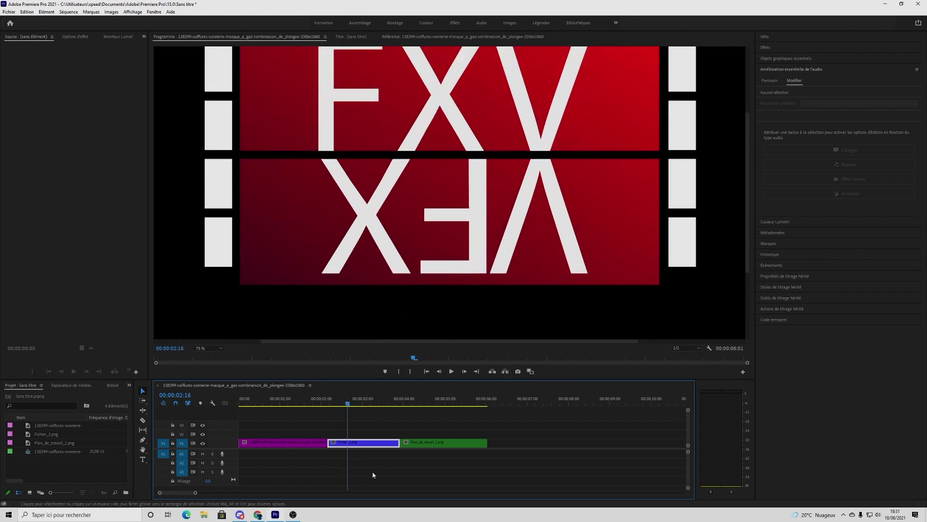
{"action": "left_click_drag", "start_coordinate": [348, 406], "coordinate": [288, 406]}
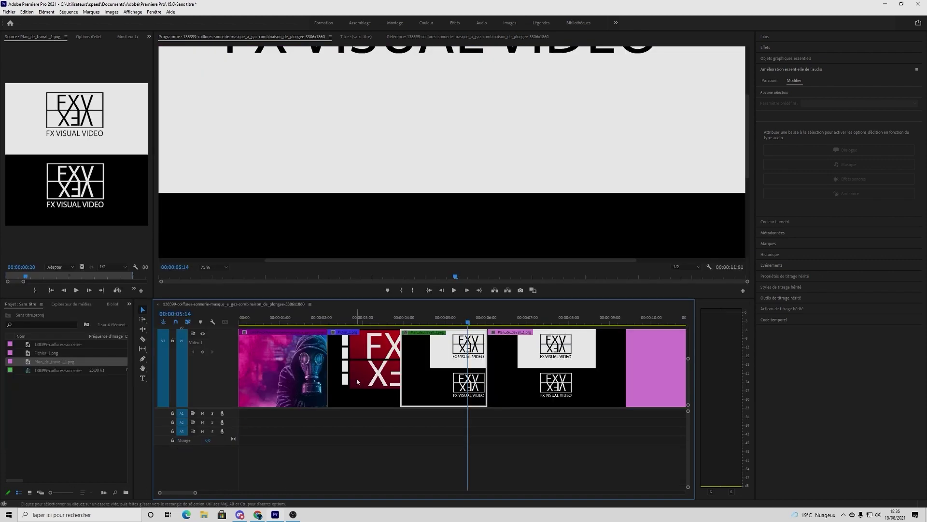
Display video keyframes on the timeline clips and enlarge track V1 and the timeline area
{"action": "left_click", "coordinate": [212, 321]}
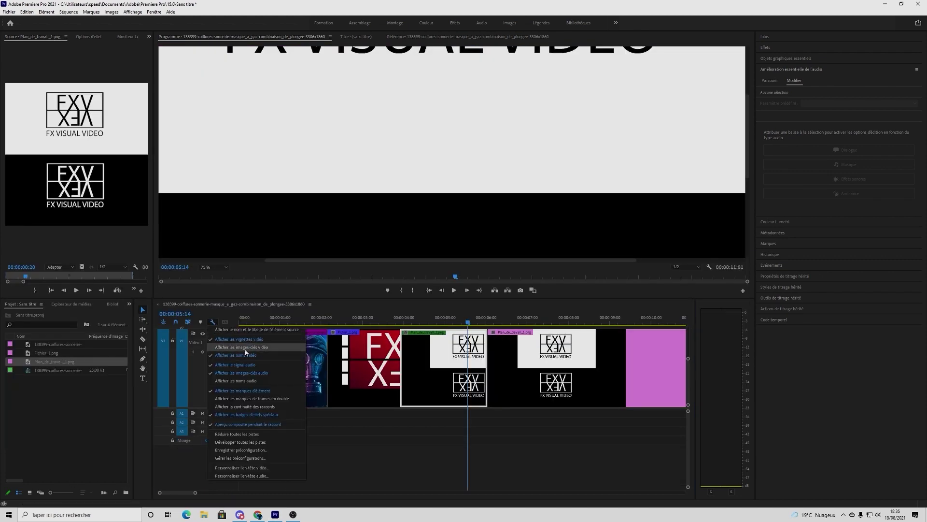
{"action": "left_click", "coordinate": [240, 347]}
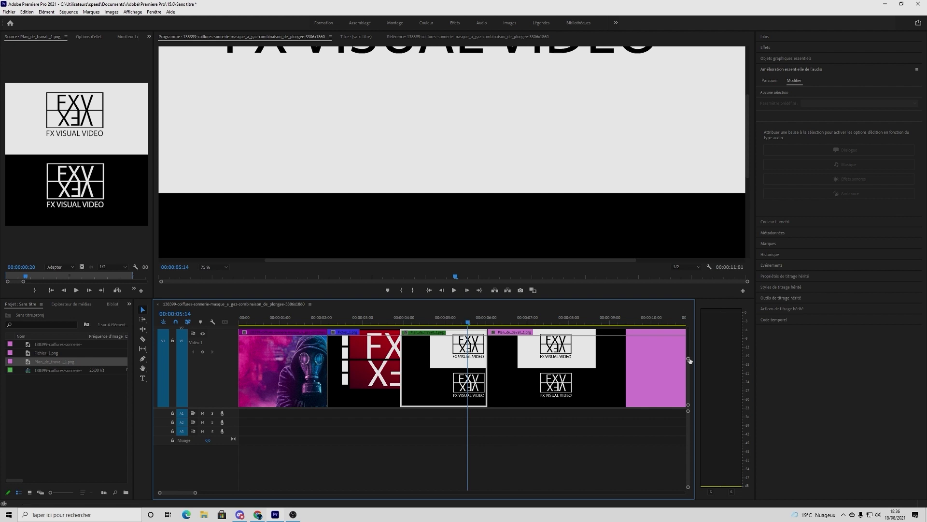
{"action": "left_click_drag", "start_coordinate": [688, 359], "coordinate": [684, 351]}
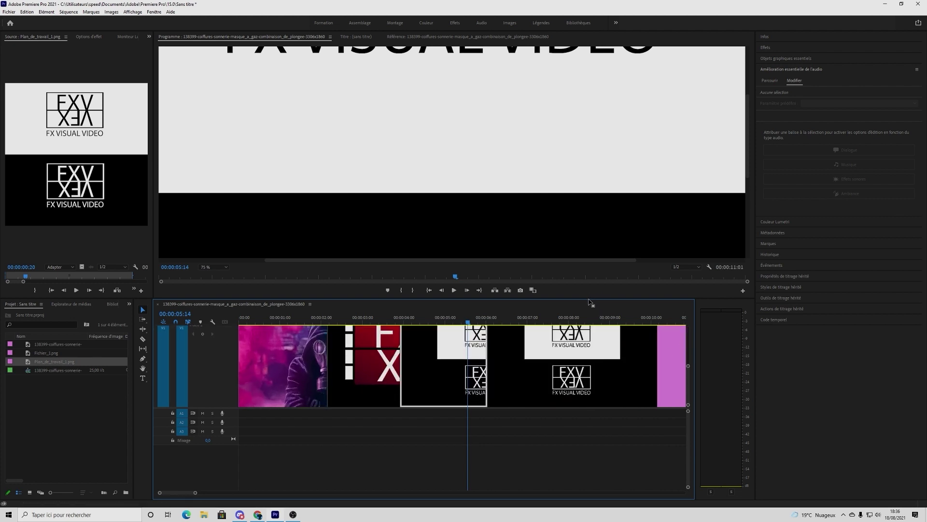
{"action": "left_click_drag", "start_coordinate": [589, 302], "coordinate": [483, 234]}
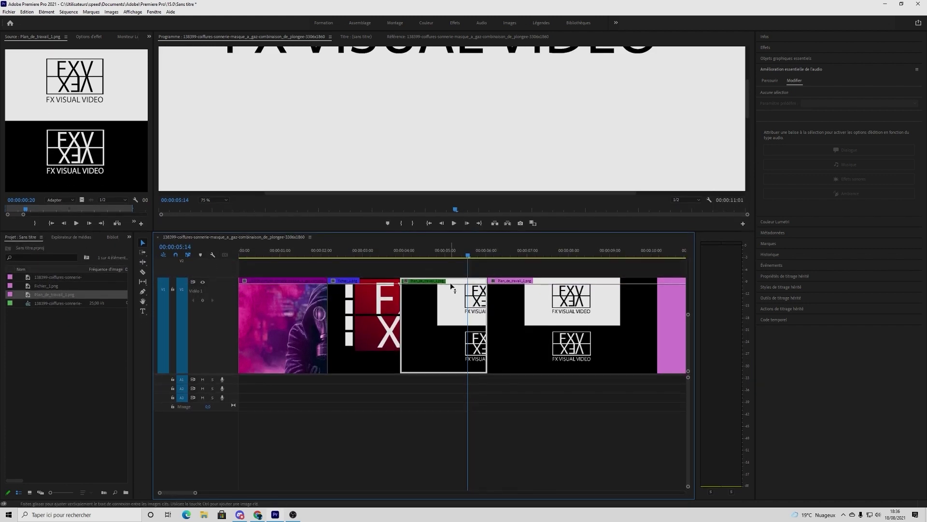
Lower the opacity of the green Plan_de_travail_1.png and Fichier_1.png clips, preview at 00:00:03:02, and raise Fichier_1.png back to nearly full opacity
{"action": "left_click_drag", "start_coordinate": [454, 285], "coordinate": [454, 314]}
{"action": "left_click_drag", "start_coordinate": [377, 288], "coordinate": [375, 330]}
{"action": "left_click_drag", "start_coordinate": [469, 256], "coordinate": [366, 274]}
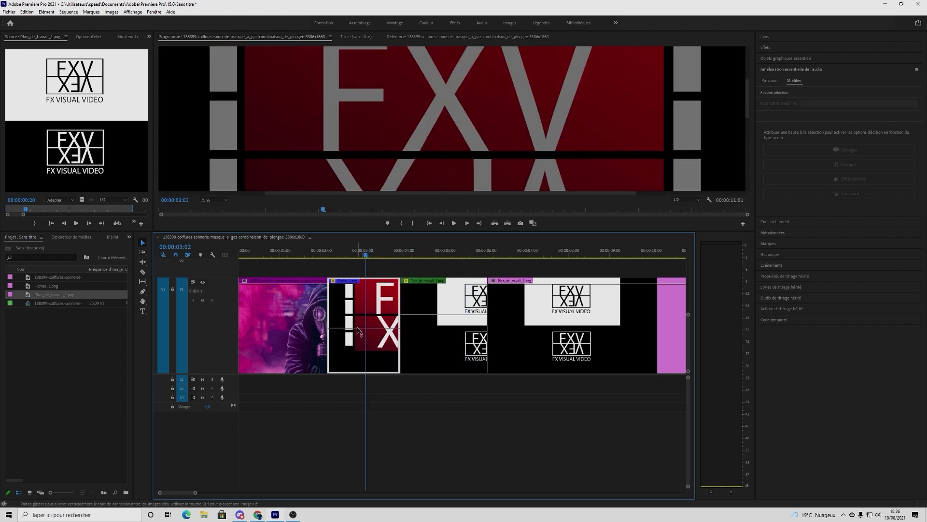
{"action": "left_click_drag", "start_coordinate": [358, 331], "coordinate": [359, 287]}
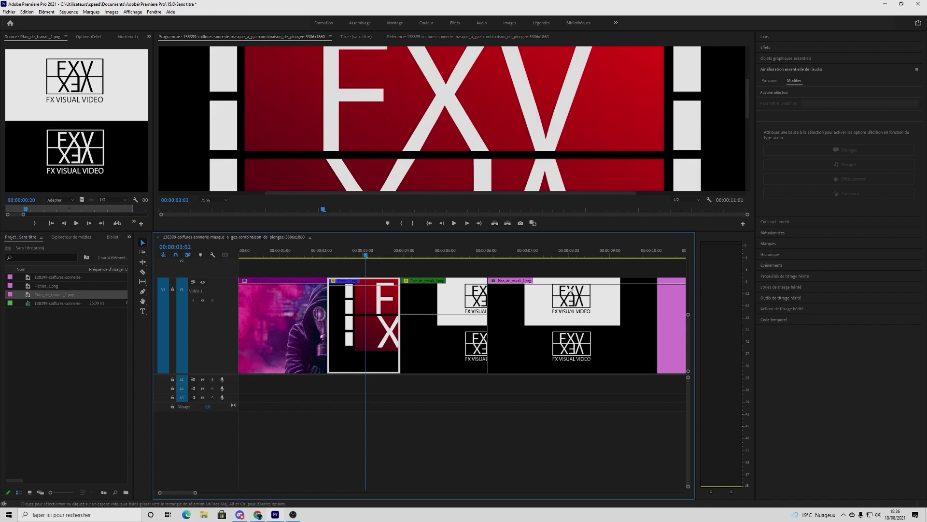
Hide the video keyframes on the timeline clips and reduce the height of the timeline area
{"action": "left_click", "coordinate": [213, 256]}
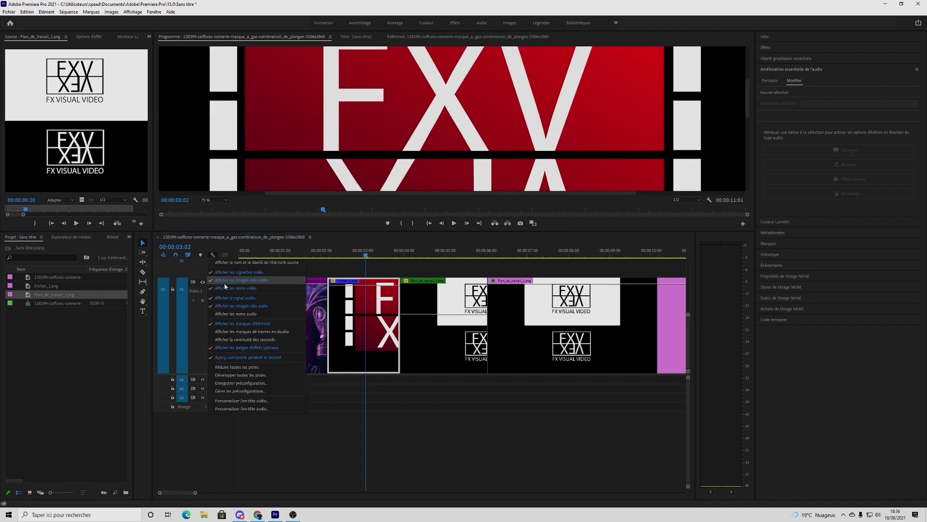
{"action": "left_click", "coordinate": [257, 280]}
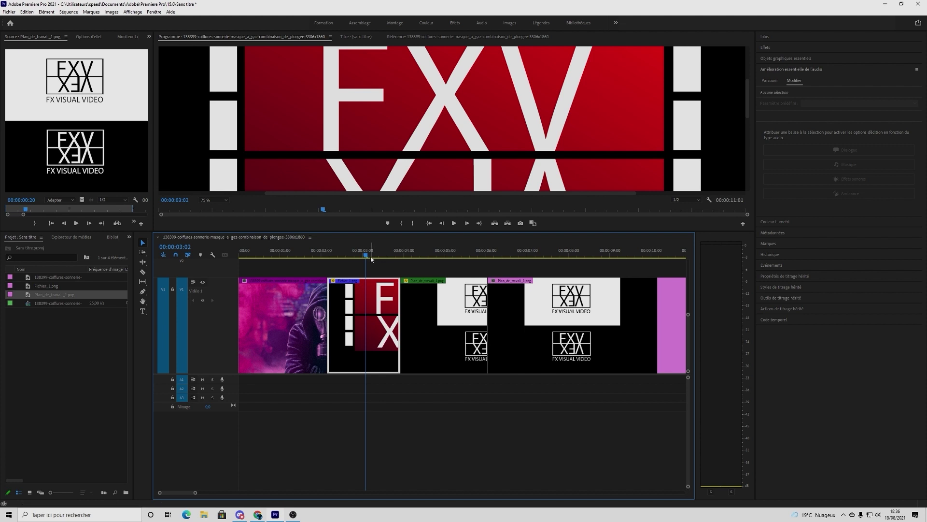
{"action": "left_click_drag", "start_coordinate": [367, 232], "coordinate": [406, 330]}
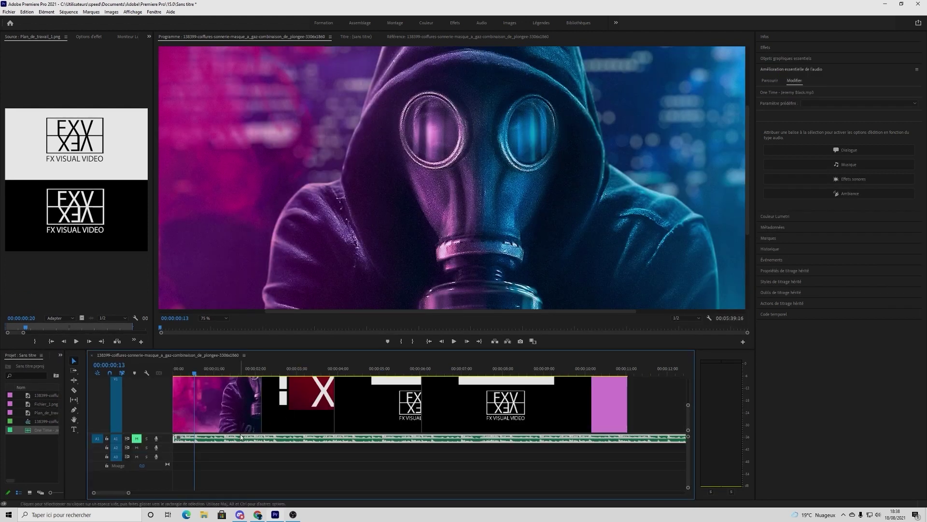
Lock audio track A1 and video track V1, moving the playhead to 00:00:00:16 and reducing V1's height
{"action": "left_click", "coordinate": [107, 439]}
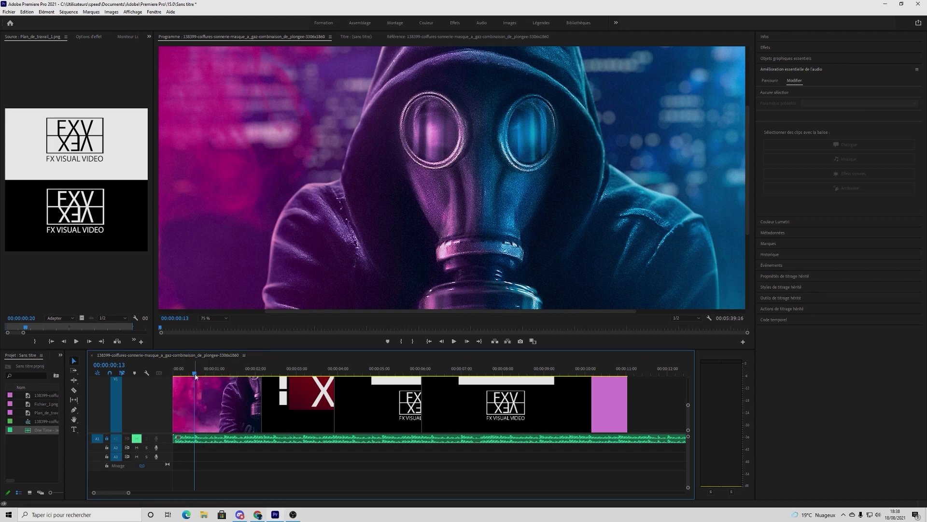
{"action": "left_click_drag", "start_coordinate": [194, 376], "coordinate": [199, 378]}
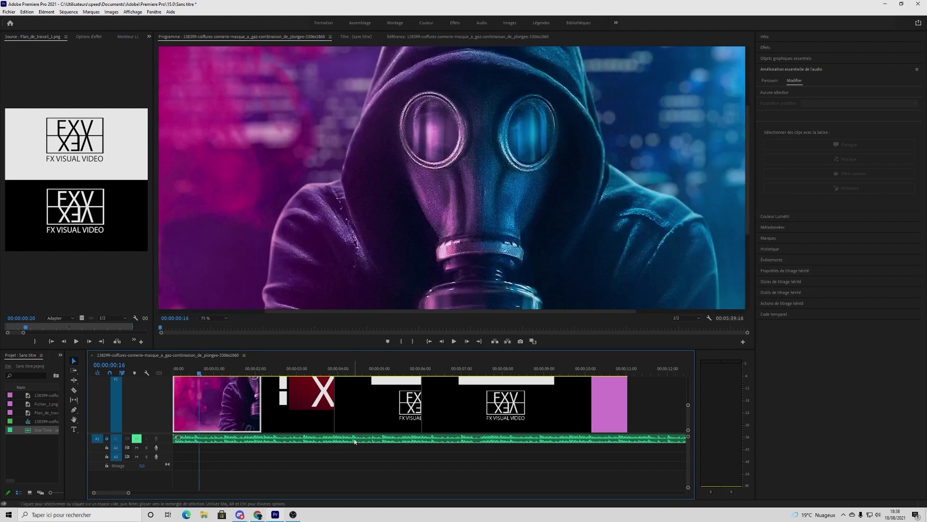
{"action": "double_click", "coordinate": [149, 417]}
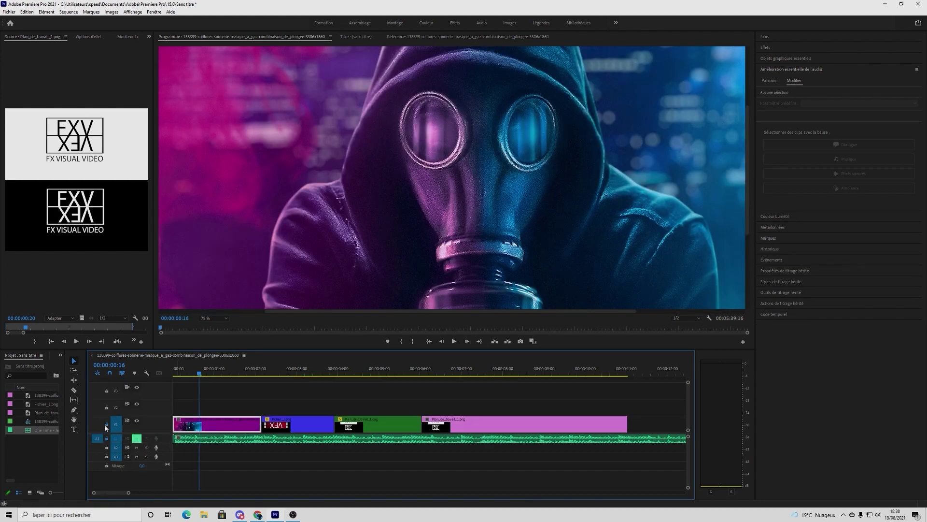
{"action": "left_click", "coordinate": [106, 424]}
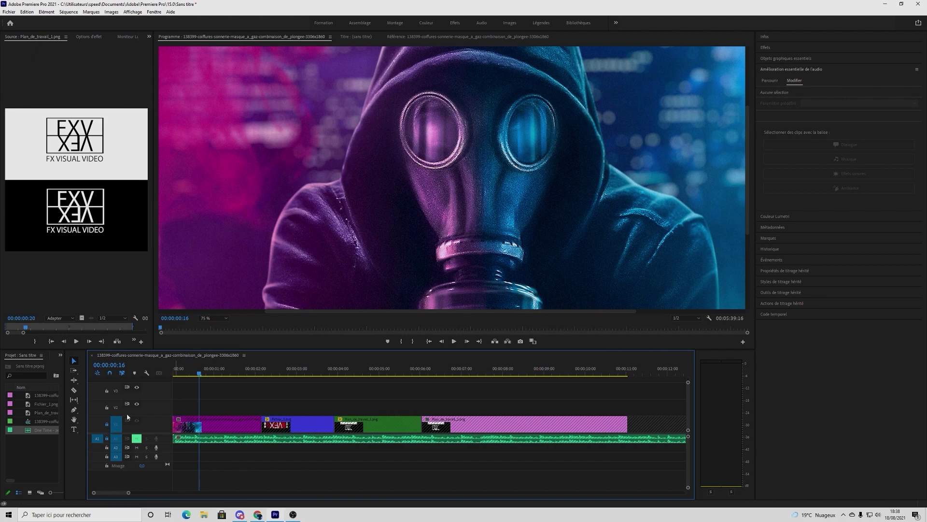
Place Fichier_1.png at the start of track V2 and unlock tracks V1 and A1
{"action": "left_click_drag", "start_coordinate": [14, 411], "coordinate": [204, 402]}
{"action": "left_click_drag", "start_coordinate": [13, 406], "coordinate": [177, 410]}
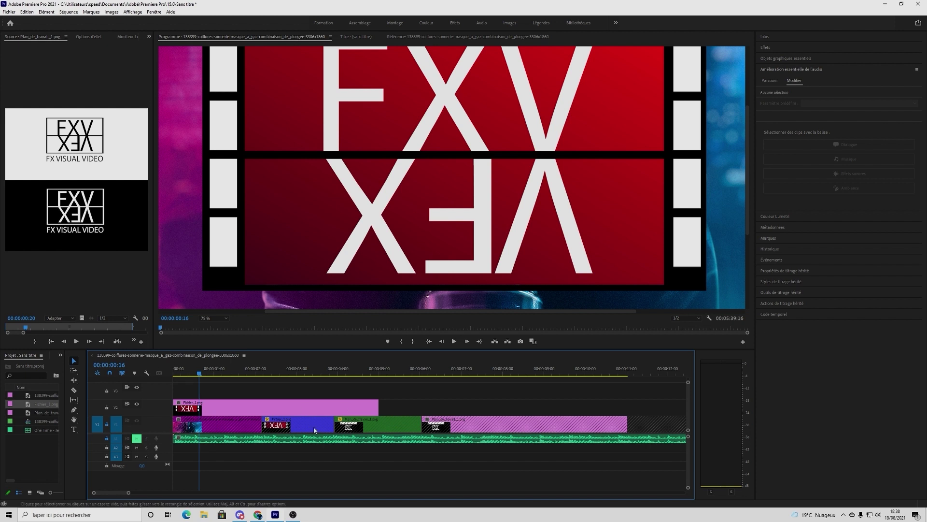
{"action": "left_click", "coordinate": [107, 424]}
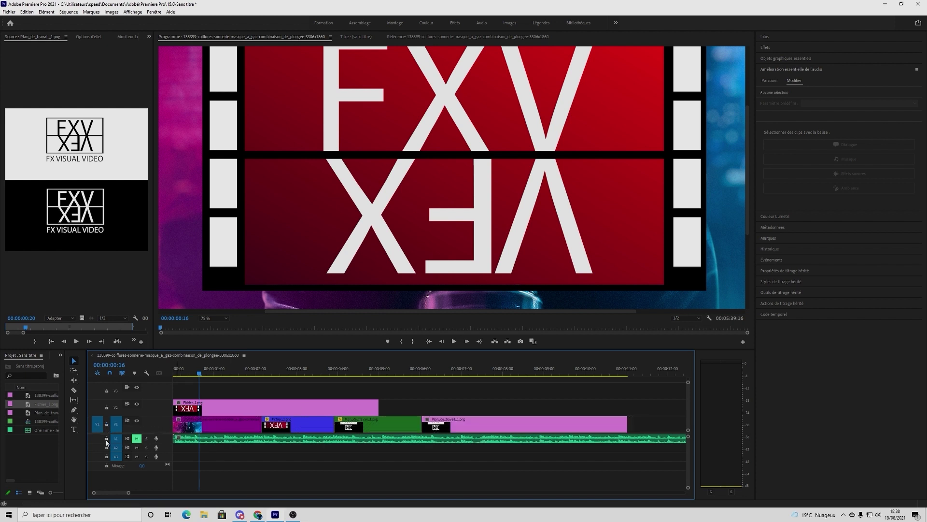
{"action": "left_click", "coordinate": [107, 440]}
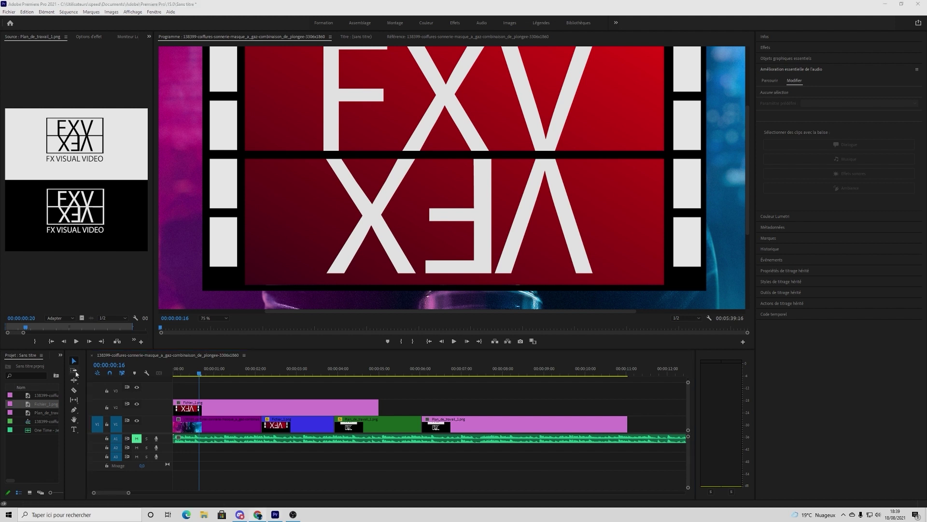
Use the Track Select Forward tool to select the clips from the first V1 image onwards
{"action": "left_click", "coordinate": [73, 372]}
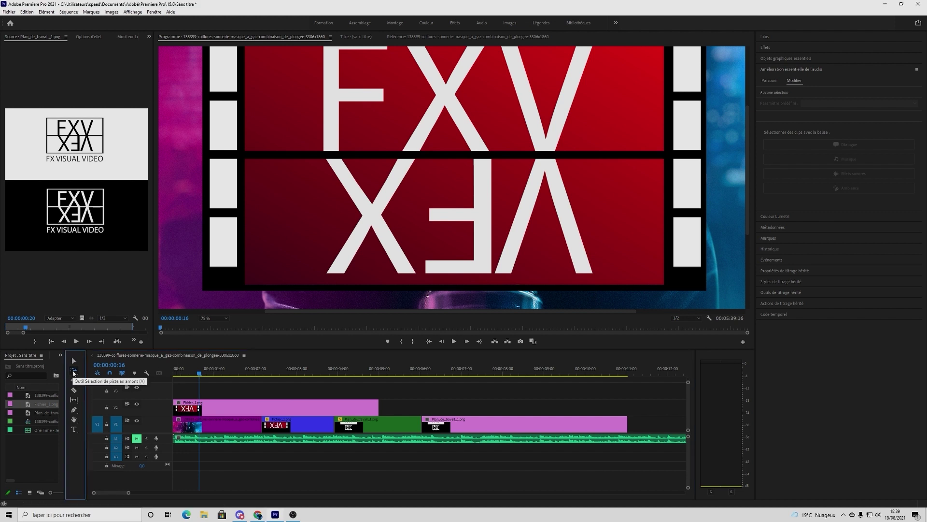
{"action": "left_click", "coordinate": [213, 425]}
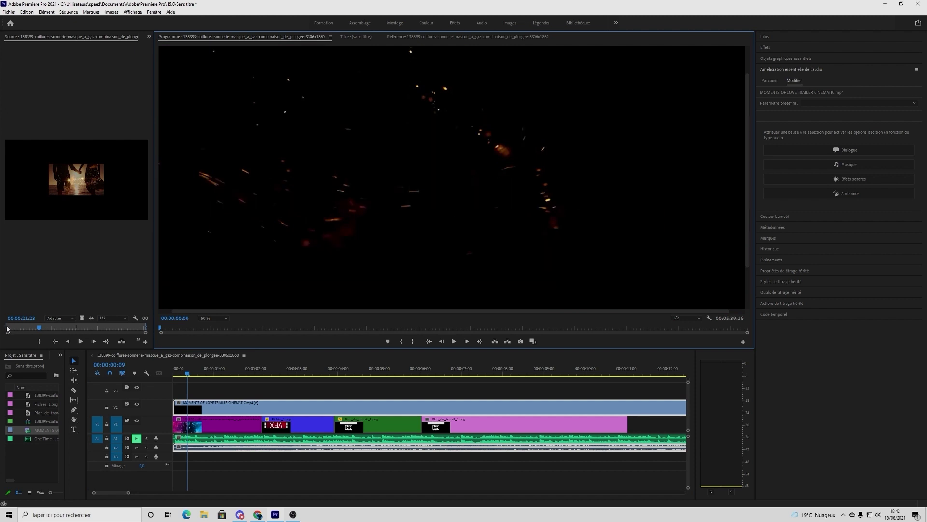
Mark the source trailer from about 00:00:21:23 to 00:00:47:09 and undo the placement of the full trailer in the sequence
{"action": "left_click_drag", "start_coordinate": [6, 326], "coordinate": [78, 329]}
{"action": "key", "text": "ctrl+z"}
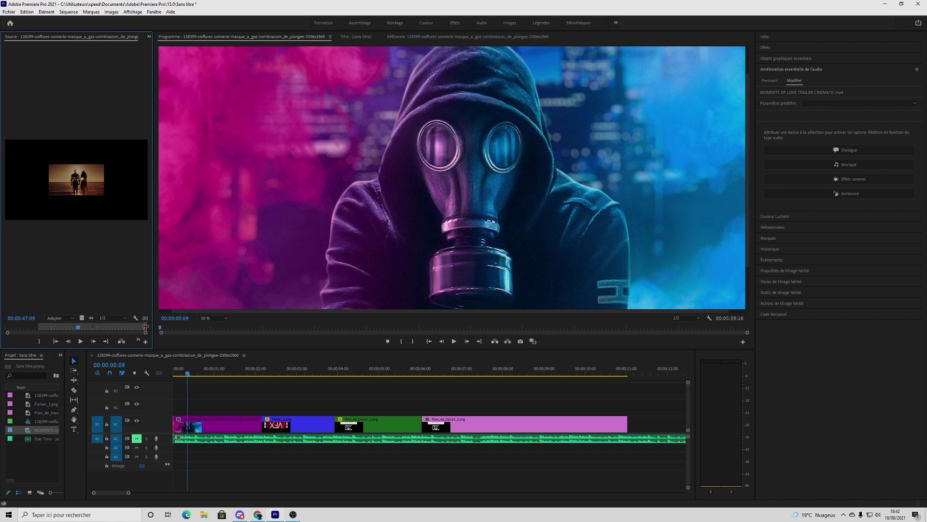
{"action": "left_click_drag", "start_coordinate": [146, 326], "coordinate": [78, 327]}
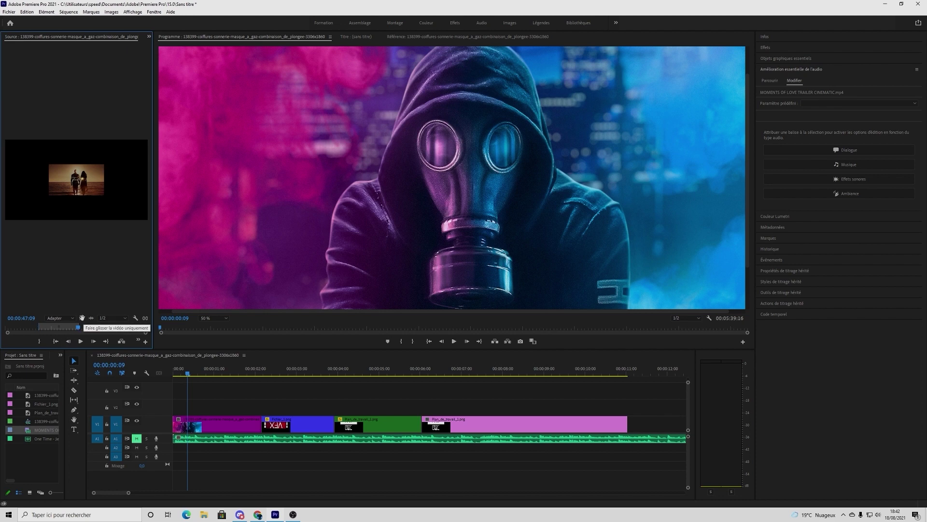
Place only the video of the marked trailer range on V2 after the last V1 clip and preview it at 00:00:11:19
{"action": "left_click_drag", "start_coordinate": [81, 317], "coordinate": [630, 425]}
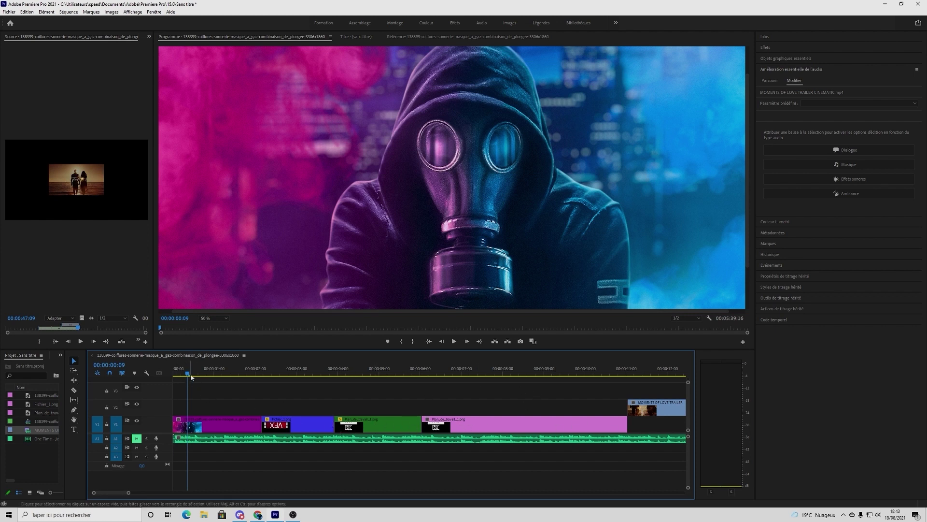
{"action": "left_click_drag", "start_coordinate": [191, 378], "coordinate": [659, 379]}
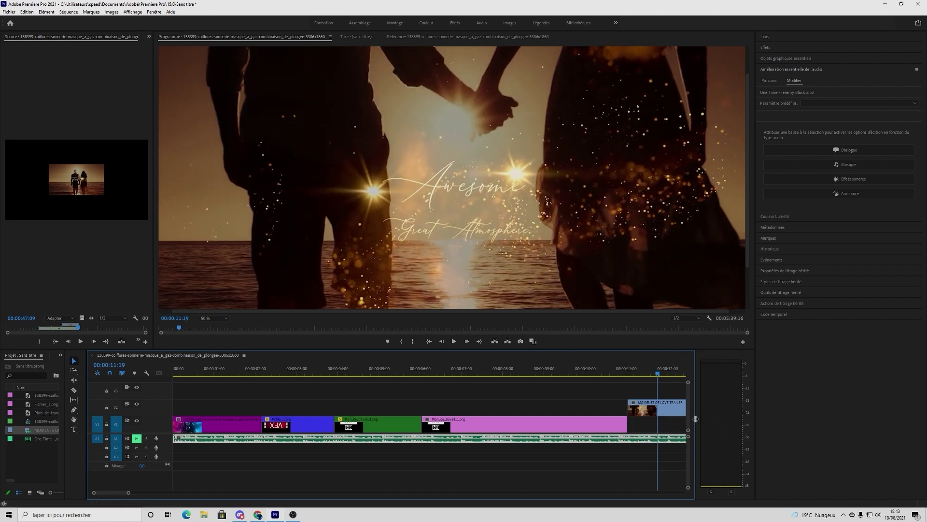
Widen the timeline and move the trailer on V2 to about 00:00:07:00, so that it overlaps the last V1 clip
{"action": "left_click_drag", "start_coordinate": [694, 423], "coordinate": [735, 423]}
{"action": "left_click_drag", "start_coordinate": [670, 411], "coordinate": [503, 411]}
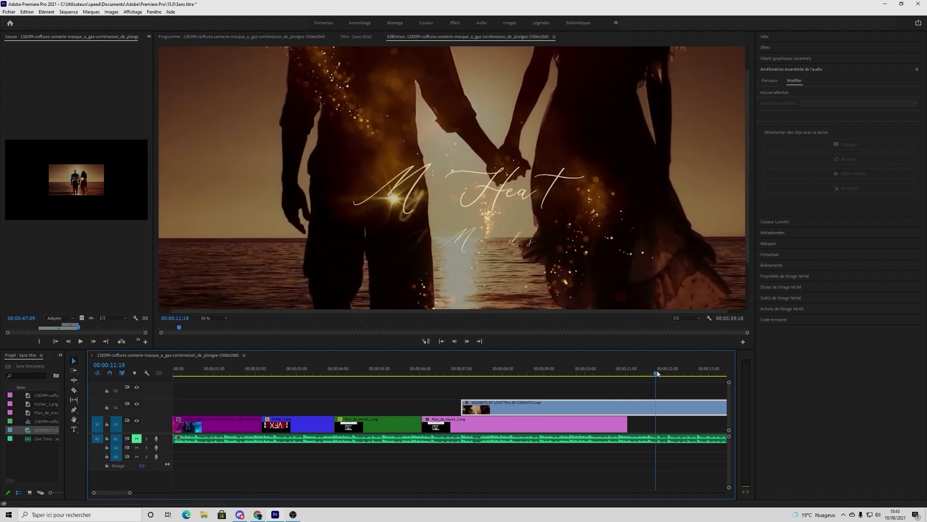
Trim the start of the V2 trailer clip to 00:00:08:15
{"action": "left_click_drag", "start_coordinate": [664, 376], "coordinate": [529, 391]}
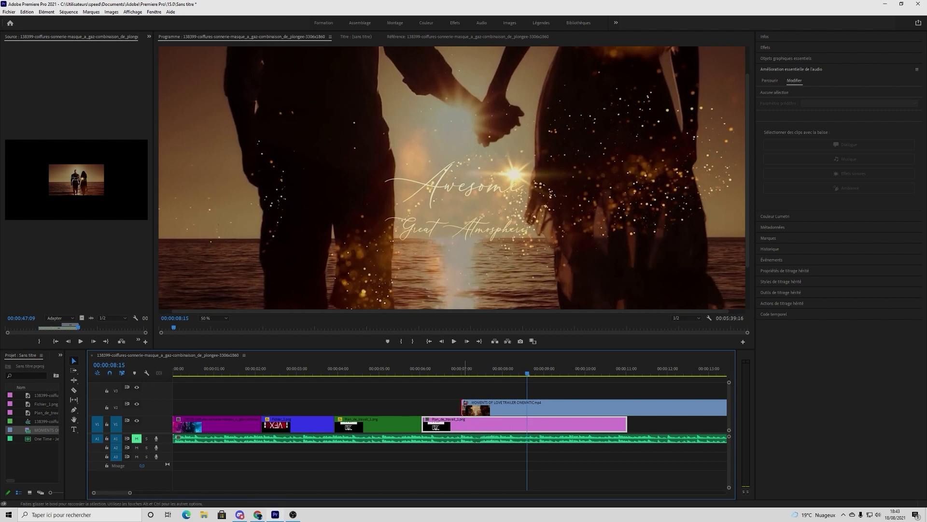
{"action": "left_click_drag", "start_coordinate": [464, 404], "coordinate": [529, 412]}
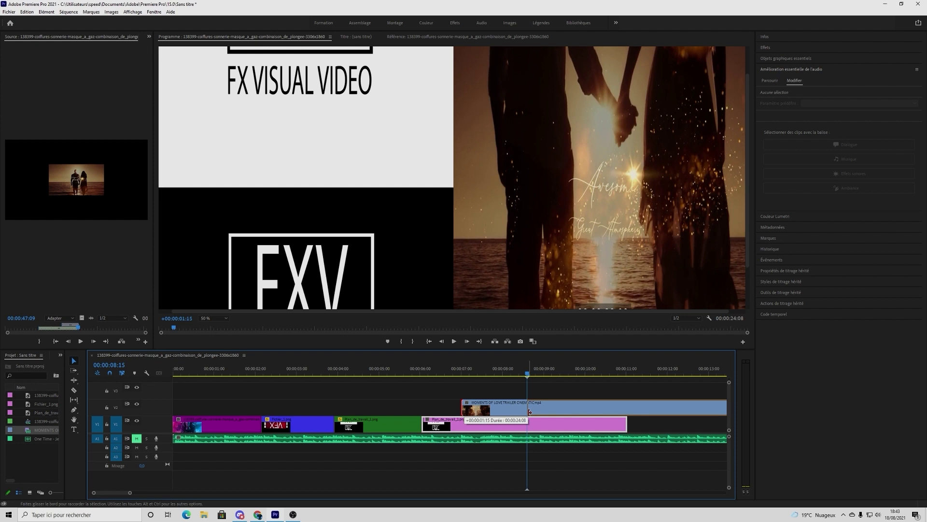
{"action": "left_click_drag", "start_coordinate": [529, 412], "coordinate": [529, 412]}
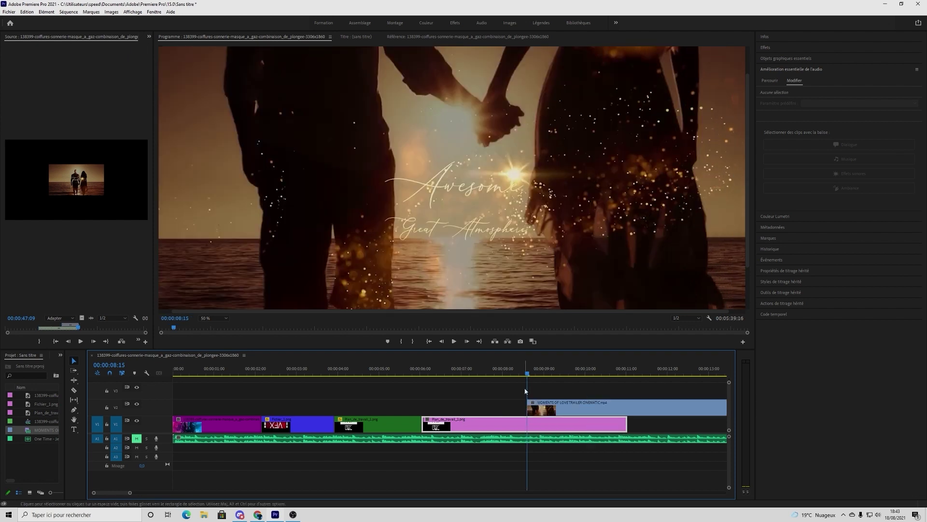
Cut the V2 trailer clip at 00:00:11:07 with the Razor tool and delete the part after the cut
{"action": "left_click_drag", "start_coordinate": [528, 372], "coordinate": [507, 382]}
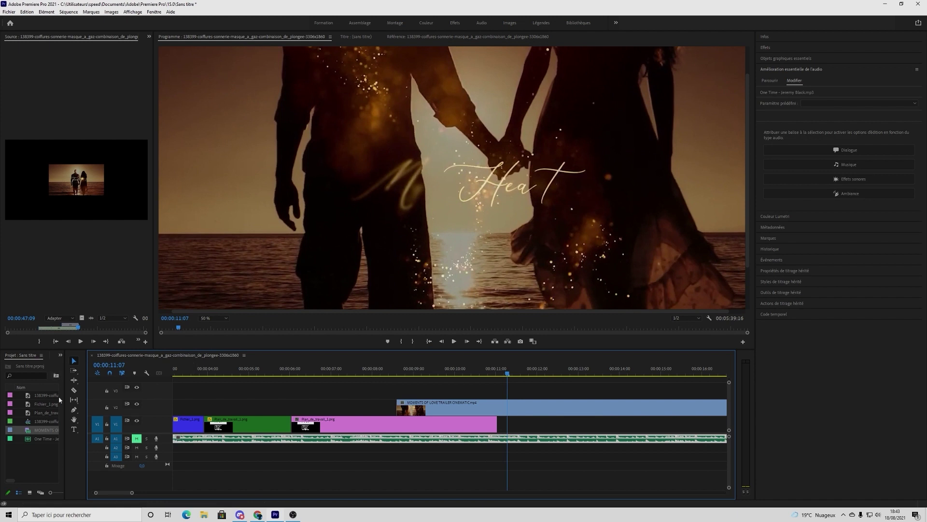
{"action": "left_click", "coordinate": [74, 390]}
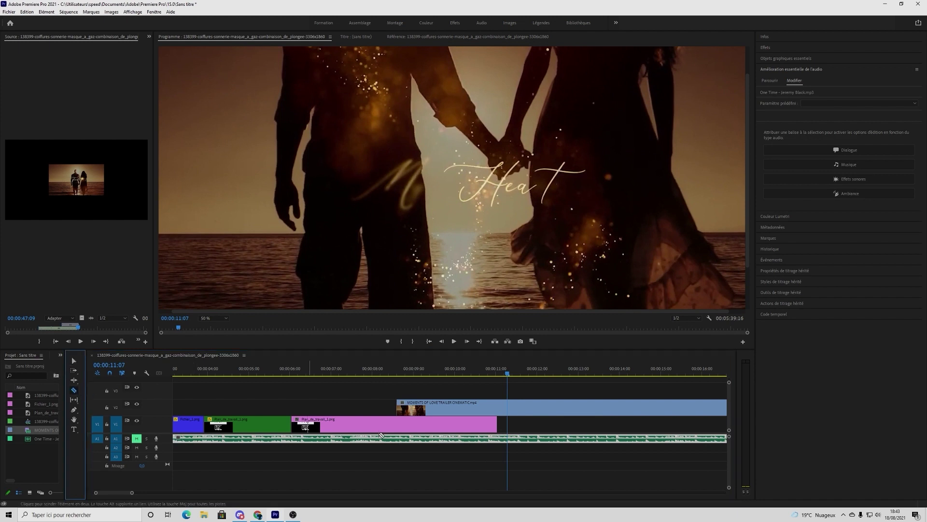
{"action": "left_click", "coordinate": [507, 407]}
{"action": "key", "text": "v"}
{"action": "left_click", "coordinate": [571, 407]}
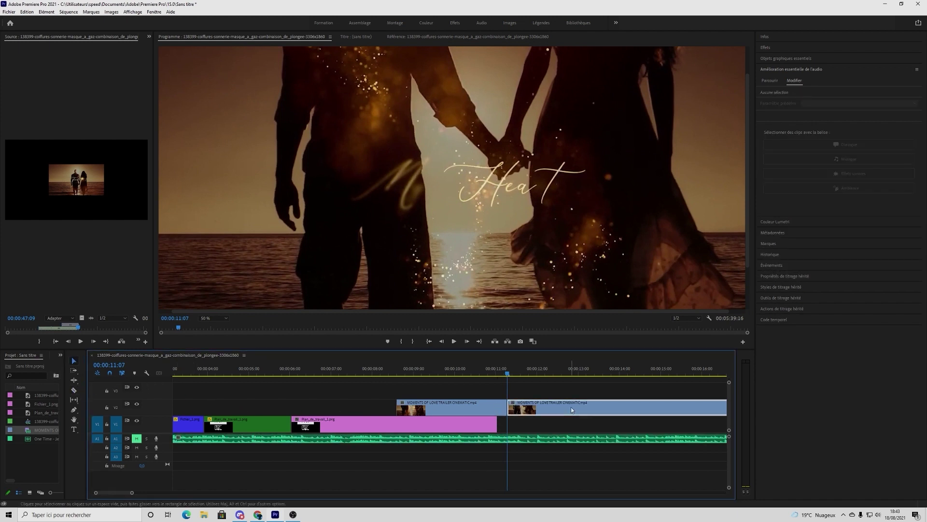
{"action": "key", "text": "Delete"}
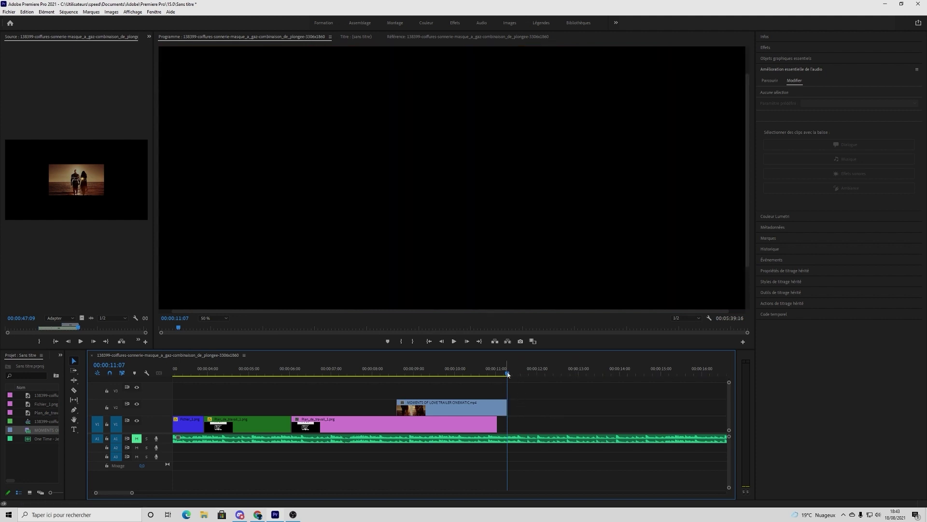
Shorten the end of the V2 trailer clip to 00:00:10:18 and preview the clip up to 00:00:10:09
{"action": "left_click_drag", "start_coordinate": [507, 374], "coordinate": [484, 408]}
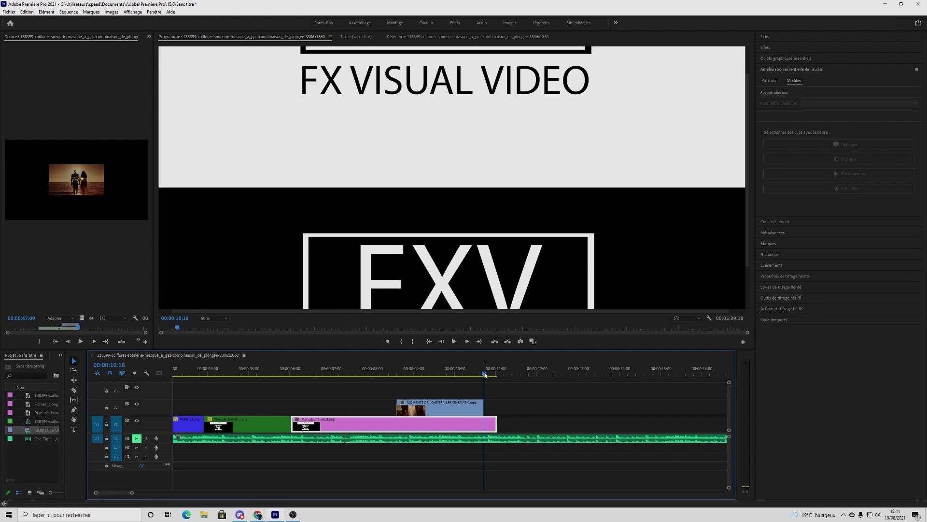
{"action": "mouse_move", "coordinate": [484, 373]}
{"action": "left_mouse_down"}
{"action": "mouse_move", "coordinate": [421, 377]}
{"action": "mouse_move", "coordinate": [495, 362]}
{"action": "left_mouse_up"}
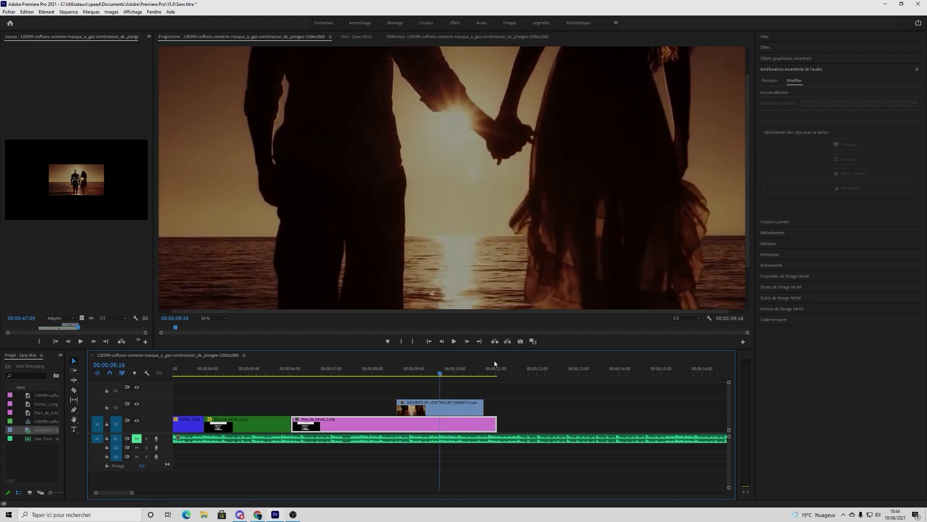
{"action": "left_click_drag", "start_coordinate": [440, 374], "coordinate": [469, 375]}
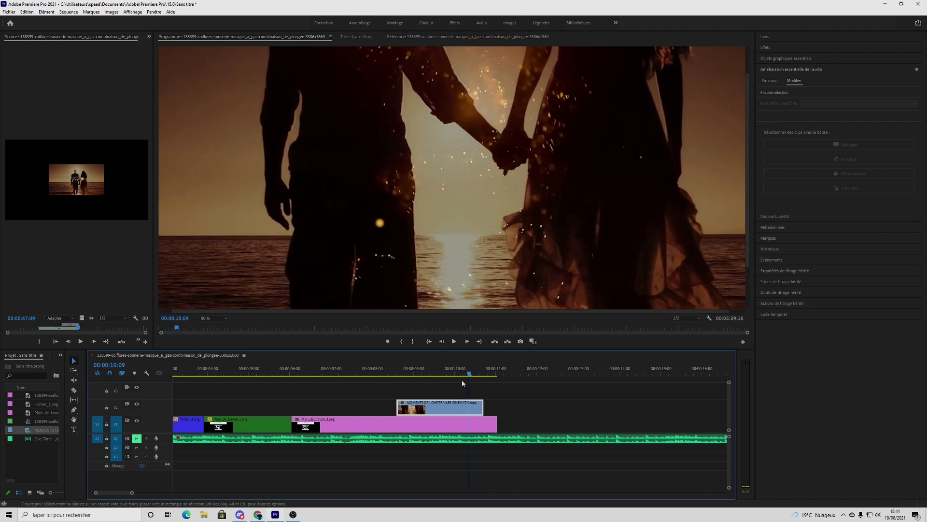
Copy the shortened trailer clip, paste it at 00:00:11:03 on V1 and move the copy against the end of the last V1 image
{"action": "right_click", "coordinate": [448, 407]}
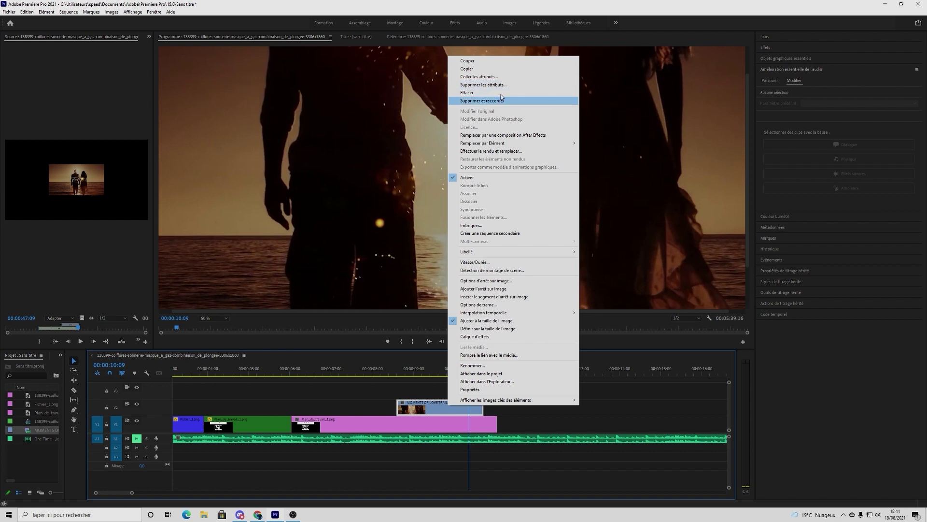
{"action": "left_click", "coordinate": [473, 69]}
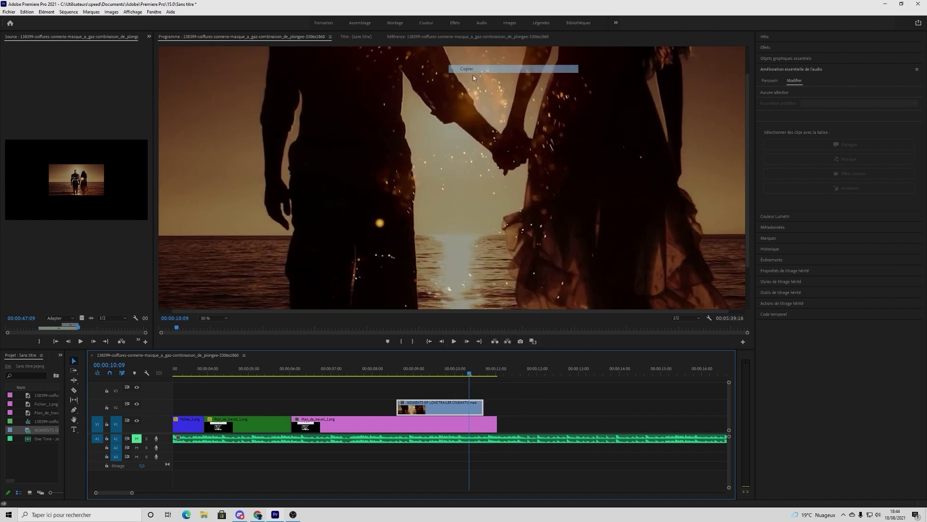
{"action": "left_click", "coordinate": [502, 374]}
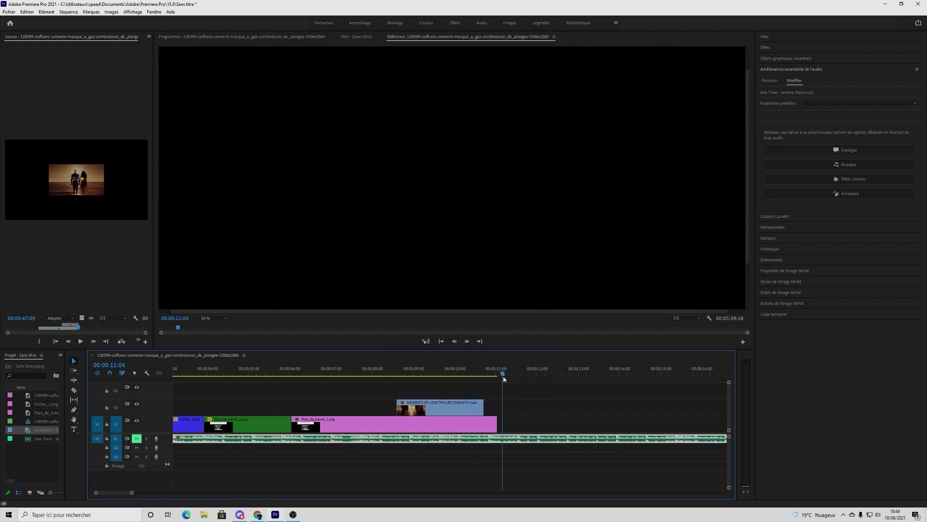
{"action": "left_click", "coordinate": [514, 401]}
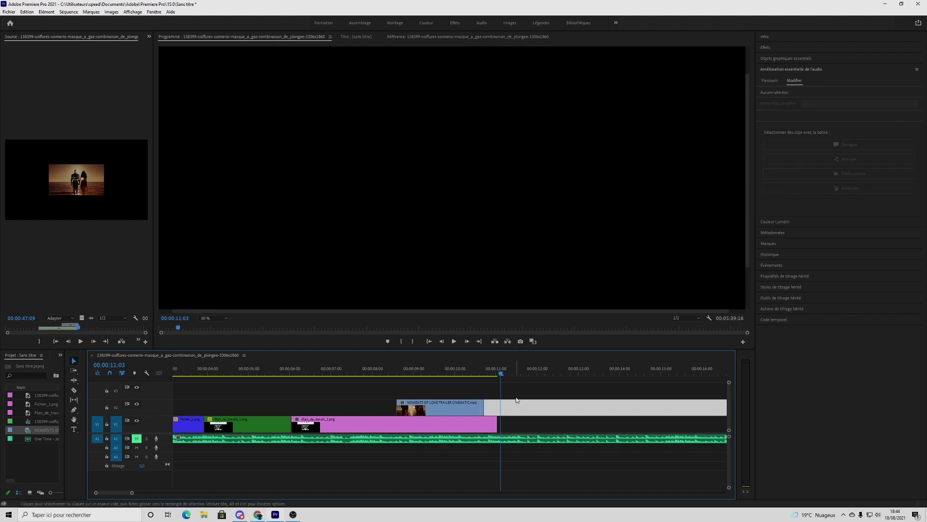
{"action": "key", "text": "ctrl+v"}
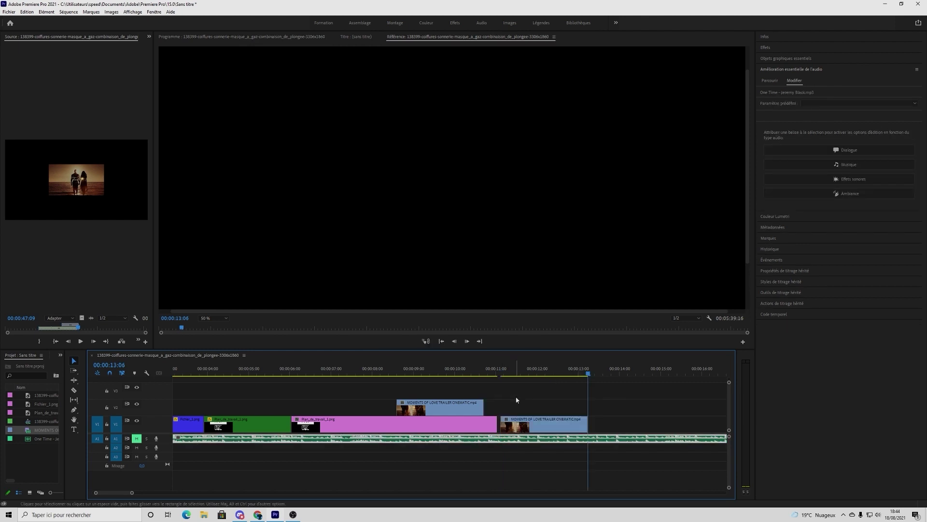
{"action": "left_click_drag", "start_coordinate": [532, 419], "coordinate": [516, 414]}
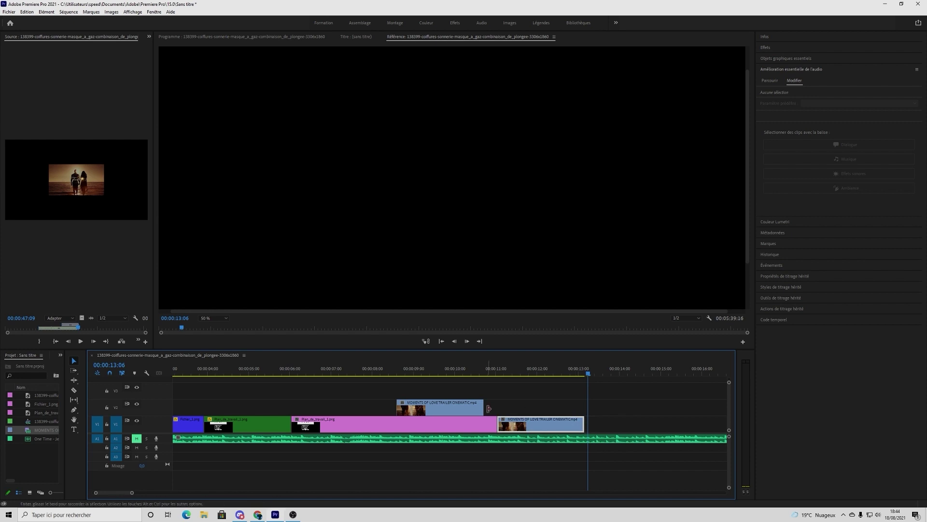
Paste several more copies of the trailer clip one after another on V1
{"action": "key", "text": "ctrl+v"}
{"action": "key", "text": "ctrl+v"}
{"action": "key", "text": "ctrl+v"}
{"action": "key", "text": "ctrl+v"}
{"action": "key", "text": "ctrl+v"}
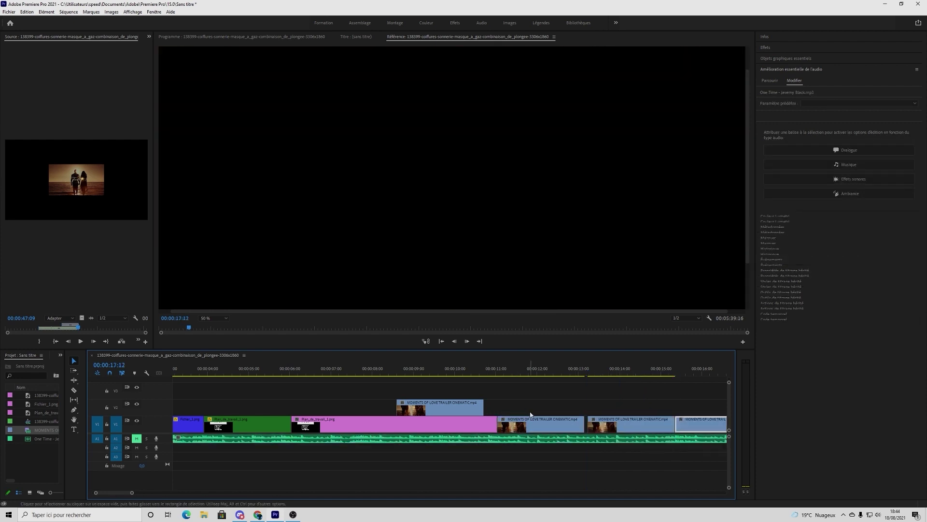
{"action": "key", "text": "ctrl+v"}
{"action": "key", "text": "ctrl+v"}
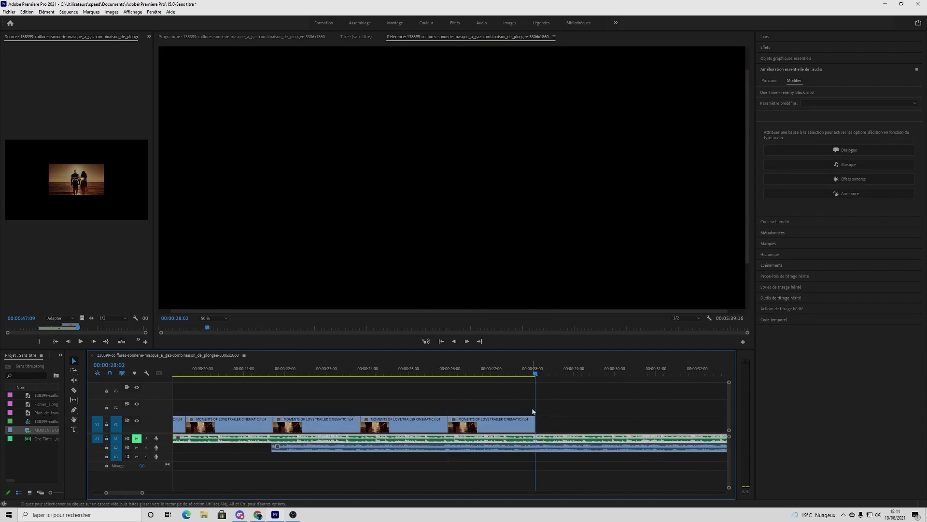
Undo all the pasted trailer copies on V1, including the first one after the last image
{"action": "key", "text": "ctrl+z"}
{"action": "key", "text": "ctrl+z"}
{"action": "key", "text": "ctrl+z"}
{"action": "key", "text": "ctrl+z"}
{"action": "key", "text": "ctrl+z"}
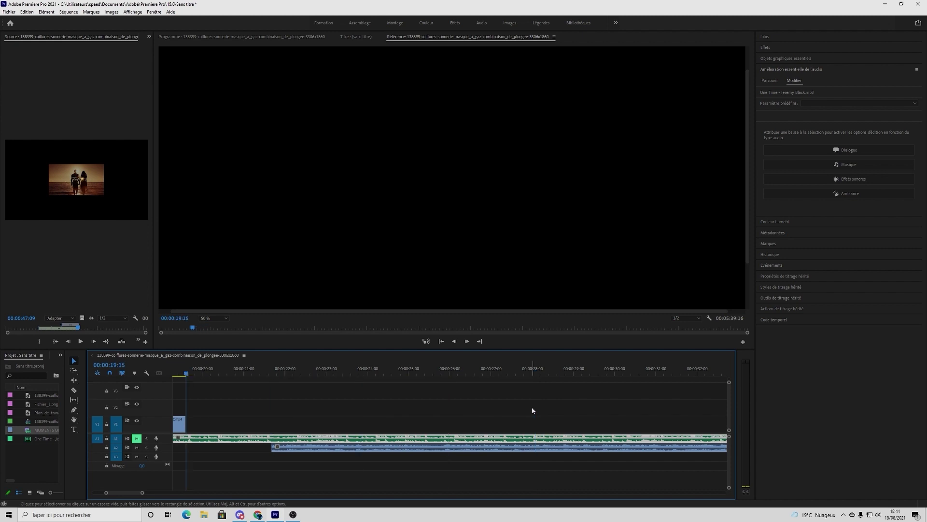
{"action": "key", "text": "ctrl+z"}
{"action": "key", "text": "ctrl+z"}
{"action": "key", "text": "ctrl+z"}
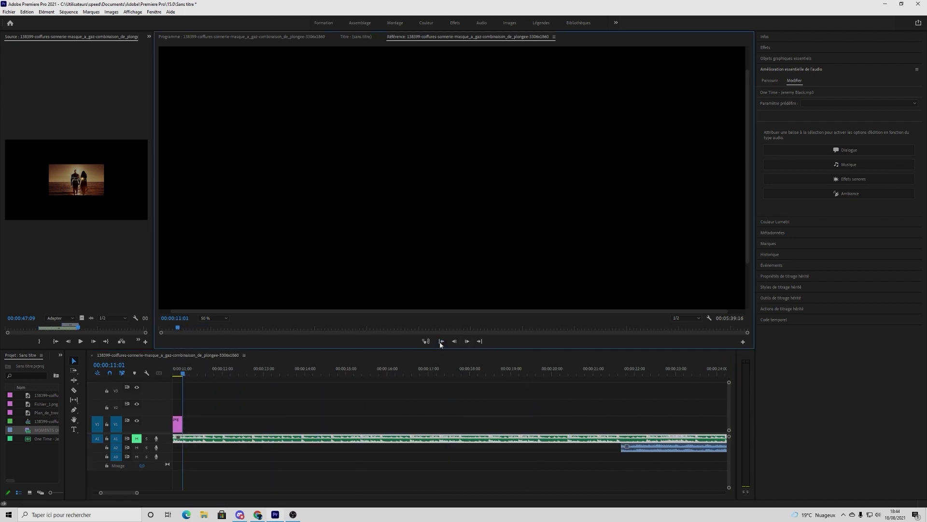
Use the Track Select Forward tool to select clips across all tracks from the green clip, and V1 clips alone from the blue clip
{"action": "left_click", "coordinate": [181, 371]}
{"action": "left_click_drag", "start_coordinate": [138, 382], "coordinate": [89, 416]}
{"action": "left_click", "coordinate": [73, 370]}
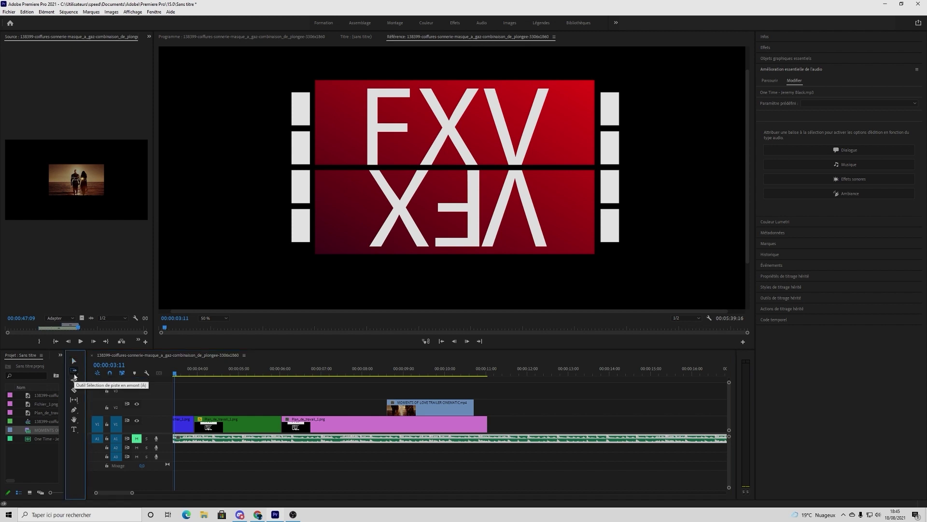
{"action": "left_click", "coordinate": [231, 410]}
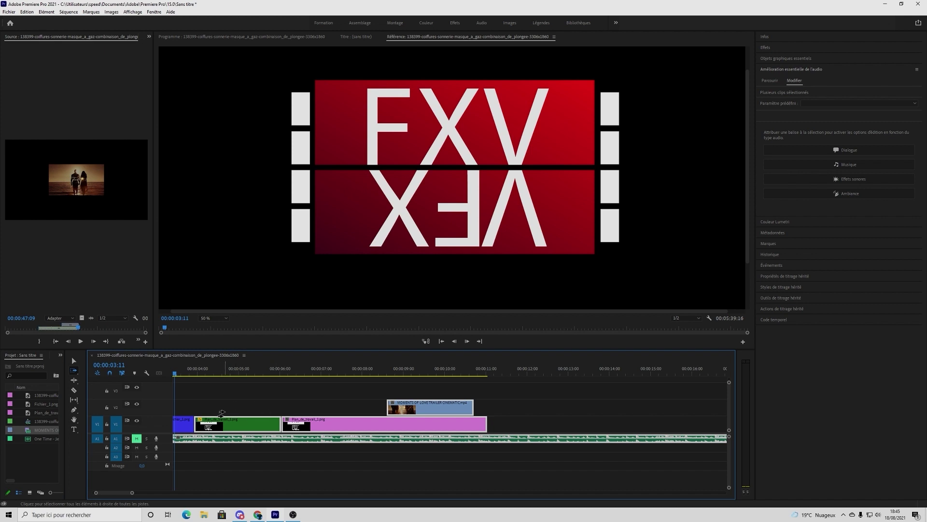
{"action": "left_click", "coordinate": [570, 378]}
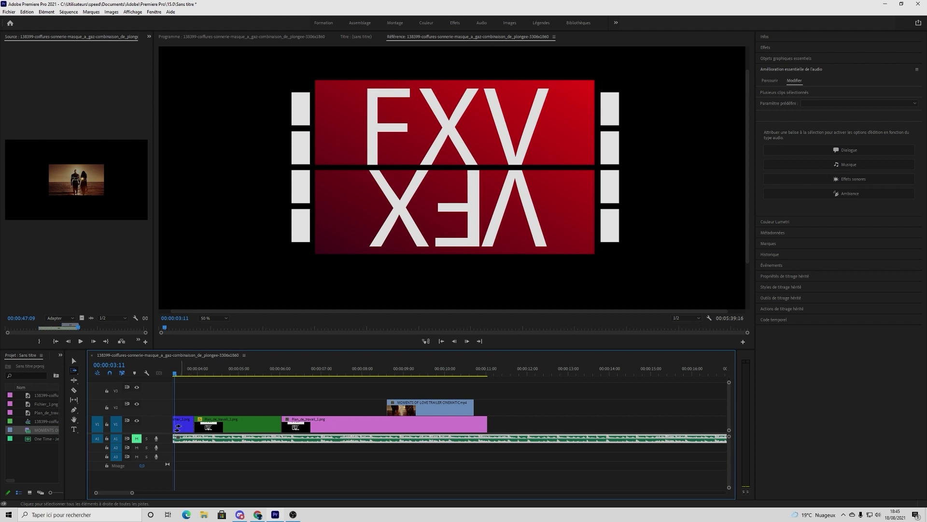
{"action": "left_click", "coordinate": [178, 425]}
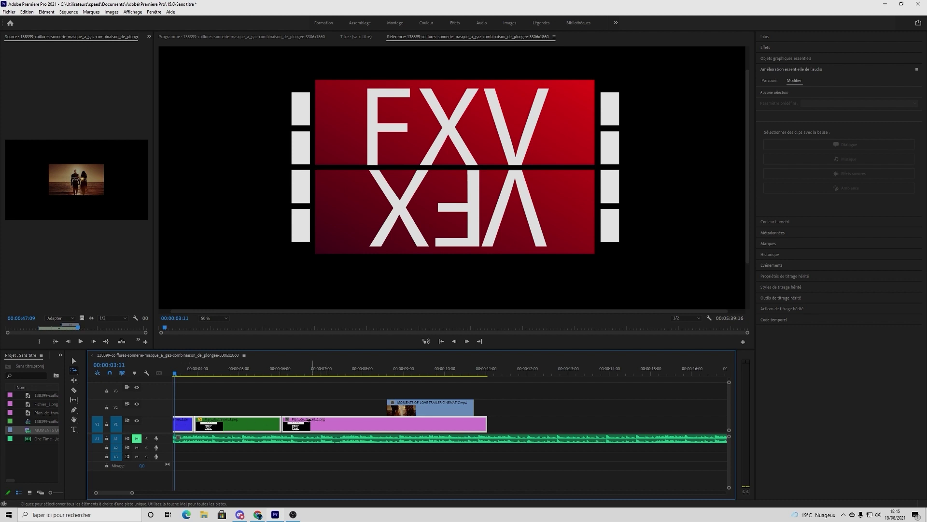
Place the playhead at 00:00:11:18 and use the Track Select Backward tool to select the V1 clips back from the last image
{"action": "left_click", "coordinate": [75, 372]}
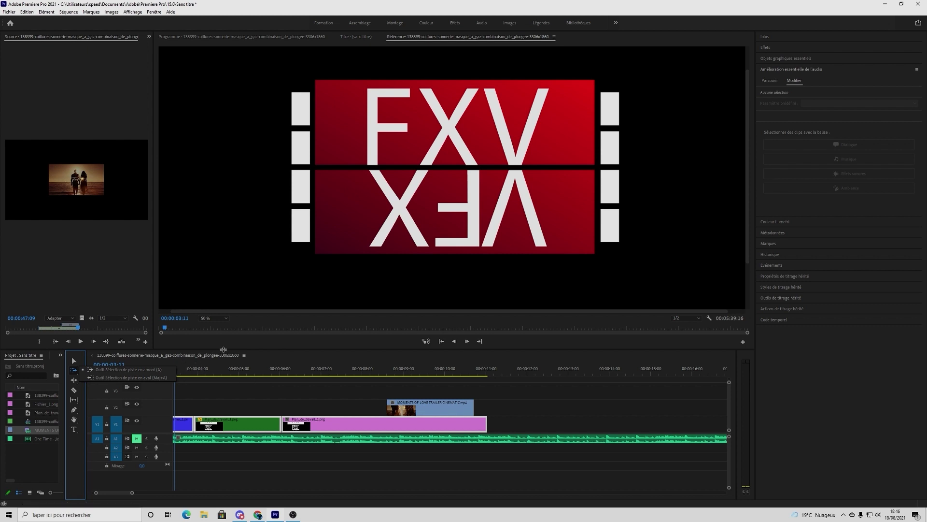
{"action": "left_click", "coordinate": [284, 358]}
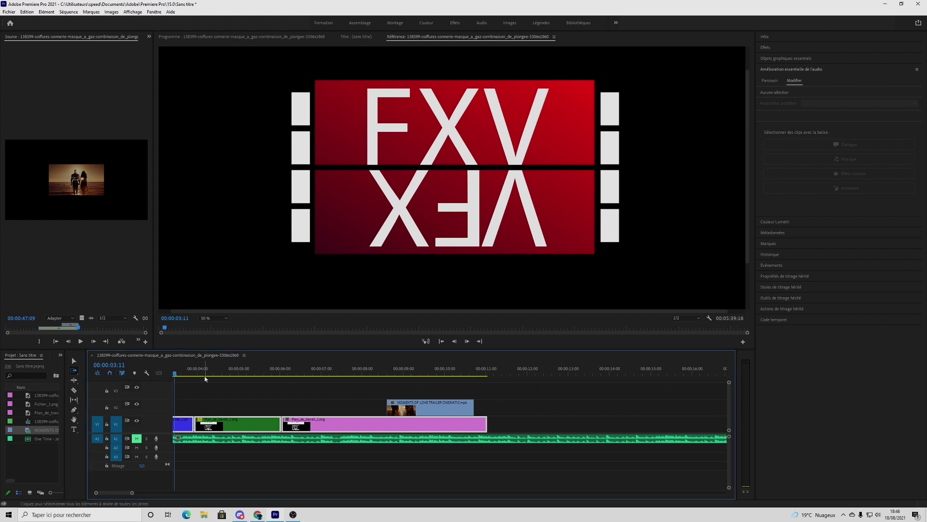
{"action": "left_click_drag", "start_coordinate": [175, 374], "coordinate": [515, 385]}
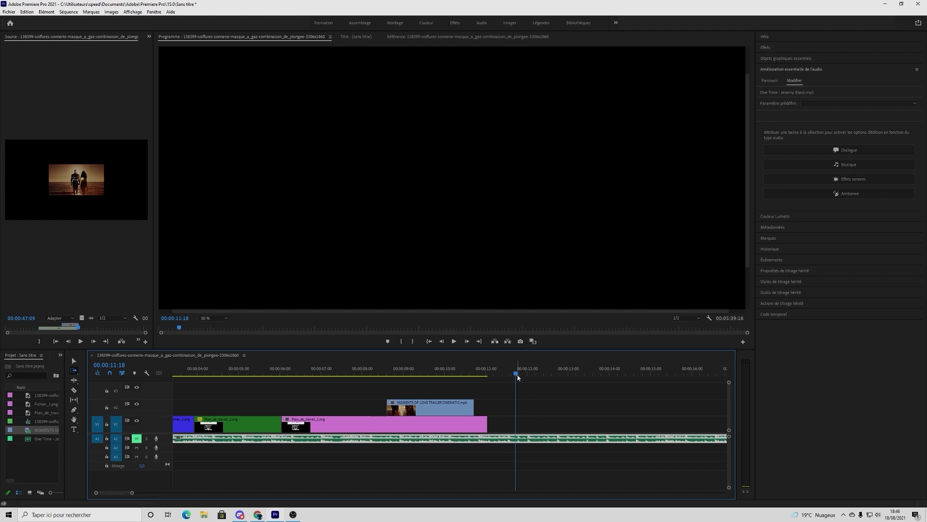
{"action": "left_click", "coordinate": [77, 376]}
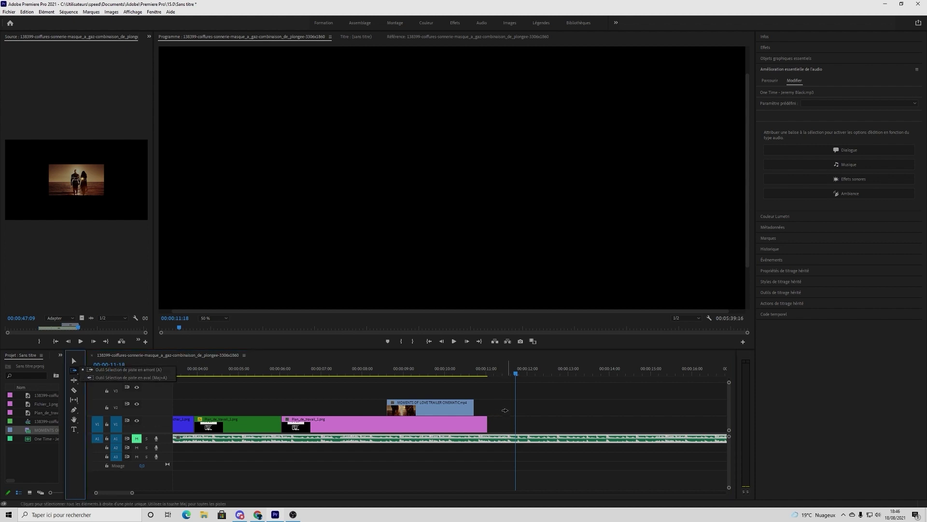
{"action": "key", "text": "shift+a"}
{"action": "left_click", "coordinate": [485, 423]}
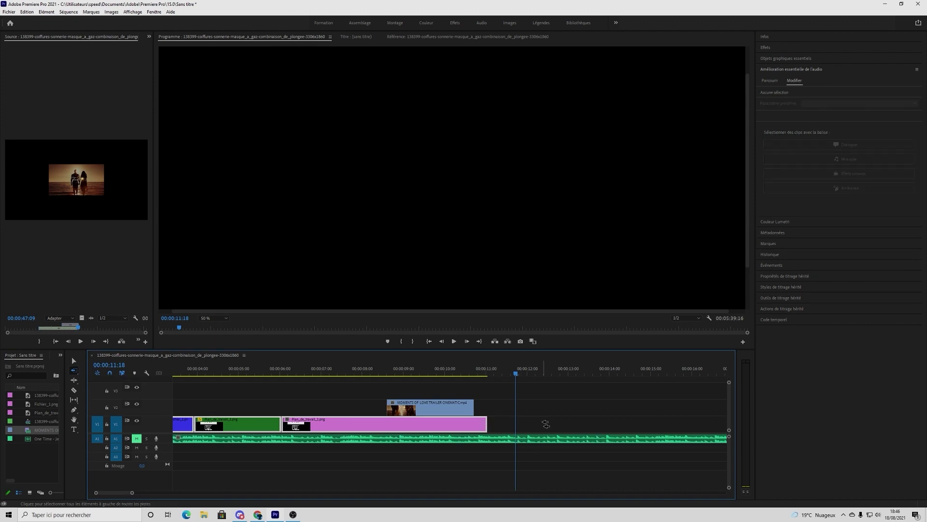
Extend the end of the green V1 clip to about 00:00:07:15 with the Ripple Edit tool
{"action": "left_click", "coordinate": [75, 381]}
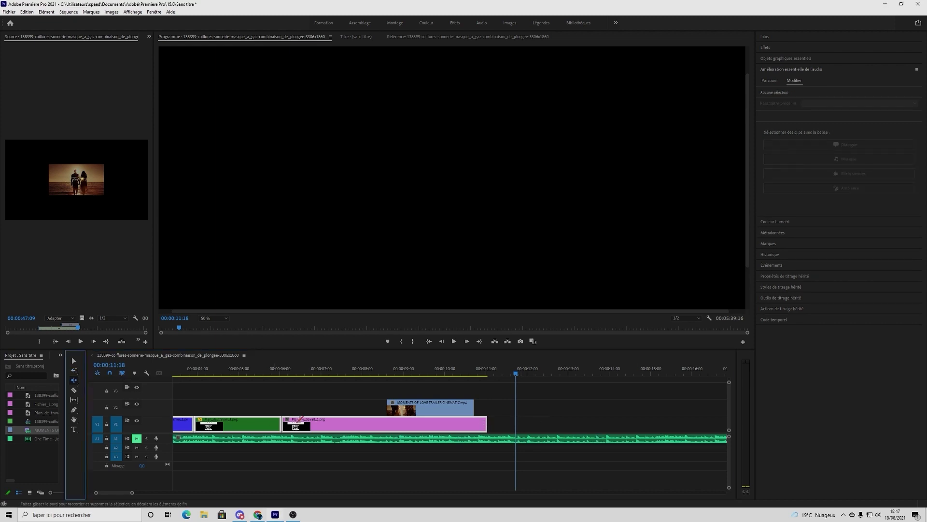
{"action": "left_click_drag", "start_coordinate": [280, 422], "coordinate": [345, 425]}
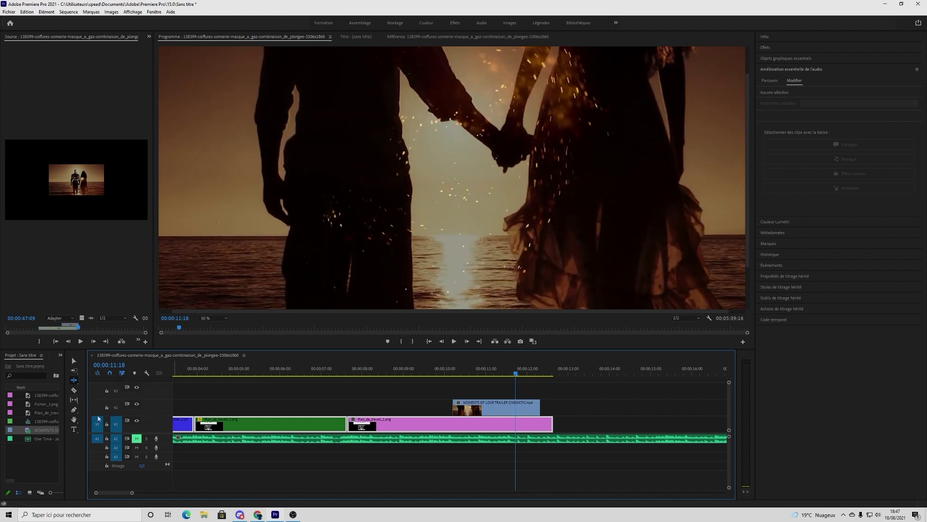
Place the playhead at 00:00:11:16 and cut the green V1 clip into four pieces with the Razor tool
{"action": "left_click", "coordinate": [74, 392]}
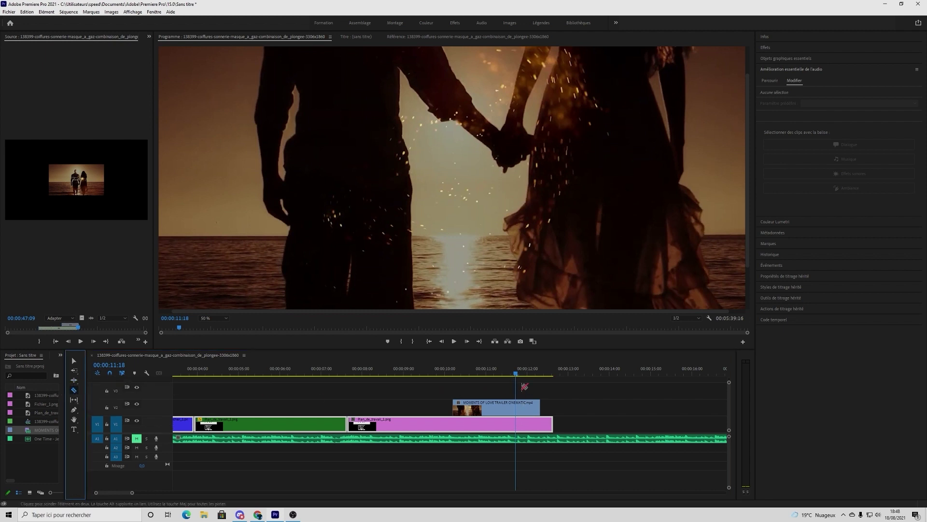
{"action": "left_click", "coordinate": [513, 375]}
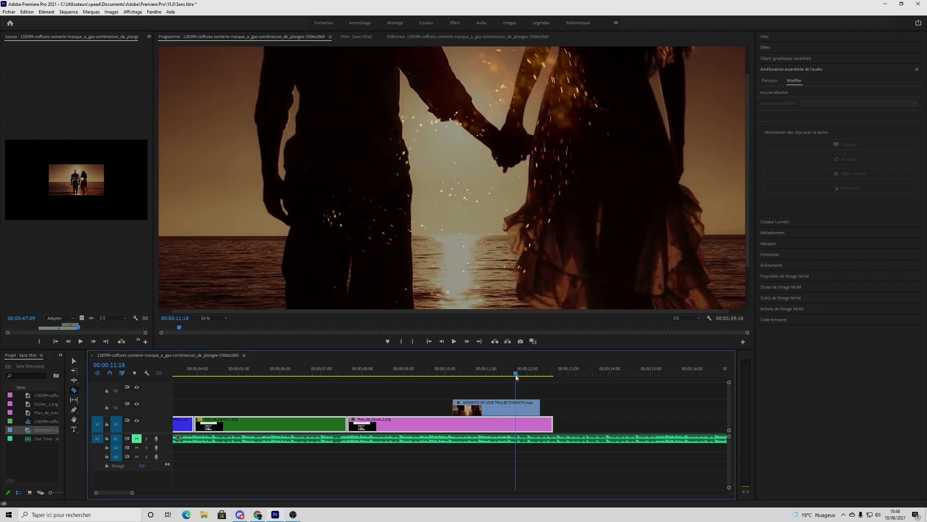
{"action": "left_click", "coordinate": [247, 424]}
{"action": "left_click", "coordinate": [281, 424]}
{"action": "left_click", "coordinate": [319, 424]}
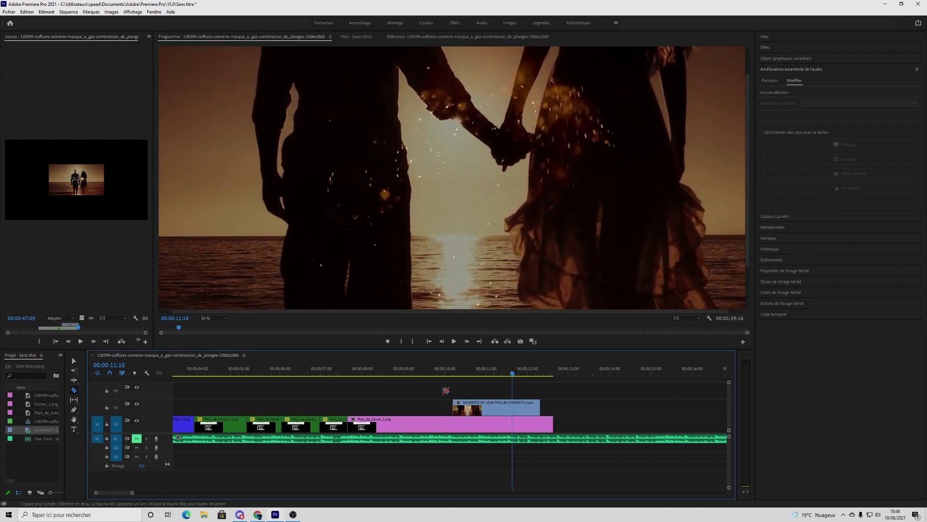
Undo the razor cuts on the green V1 clip so it is one piece again
{"action": "left_click", "coordinate": [431, 423]}
{"action": "key", "text": "ctrl+z"}
{"action": "key", "text": "ctrl+z"}
{"action": "key", "text": "ctrl+z"}
{"action": "key", "text": "ctrl+z"}
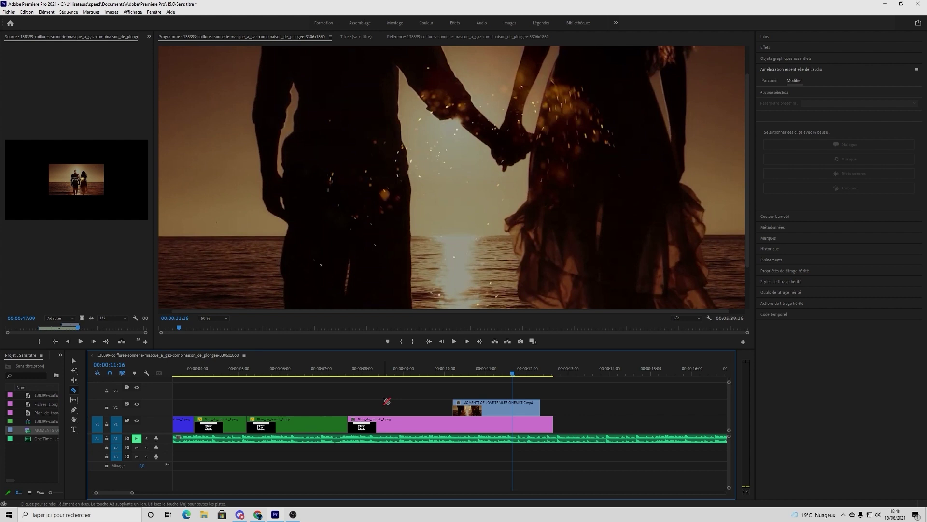
Cut the blue V2 video clip at 00:00:11:03 and 00:00:12:00 with the Razor tool, then return to the Selection tool
{"action": "left_click_drag", "start_coordinate": [512, 374], "coordinate": [492, 379]}
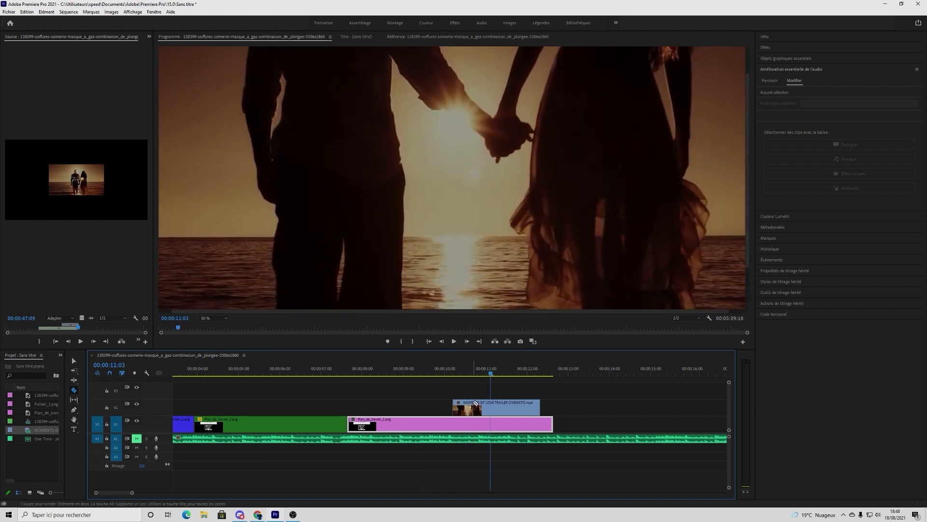
{"action": "left_click", "coordinate": [492, 406]}
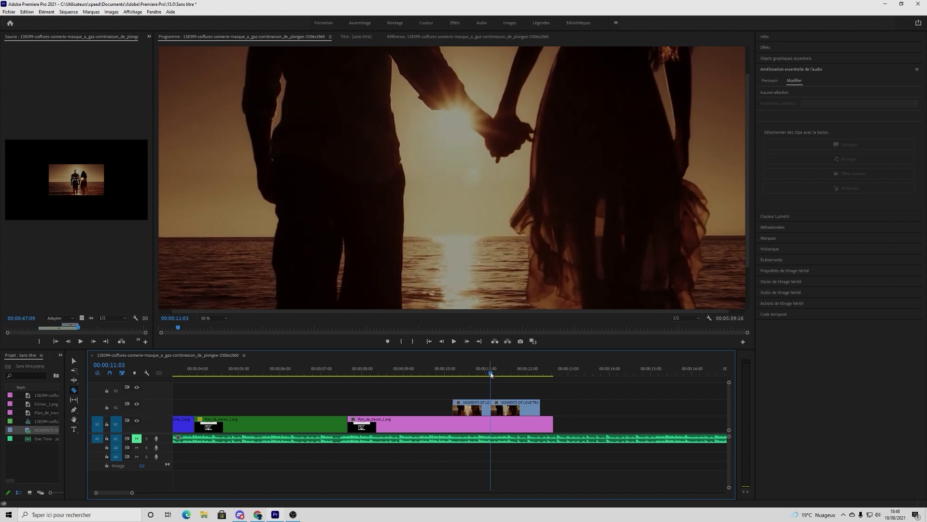
{"action": "left_click_drag", "start_coordinate": [492, 375], "coordinate": [528, 373]}
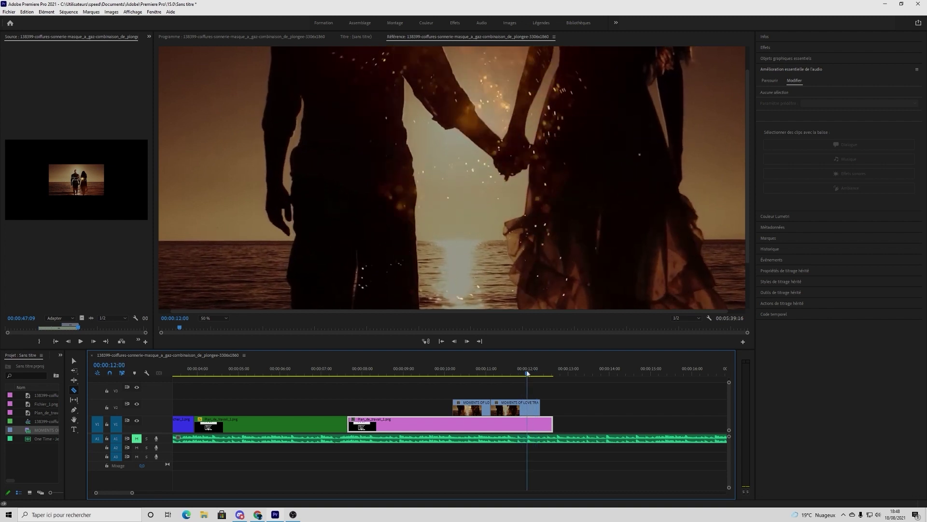
{"action": "left_click", "coordinate": [530, 407]}
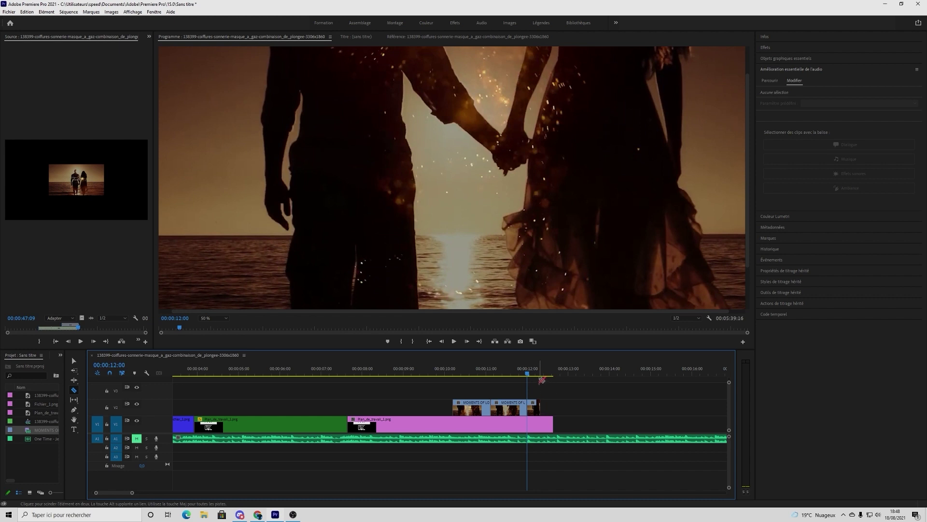
{"action": "left_click", "coordinate": [73, 360]}
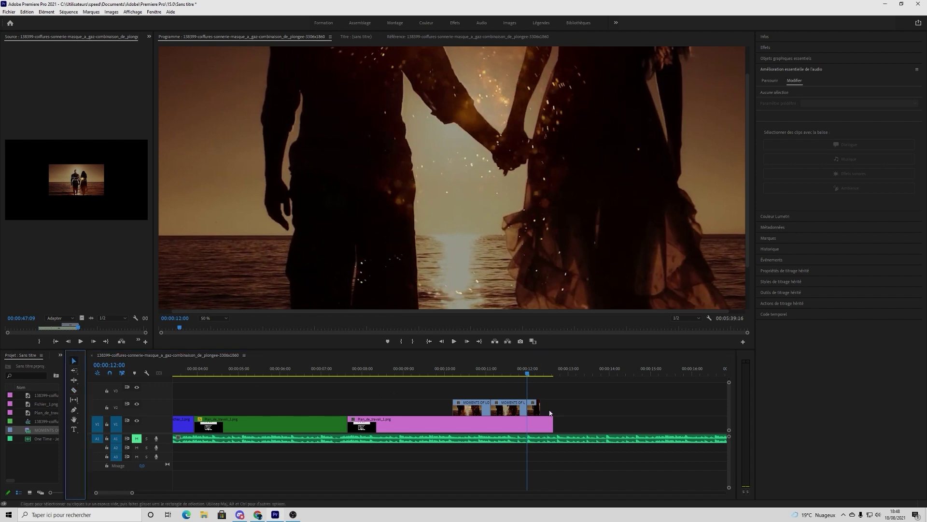
{"action": "left_click_drag", "start_coordinate": [539, 407], "coordinate": [539, 407]}
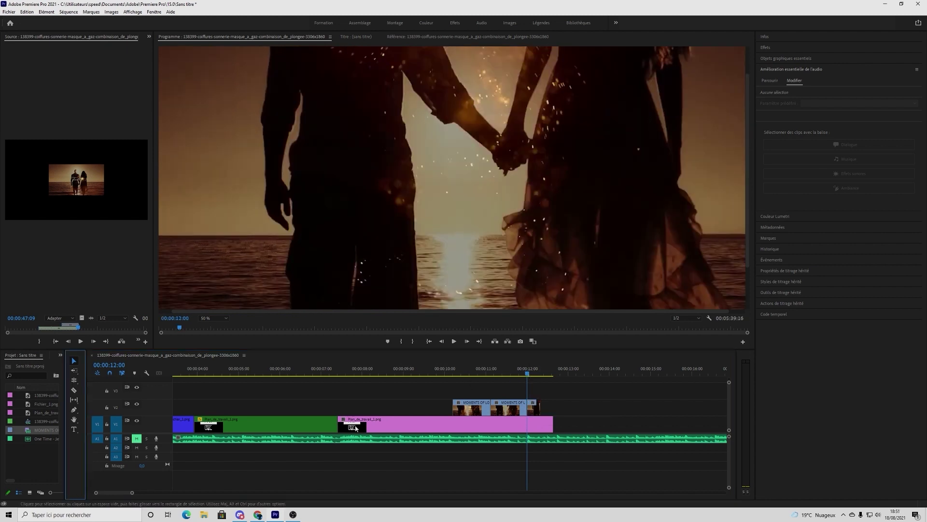
Trim the start of the pink V1 clip to open a gap and fill it by extending the green clip with the Rate Stretch tool
{"action": "left_click_drag", "start_coordinate": [341, 423], "coordinate": [392, 424]}
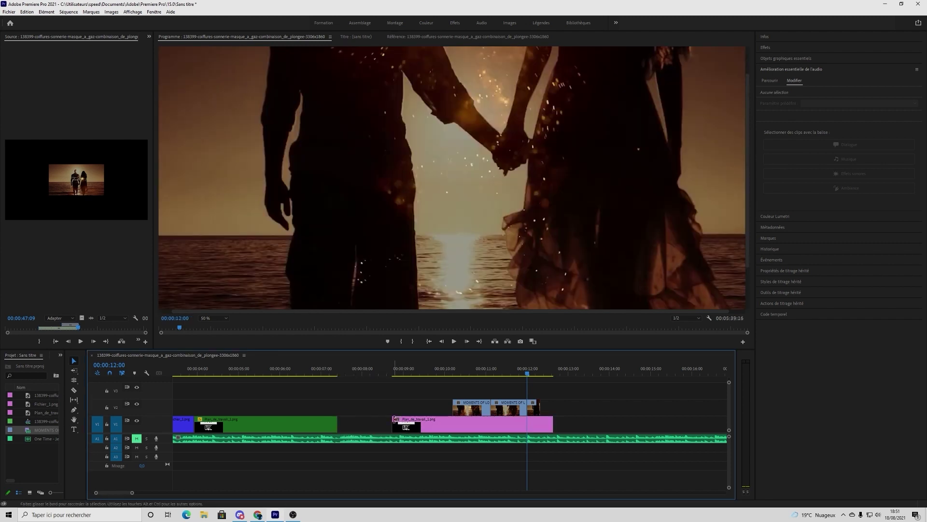
{"action": "left_click_drag", "start_coordinate": [528, 376], "coordinate": [349, 374]}
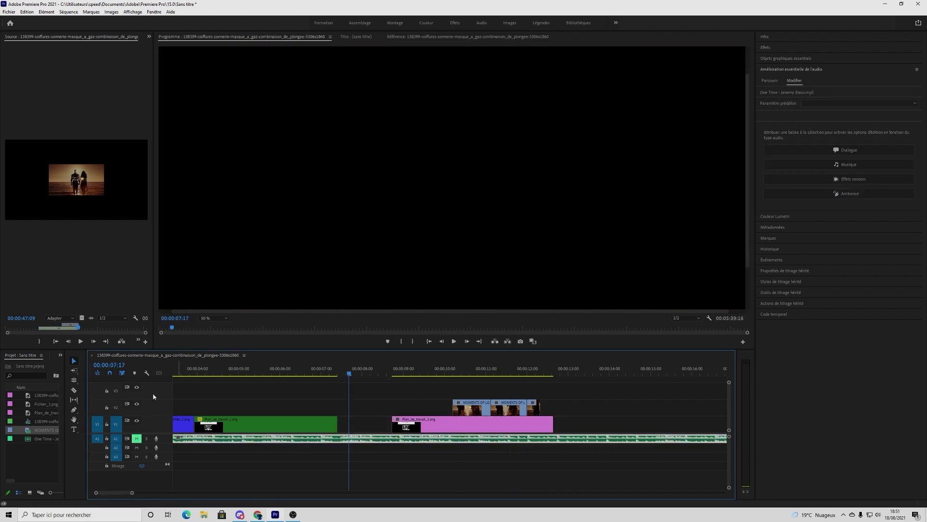
{"action": "left_click", "coordinate": [74, 380]}
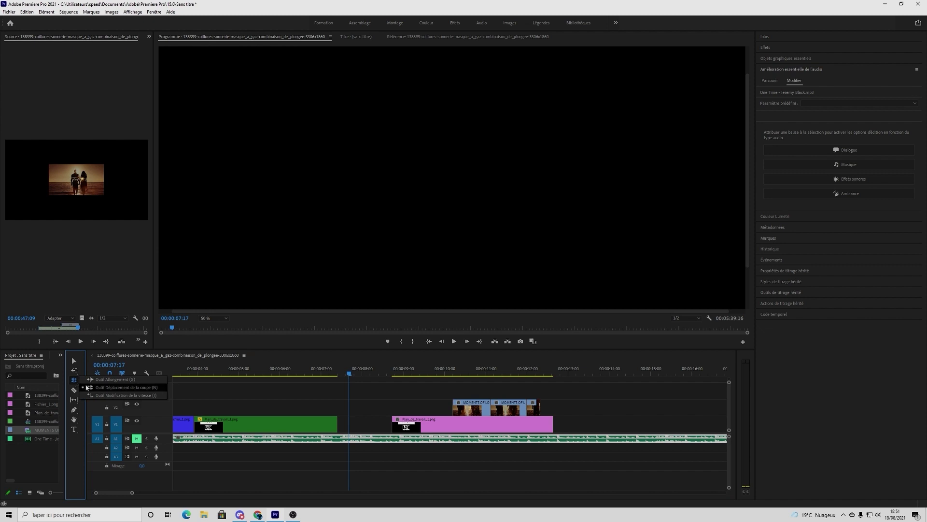
{"action": "left_click", "coordinate": [105, 395]}
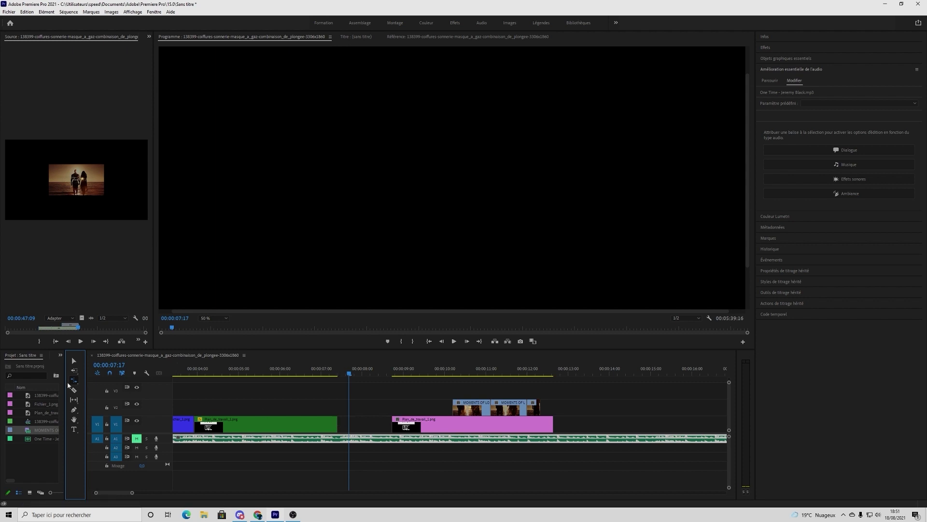
{"action": "left_click", "coordinate": [337, 424]}
{"action": "left_click_drag", "start_coordinate": [337, 425], "coordinate": [390, 426]}
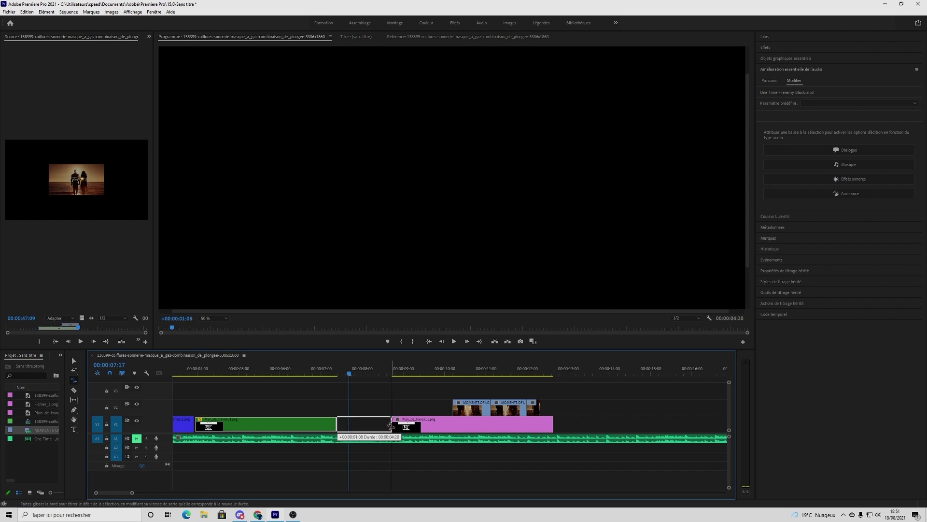
{"action": "left_click_drag", "start_coordinate": [390, 426], "coordinate": [391, 426]}
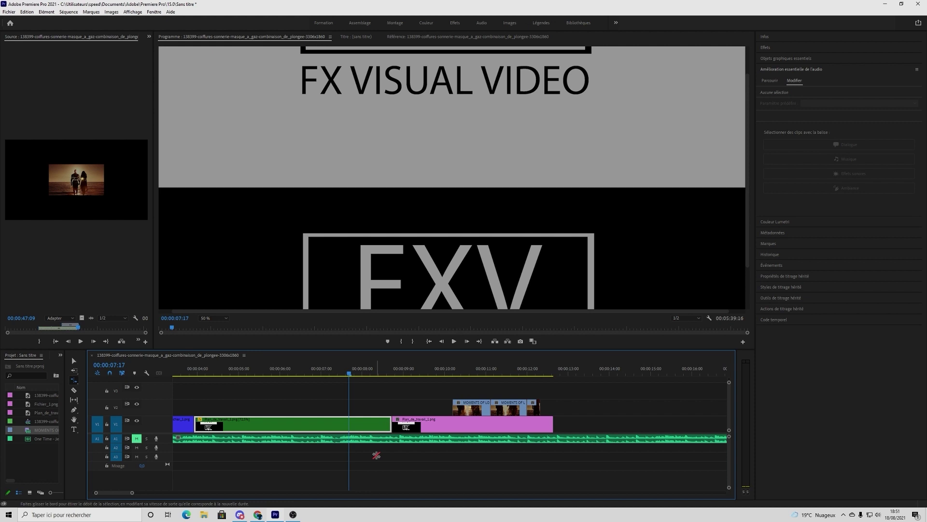
{"action": "left_click", "coordinate": [344, 375]}
{"action": "left_click_drag", "start_coordinate": [344, 376], "coordinate": [385, 381]}
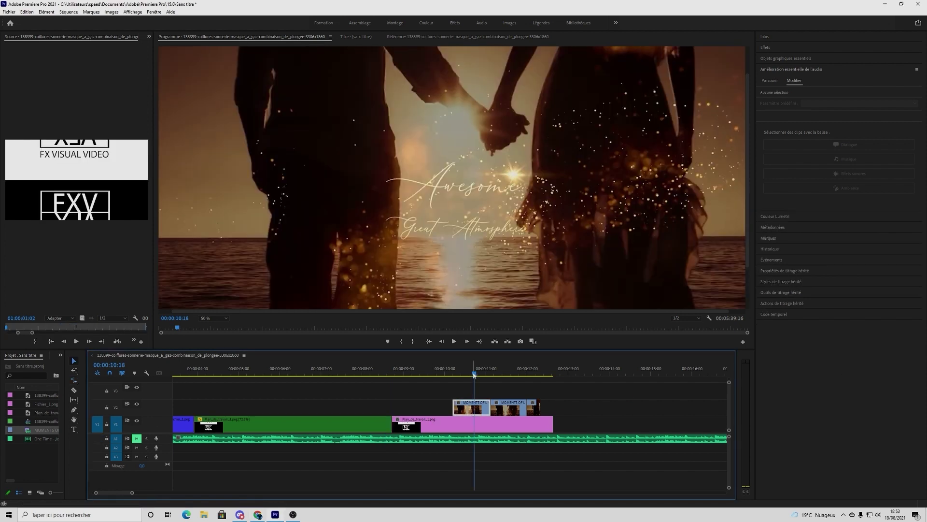
Set the speed of the first blue V2 piece to 72% with Optical Flow (Flux optique) time interpolation
{"action": "left_click_drag", "start_coordinate": [474, 374], "coordinate": [450, 374]}
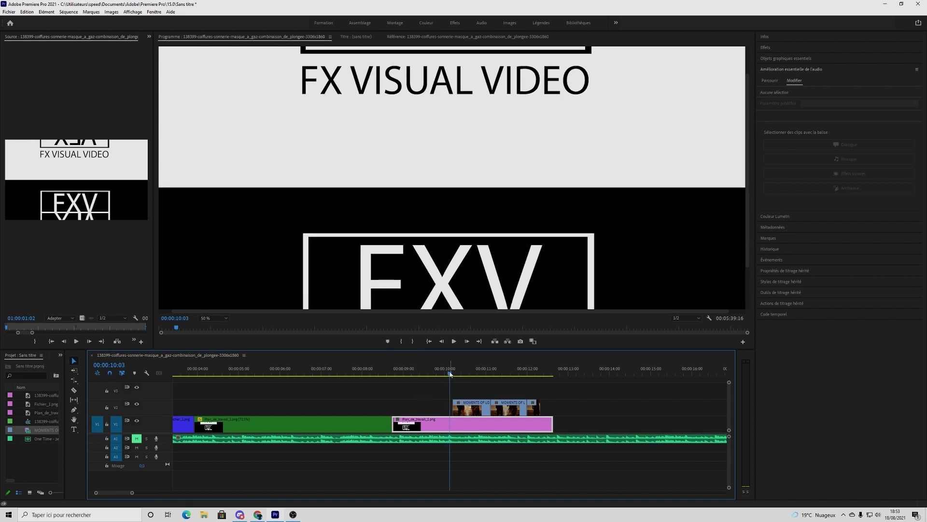
{"action": "left_click", "coordinate": [451, 374]}
{"action": "left_click_drag", "start_coordinate": [451, 374], "coordinate": [456, 374]}
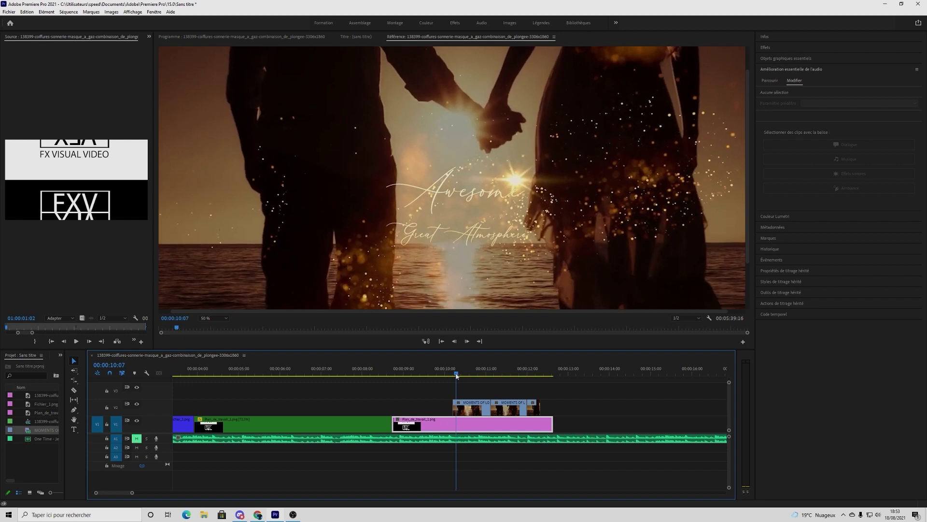
{"action": "right_click", "coordinate": [467, 406]}
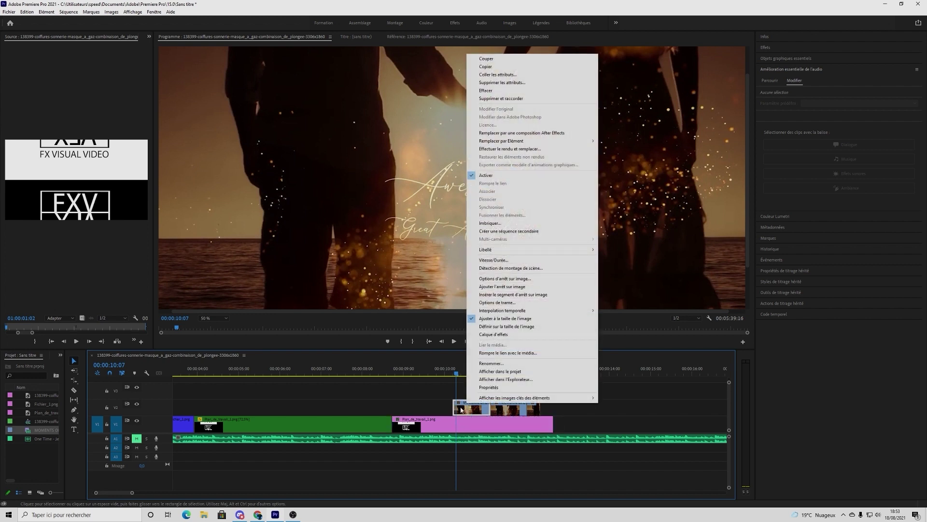
{"action": "left_click", "coordinate": [502, 260]}
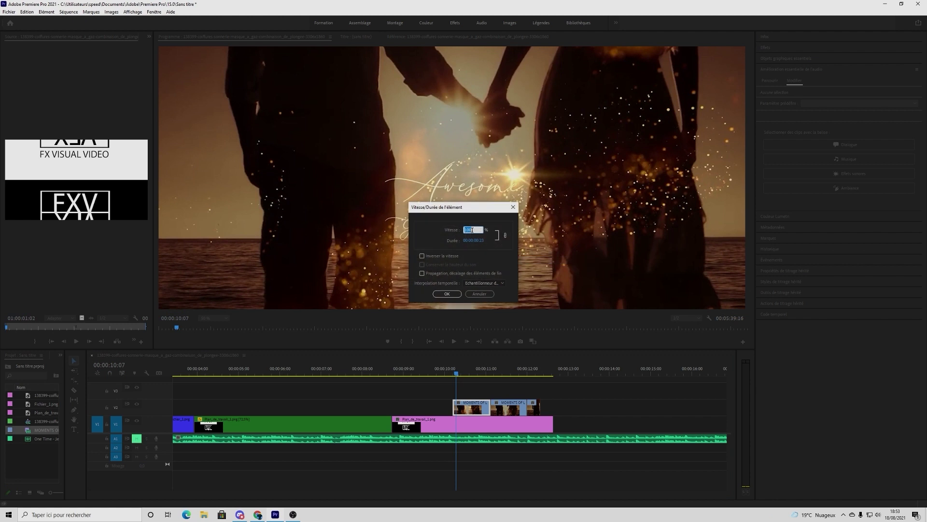
{"action": "key", "text": "BackSpace"}
{"action": "left_click", "coordinate": [484, 283]}
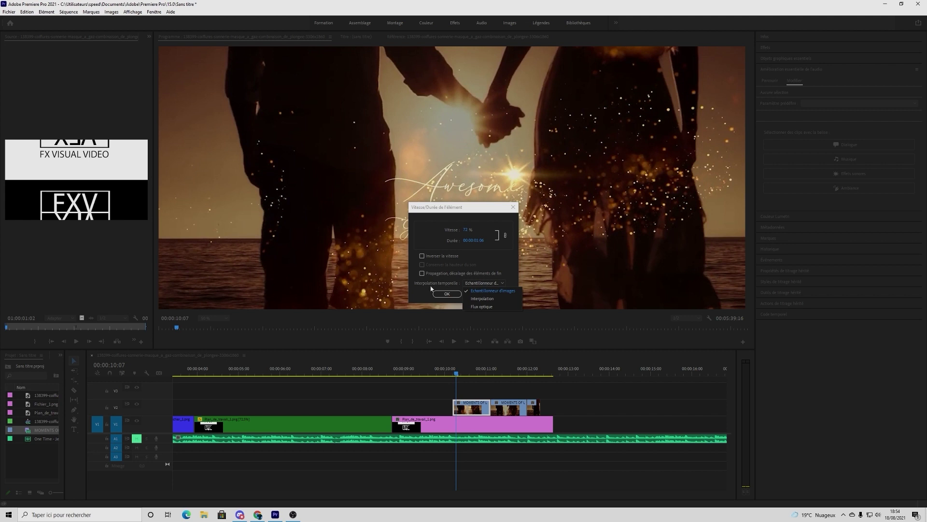
{"action": "left_click", "coordinate": [483, 307]}
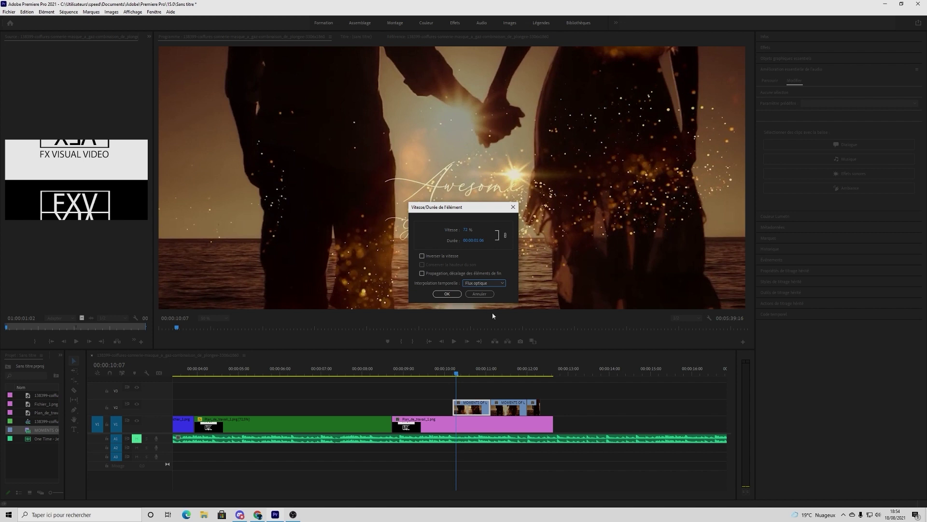
{"action": "left_click", "coordinate": [445, 294]}
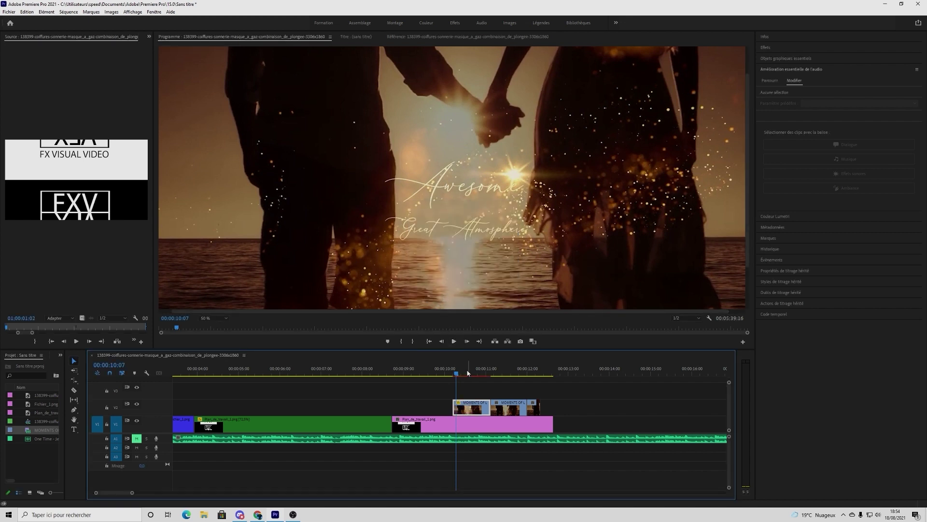
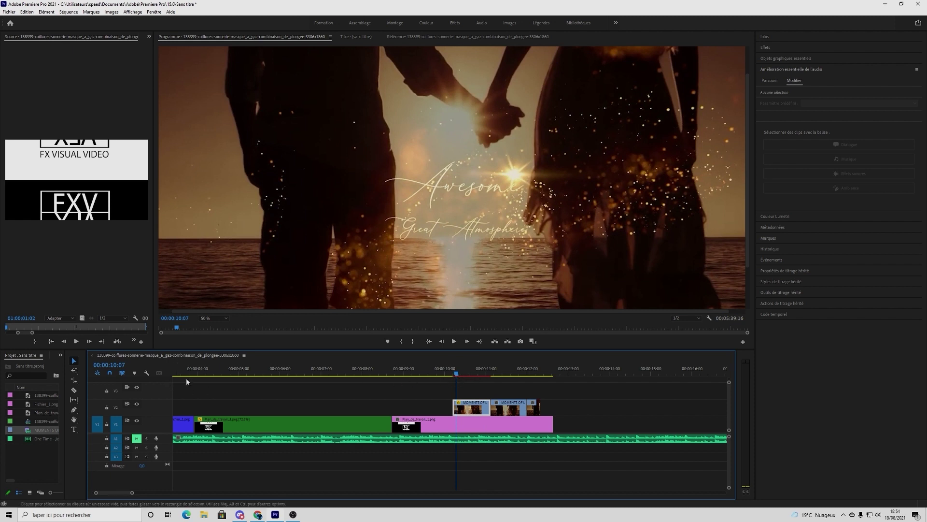
Render the sequence preview and check the slowed V2 piece, leaving the playhead at 00:00:10:03
{"action": "left_click", "coordinate": [450, 375]}
{"action": "left_click_drag", "start_coordinate": [450, 375], "coordinate": [470, 371]}
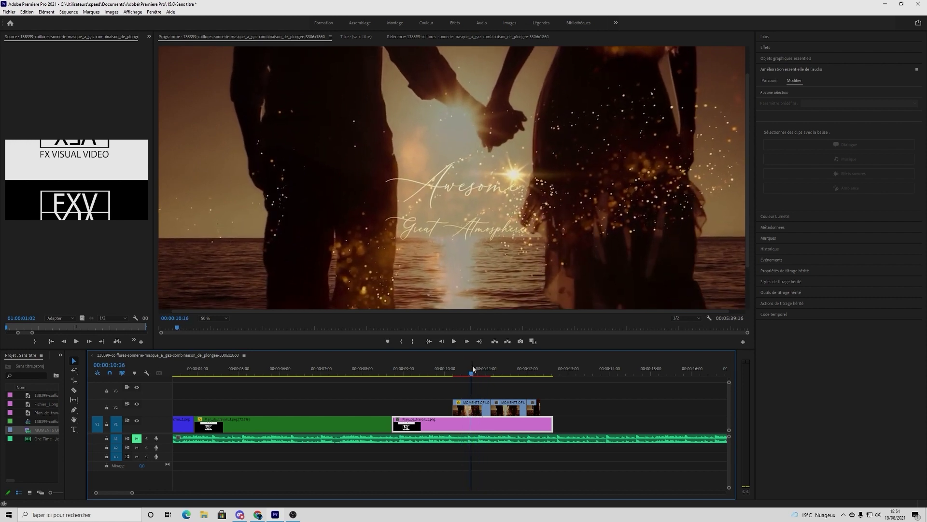
{"action": "key", "text": "Return"}
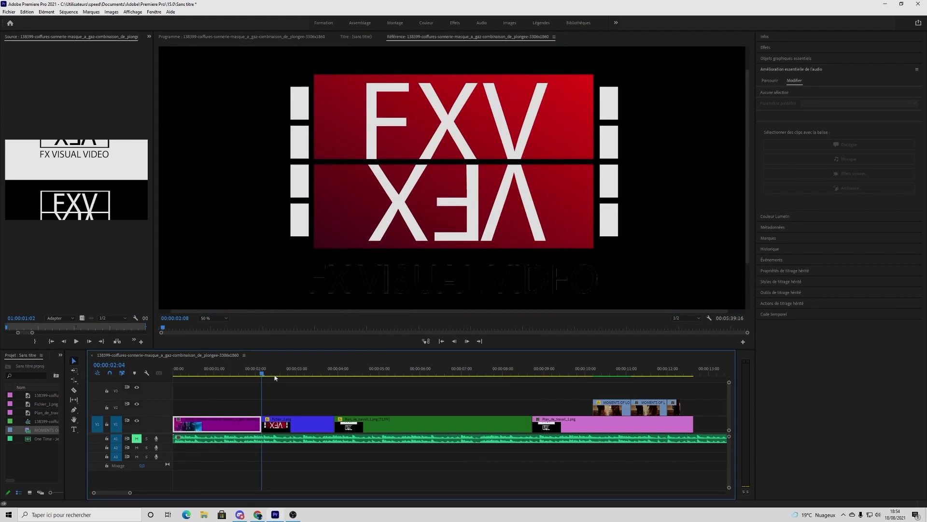
{"action": "left_click", "coordinate": [392, 372]}
{"action": "left_click", "coordinate": [605, 373]}
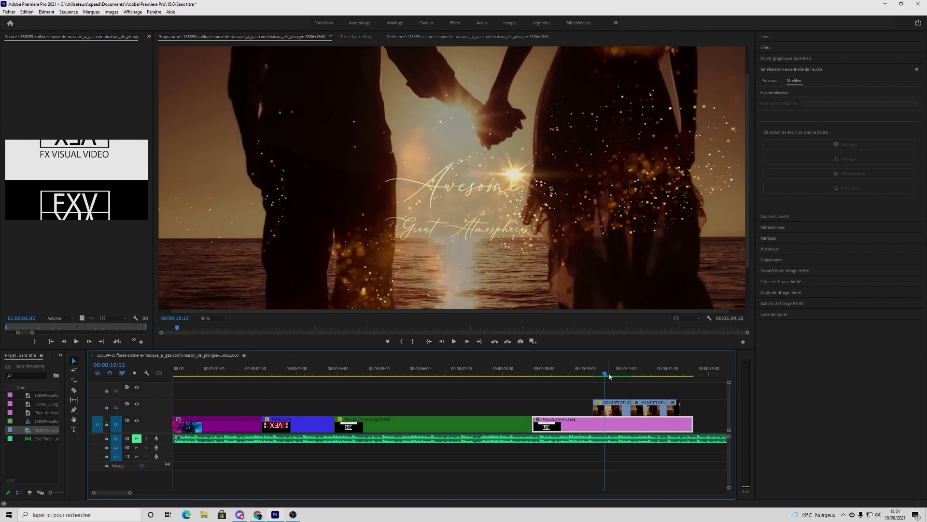
{"action": "left_click", "coordinate": [590, 373]}
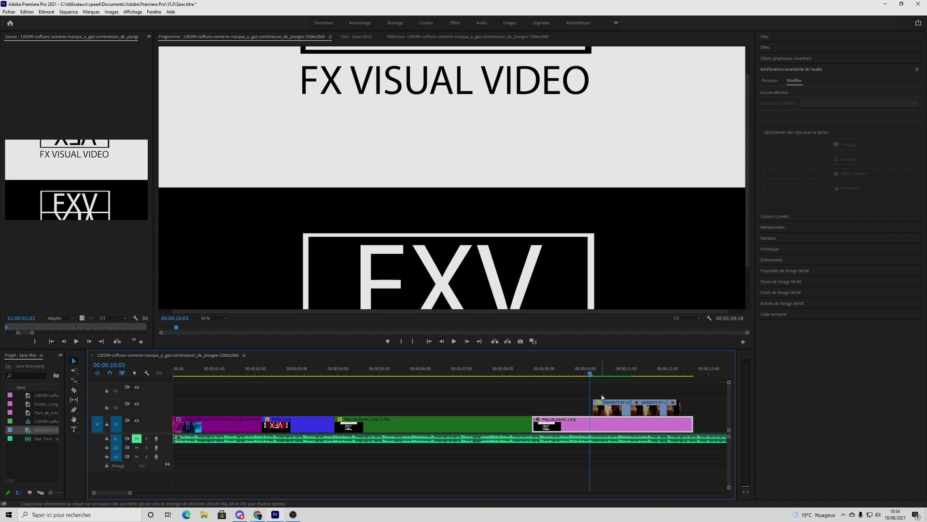
Add the Essential Graphics template 01 to track V3, starting above the first blue V2 piece
{"action": "left_click", "coordinate": [776, 80]}
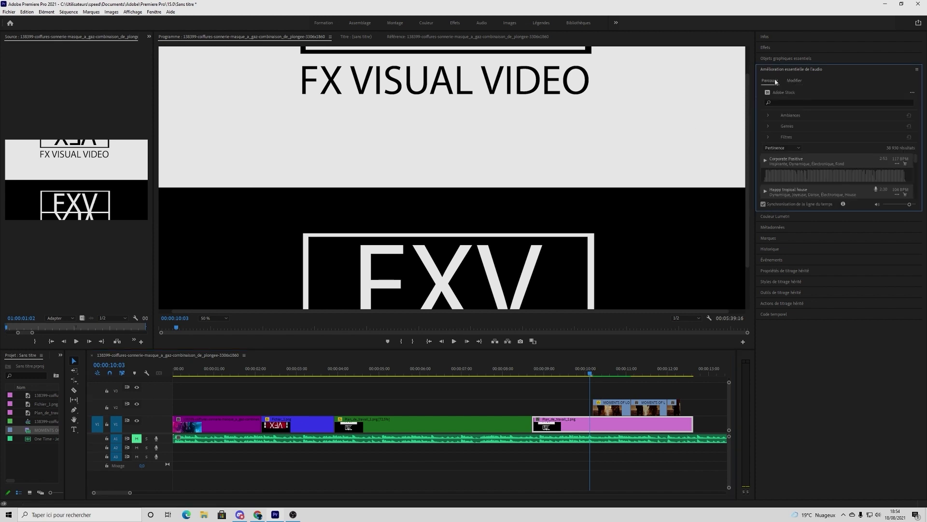
{"action": "left_click", "coordinate": [777, 58]}
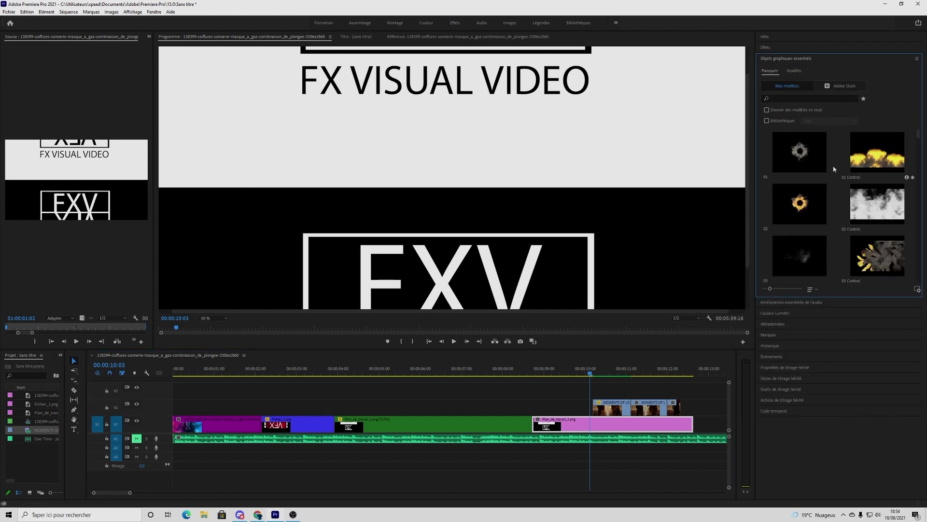
{"action": "left_click", "coordinate": [808, 149]}
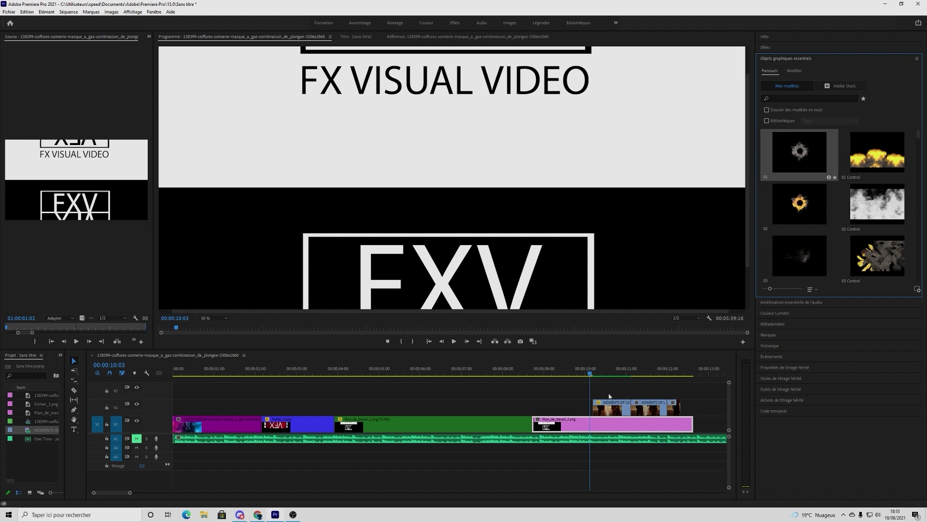
{"action": "left_click_drag", "start_coordinate": [610, 396], "coordinate": [595, 394]}
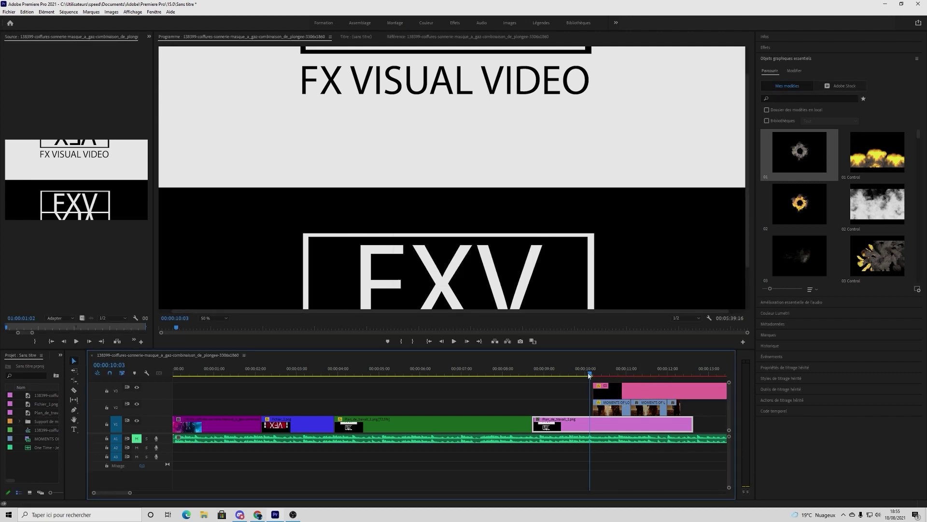
Trim the end of the V3 graphic back over the first blue V2 piece and place the playhead at 00:00:10:22
{"action": "left_click_drag", "start_coordinate": [590, 374], "coordinate": [762, 375]}
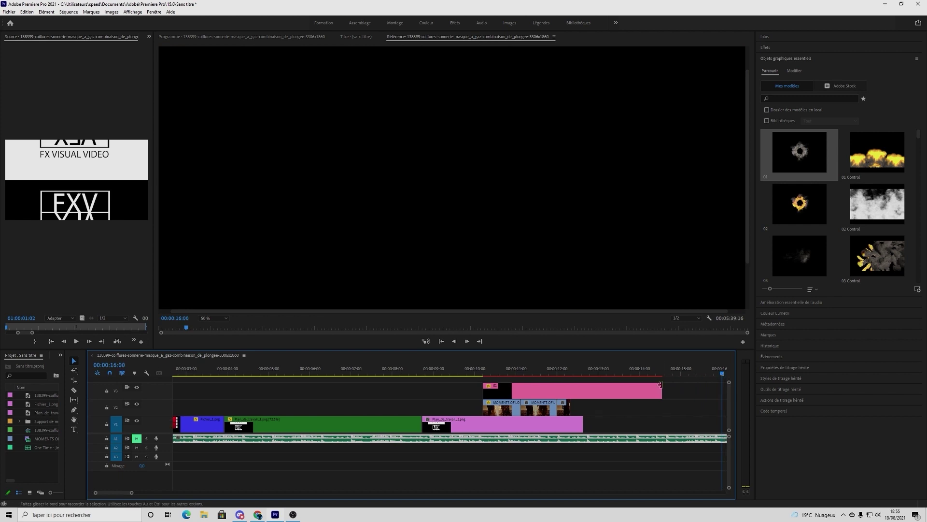
{"action": "left_click_drag", "start_coordinate": [660, 390], "coordinate": [534, 393]}
{"action": "left_click_drag", "start_coordinate": [723, 375], "coordinate": [507, 391]}
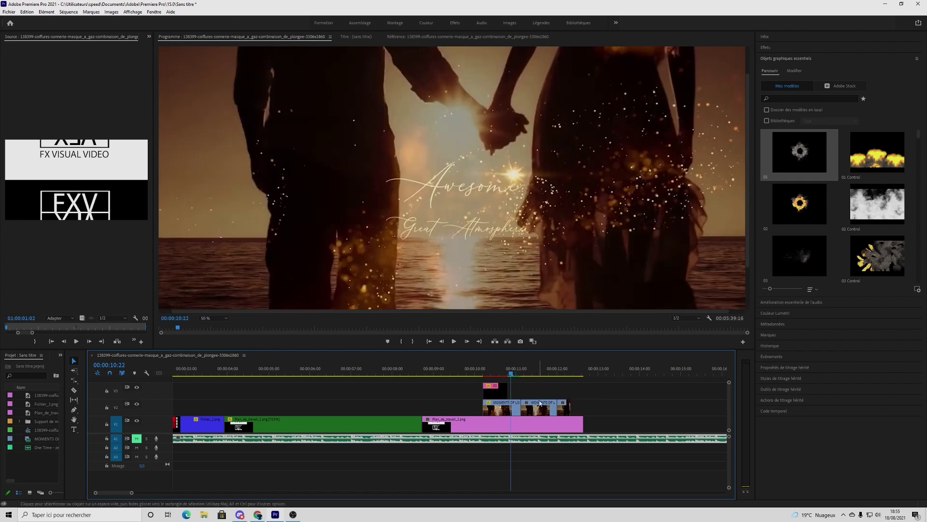
Render the timeline previews and bring the playhead back to 00:00:03:13
{"action": "key", "text": "Return"}
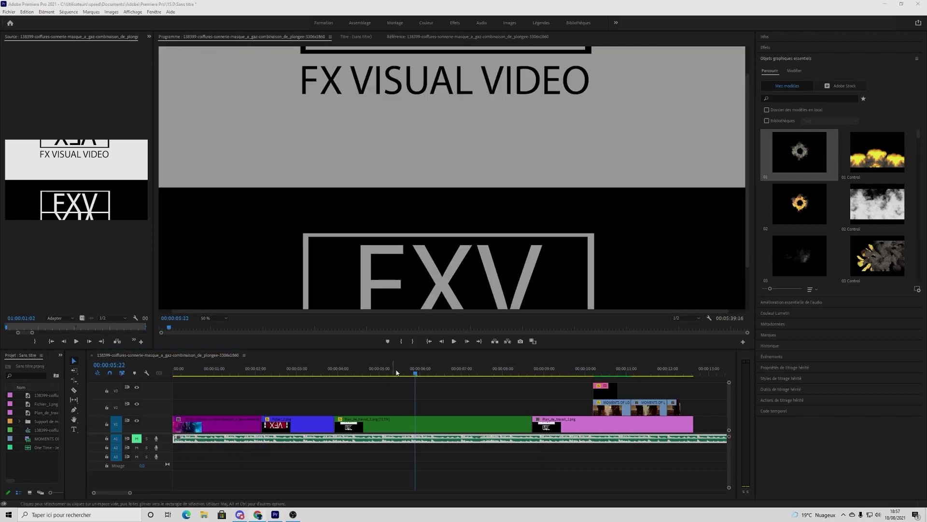
{"action": "left_click_drag", "start_coordinate": [416, 374], "coordinate": [318, 373]}
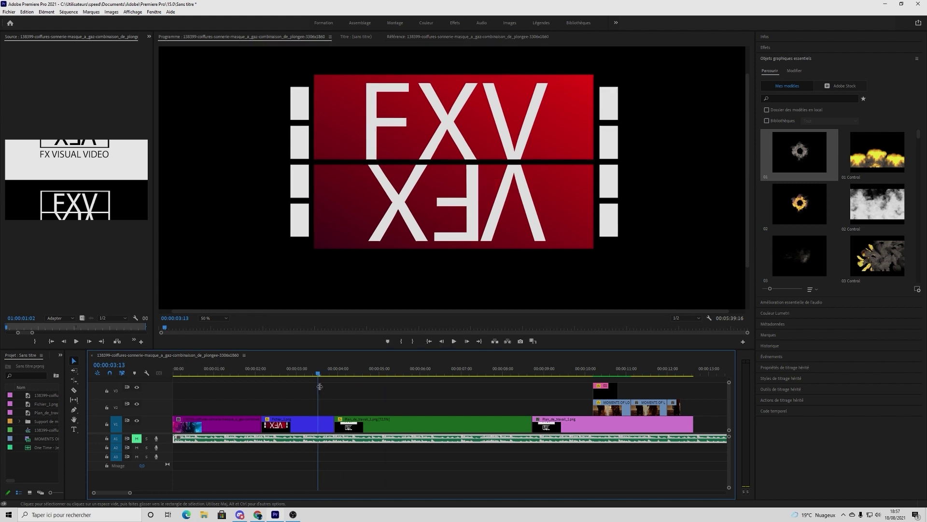
{"action": "left_click", "coordinate": [74, 390]}
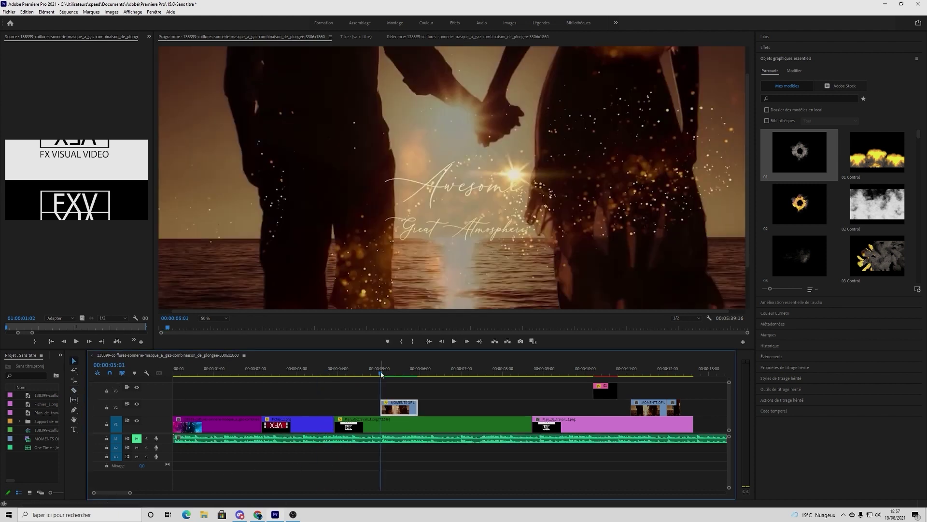
Split the MOMENTS OF LOVE clip on V2 above the green clip at 00:00:05:08 and 00:00:05:17
{"action": "left_click_drag", "start_coordinate": [382, 375], "coordinate": [392, 374]}
{"action": "left_click", "coordinate": [74, 390]}
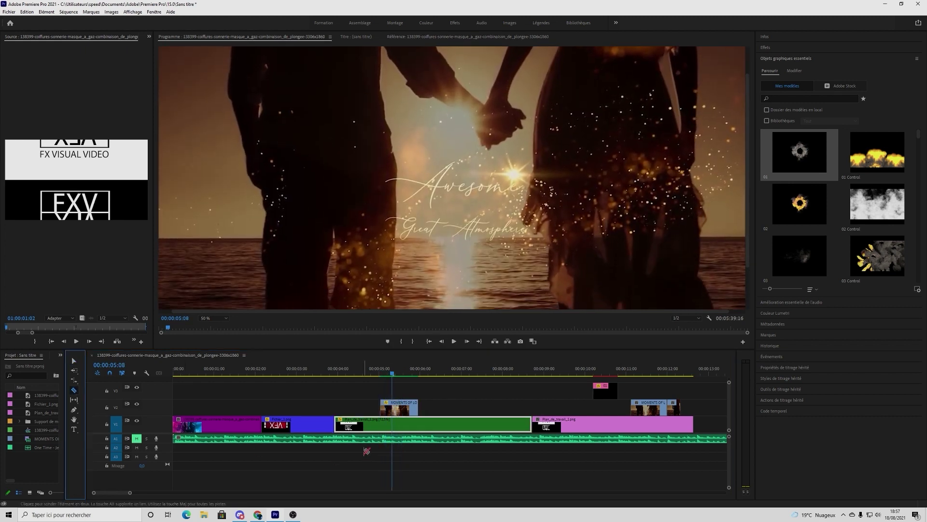
{"action": "left_click", "coordinate": [393, 407]}
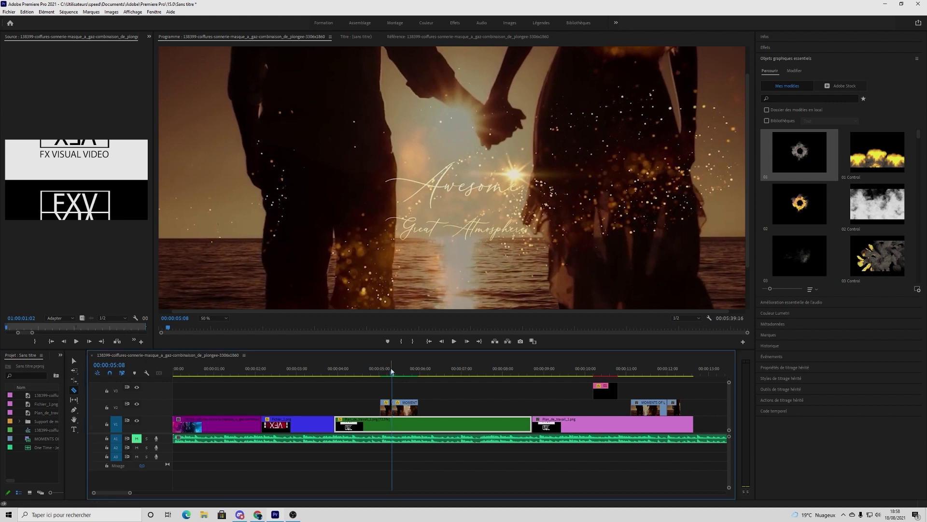
{"action": "left_click", "coordinate": [399, 375]}
{"action": "left_click_drag", "start_coordinate": [401, 376], "coordinate": [408, 377]}
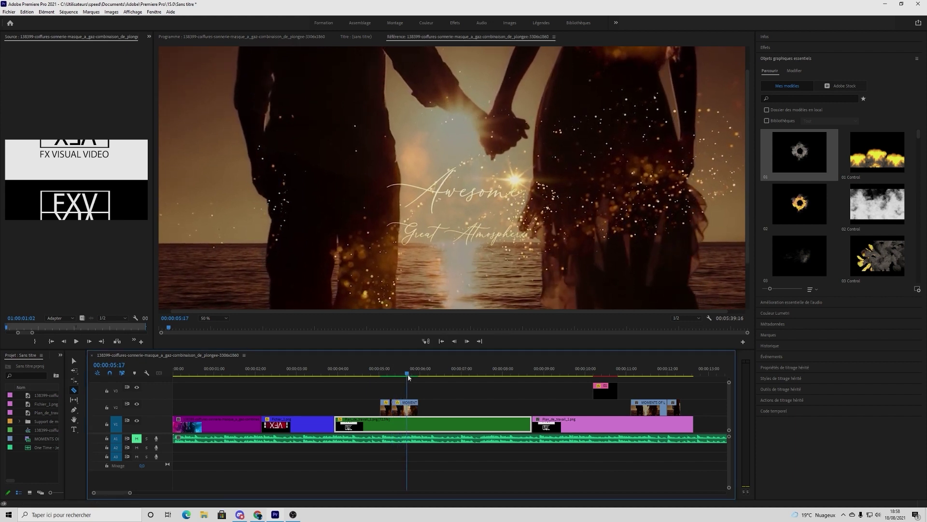
{"action": "left_click", "coordinate": [407, 407]}
Delete the middle MOMENTS OF LOVE segment and move the remaining end piece back to start at 00:00:05:08
{"action": "left_click", "coordinate": [73, 361]}
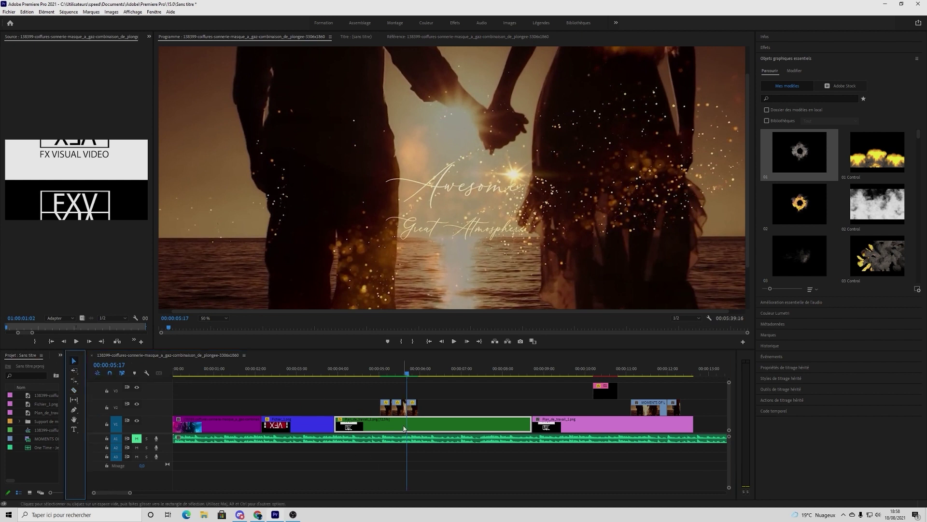
{"action": "left_click", "coordinate": [399, 410]}
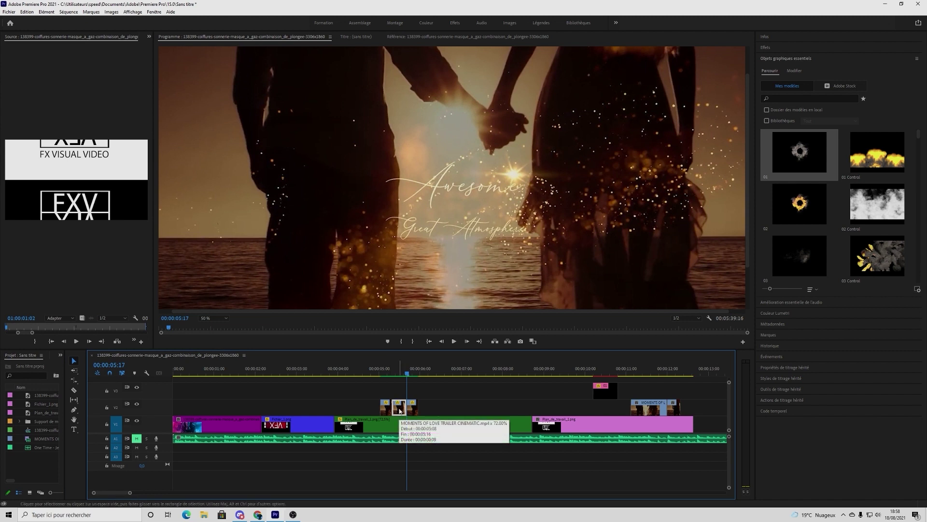
{"action": "key", "text": "Delete"}
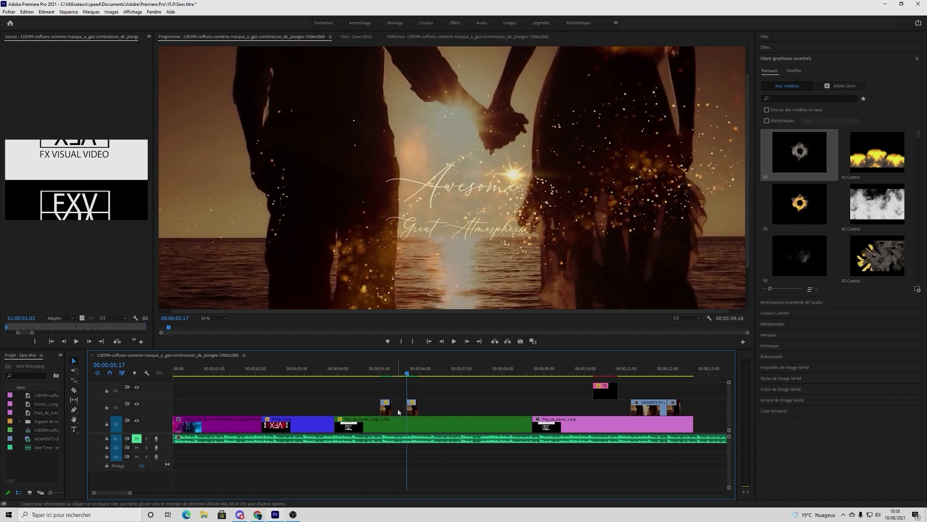
{"action": "left_click_drag", "start_coordinate": [413, 412], "coordinate": [406, 422]}
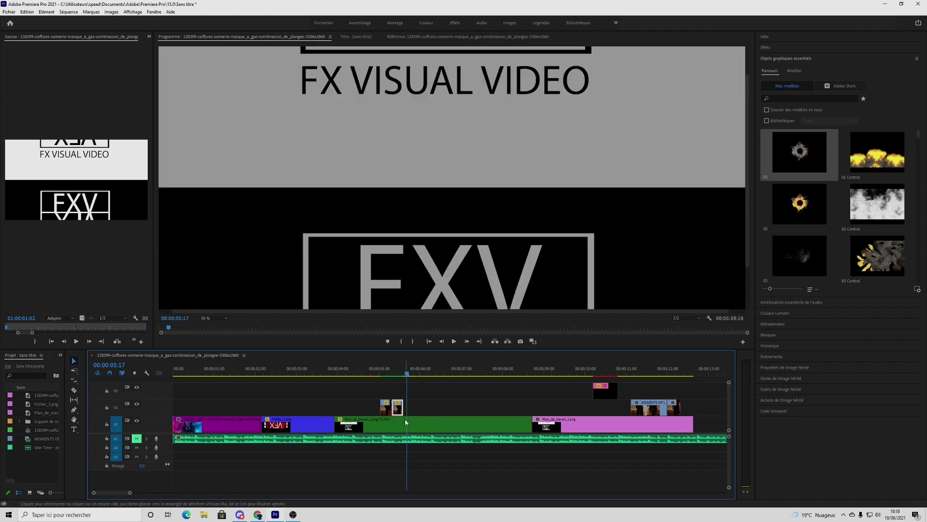
Extend the end of the short second MOMENTS OF LOVE piece on V2 to restore more of its footage
{"action": "left_click", "coordinate": [400, 385]}
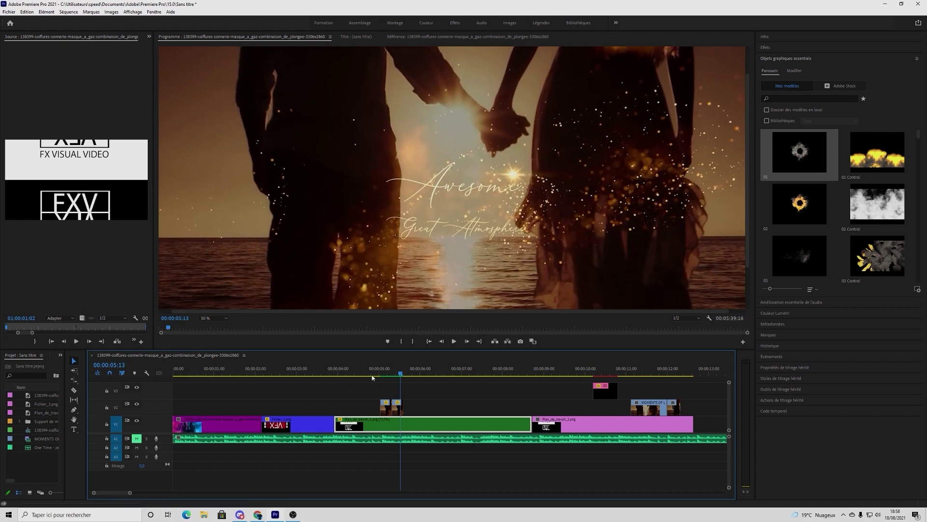
{"action": "mouse_move", "coordinate": [401, 374]}
{"action": "left_mouse_down"}
{"action": "mouse_move", "coordinate": [380, 372]}
{"action": "mouse_move", "coordinate": [392, 371]}
{"action": "left_mouse_up"}
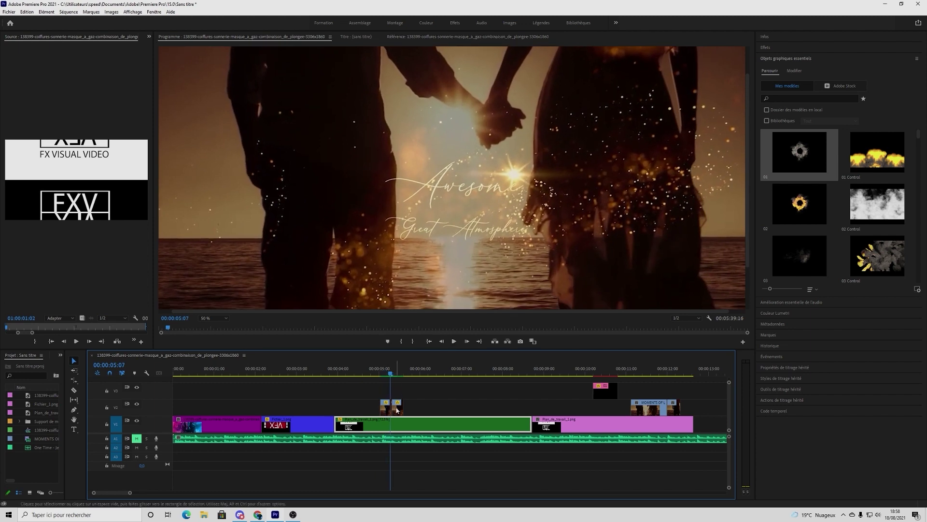
{"action": "left_click_drag", "start_coordinate": [399, 409], "coordinate": [450, 406]}
Split the extended piece on V2 at 00:00:05:15 and remove the sliver before the cut
{"action": "left_click", "coordinate": [74, 390]}
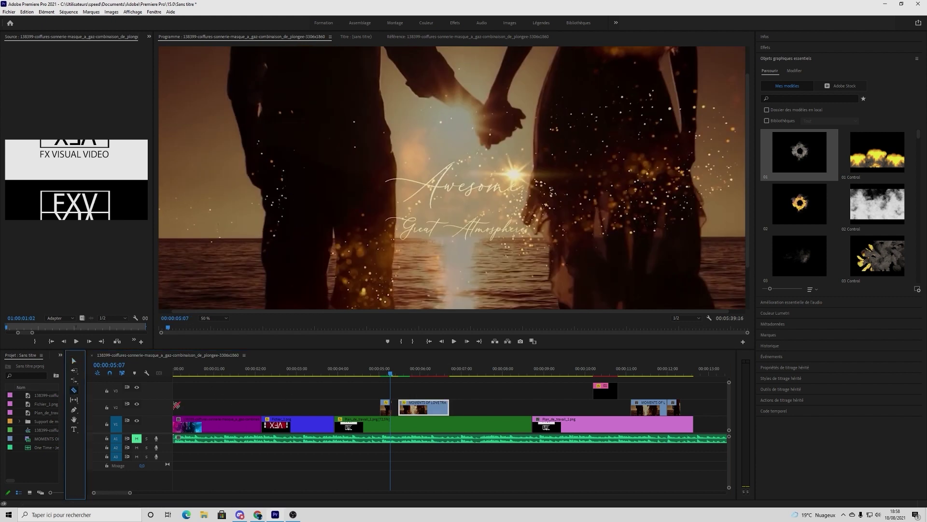
{"action": "left_click_drag", "start_coordinate": [391, 374], "coordinate": [403, 375]}
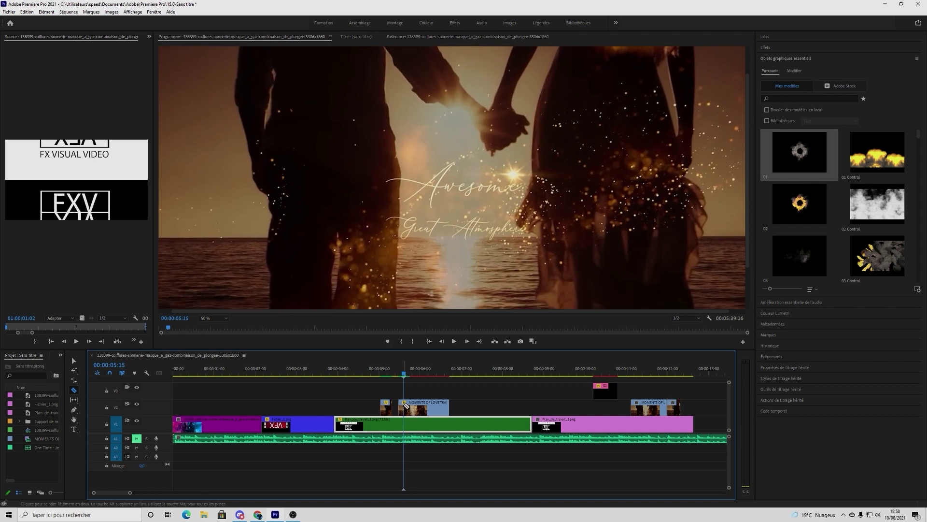
{"action": "left_click", "coordinate": [406, 407]}
{"action": "key", "text": "v"}
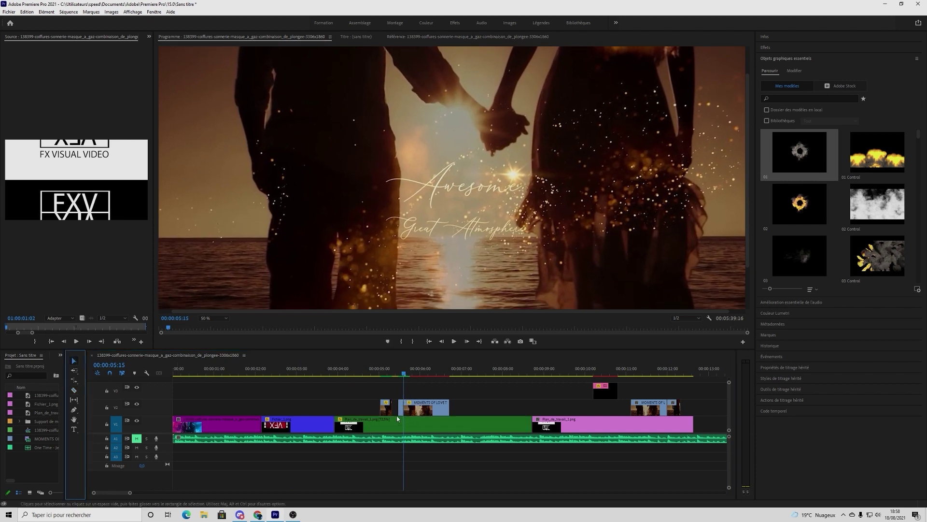
{"action": "left_click", "coordinate": [401, 411]}
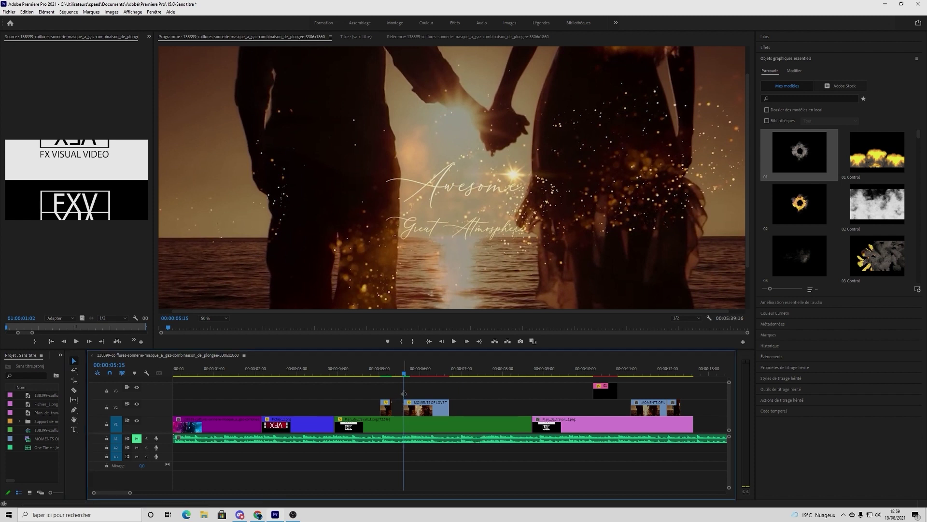
Cut the extended V2 piece at 00:00:06:10 and delete the part after the cut
{"action": "left_click_drag", "start_coordinate": [404, 375], "coordinate": [437, 381]}
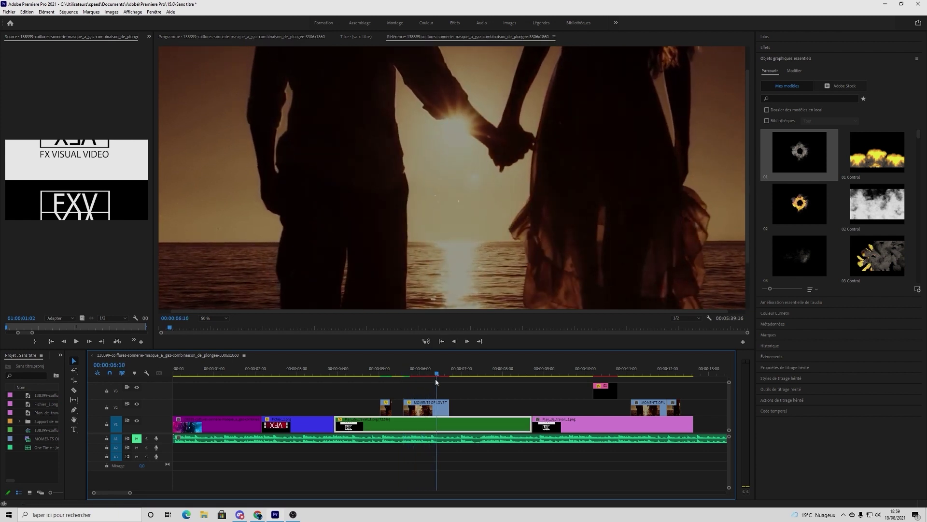
{"action": "left_click", "coordinate": [74, 389]}
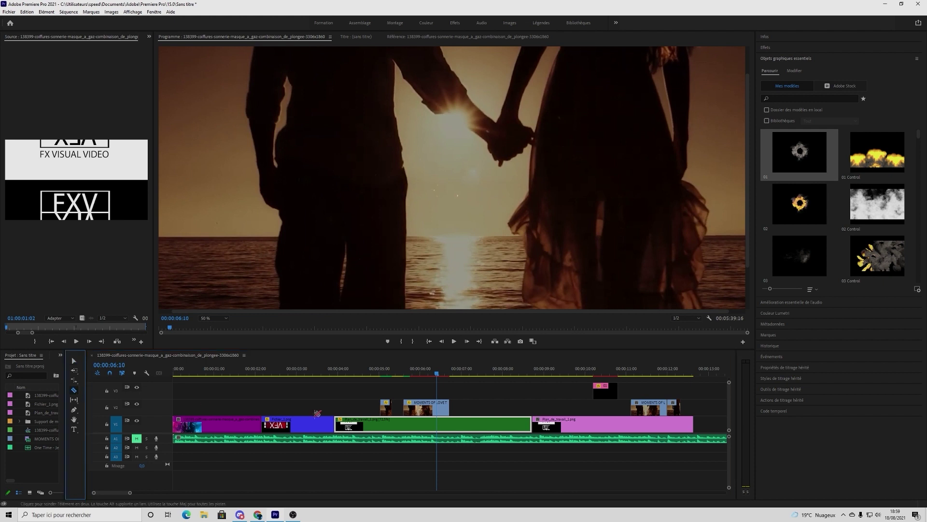
{"action": "left_click", "coordinate": [437, 406]}
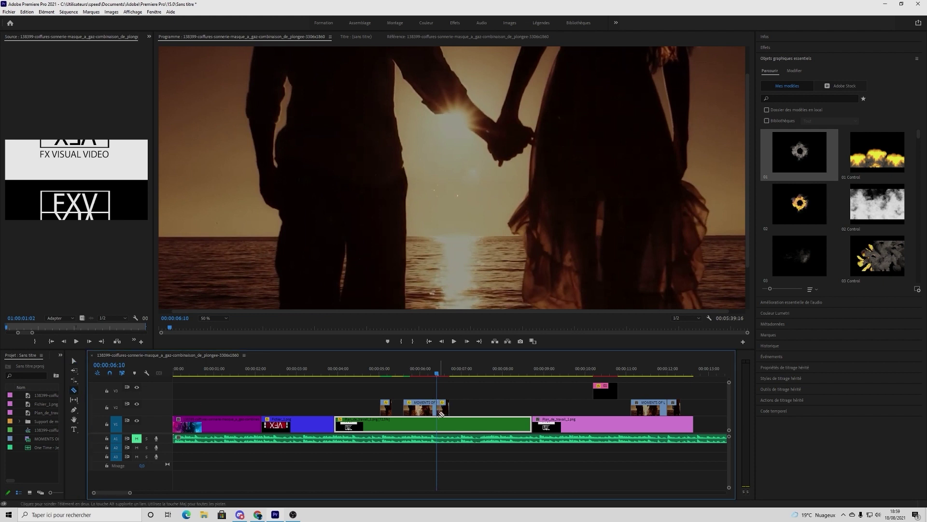
{"action": "left_click", "coordinate": [74, 361]}
{"action": "left_click", "coordinate": [446, 410]}
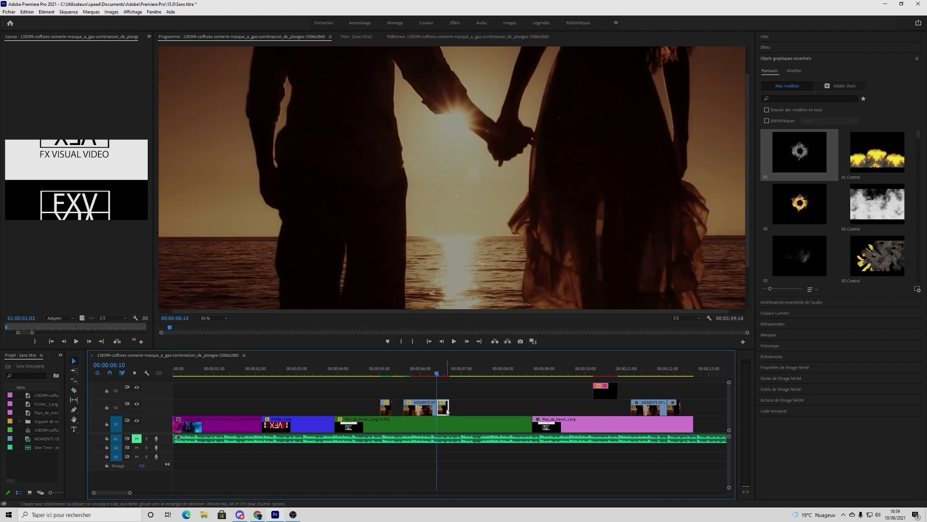
{"action": "key", "text": "Delete"}
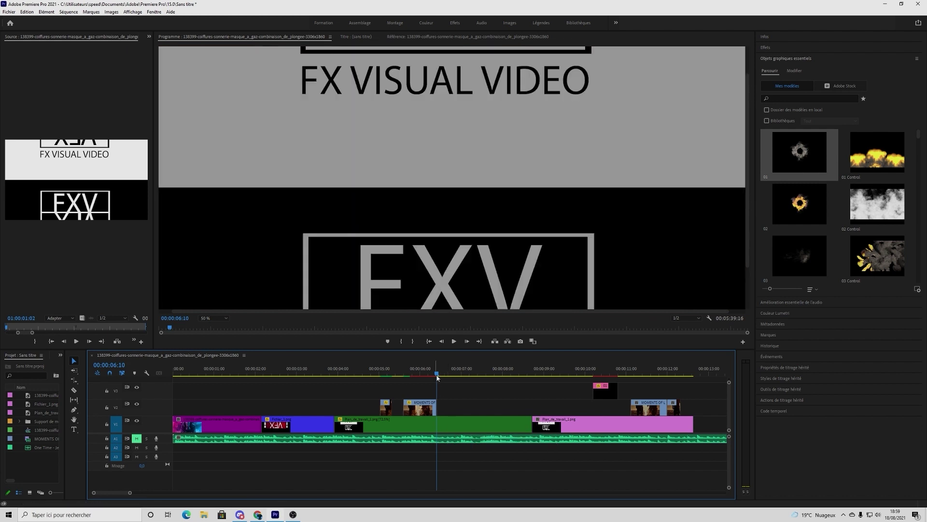
Split the remaining long MOMENTS OF LOVE piece on V2 at 00:00:05:22 and 00:00:06:02
{"action": "left_click_drag", "start_coordinate": [436, 375], "coordinate": [415, 379]}
{"action": "key", "text": "c"}
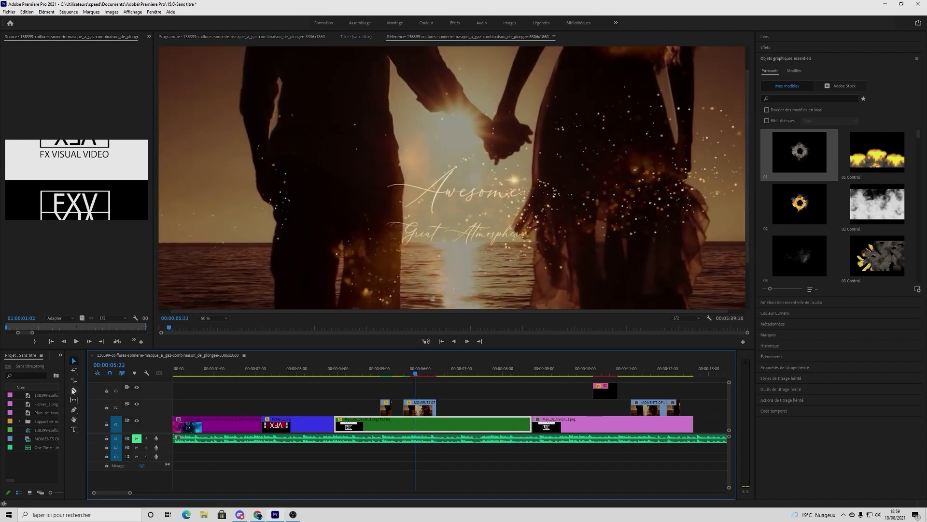
{"action": "left_click", "coordinate": [415, 408]}
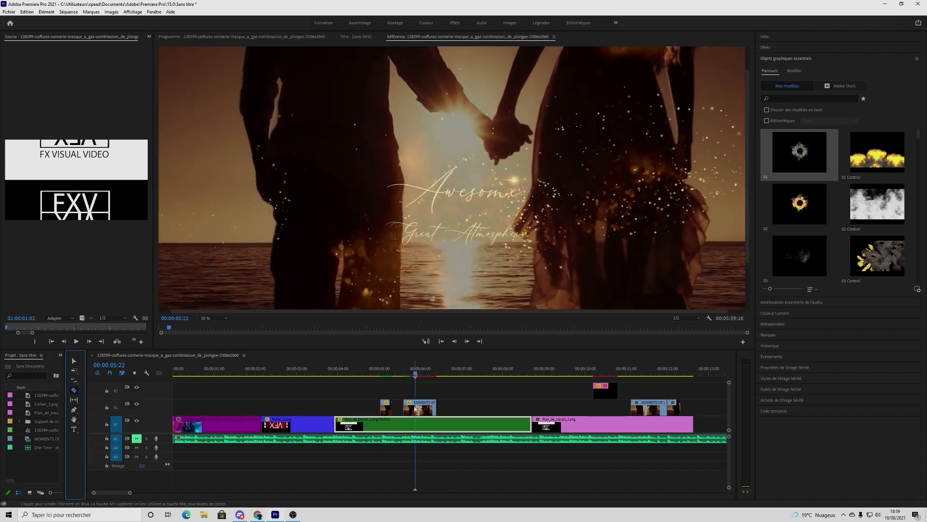
{"action": "left_click", "coordinate": [423, 376]}
{"action": "left_click_drag", "start_coordinate": [424, 377], "coordinate": [425, 377]}
{"action": "left_click", "coordinate": [424, 406]}
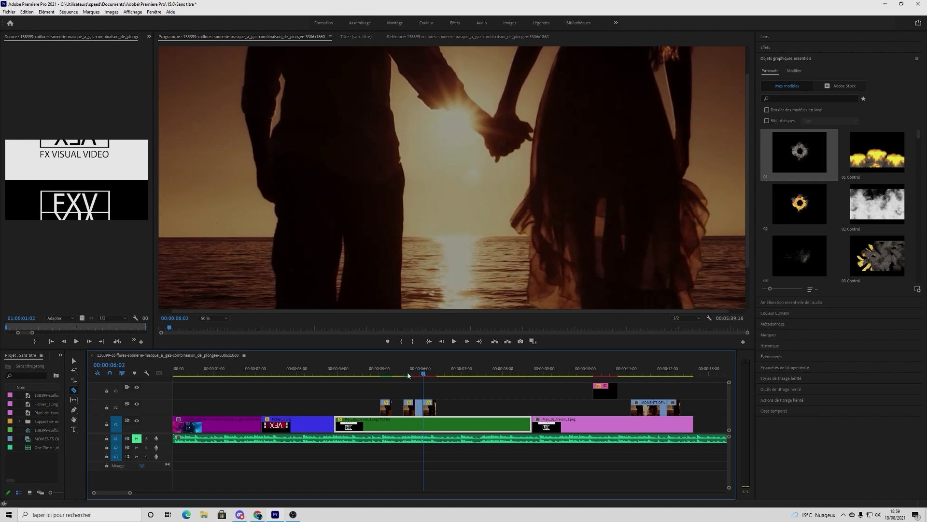
Delete the segment between the two new cuts and move the last piece back against the one starting at 00:00:05:15
{"action": "left_click", "coordinate": [74, 360]}
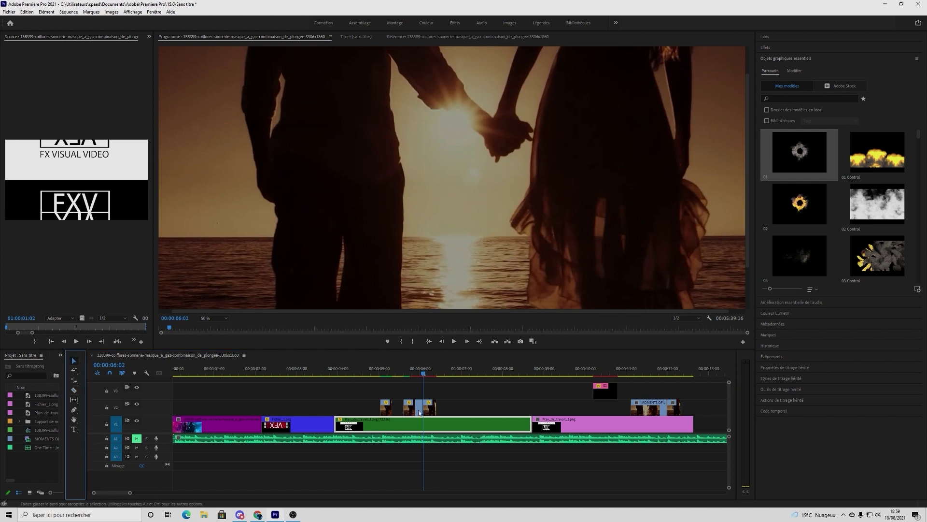
{"action": "left_click", "coordinate": [420, 409]}
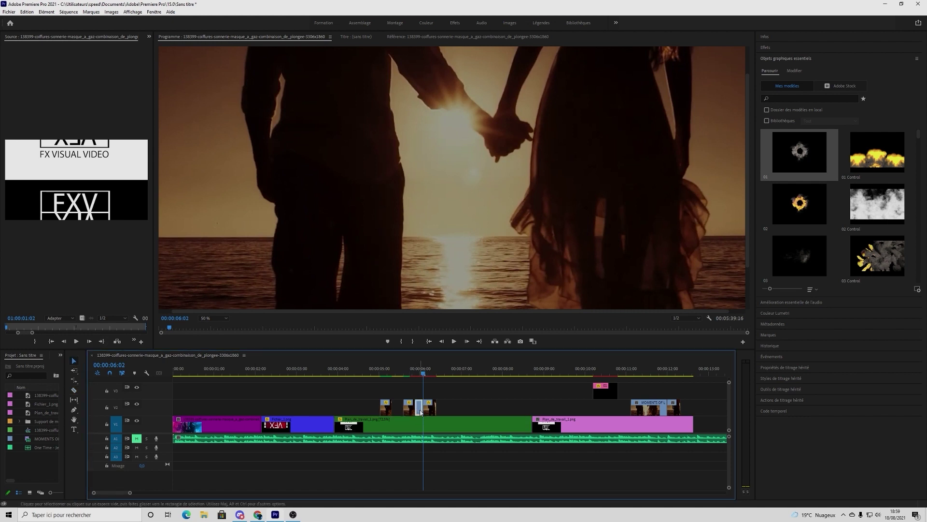
{"action": "key", "text": "Delete"}
{"action": "left_click_drag", "start_coordinate": [430, 407], "coordinate": [421, 409]}
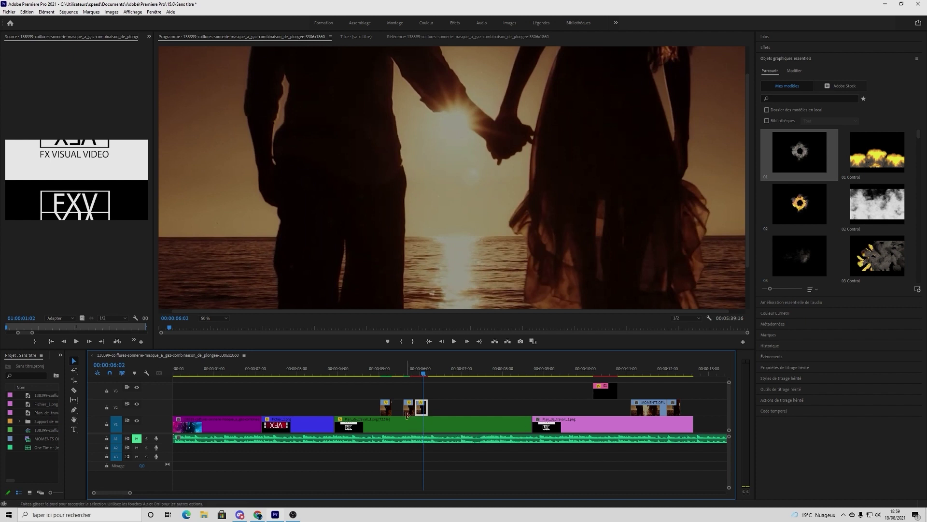
Scrub through the cut pieces, then remove them from V2 along with the green Plan_de_travail clip beneath them on V1
{"action": "left_click", "coordinate": [408, 375]}
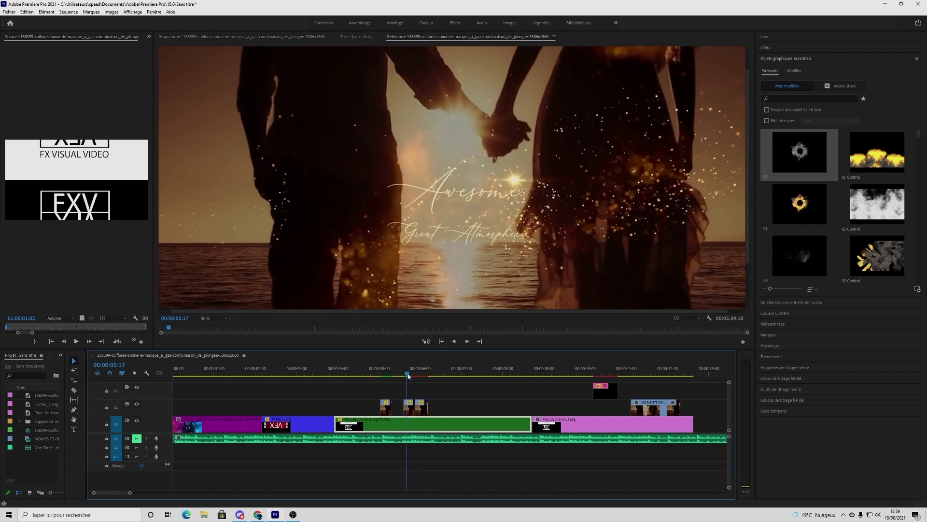
{"action": "left_click_drag", "start_coordinate": [408, 376], "coordinate": [423, 376]}
{"action": "key", "text": "Delete"}
{"action": "left_click", "coordinate": [377, 407]}
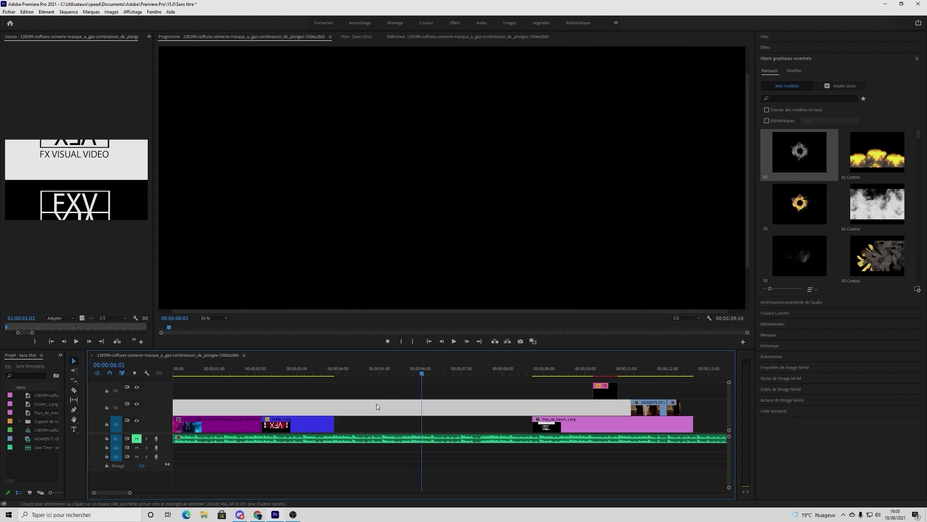
{"action": "left_click", "coordinate": [408, 420]}
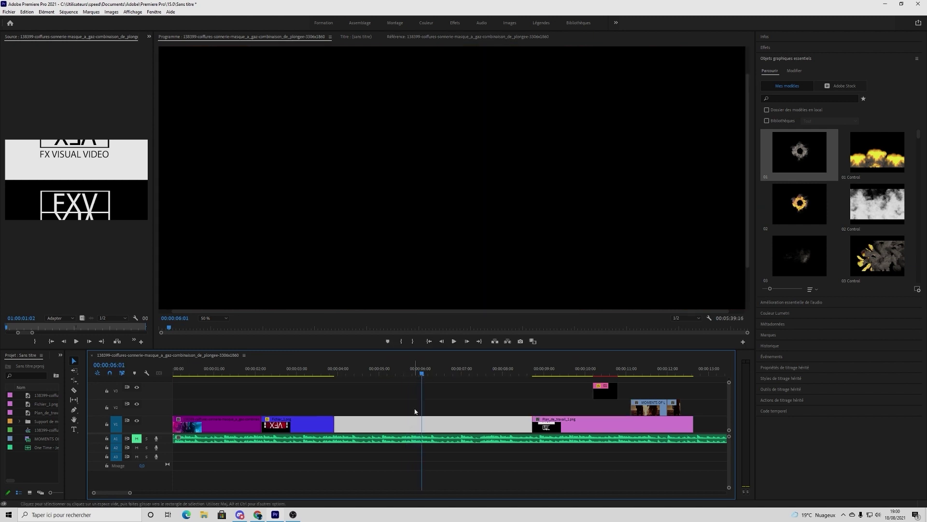
{"action": "left_click", "coordinate": [390, 397]}
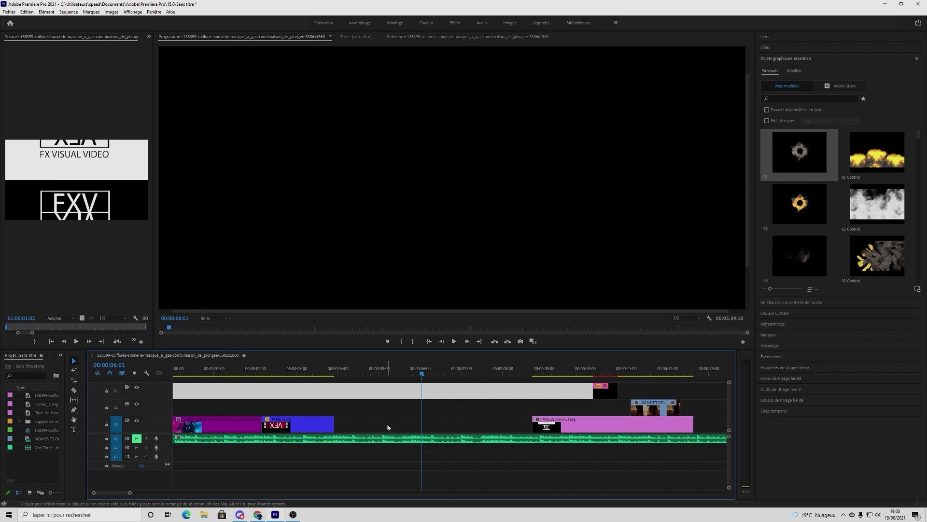
Shift the pink Plan_de_travail clip on V1 earlier to end with the V2 clips, and ripple delete the gap before it
{"action": "left_click", "coordinate": [592, 424]}
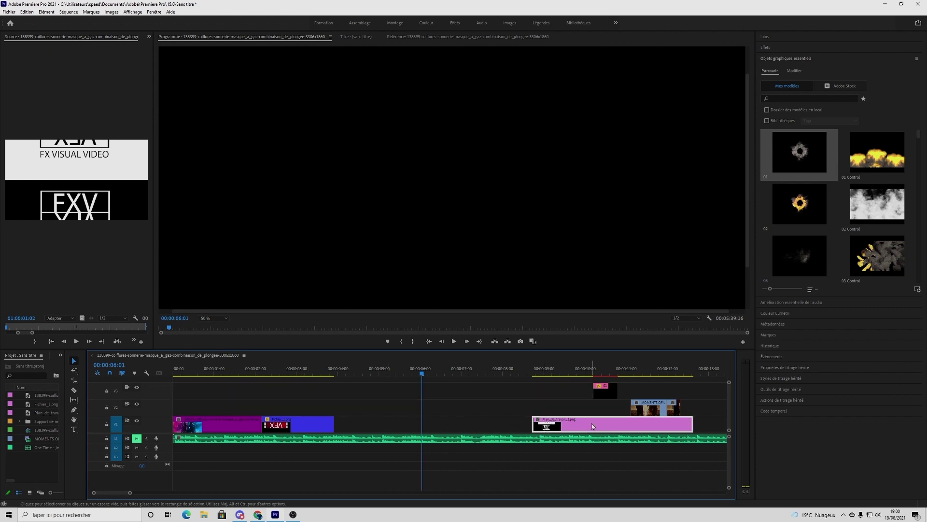
{"action": "mouse_move", "coordinate": [592, 423]}
{"action": "left_mouse_down"}
{"action": "mouse_move", "coordinate": [400, 426]}
{"action": "mouse_move", "coordinate": [586, 423]}
{"action": "left_mouse_up"}
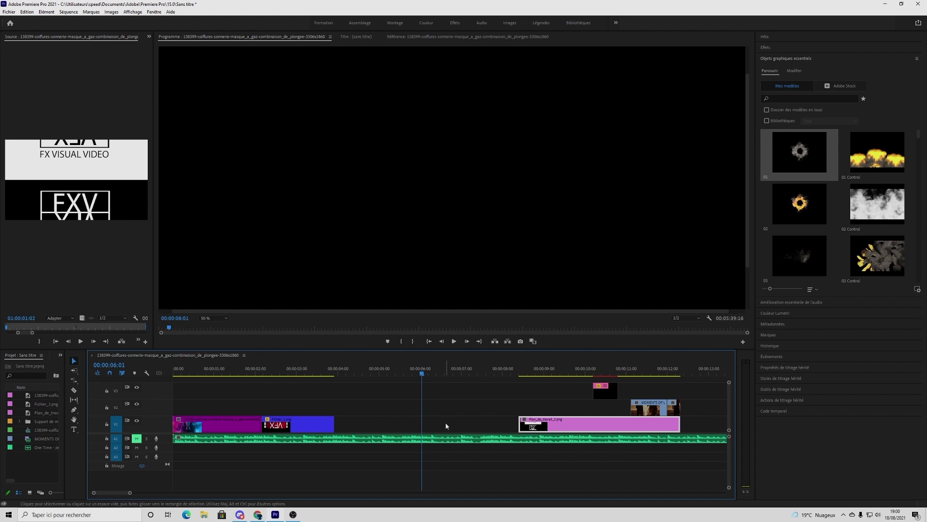
{"action": "left_click", "coordinate": [447, 426]}
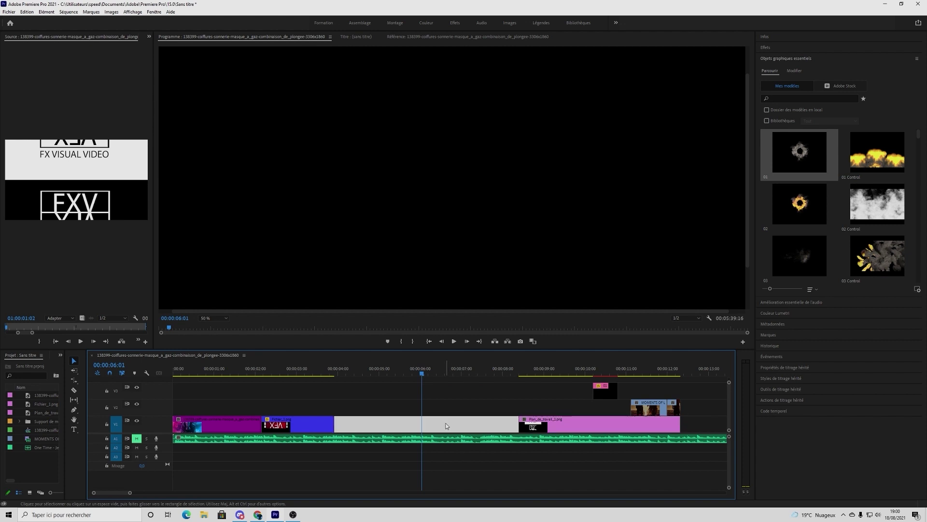
{"action": "right_click", "coordinate": [446, 426]}
{"action": "left_click", "coordinate": [480, 428]}
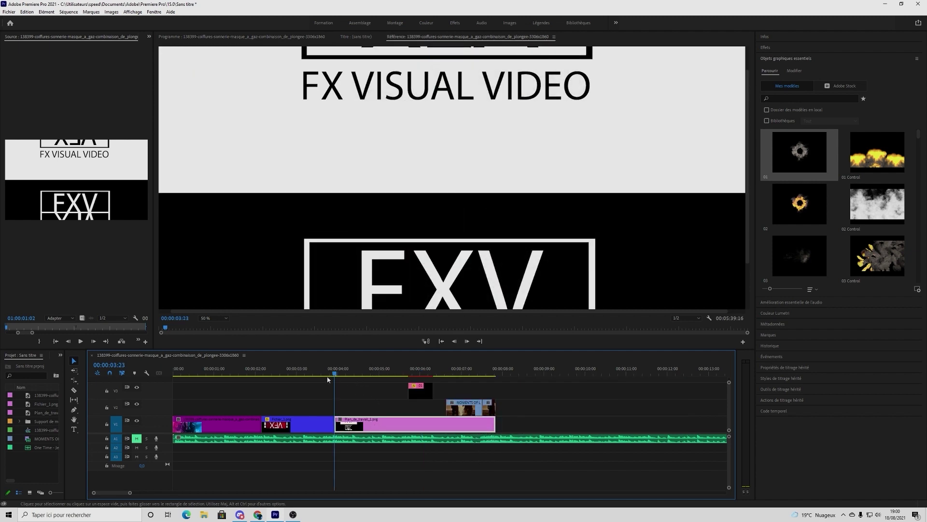
Split the middle MOMENTS OF LOVE piece on V2 at 00:00:07:04 with the Razor and scrub across the cut
{"action": "left_click_drag", "start_coordinate": [323, 376], "coordinate": [342, 376]}
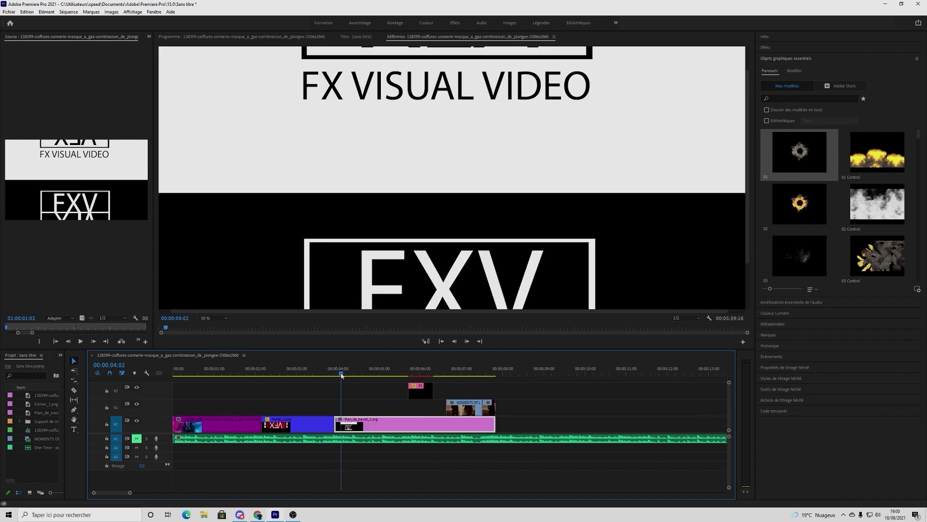
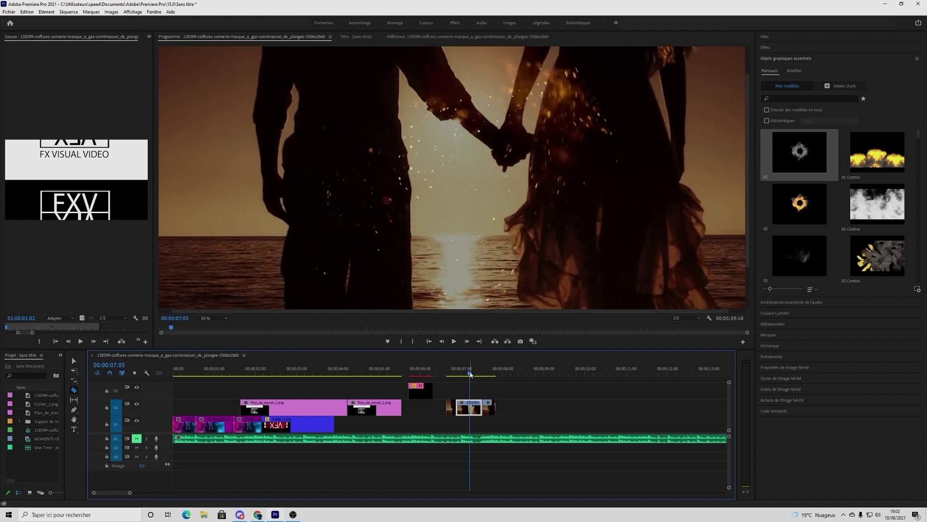
{"action": "left_click", "coordinate": [468, 375]}
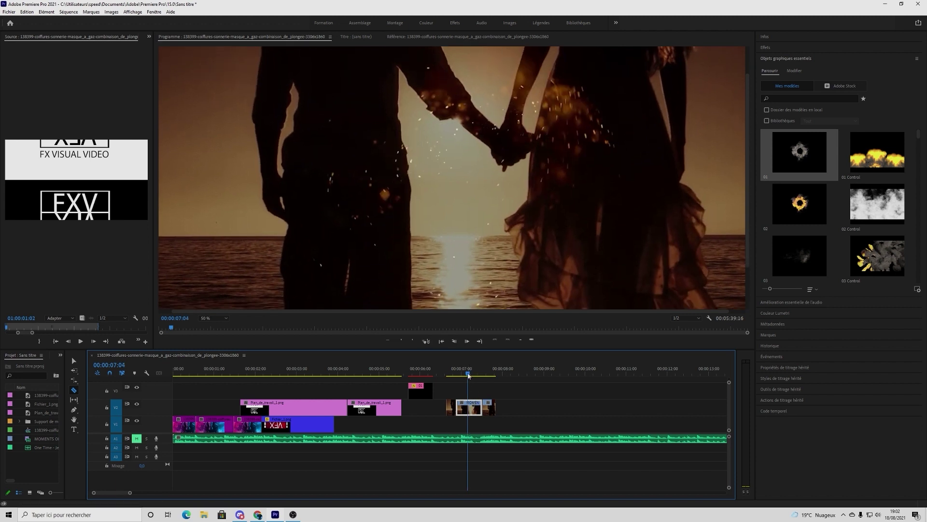
{"action": "left_click", "coordinate": [469, 406]}
{"action": "left_click_drag", "start_coordinate": [469, 375], "coordinate": [478, 376]}
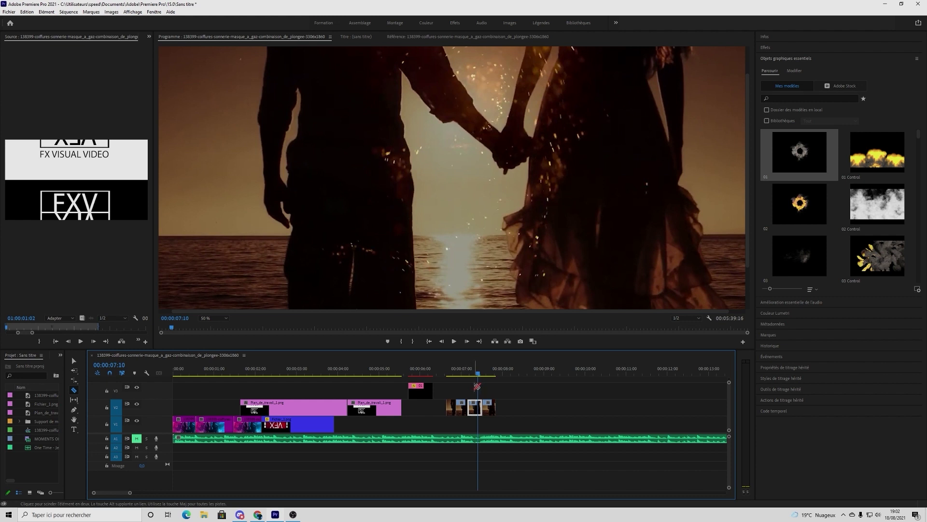
{"action": "left_click_drag", "start_coordinate": [477, 375], "coordinate": [477, 376]}
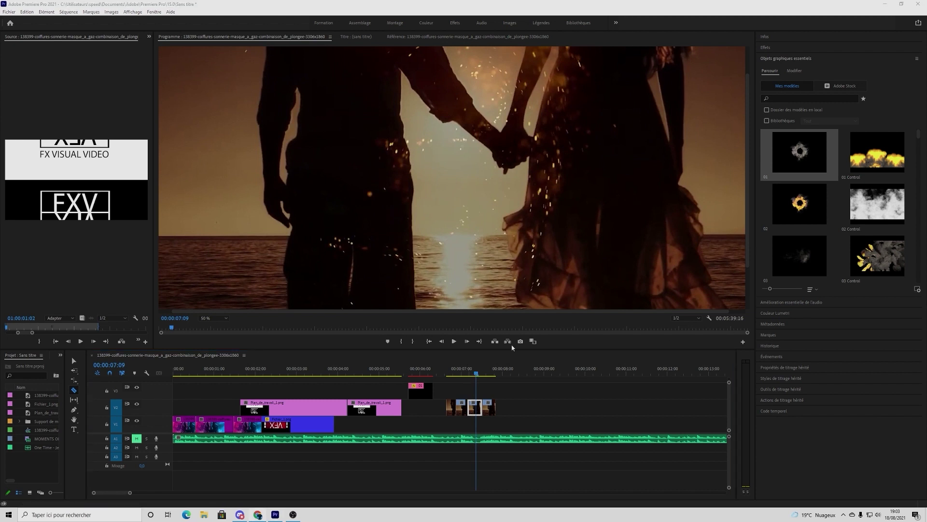
{"action": "left_click_drag", "start_coordinate": [477, 373], "coordinate": [477, 373]}
Extend the end of the last MOMENTS OF LOVE piece on V2 to shortly before 00:00:12:00
{"action": "left_click", "coordinate": [74, 399]}
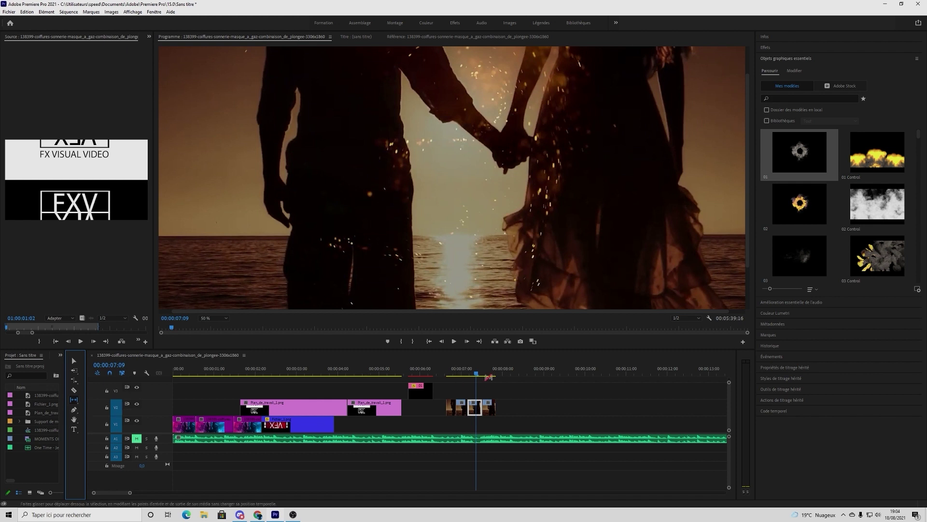
{"action": "left_click_drag", "start_coordinate": [477, 374], "coordinate": [360, 375]}
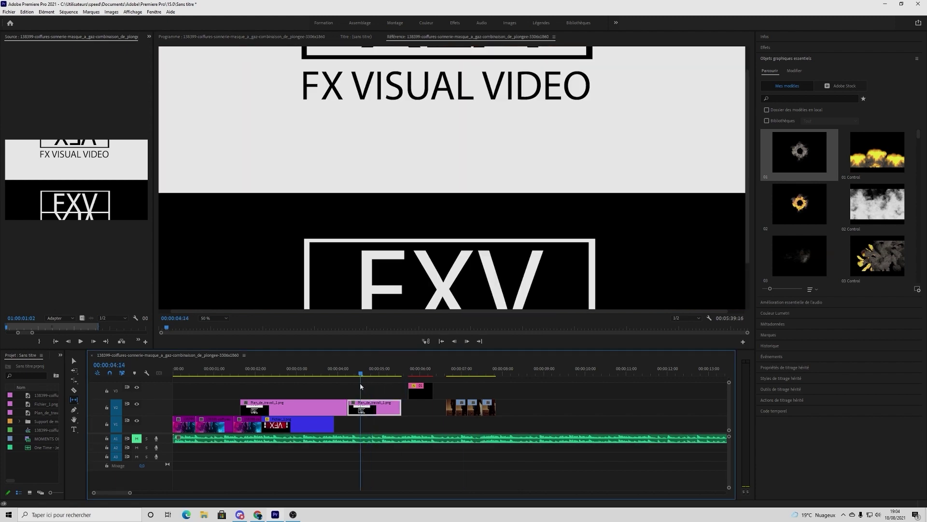
{"action": "left_click", "coordinate": [370, 409]}
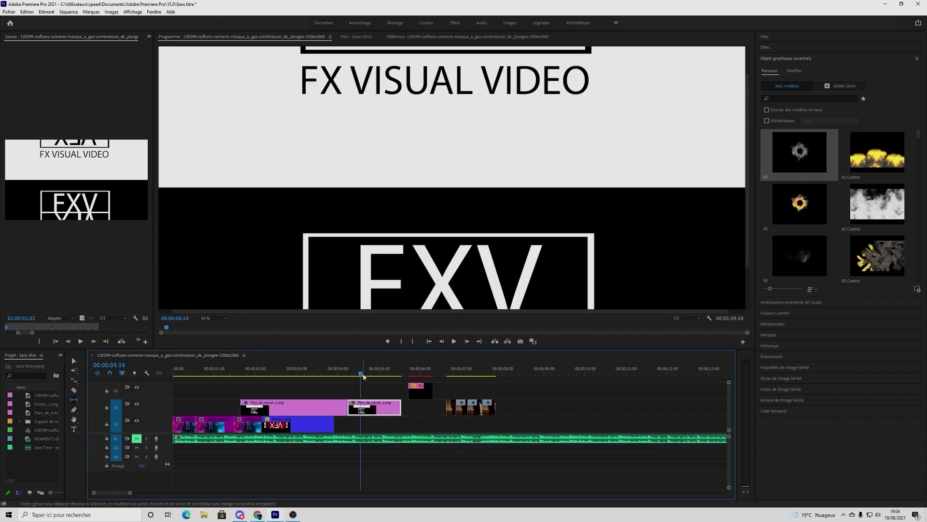
{"action": "left_click_drag", "start_coordinate": [445, 375], "coordinate": [657, 407]}
{"action": "key", "text": "v"}
{"action": "left_click_drag", "start_coordinate": [485, 374], "coordinate": [491, 374]}
Slip the content of the extended MOMENTS OF LOVE piece by about 00:00:01:20 with the Slip tool
{"action": "left_click", "coordinate": [75, 400]}
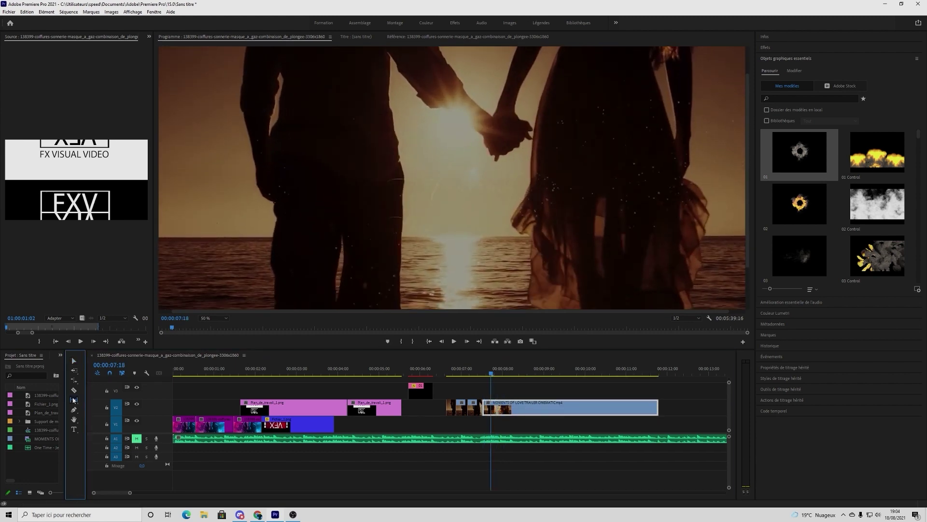
{"action": "left_click_drag", "start_coordinate": [484, 409], "coordinate": [485, 409]}
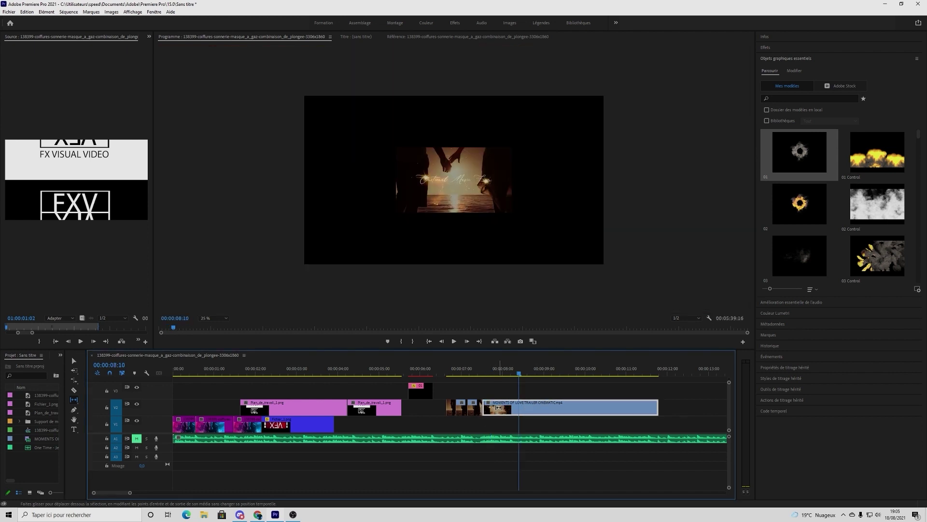
{"action": "left_click_drag", "start_coordinate": [498, 407], "coordinate": [574, 409]}
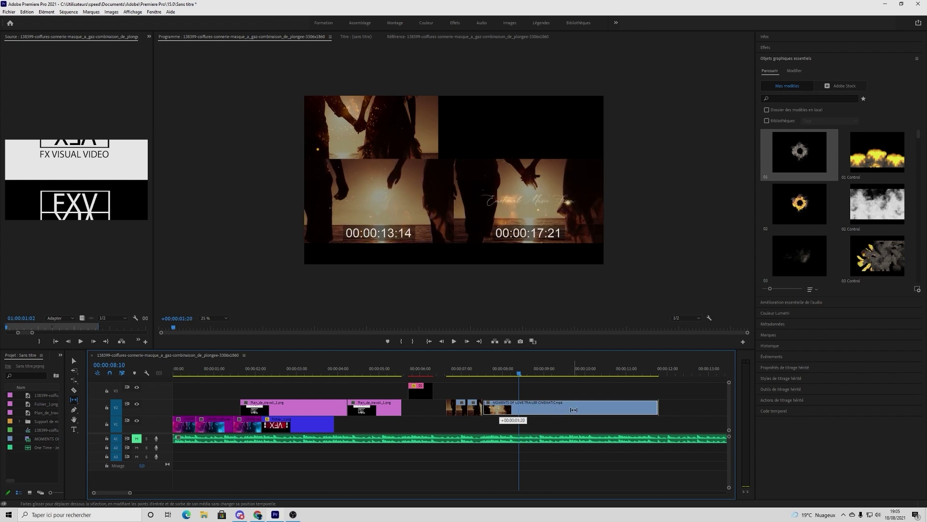
{"action": "left_click_drag", "start_coordinate": [573, 409], "coordinate": [574, 409]}
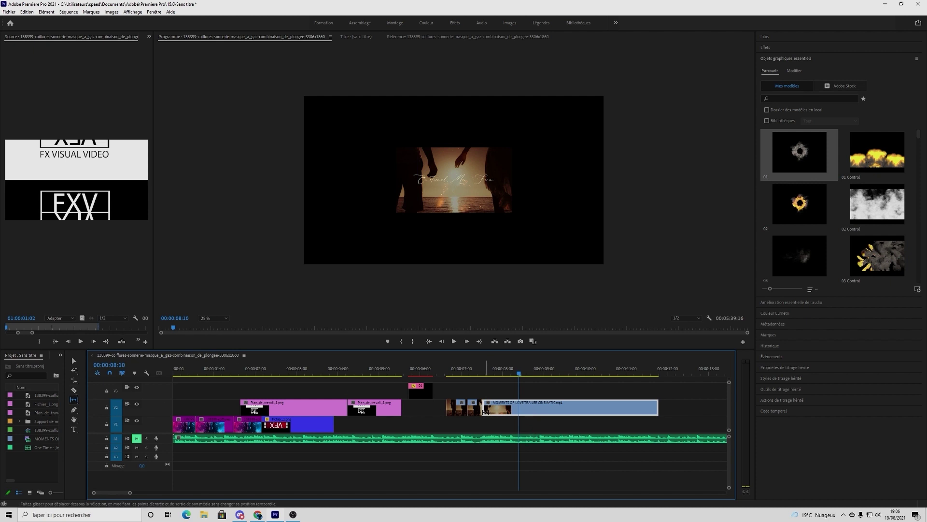
Trim the start of the long MOMENTS OF LOVE piece to 00:00:08:10 and set the program monitor zoom to 50 %
{"action": "left_click", "coordinate": [74, 360]}
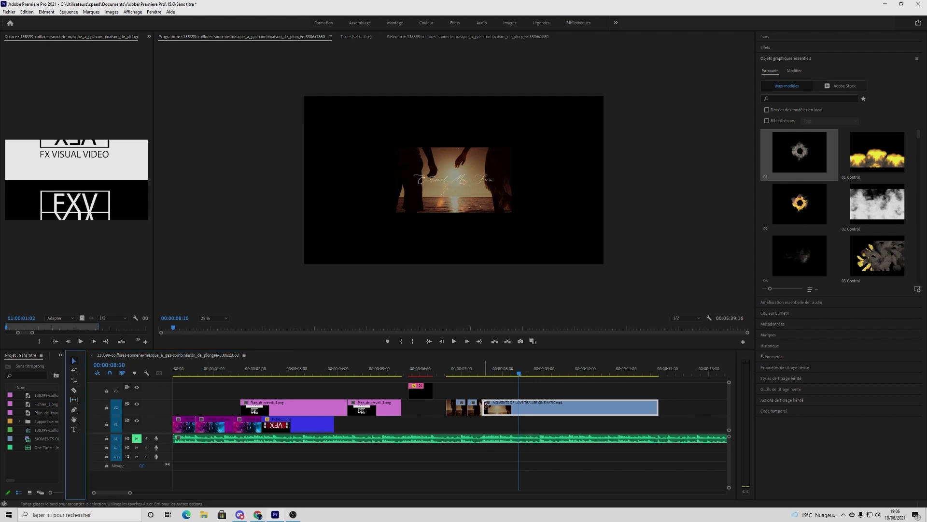
{"action": "left_click_drag", "start_coordinate": [485, 404], "coordinate": [519, 406]}
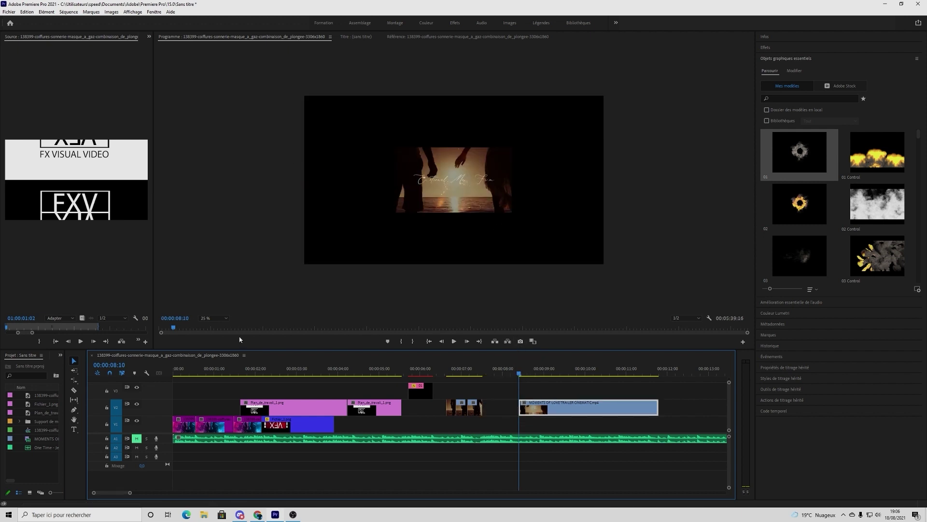
{"action": "left_click", "coordinate": [208, 318]}
{"action": "left_click", "coordinate": [212, 351]}
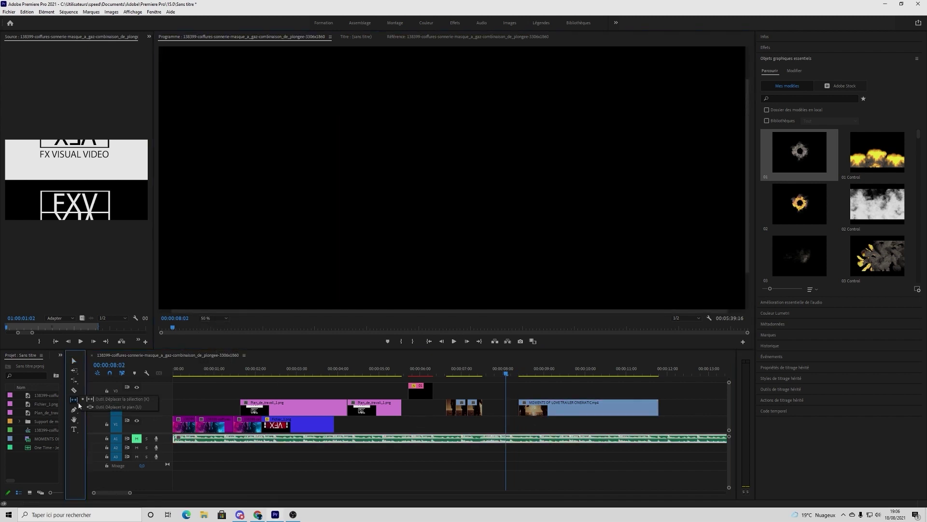
Slide the third short MOMENTS OF LOVE piece between its neighbours, bring the long piece back against it, and play from 00:00:07:08
{"action": "left_click_drag", "start_coordinate": [74, 400], "coordinate": [106, 410]}
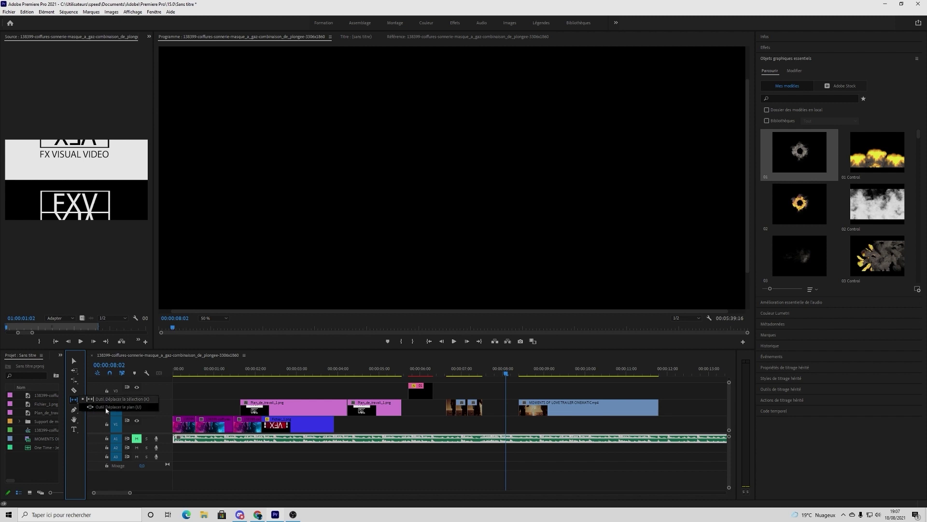
{"action": "left_click", "coordinate": [106, 410]}
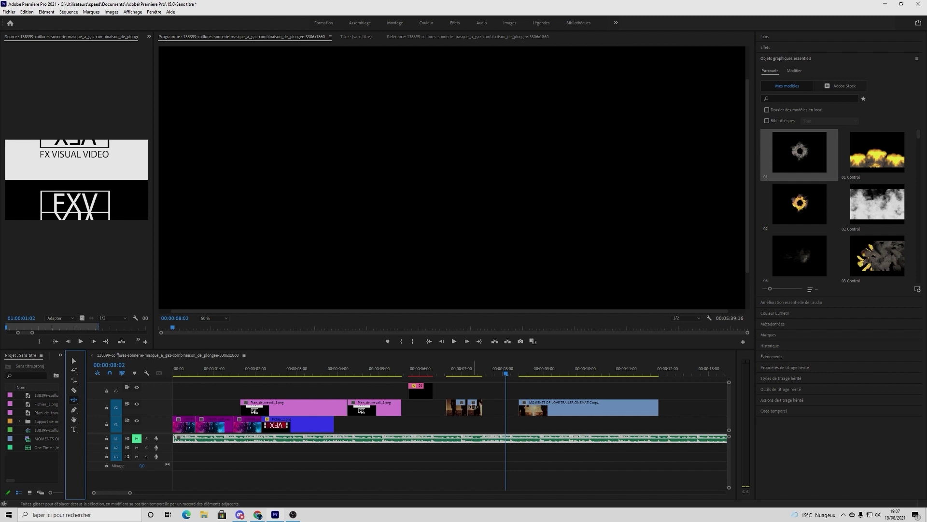
{"action": "mouse_move", "coordinate": [467, 408]}
{"action": "left_mouse_down"}
{"action": "mouse_move", "coordinate": [459, 408]}
{"action": "mouse_move", "coordinate": [466, 409]}
{"action": "left_mouse_up"}
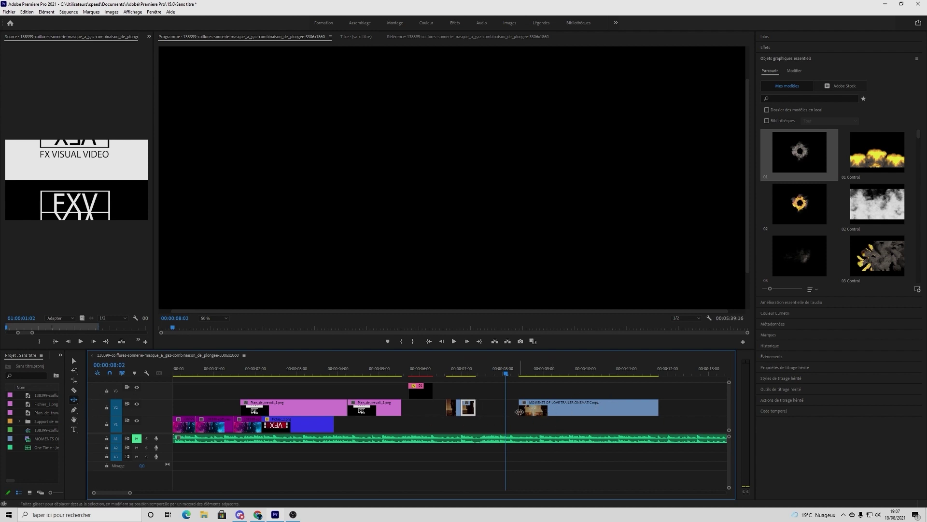
{"action": "left_click", "coordinate": [549, 406]}
{"action": "left_click_drag", "start_coordinate": [549, 405], "coordinate": [478, 409]}
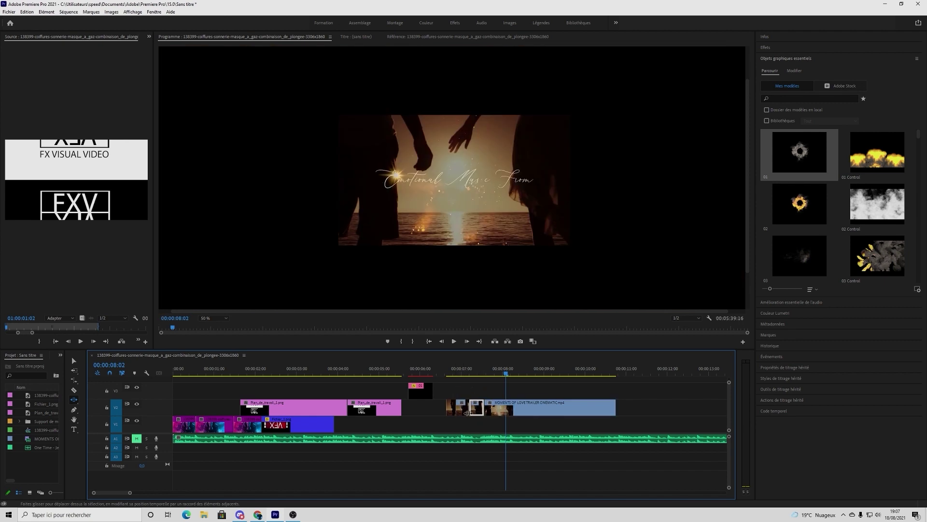
{"action": "left_click_drag", "start_coordinate": [506, 374], "coordinate": [482, 383]}
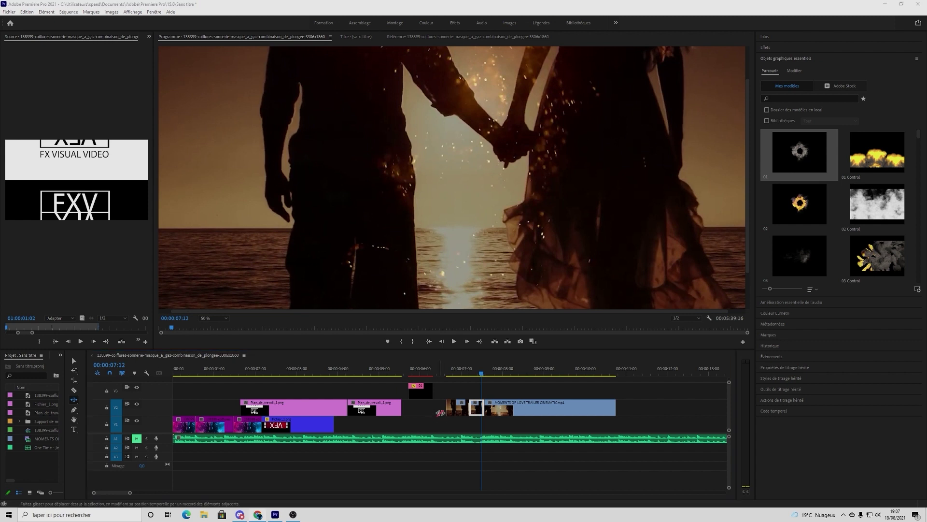
{"action": "mouse_move", "coordinate": [483, 376]}
{"action": "left_mouse_down"}
{"action": "mouse_move", "coordinate": [467, 375]}
{"action": "mouse_move", "coordinate": [476, 375]}
{"action": "left_mouse_up"}
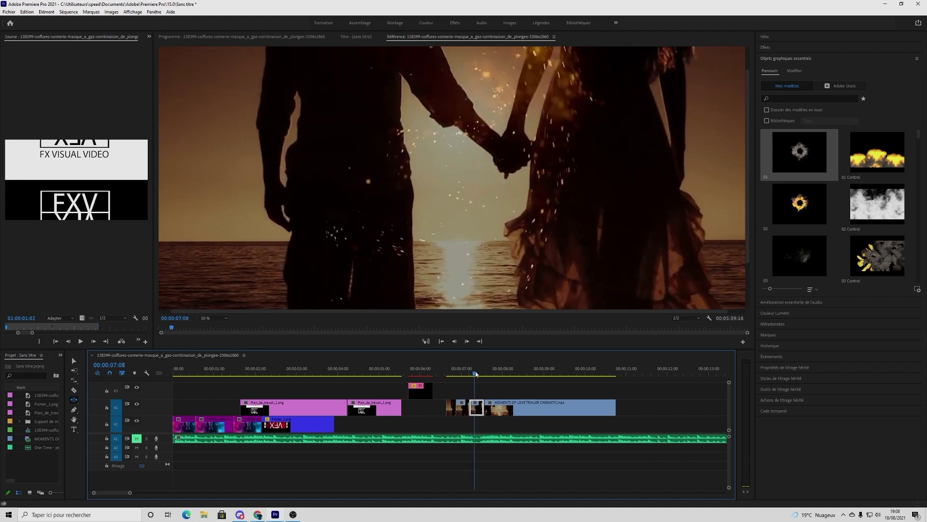
{"action": "key", "text": "space"}
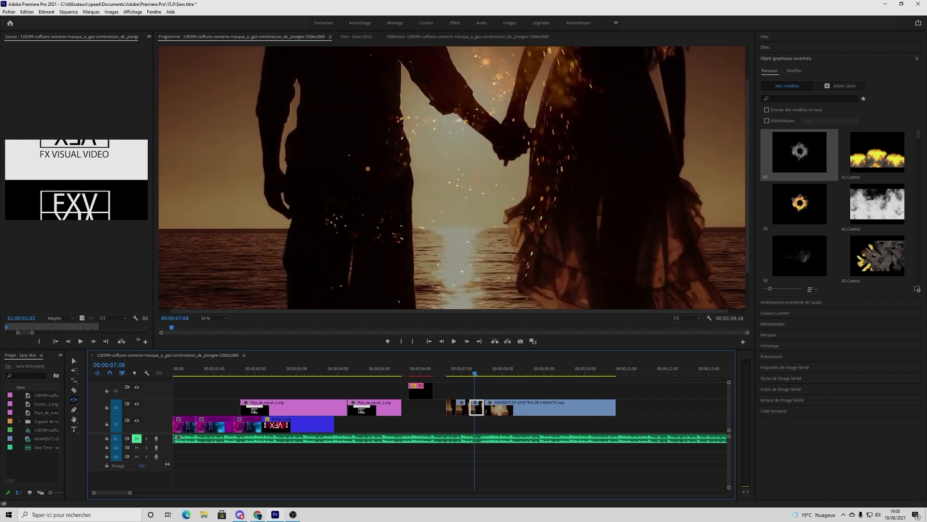
{"action": "key", "text": "space"}
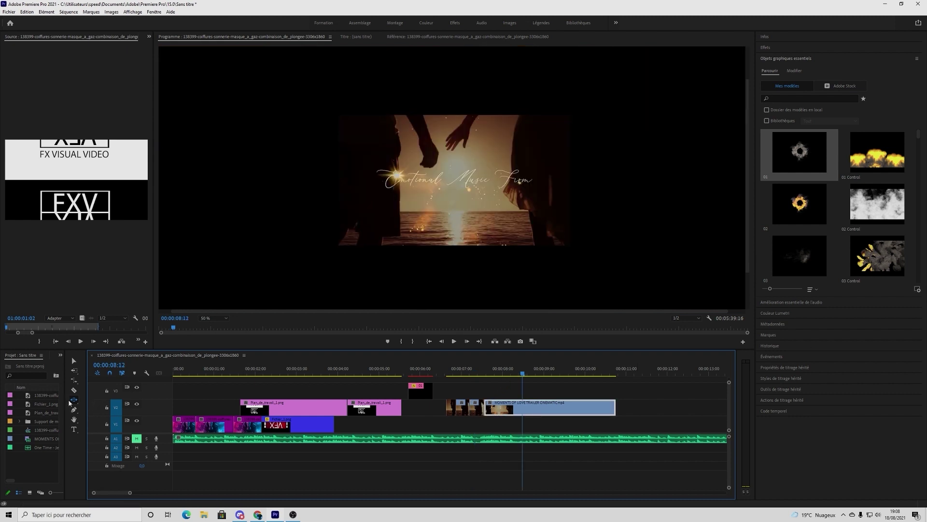
Show video keyframes in the timeline and add opacity keyframes on the long MOMENTS OF LOVE piece near 00:00:09:20 and at its end
{"action": "left_click", "coordinate": [148, 374]}
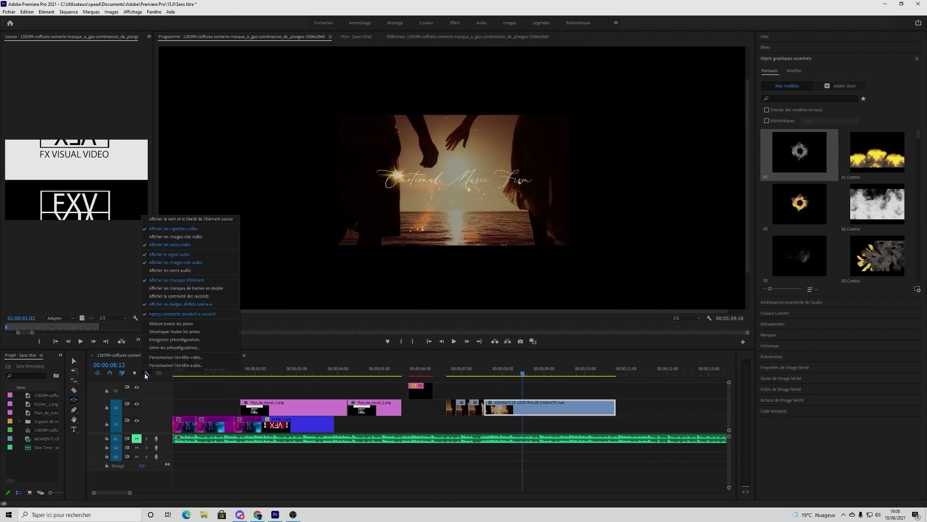
{"action": "left_click", "coordinate": [171, 239]}
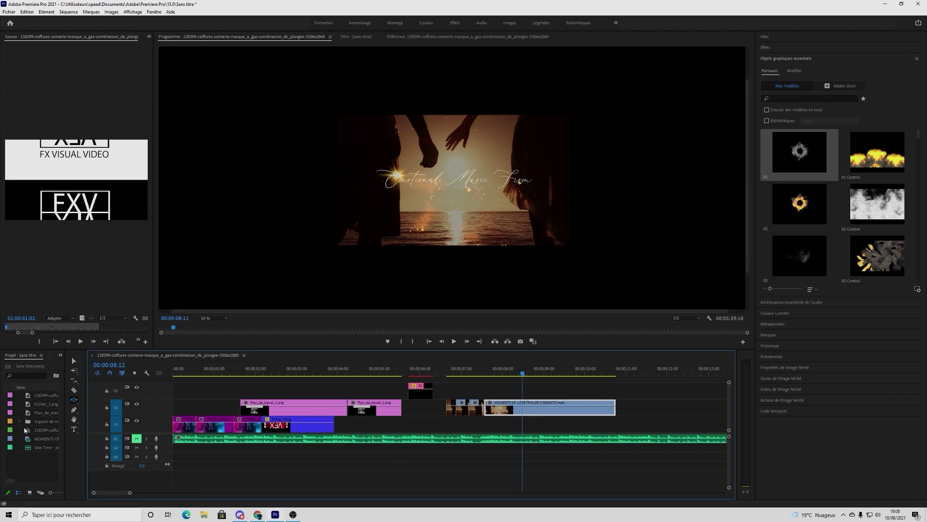
{"action": "left_click", "coordinate": [75, 413]}
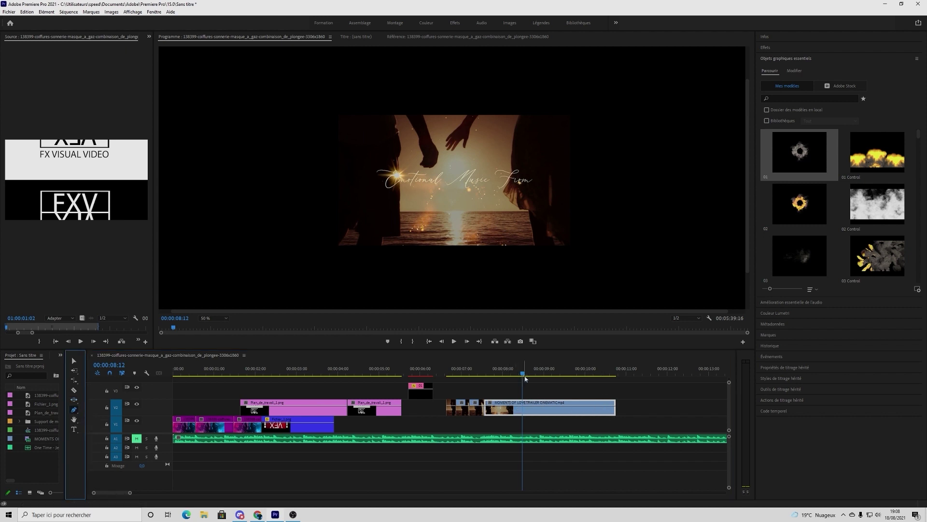
{"action": "left_click_drag", "start_coordinate": [523, 377], "coordinate": [578, 408]}
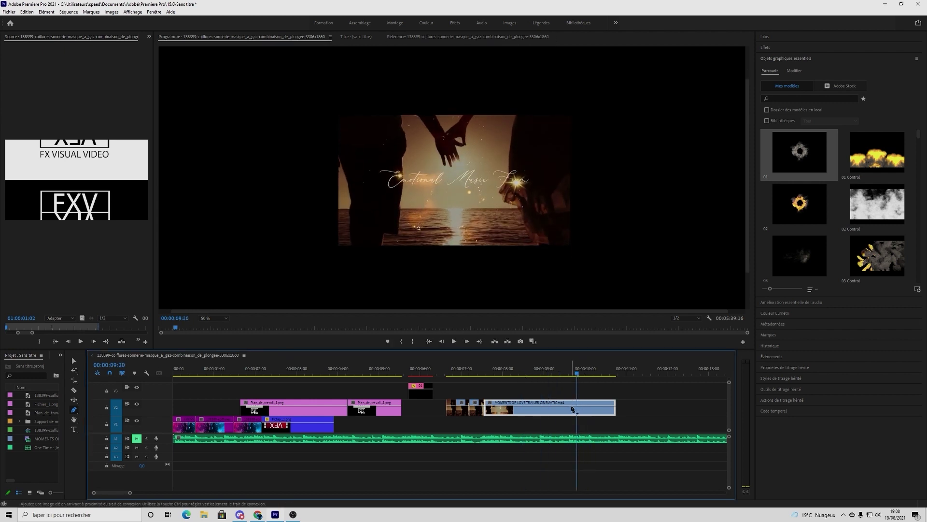
{"action": "left_click", "coordinate": [572, 406]}
{"action": "left_click_drag", "start_coordinate": [615, 407], "coordinate": [616, 408]}
Lower the end opacity keyframe to the bottom for a fade-out and move the first keyframe to the start of the piece
{"action": "left_click", "coordinate": [74, 360]}
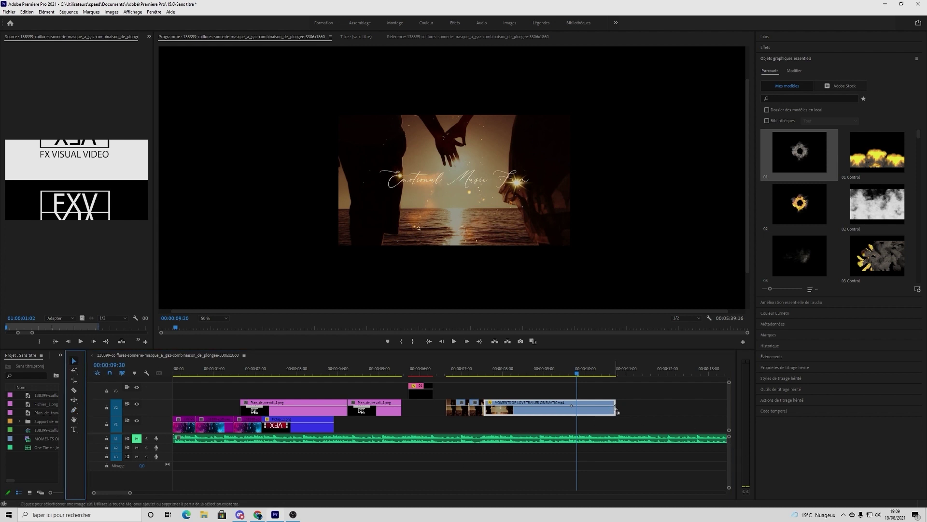
{"action": "left_click_drag", "start_coordinate": [616, 410], "coordinate": [615, 413]}
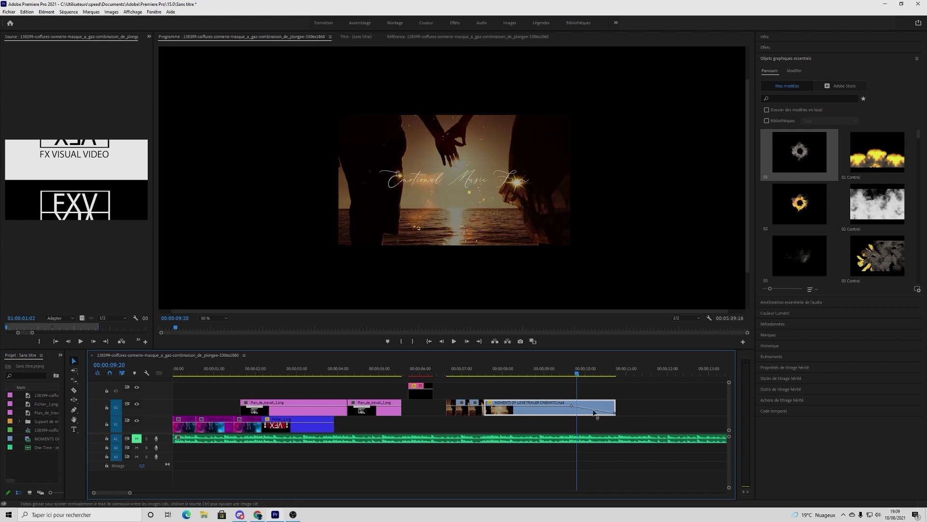
{"action": "left_click_drag", "start_coordinate": [577, 375], "coordinate": [534, 393]}
{"action": "mouse_move", "coordinate": [554, 391]}
{"action": "left_mouse_down"}
{"action": "mouse_move", "coordinate": [568, 393]}
{"action": "mouse_move", "coordinate": [537, 392]}
{"action": "mouse_move", "coordinate": [584, 389]}
{"action": "mouse_move", "coordinate": [559, 390]}
{"action": "left_mouse_up"}
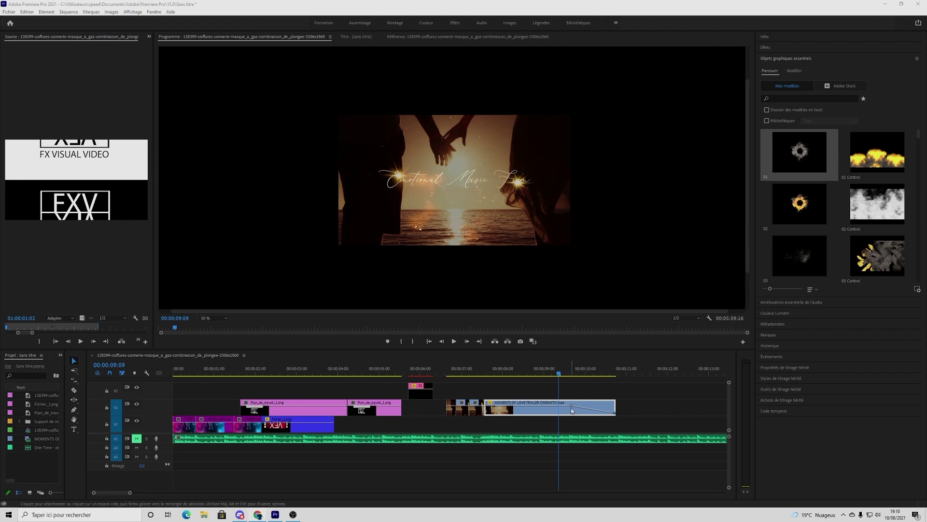
{"action": "left_click_drag", "start_coordinate": [574, 409], "coordinate": [487, 406]}
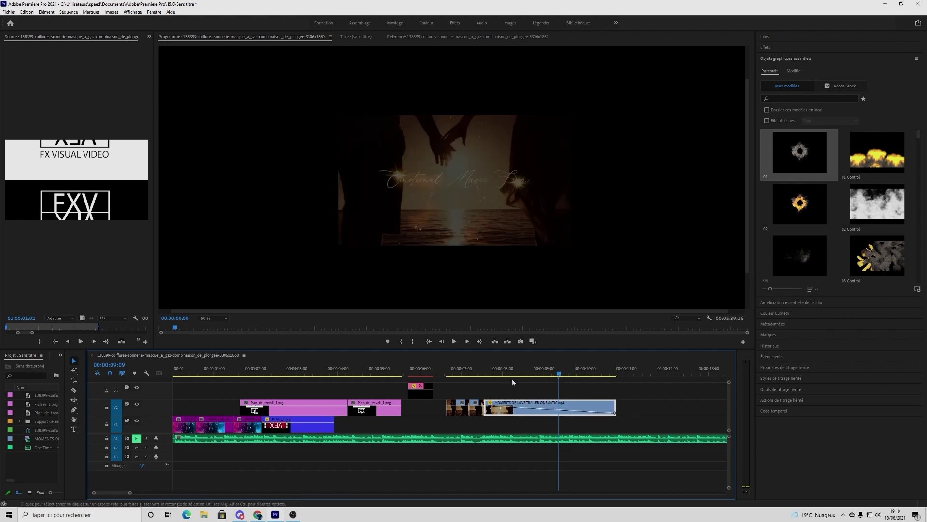
{"action": "left_click_drag", "start_coordinate": [559, 374], "coordinate": [605, 371]}
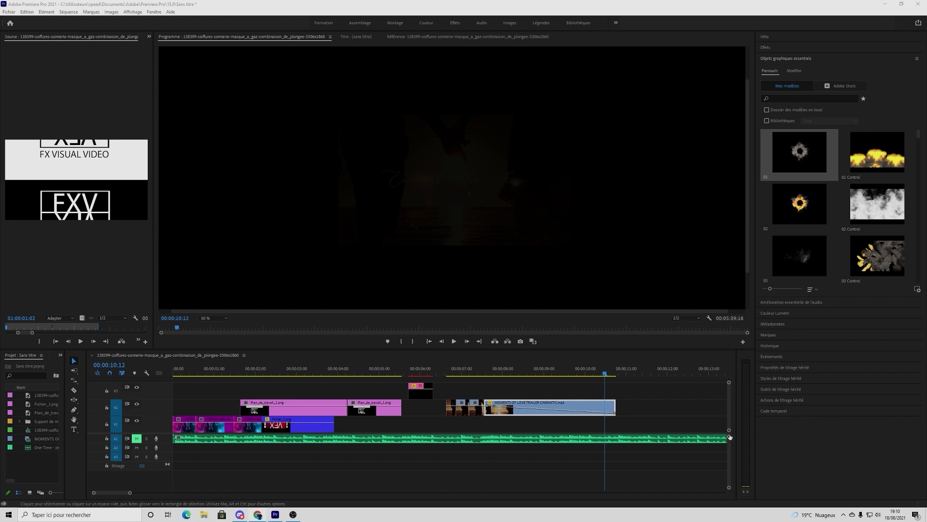
Enlarge audio track A1 and add three volume keyframes to its clip with the Pen tool, near 4.5, 7.8 and 10.8 seconds
{"action": "left_click_drag", "start_coordinate": [730, 438], "coordinate": [731, 443]}
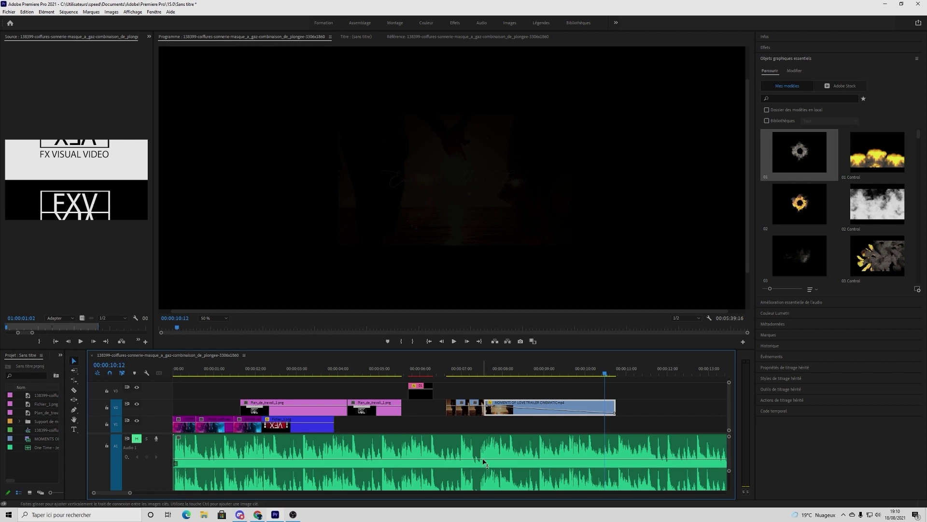
{"action": "left_click", "coordinate": [74, 410]}
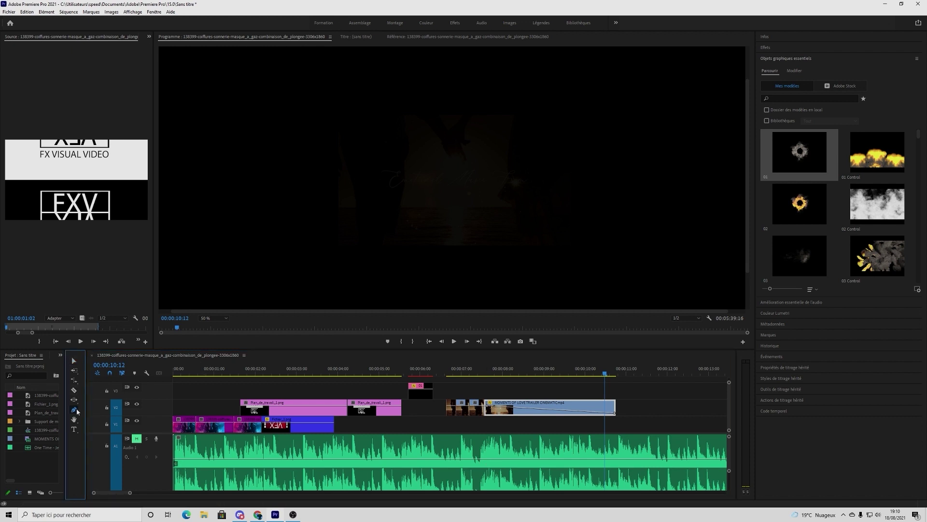
{"action": "left_click", "coordinate": [358, 461]}
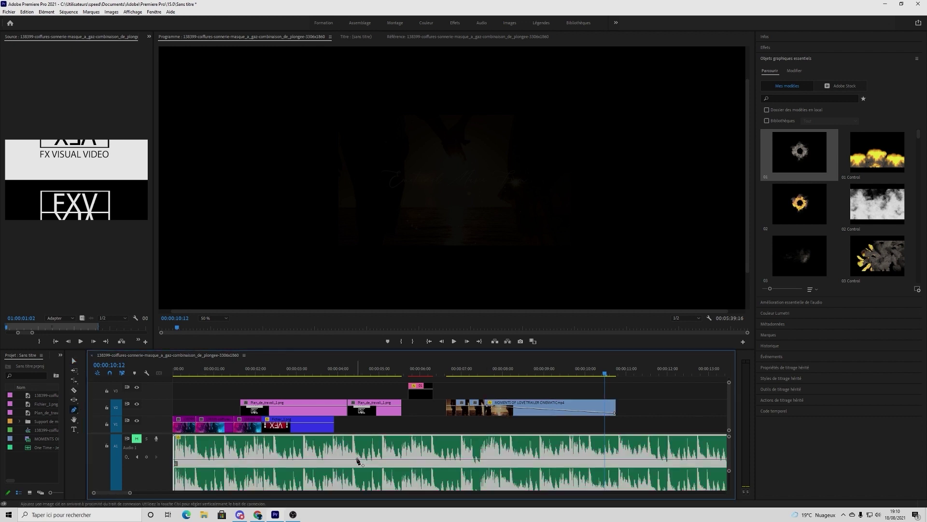
{"action": "left_click", "coordinate": [621, 461]}
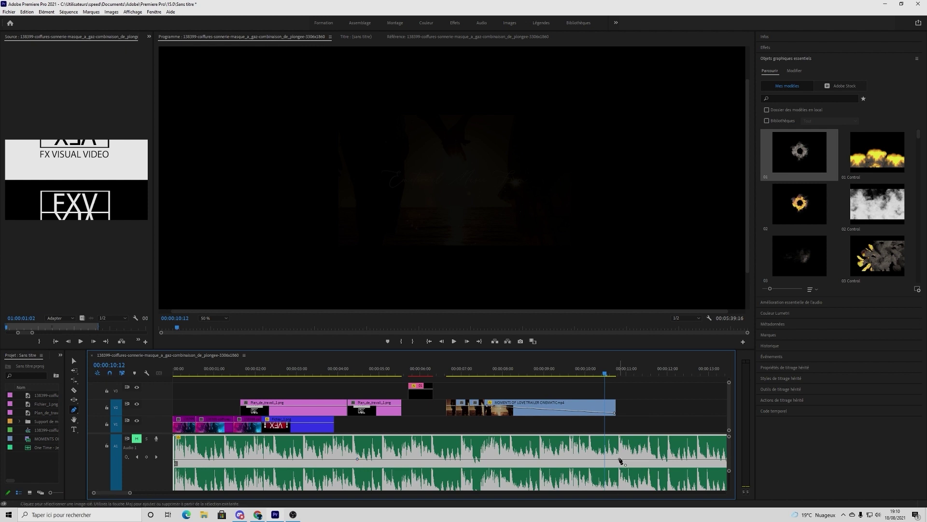
{"action": "left_click", "coordinate": [496, 462]}
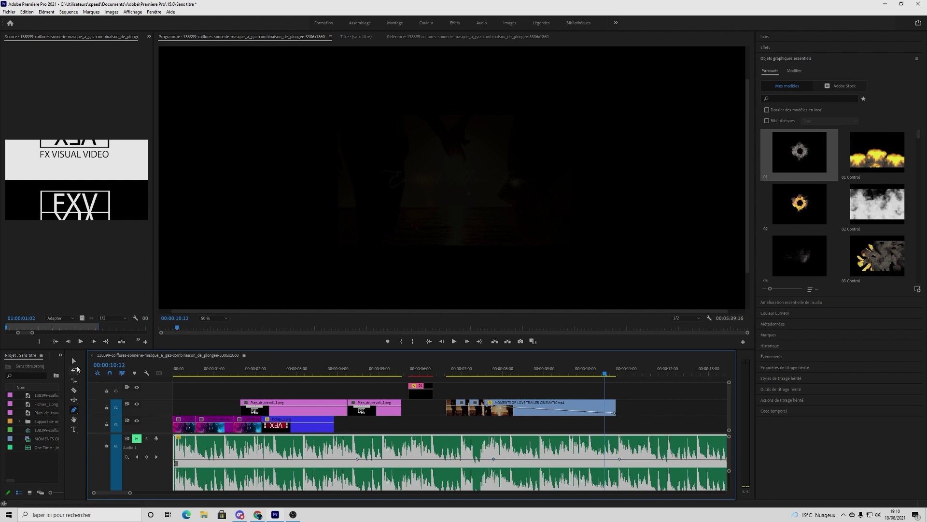
Raise the first and last volume keyframes close to the maximum and pull the middle one down to form a volume dip
{"action": "left_click", "coordinate": [74, 361]}
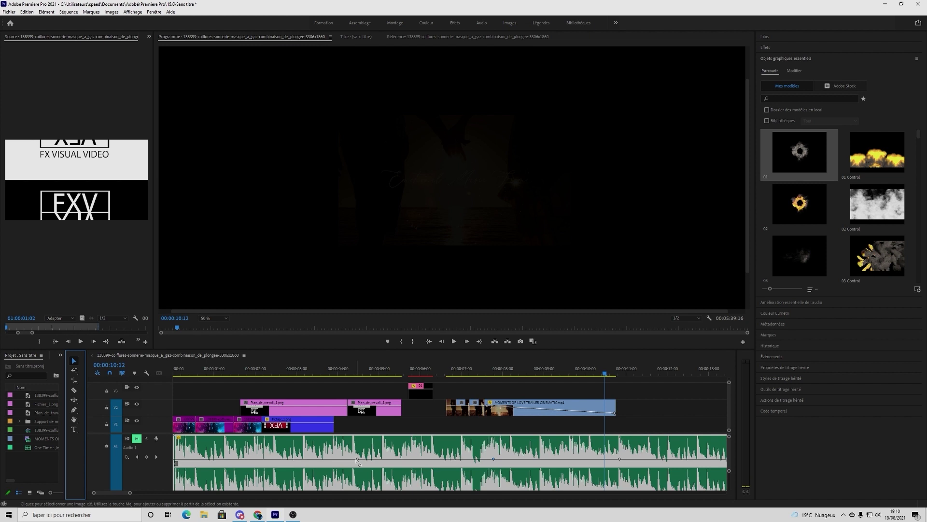
{"action": "left_click_drag", "start_coordinate": [357, 459], "coordinate": [360, 443]}
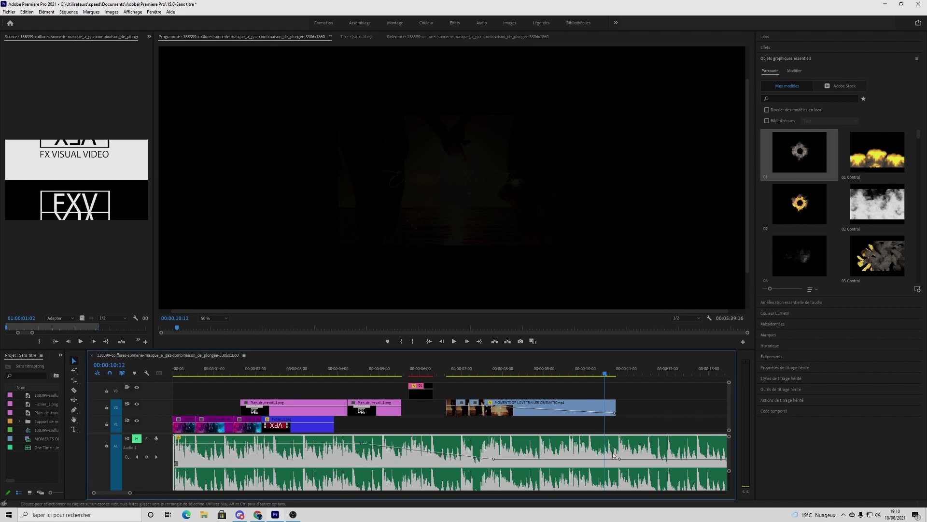
{"action": "left_click_drag", "start_coordinate": [620, 459], "coordinate": [620, 441]}
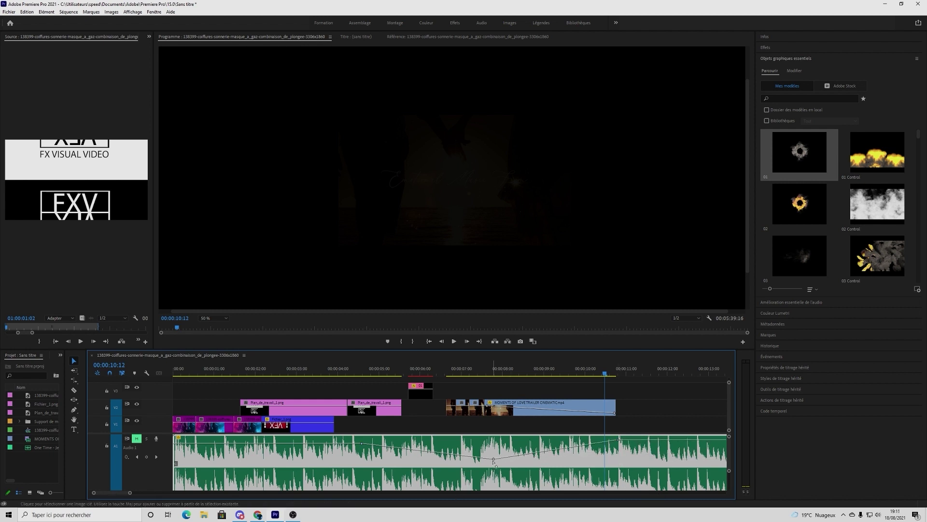
{"action": "left_click_drag", "start_coordinate": [493, 459], "coordinate": [492, 442]}
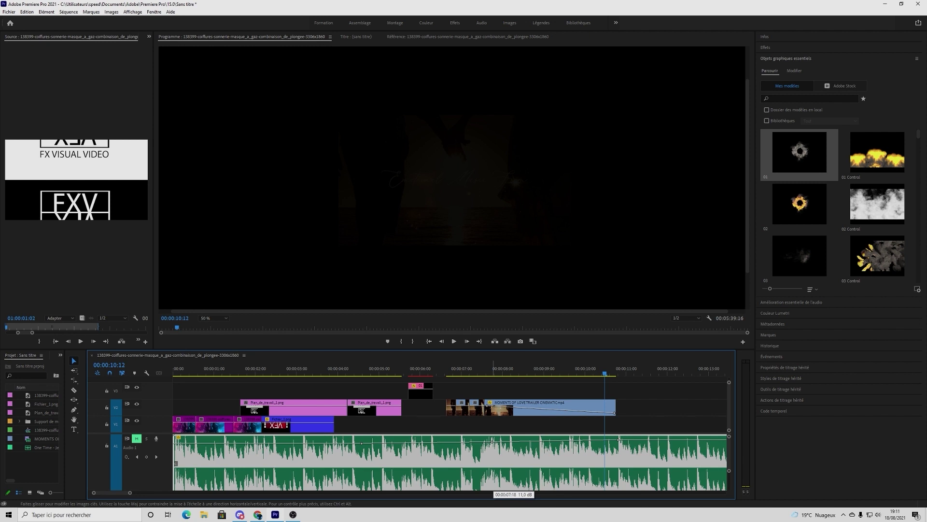
{"action": "left_click_drag", "start_coordinate": [492, 442], "coordinate": [490, 461]}
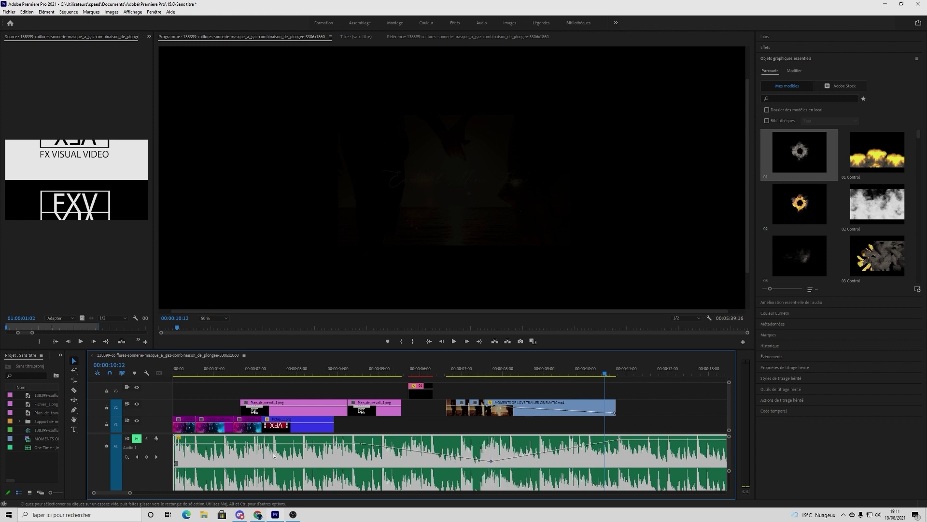
Add volume keyframes on both slopes of the dip and adjust the curve, lowering the last keyframe slightly
{"action": "left_click", "coordinate": [75, 412]}
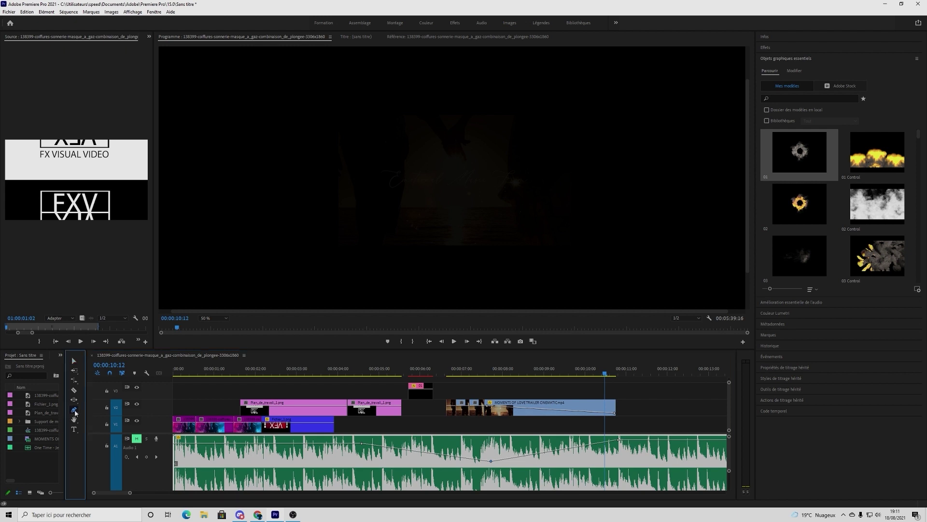
{"action": "left_click", "coordinate": [408, 450]}
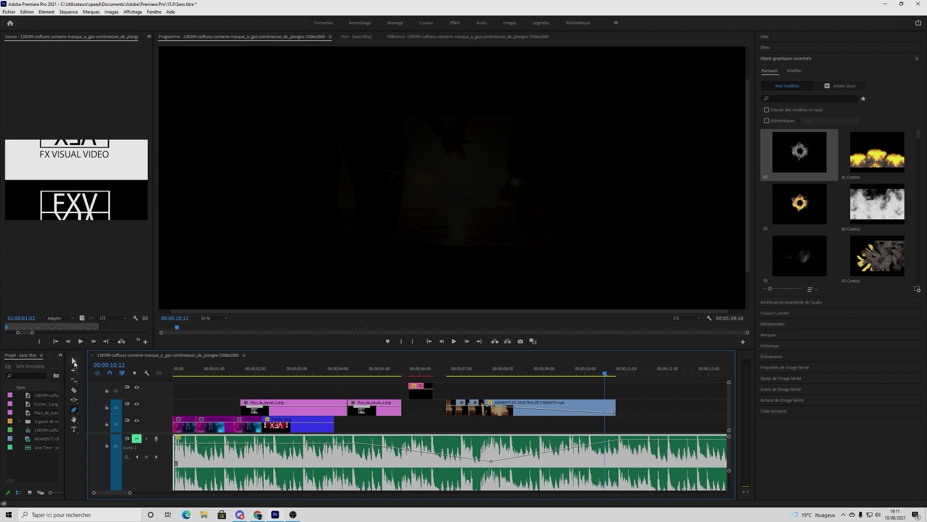
{"action": "left_click", "coordinate": [74, 362]}
{"action": "mouse_move", "coordinate": [408, 449]}
{"action": "left_mouse_down"}
{"action": "mouse_move", "coordinate": [370, 457]}
{"action": "mouse_move", "coordinate": [406, 457]}
{"action": "mouse_move", "coordinate": [426, 439]}
{"action": "mouse_move", "coordinate": [415, 451]}
{"action": "left_mouse_up"}
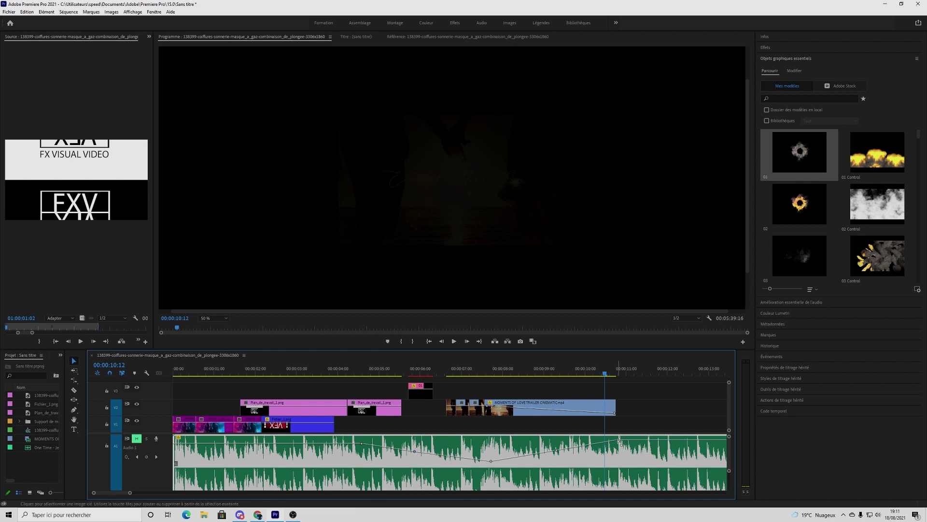
{"action": "left_click_drag", "start_coordinate": [620, 439], "coordinate": [623, 446]}
{"action": "left_click", "coordinate": [559, 453], "text": "ctrl"}
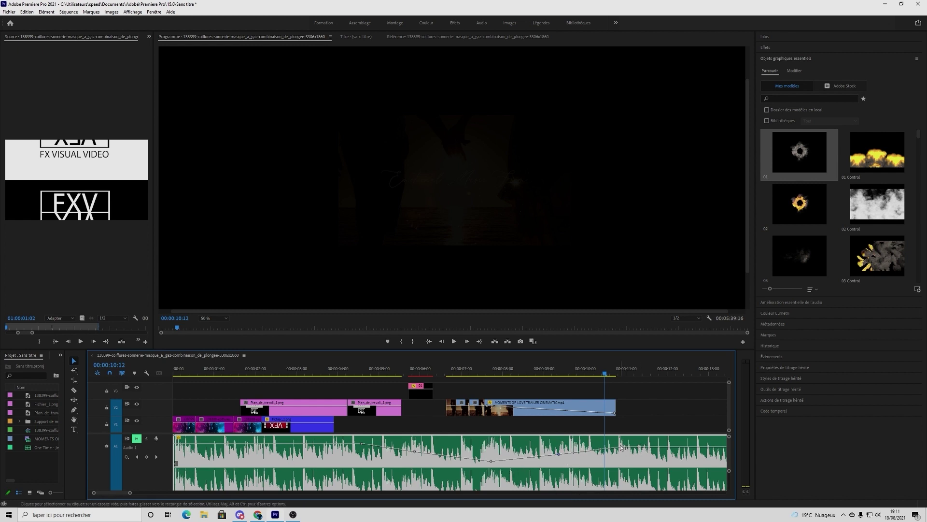
Move the playhead to 00:00:08:03 and fit the long MOMENTS OF LOVE piece to the frame size
{"action": "left_click_drag", "start_coordinate": [541, 377], "coordinate": [508, 378]}
{"action": "left_click", "coordinate": [74, 419]}
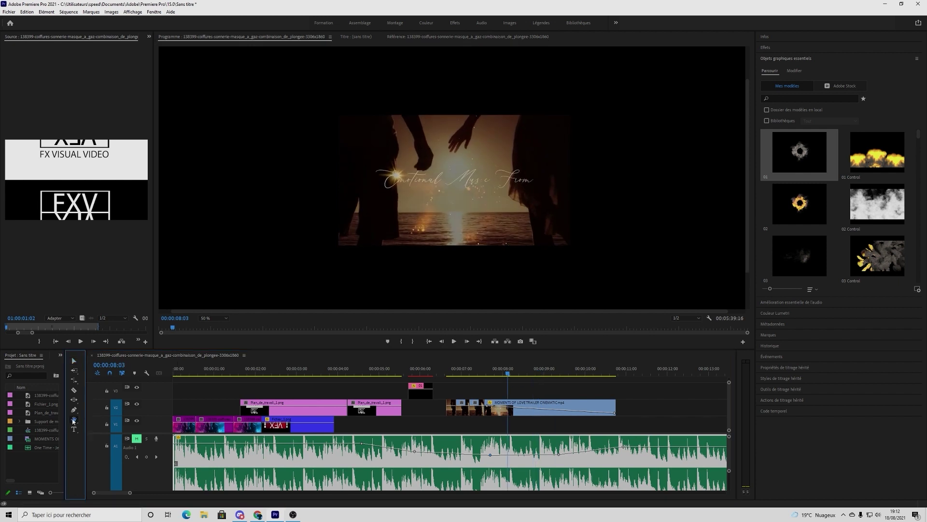
{"action": "left_click_drag", "start_coordinate": [419, 154], "coordinate": [485, 163]}
{"action": "right_click", "coordinate": [541, 407]}
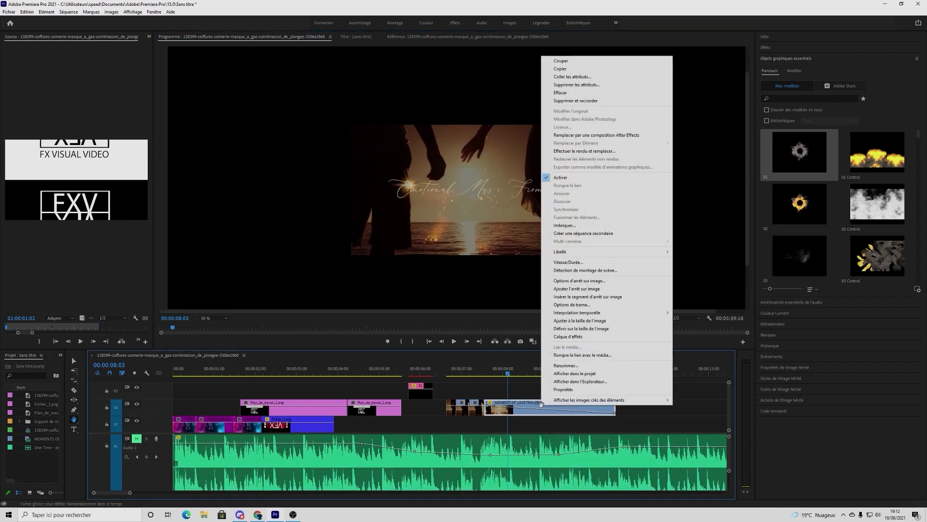
{"action": "left_click", "coordinate": [576, 321]}
{"action": "left_click_drag", "start_coordinate": [484, 245], "coordinate": [483, 187]}
Set the program monitor zoom to 100 % and pan across the enlarged image with the Hand tool
{"action": "left_click", "coordinate": [221, 319]}
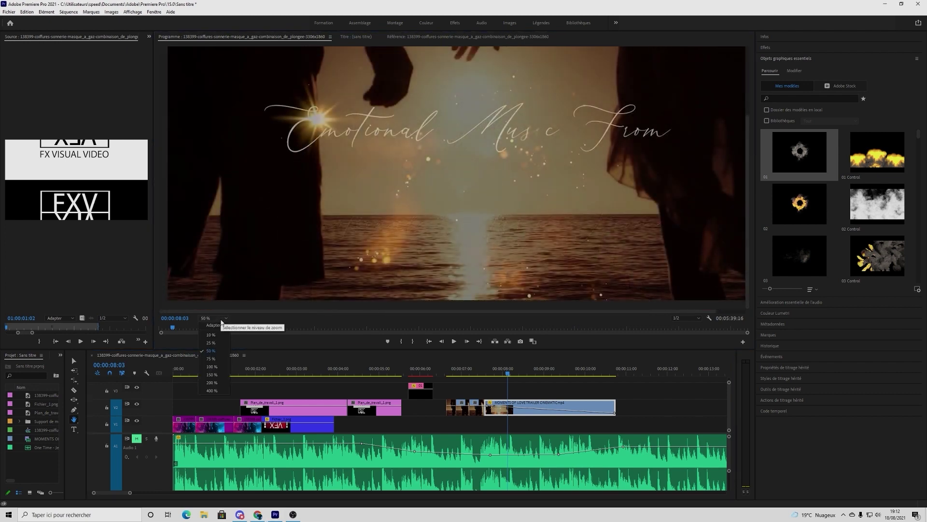
{"action": "left_click", "coordinate": [212, 367]}
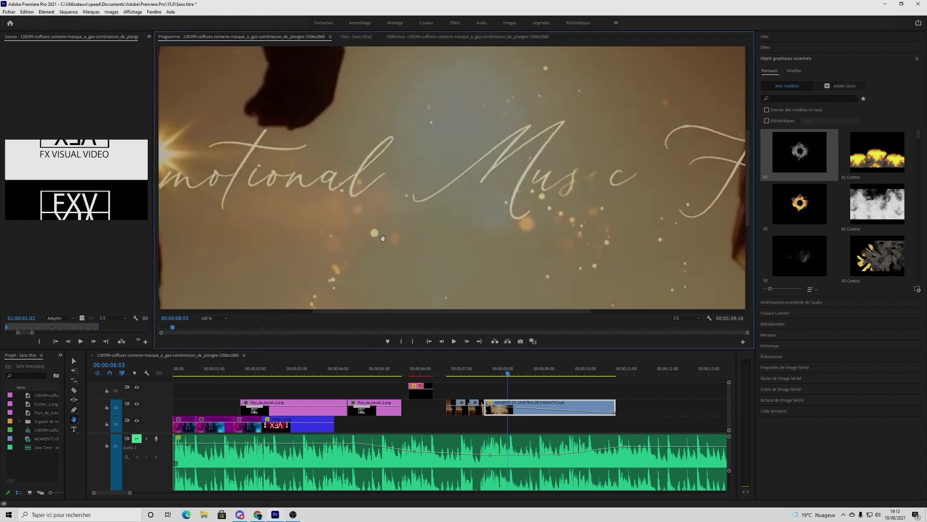
{"action": "left_click_drag", "start_coordinate": [383, 237], "coordinate": [705, 309]}
{"action": "left_click_drag", "start_coordinate": [449, 183], "coordinate": [449, 253]}
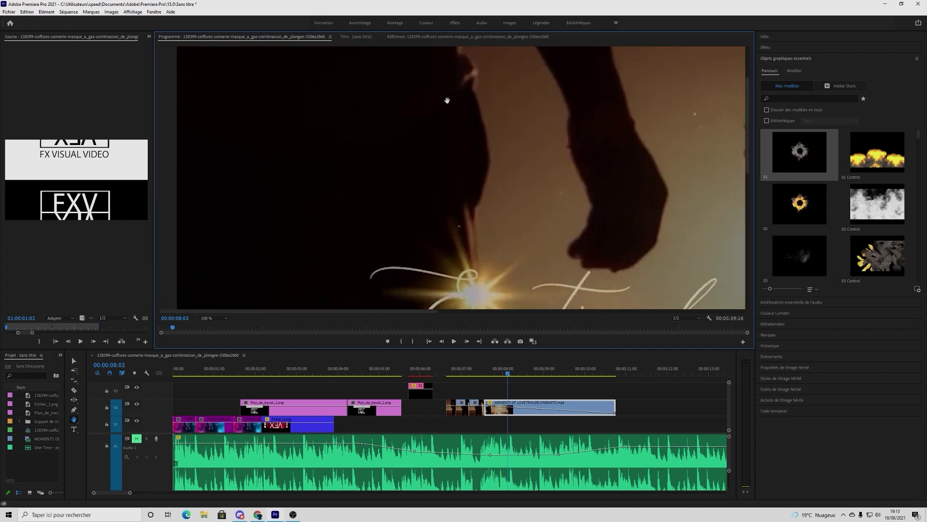
{"action": "left_click_drag", "start_coordinate": [447, 100], "coordinate": [465, 216]}
{"action": "left_click_drag", "start_coordinate": [529, 205], "coordinate": [240, 188]}
{"action": "left_click_drag", "start_coordinate": [603, 162], "coordinate": [525, 187]}
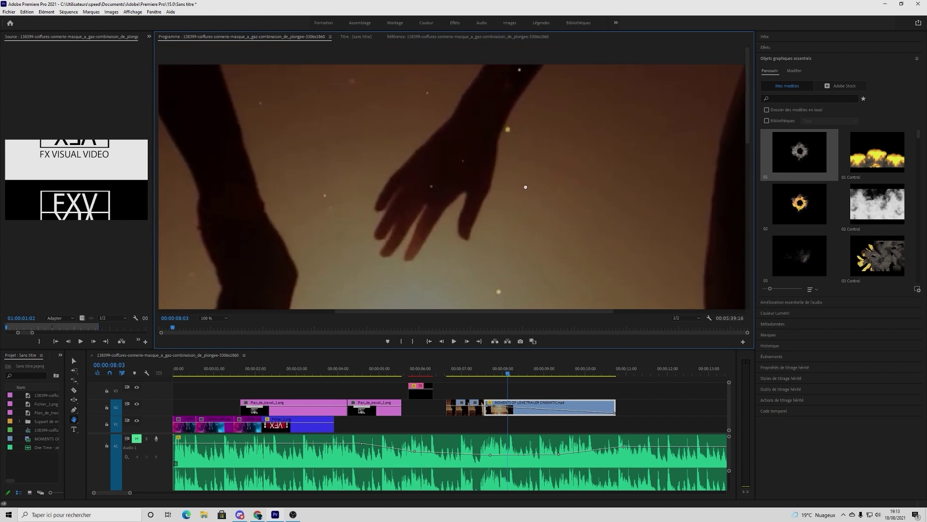
{"action": "left_click_drag", "start_coordinate": [565, 209], "coordinate": [333, 206]}
{"action": "left_click_drag", "start_coordinate": [621, 201], "coordinate": [525, 213]}
Set the program monitor zoom to 200 % and pan across the title text and the image beside it
{"action": "left_click", "coordinate": [205, 318]}
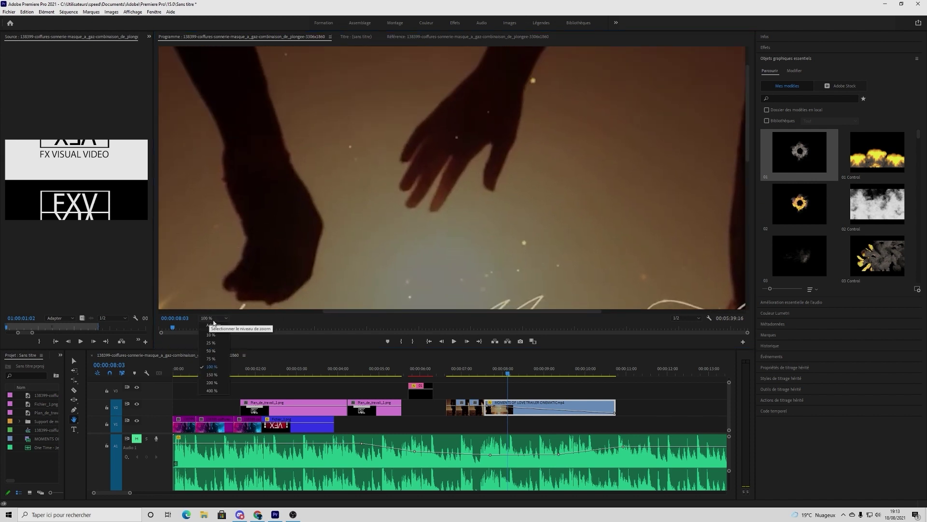
{"action": "left_click", "coordinate": [213, 383]}
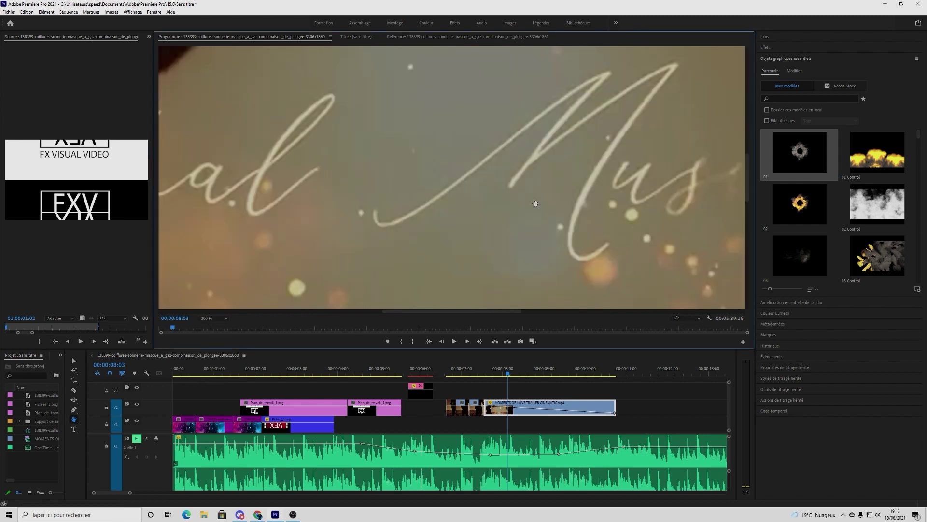
{"action": "left_click_drag", "start_coordinate": [536, 203], "coordinate": [322, 172]}
{"action": "left_click_drag", "start_coordinate": [517, 221], "coordinate": [383, 97]}
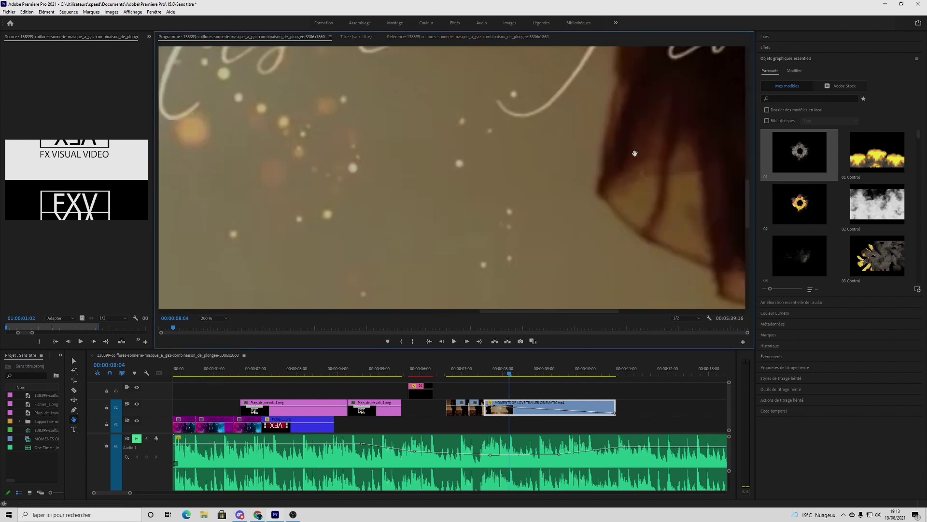
{"action": "left_click_drag", "start_coordinate": [628, 157], "coordinate": [480, 148]}
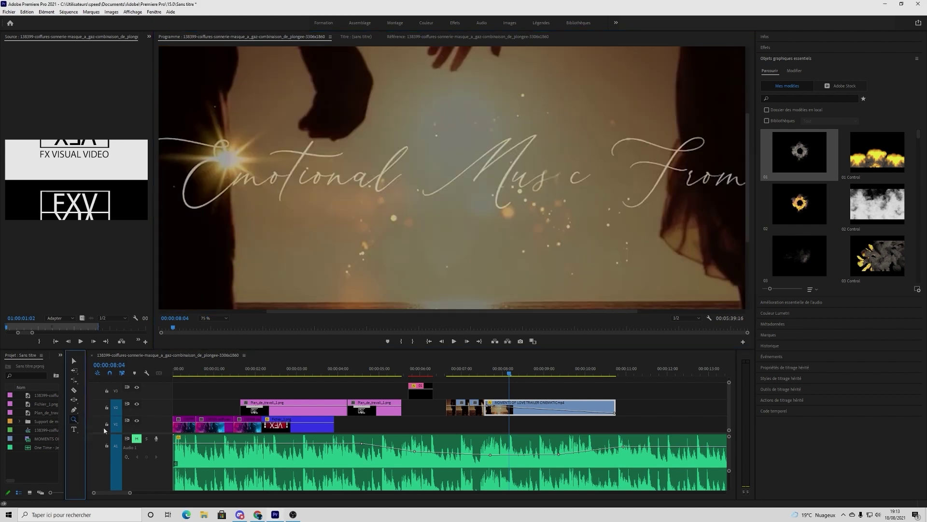
Magnify the MOMENTS OF LOVE pieces in the timeline with the Zoom tool, move the playhead to 00:00:07:17 and look along the sequence
{"action": "left_click", "coordinate": [495, 390]}
{"action": "left_click", "coordinate": [495, 390]}
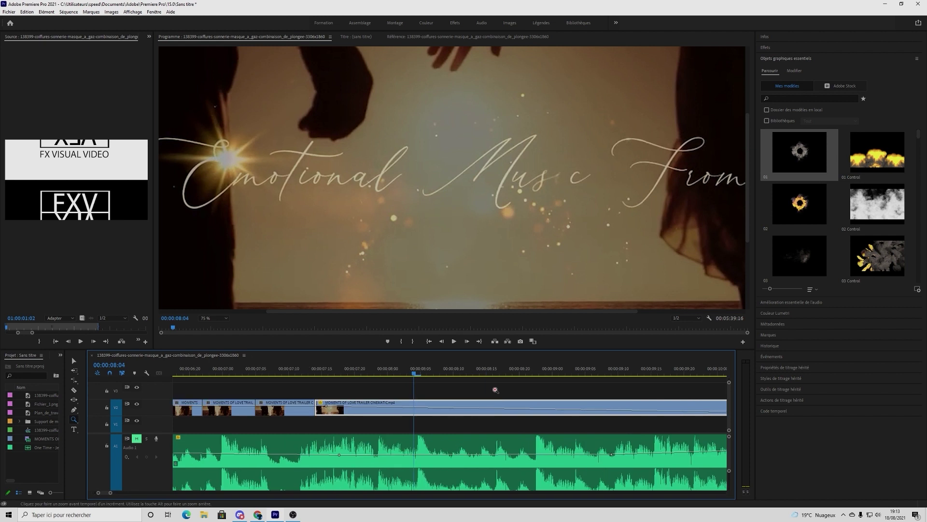
{"action": "left_click", "coordinate": [454, 421]}
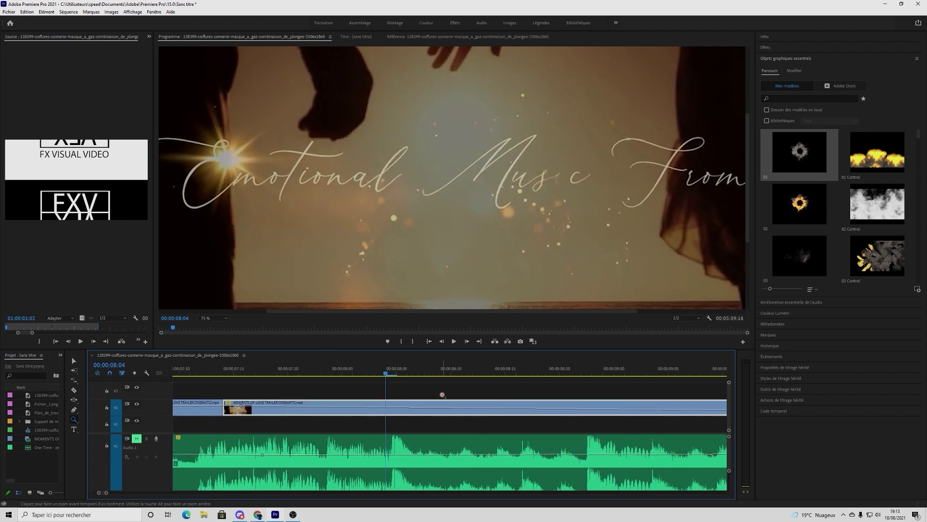
{"action": "left_click", "coordinate": [442, 394]}
{"action": "left_click_drag", "start_coordinate": [393, 375], "coordinate": [263, 374]}
{"action": "left_click_drag", "start_coordinate": [108, 494], "coordinate": [108, 493]}
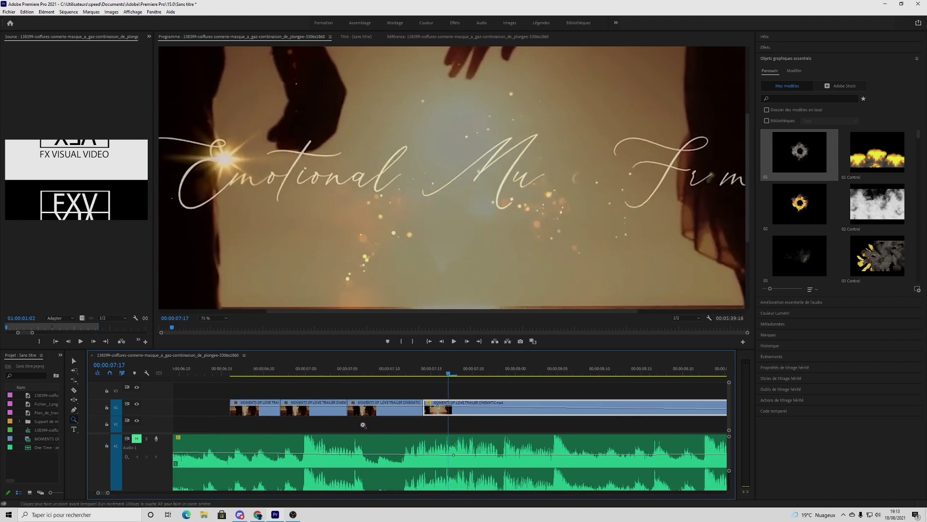
{"action": "left_click", "coordinate": [441, 391]}
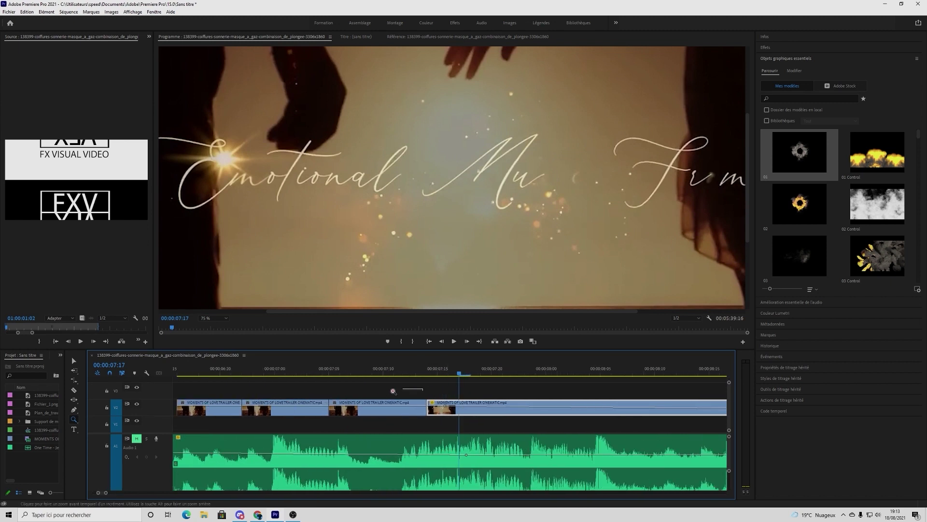
{"action": "scroll", "coordinate": [418, 393], "scroll_direction": "down", "scroll_amount": 3}
{"action": "scroll", "coordinate": [479, 392], "scroll_direction": "down", "scroll_amount": 3}
{"action": "scroll", "coordinate": [478, 393], "scroll_direction": "down", "scroll_amount": 2}
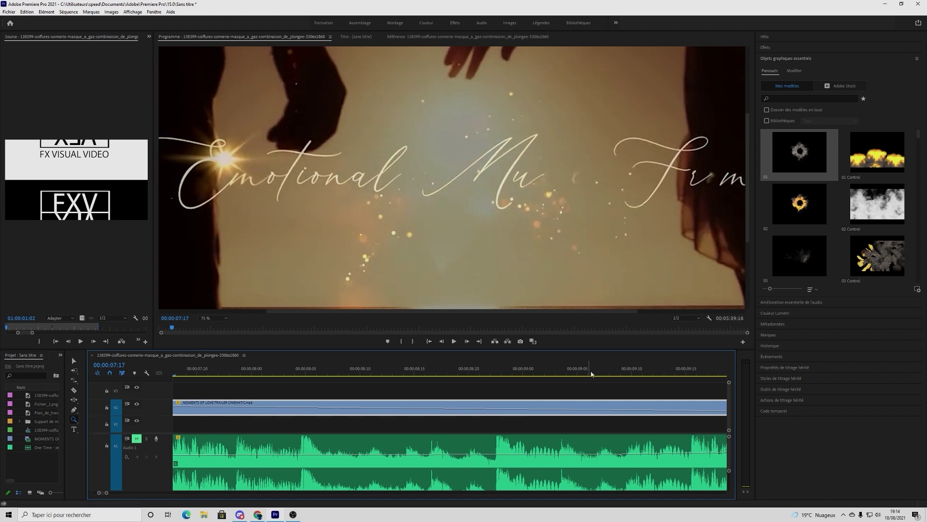
Place the playhead at 00:00:00:11 and draw a wide text box across the gas mask image with the Type tool
{"action": "left_click", "coordinate": [429, 341]}
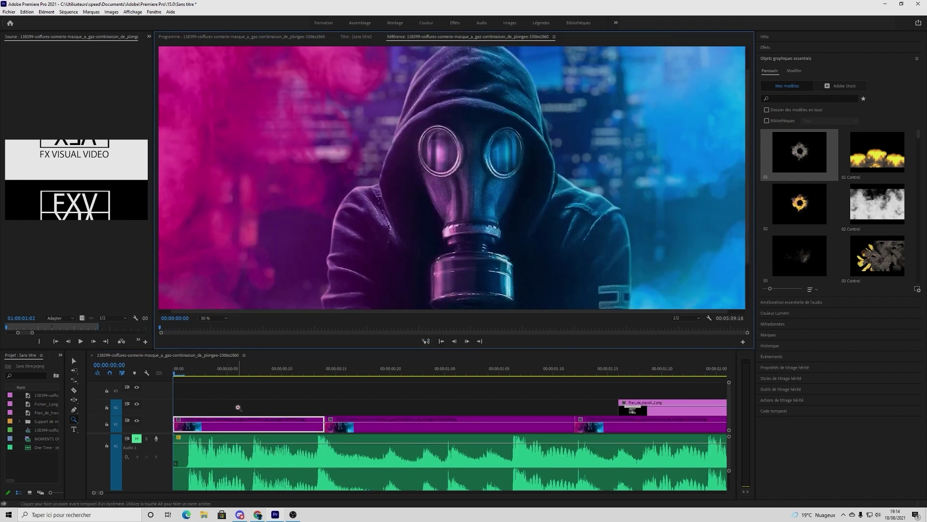
{"action": "left_click", "coordinate": [183, 375]}
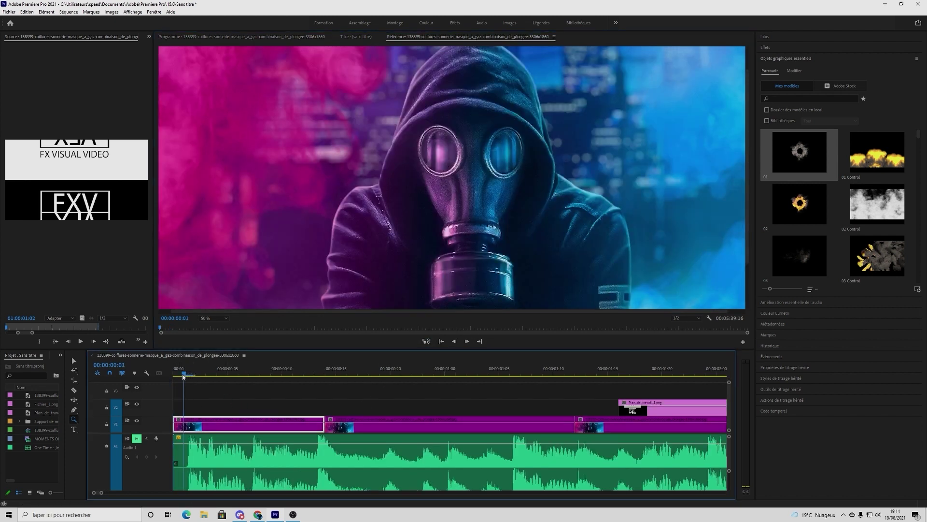
{"action": "left_click_drag", "start_coordinate": [183, 375], "coordinate": [293, 375]}
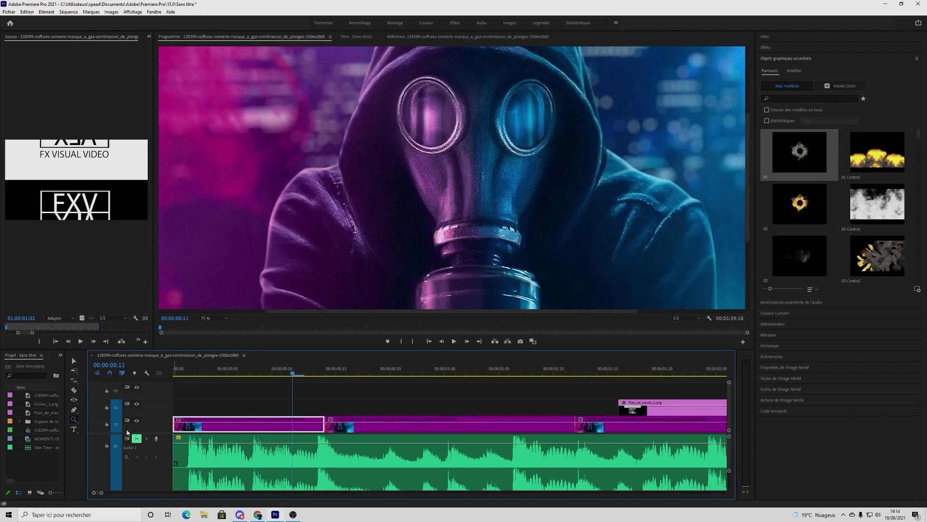
{"action": "left_click", "coordinate": [74, 429]}
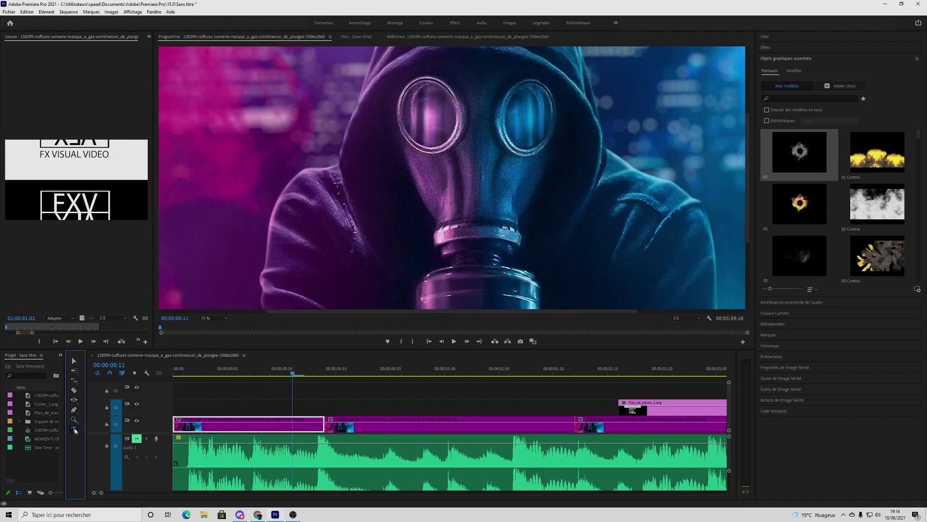
{"action": "left_click", "coordinate": [222, 113]}
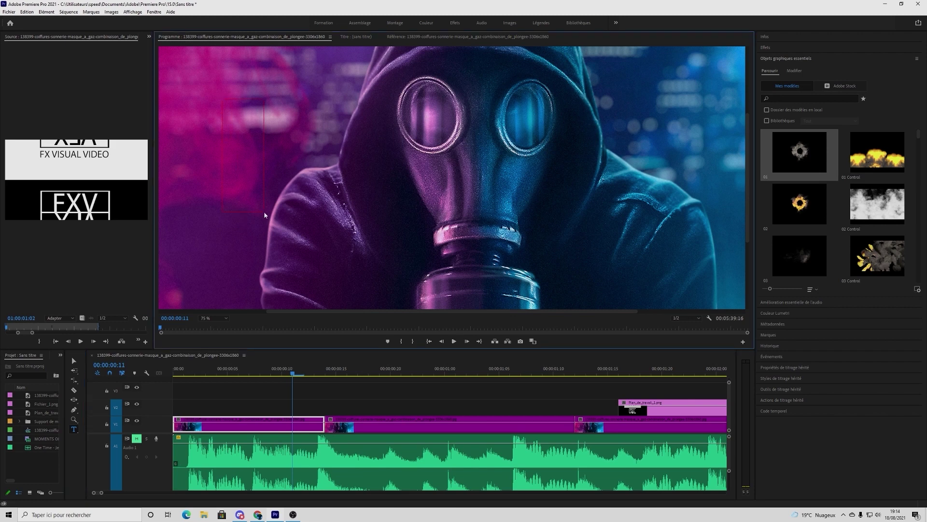
{"action": "left_click_drag", "start_coordinate": [264, 215], "coordinate": [674, 228]}
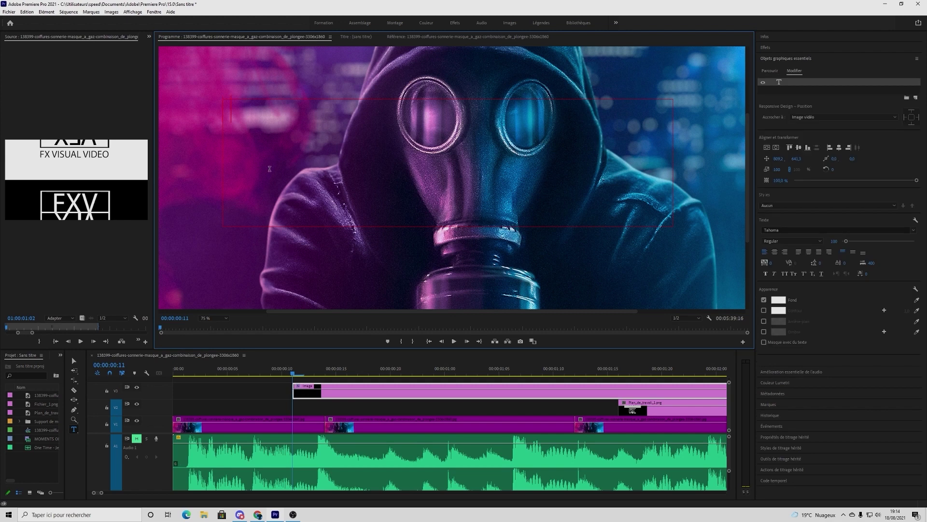
Enter "ddffggh" as the title text and place its clip on track V3 so it starts near the beginning of the sequence
{"action": "type", "text": "ddffggh"}
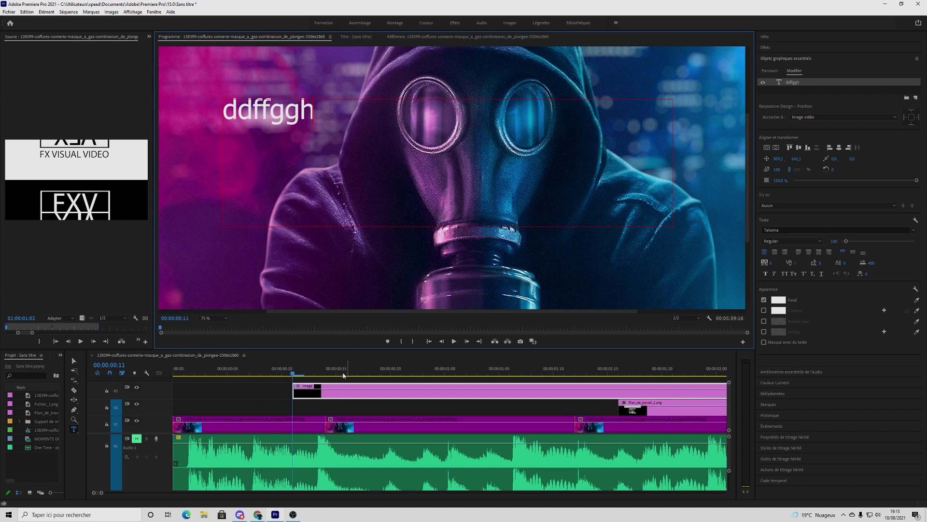
{"action": "left_click_drag", "start_coordinate": [297, 392], "coordinate": [525, 391]}
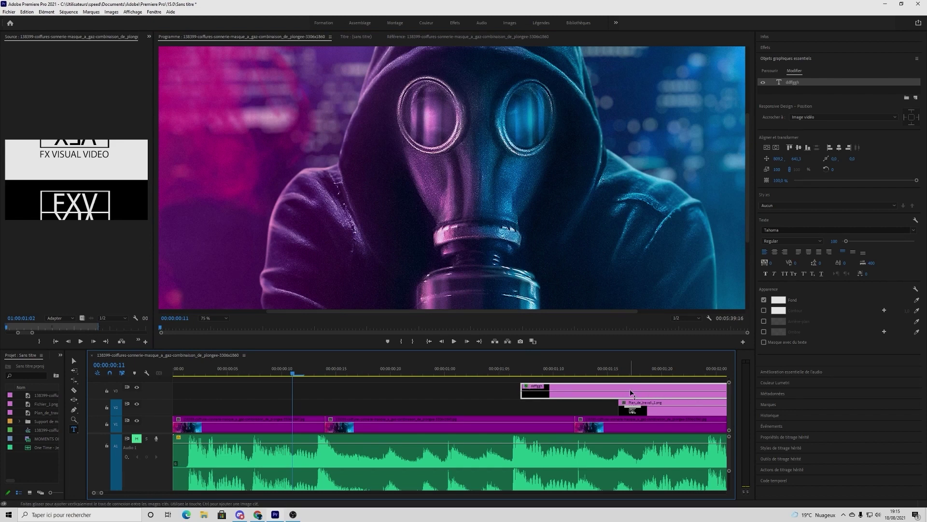
{"action": "left_click_drag", "start_coordinate": [626, 391], "coordinate": [375, 391]}
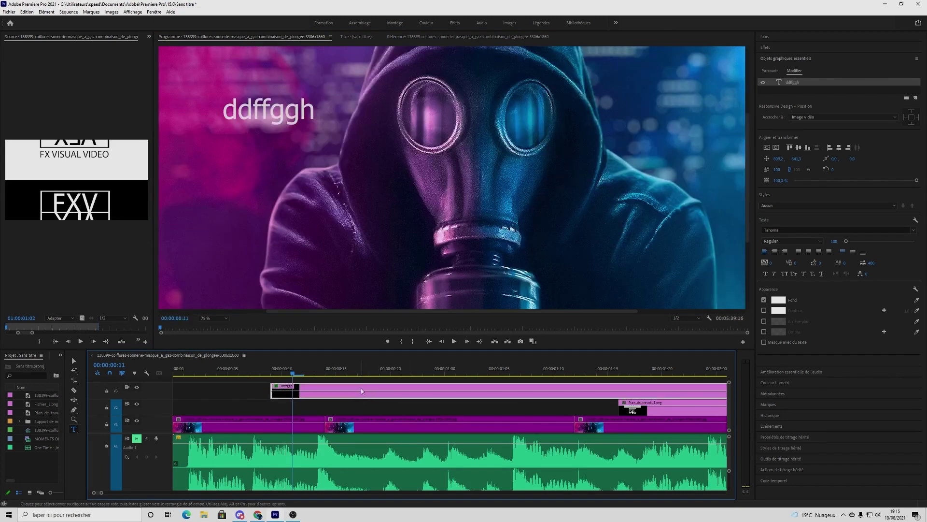
{"action": "left_click", "coordinate": [303, 374]}
{"action": "left_click_drag", "start_coordinate": [303, 374], "coordinate": [325, 375]}
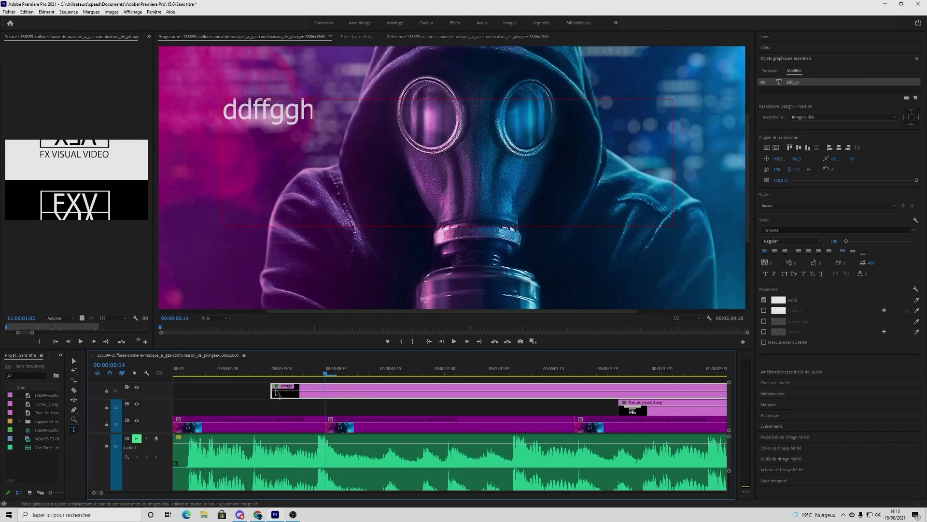
{"action": "left_click_drag", "start_coordinate": [273, 391], "coordinate": [202, 395]}
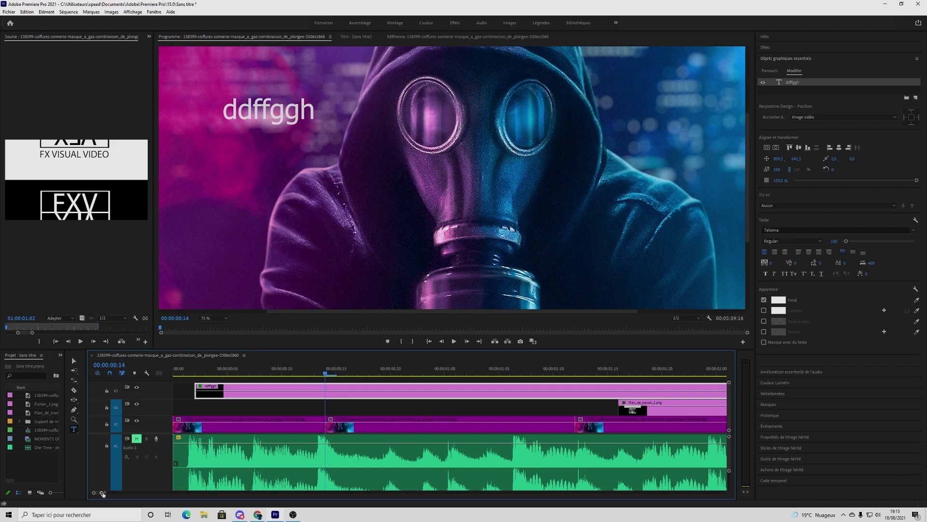
Show the whole title clip with its neighbouring clips in the timeline and scrub the playhead across the title's first seconds
{"action": "left_click_drag", "start_coordinate": [102, 493], "coordinate": [128, 492]}
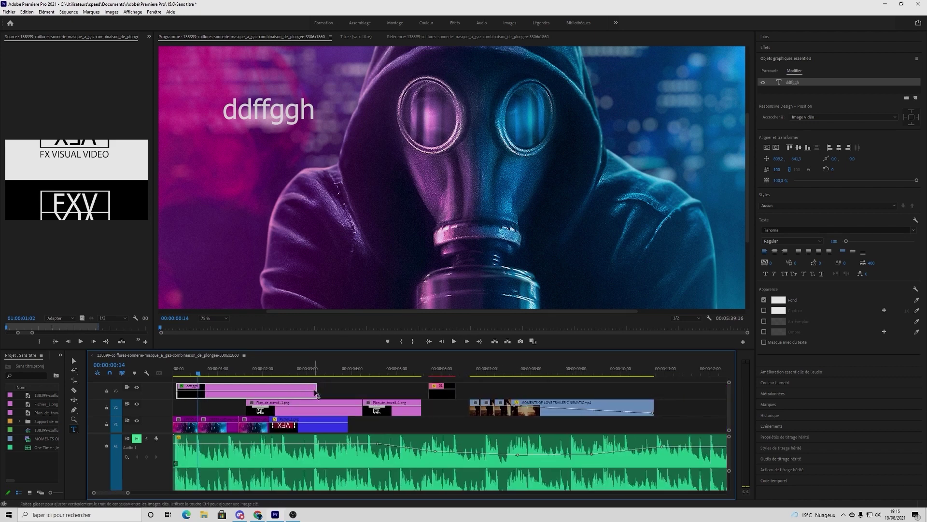
{"action": "left_click", "coordinate": [208, 375]}
{"action": "left_click_drag", "start_coordinate": [208, 374], "coordinate": [218, 375]}
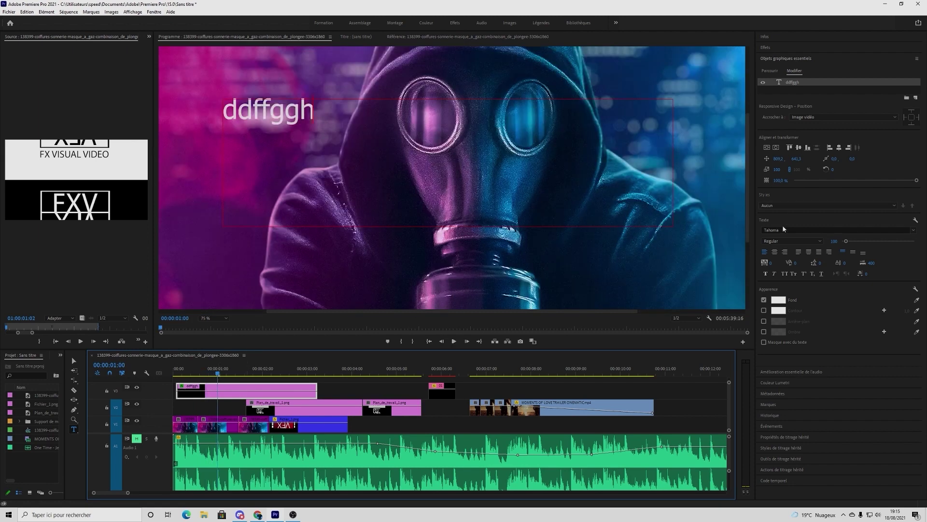
{"action": "left_click", "coordinate": [224, 374]}
Remove the title clip's attributes and apply the THE SHAKER preset from the ERROR (Glitch & Distortion Pack) to it
{"action": "left_click", "coordinate": [767, 47]}
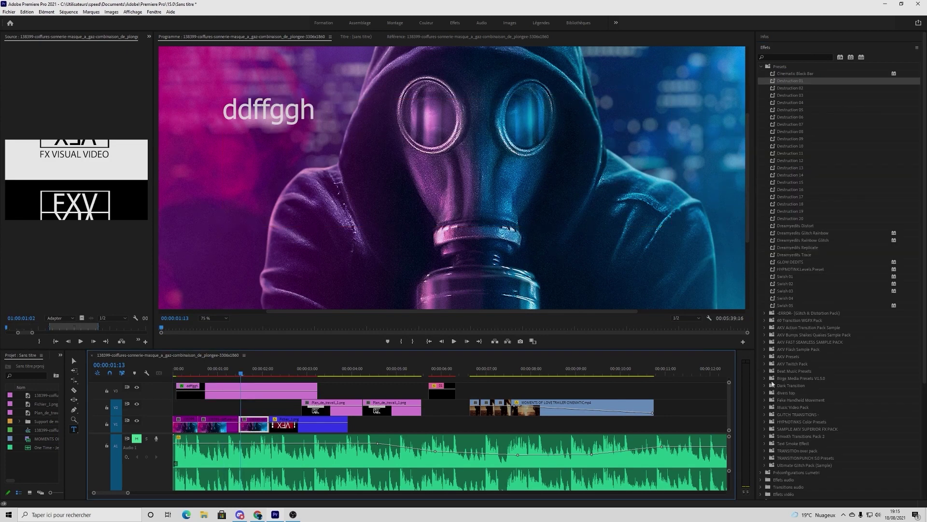
{"action": "scroll", "coordinate": [777, 392], "scroll_direction": "down", "scroll_amount": 2}
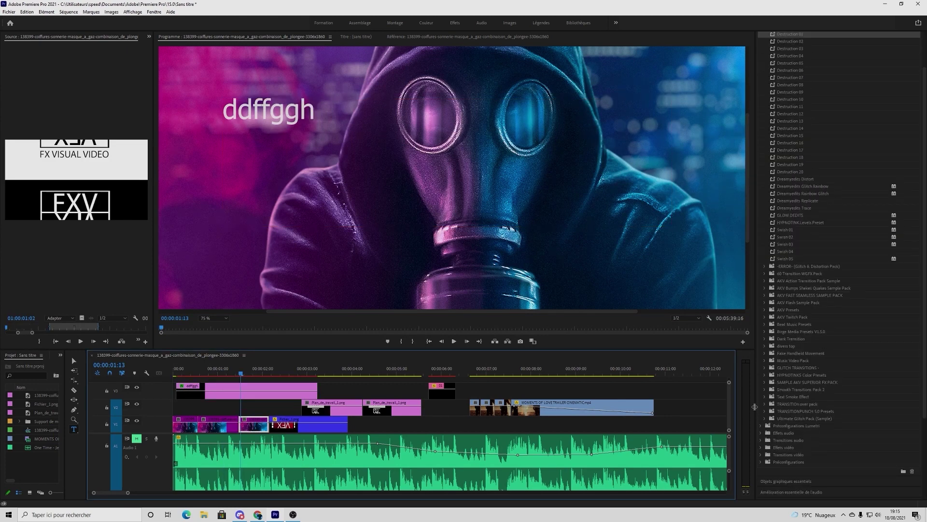
{"action": "left_click", "coordinate": [766, 267]}
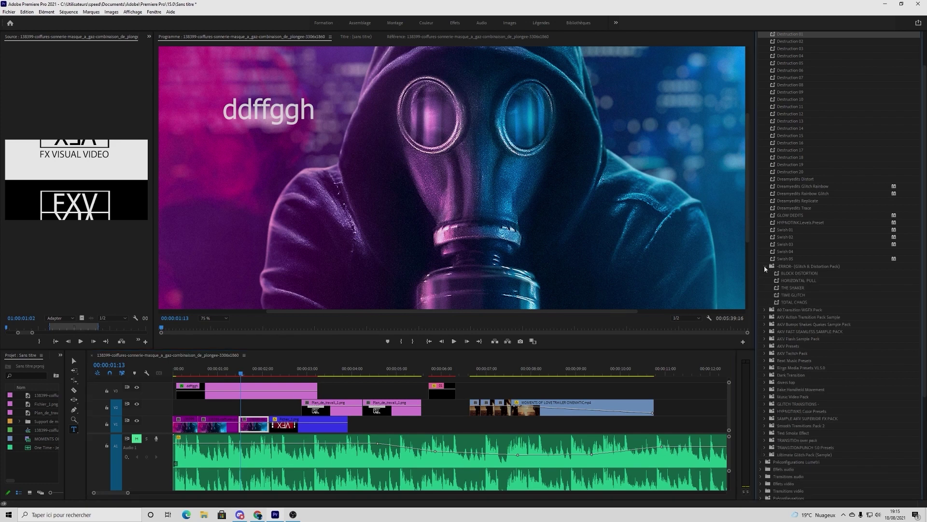
{"action": "right_click", "coordinate": [277, 391]}
{"action": "left_click", "coordinate": [340, 67]}
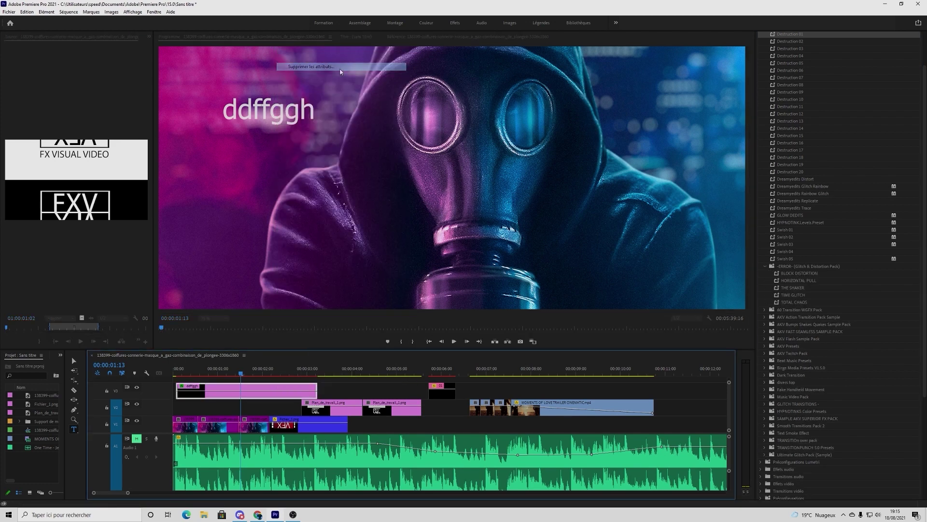
{"action": "left_click", "coordinate": [480, 349]}
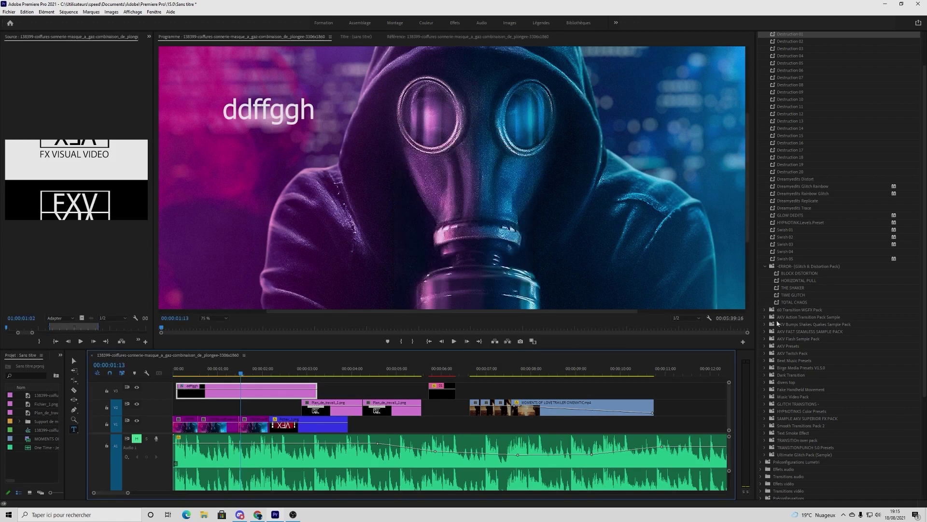
{"action": "left_click_drag", "start_coordinate": [792, 289], "coordinate": [180, 375]}
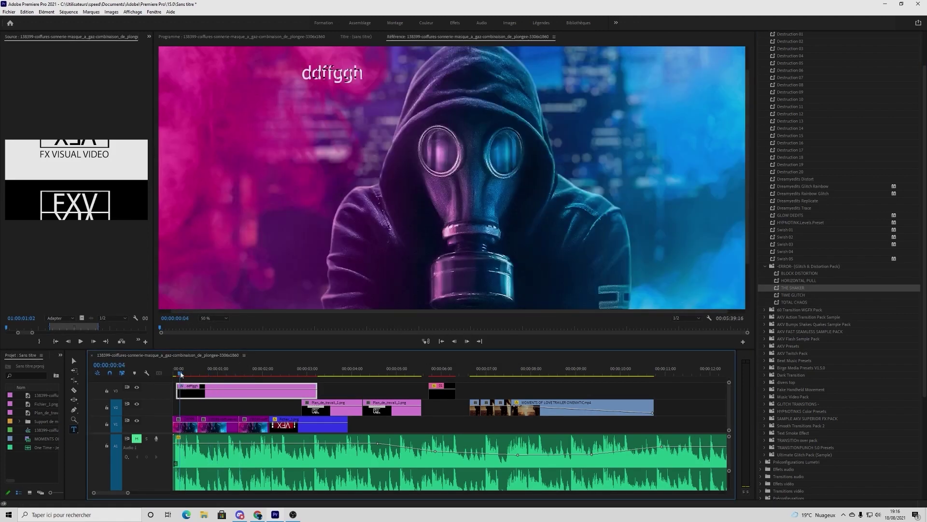
Play the shaking title from 00:00:00:04 and return the playhead to that frame
{"action": "left_click", "coordinate": [454, 341]}
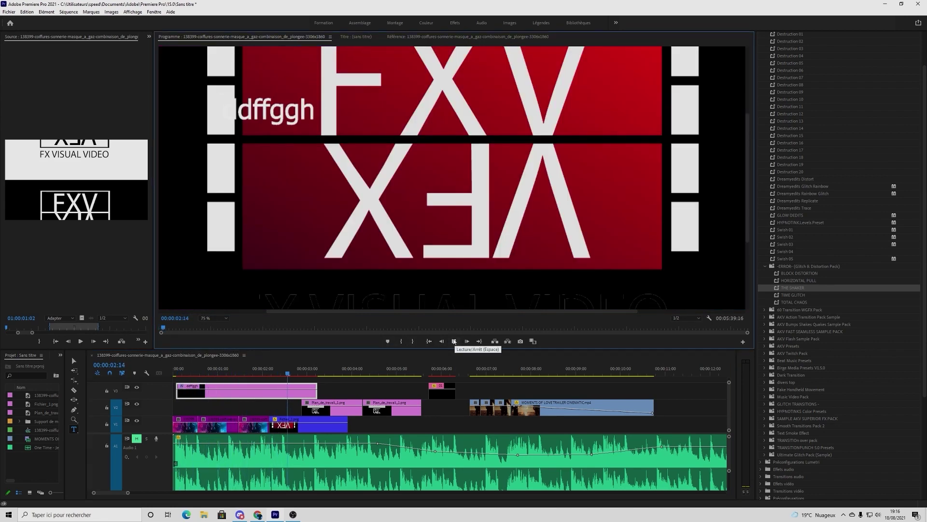
{"action": "left_click", "coordinate": [454, 341]}
{"action": "left_click_drag", "start_coordinate": [296, 373], "coordinate": [180, 379]}
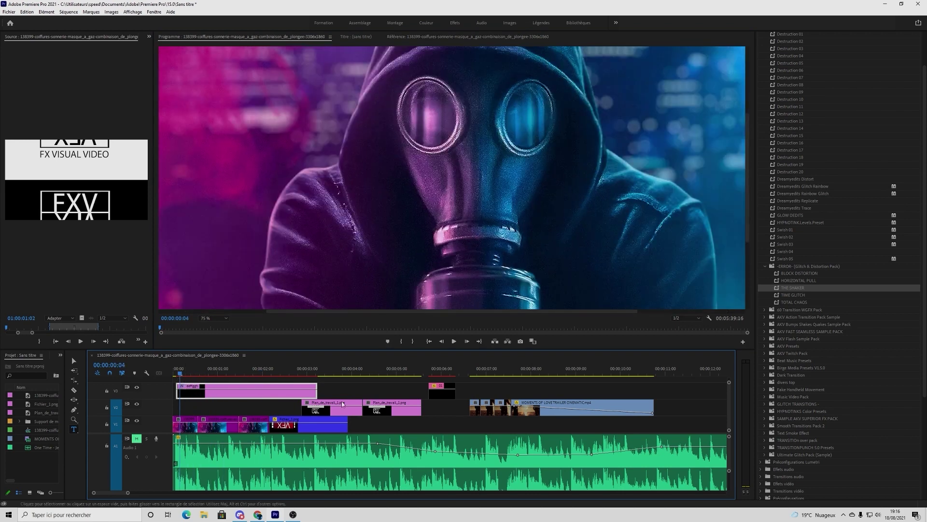
Trim the start of the first Plan_de_travail_1.png clip to just after the title's end and play the sequence from 00:00:00:00
{"action": "left_click_drag", "start_coordinate": [304, 409], "coordinate": [322, 410]}
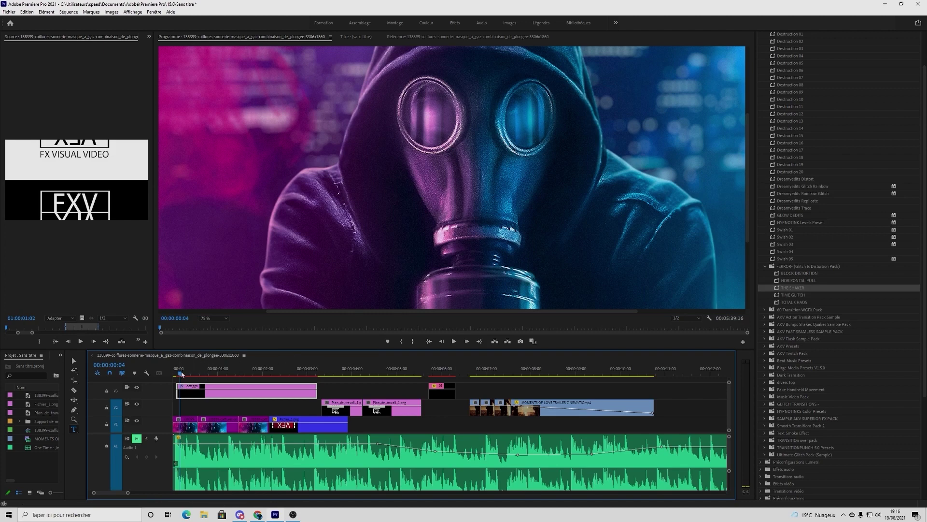
{"action": "mouse_move", "coordinate": [181, 373]}
{"action": "left_mouse_down"}
{"action": "mouse_move", "coordinate": [192, 374]}
{"action": "mouse_move", "coordinate": [174, 376]}
{"action": "left_mouse_up"}
{"action": "key", "text": "space"}
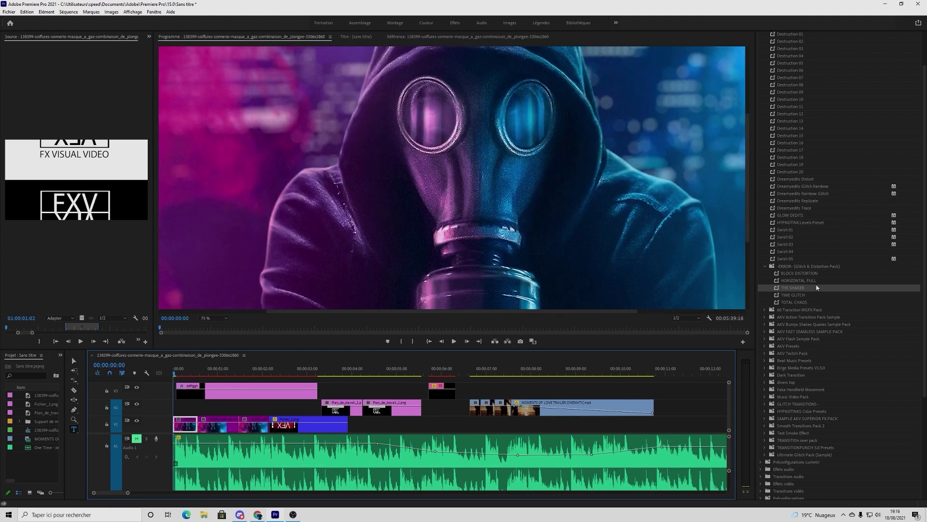
{"action": "left_click", "coordinate": [454, 341]}
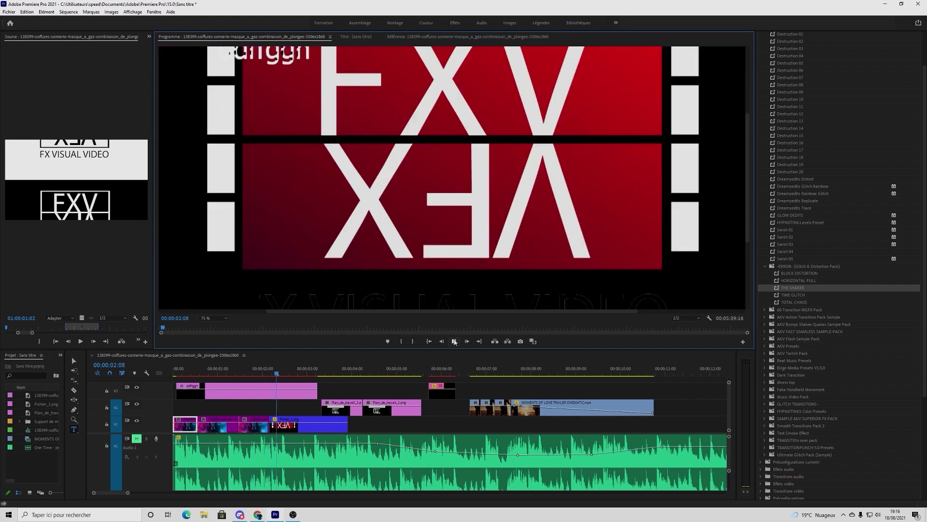
Place the playhead at 00:00:01:15 and replace the title text with "ici ajouter un effet de shaker"
{"action": "left_click", "coordinate": [404, 375]}
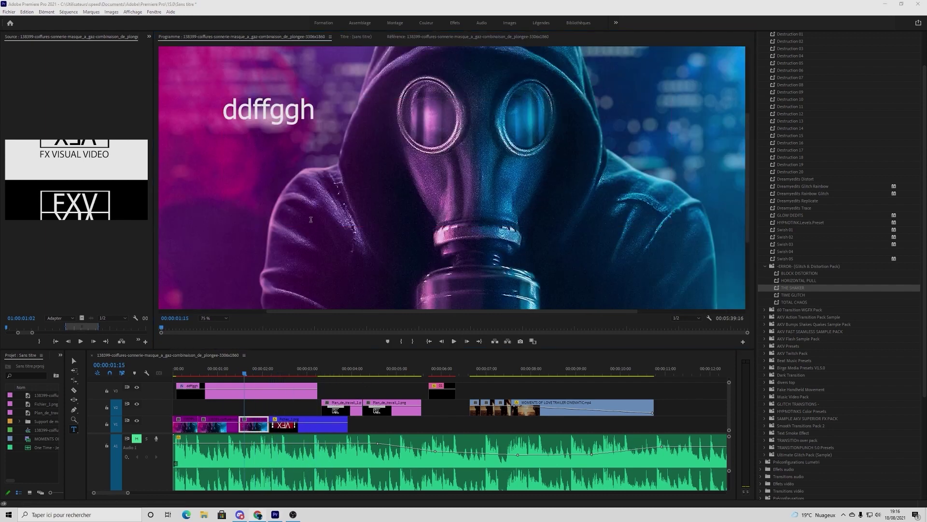
{"action": "left_click", "coordinate": [304, 116]}
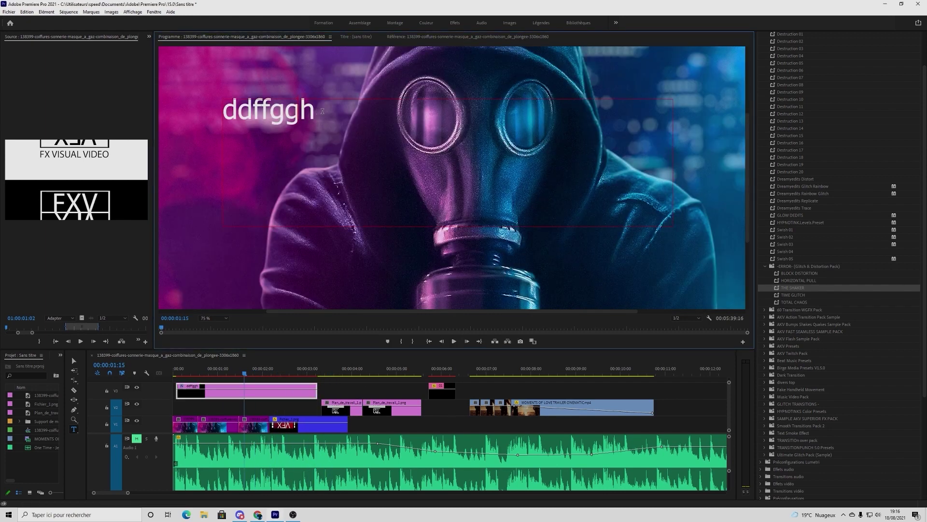
{"action": "key", "text": "BackSpace"}
{"action": "key", "text": "BackSpace"}
{"action": "key", "text": "BackSpace"}
{"action": "key", "text": "BackSpace"}
{"action": "key", "text": "BackSpace"}
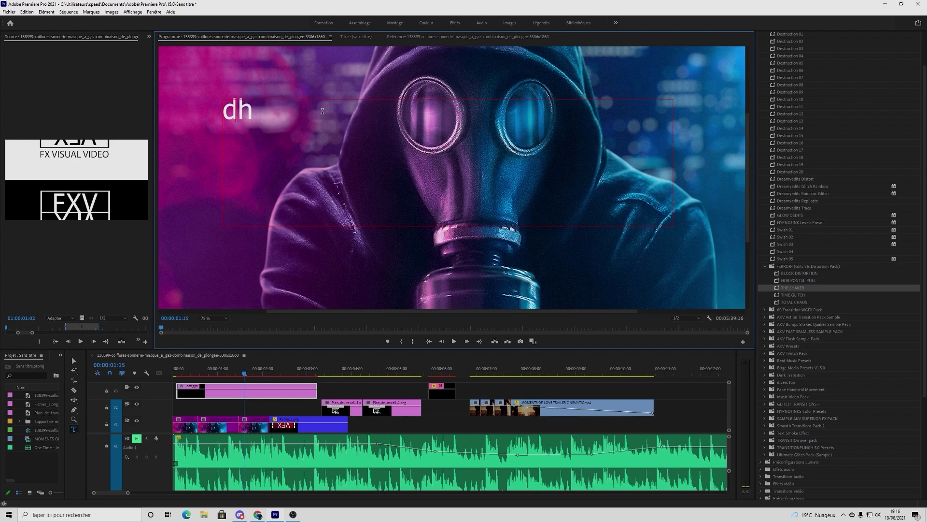
{"action": "key", "text": "BackSpace"}
{"action": "key", "text": "BackSpace"}
{"action": "type", "text": "ici ajouter"}
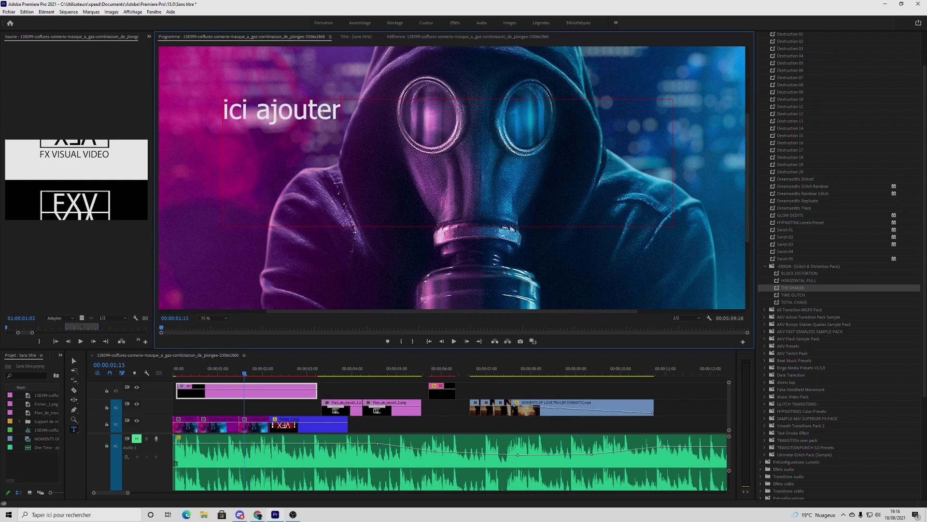
{"action": "key", "text": "BackSpace"}
{"action": "type", "text": "r un eff"}
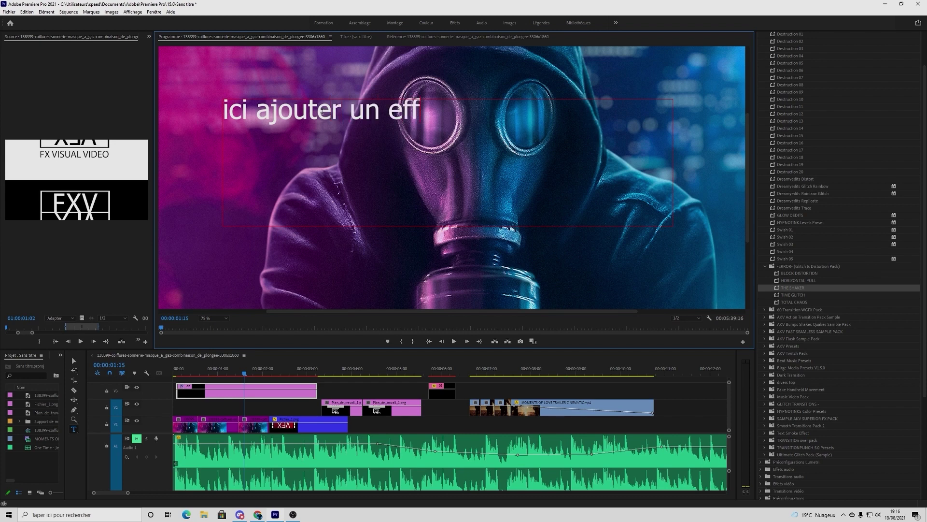
{"action": "type", "text": "et de sha"}
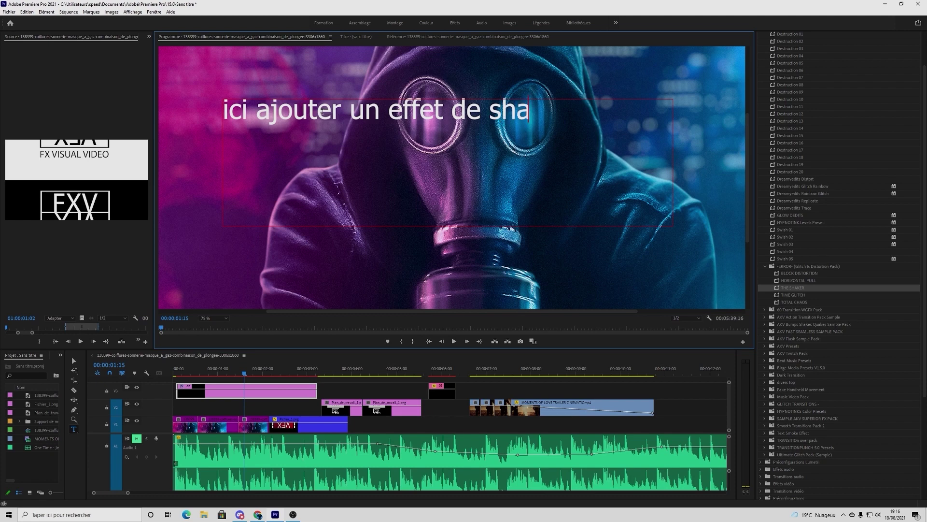
{"action": "type", "text": "ker"}
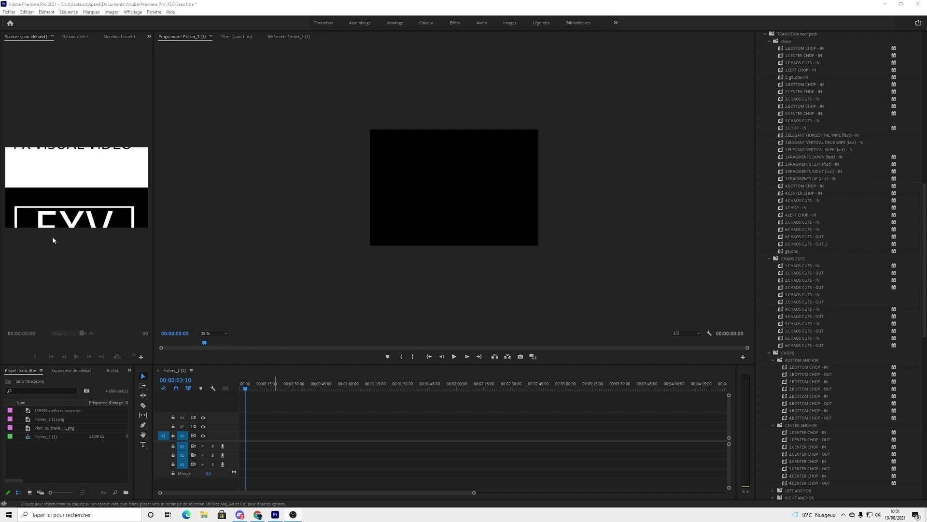
{"action": "left_click", "coordinate": [154, 12]}
{"action": "mouse_move", "coordinate": [92, 12]}
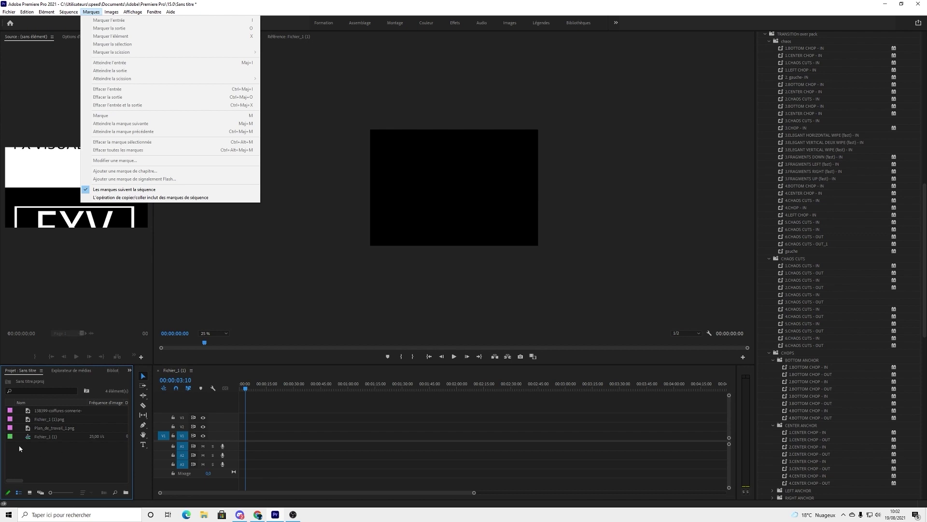
Place Fichier_1 (1).png and the 138399-coiffures image on track V2 of the Fichier_1 (1) sequence, with a gap between them
{"action": "left_click_drag", "start_coordinate": [42, 419], "coordinate": [286, 428]}
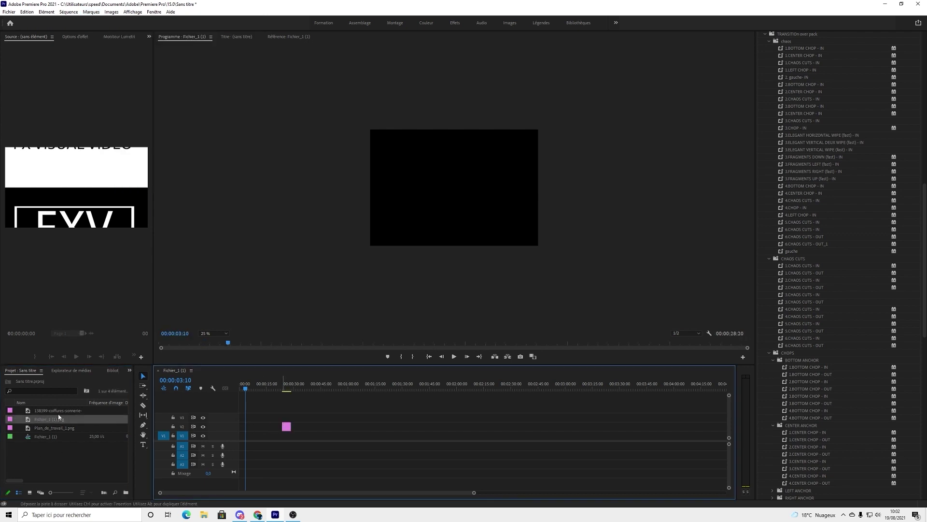
{"action": "left_click_drag", "start_coordinate": [58, 411], "coordinate": [315, 427]}
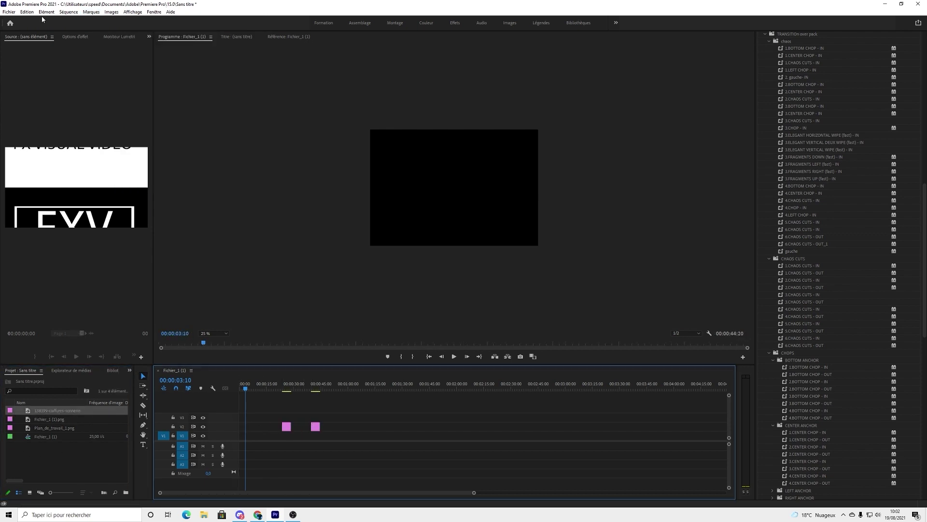
Examine the file commands from opening a project to importing media, and view the import dialog without importing anything
{"action": "left_click", "coordinate": [8, 12]}
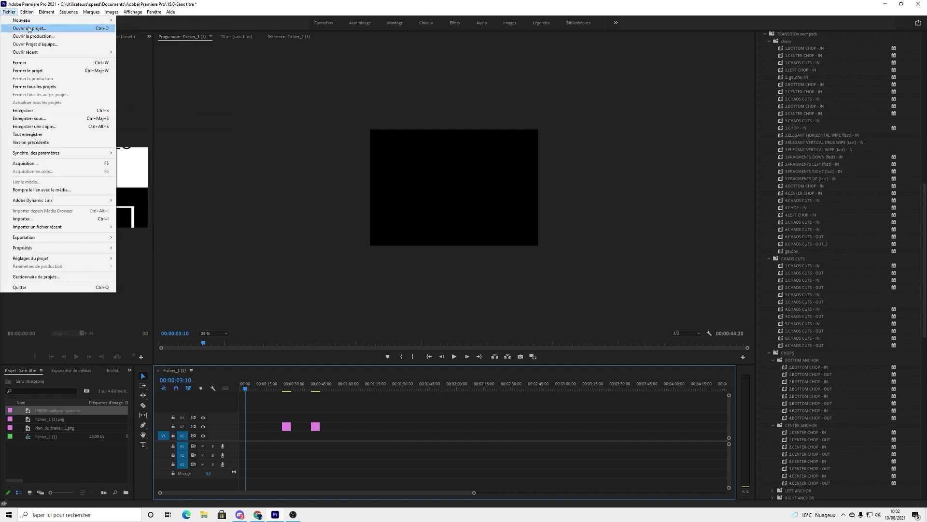
{"action": "mouse_move", "coordinate": [32, 51]}
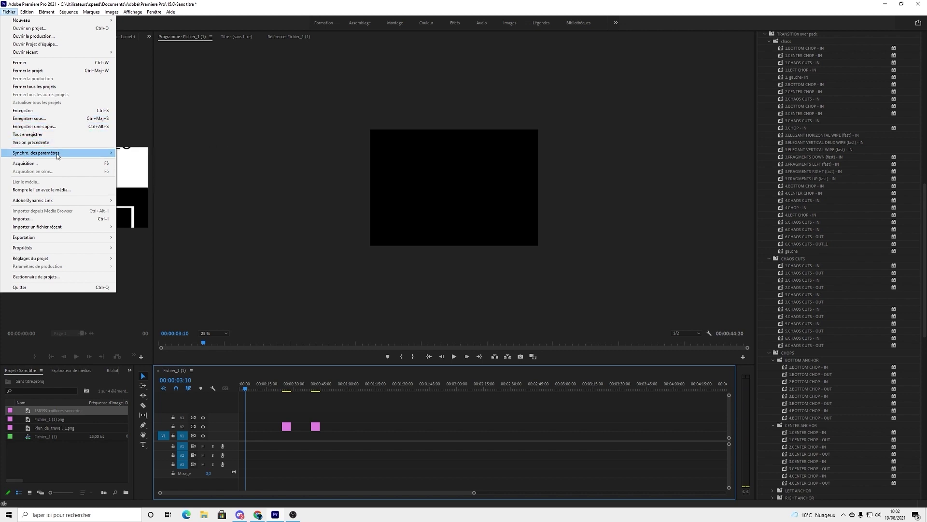
{"action": "mouse_move", "coordinate": [45, 230]}
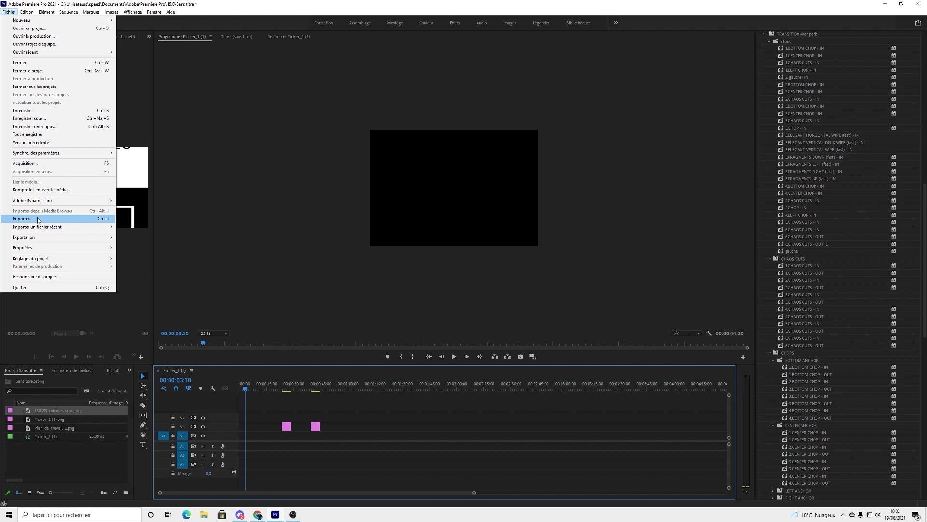
{"action": "left_click", "coordinate": [70, 469]}
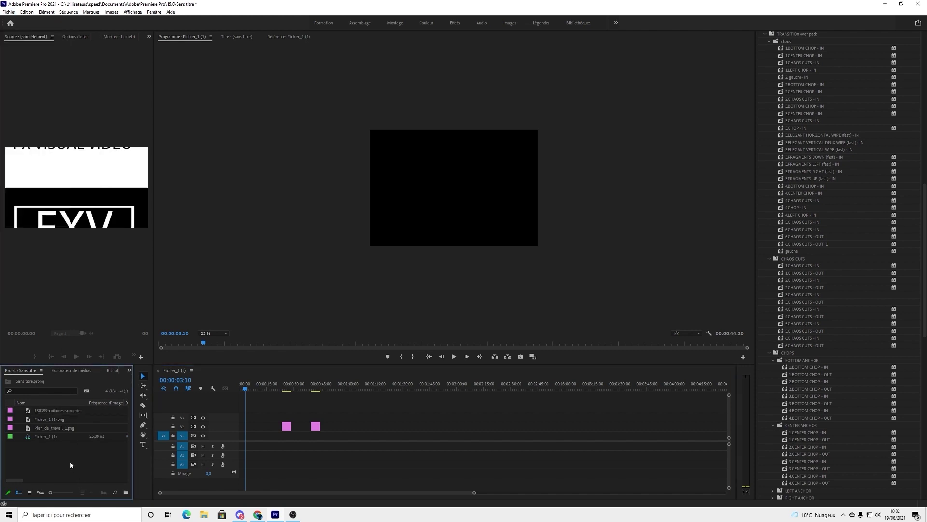
{"action": "double_click", "coordinate": [71, 459]}
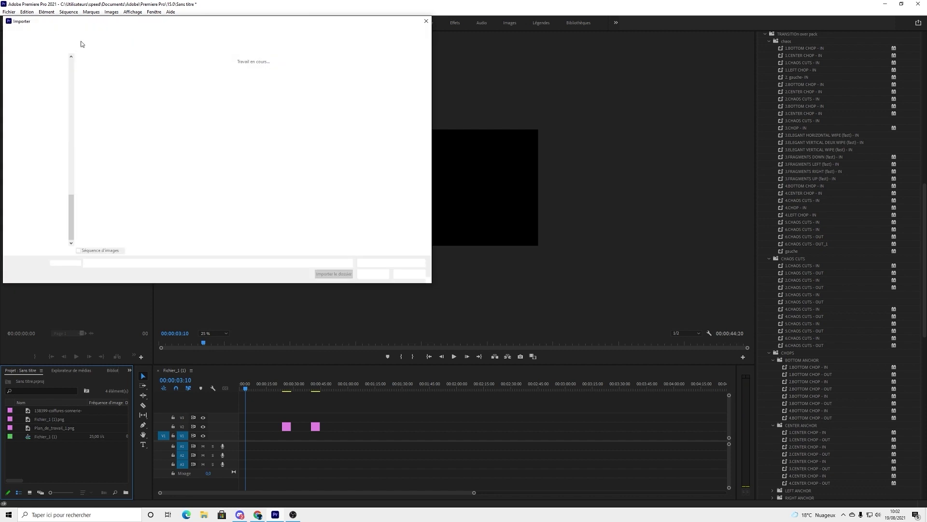
{"action": "left_click", "coordinate": [426, 21]}
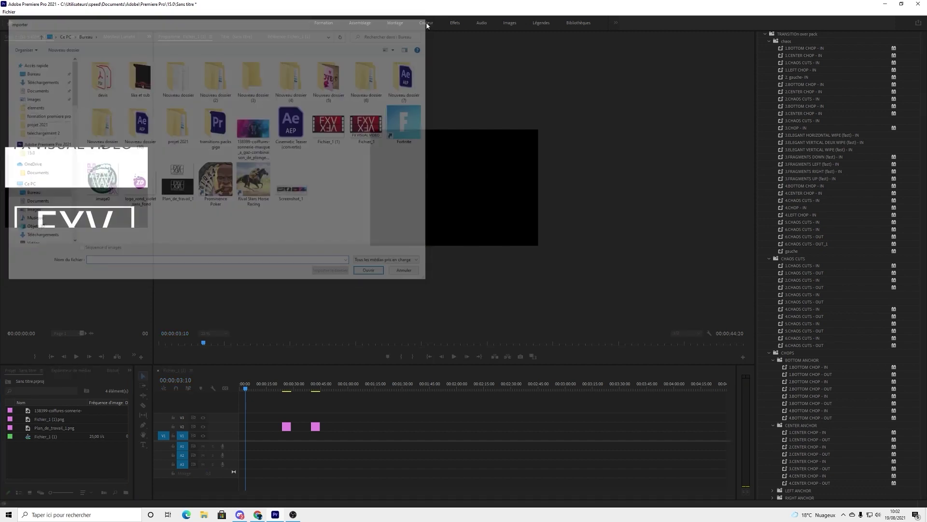
{"action": "left_click", "coordinate": [9, 12]}
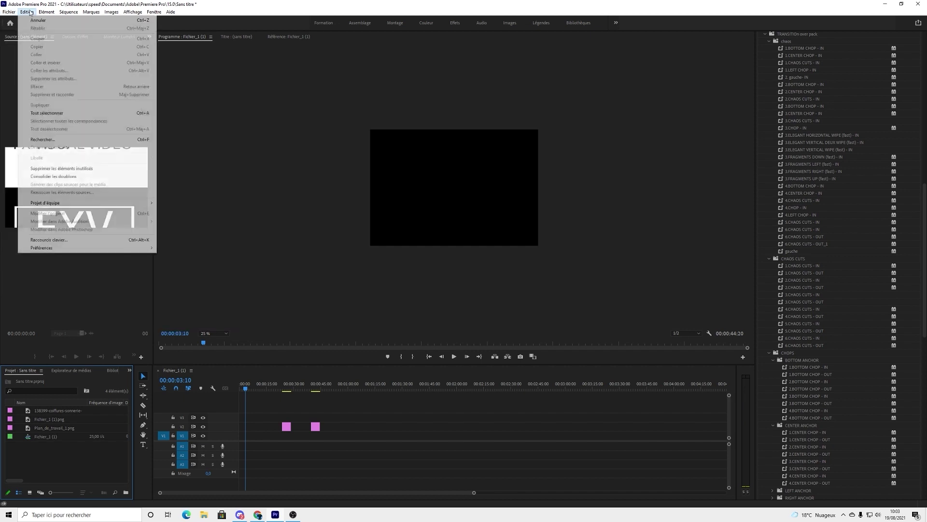
Examine the assigned commands in the keyboard shortcuts dialog and close it without changing anything
{"action": "mouse_move", "coordinate": [47, 12]}
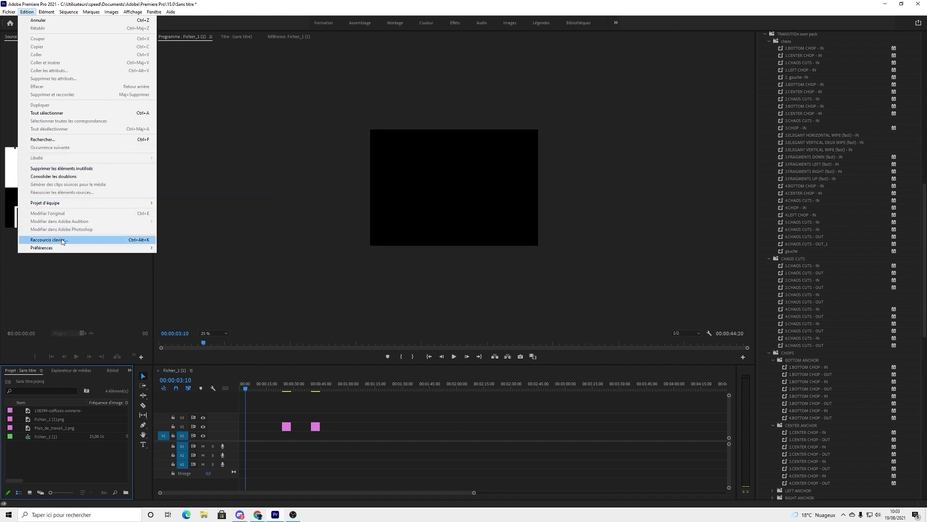
{"action": "mouse_move", "coordinate": [60, 248]}
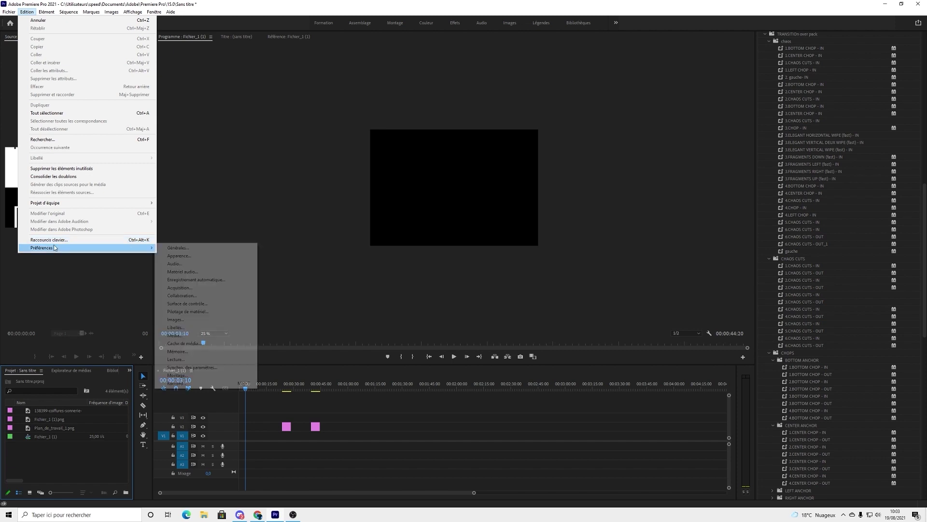
{"action": "left_click", "coordinate": [85, 241]}
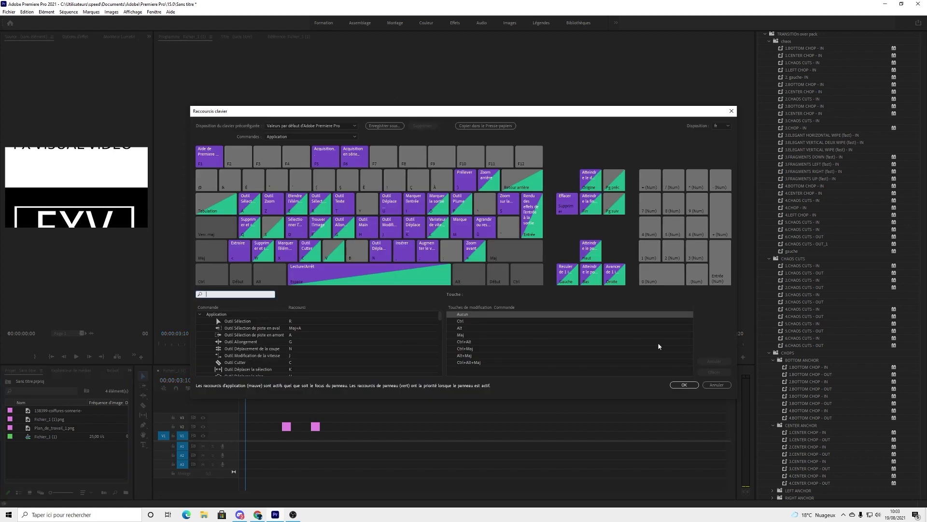
{"action": "mouse_move", "coordinate": [440, 320]}
{"action": "left_mouse_down"}
{"action": "mouse_move", "coordinate": [438, 368]}
{"action": "mouse_move", "coordinate": [435, 324]}
{"action": "left_mouse_up"}
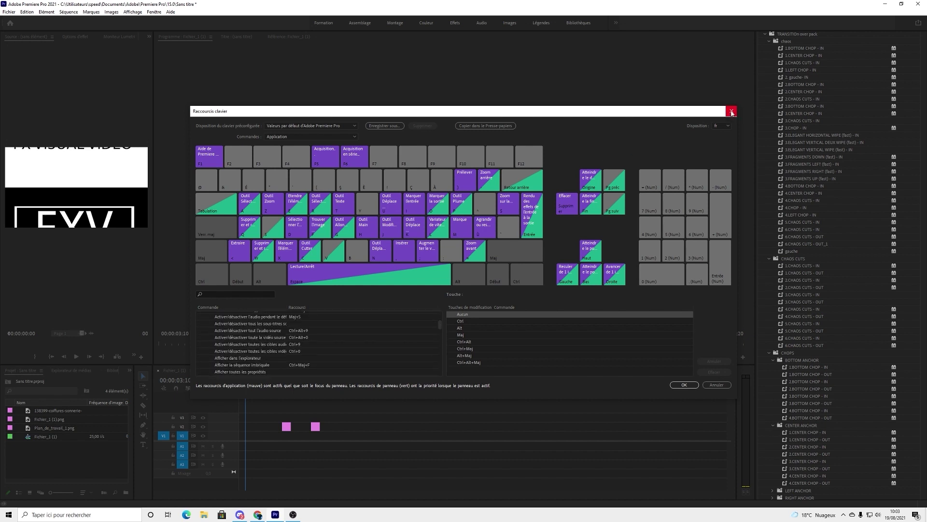
{"action": "left_click", "coordinate": [731, 111]}
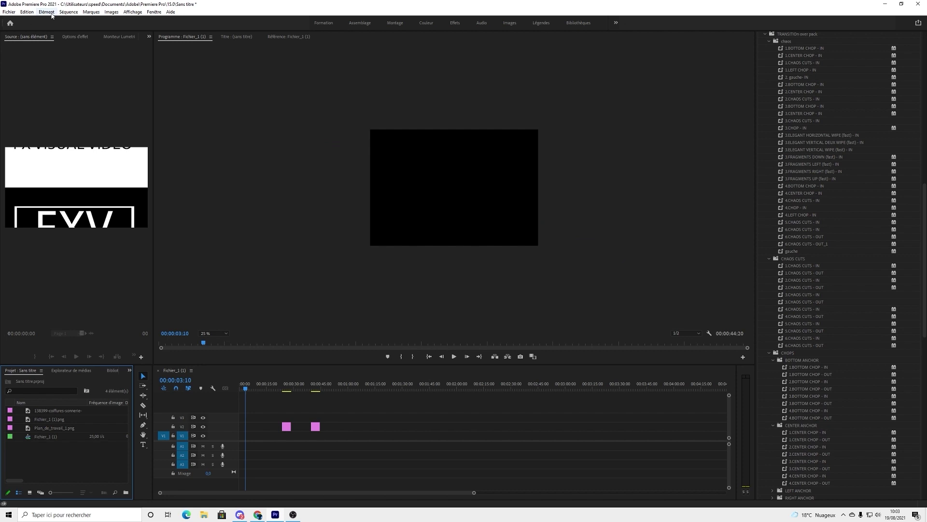
Open the Général preferences and view the choices for how bins open, keeping Ouvrir dans la fenêtre
{"action": "left_click", "coordinate": [26, 12]}
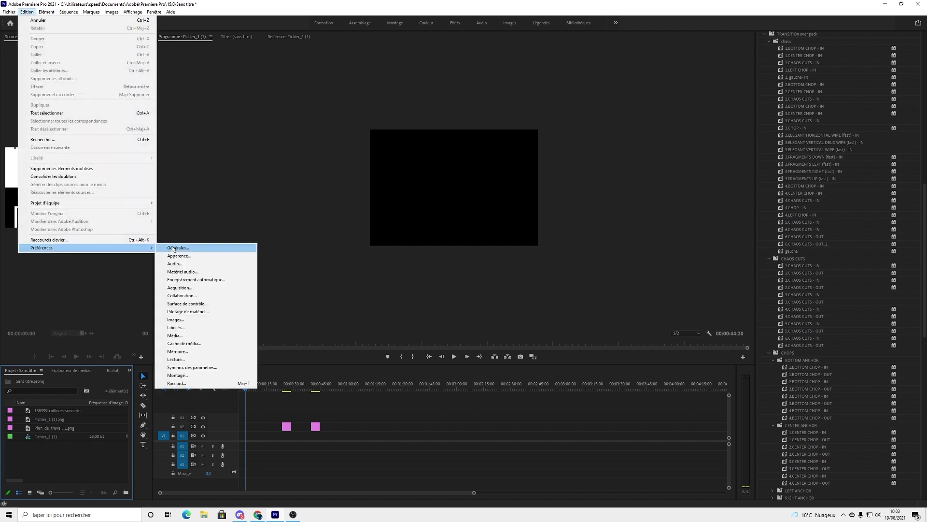
{"action": "left_click", "coordinate": [174, 247]}
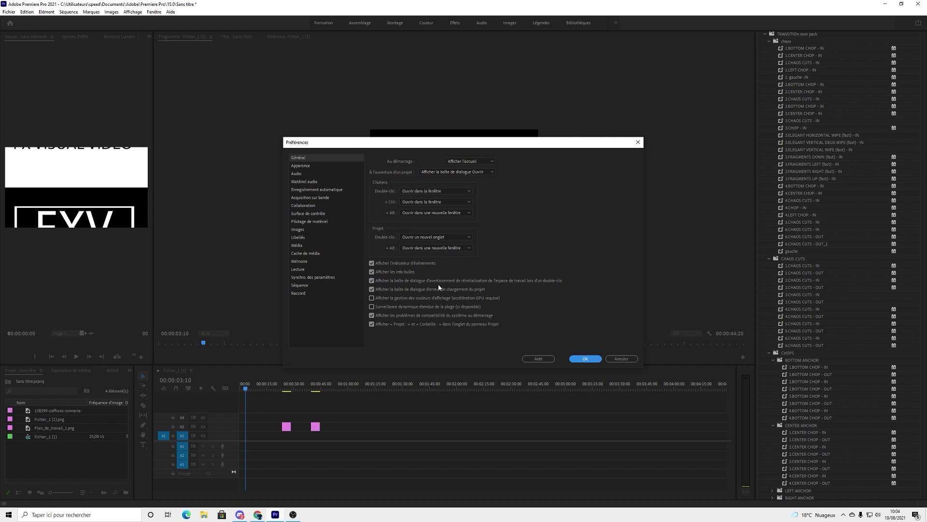
{"action": "left_click", "coordinate": [463, 191]}
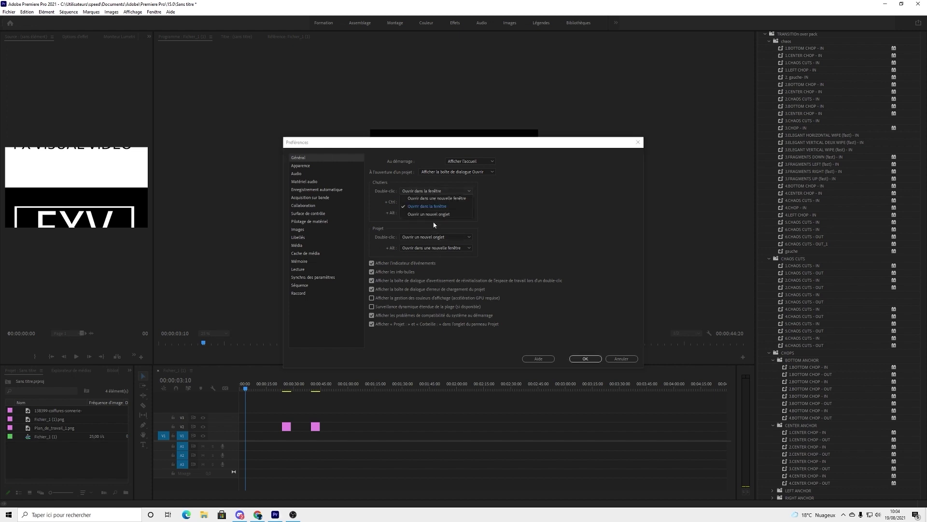
{"action": "left_click", "coordinate": [432, 193]}
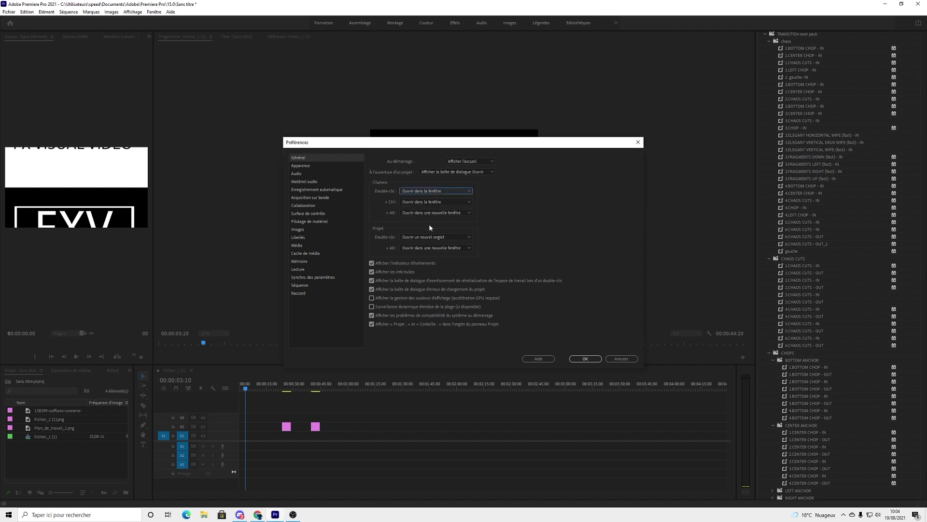
Examine the Apparence, Audio, Matériel audio and Enregistrement automatique preferences
{"action": "left_click", "coordinate": [299, 166]}
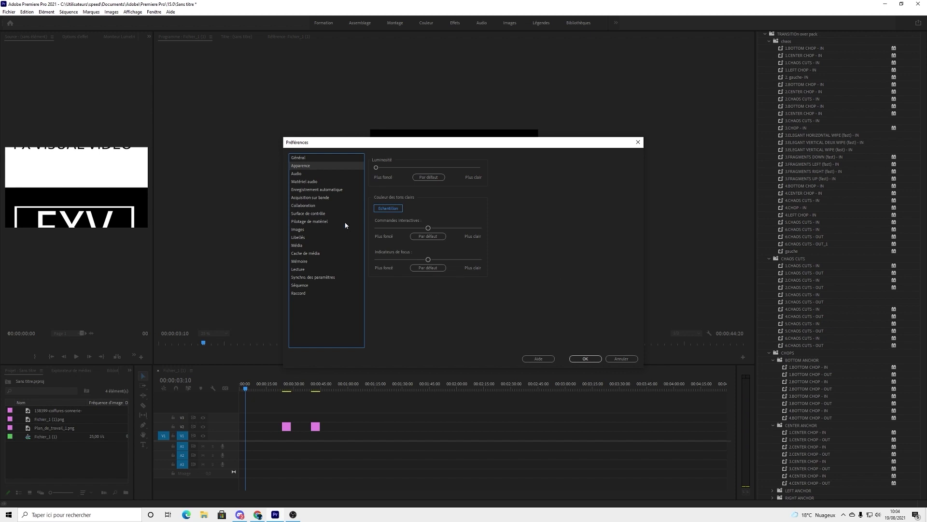
{"action": "left_click", "coordinate": [295, 174]}
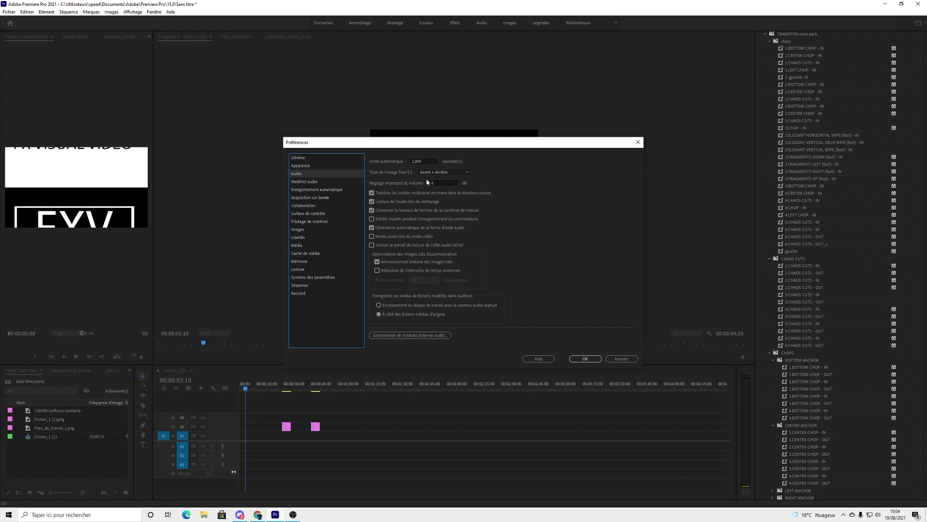
{"action": "left_click", "coordinate": [310, 182]}
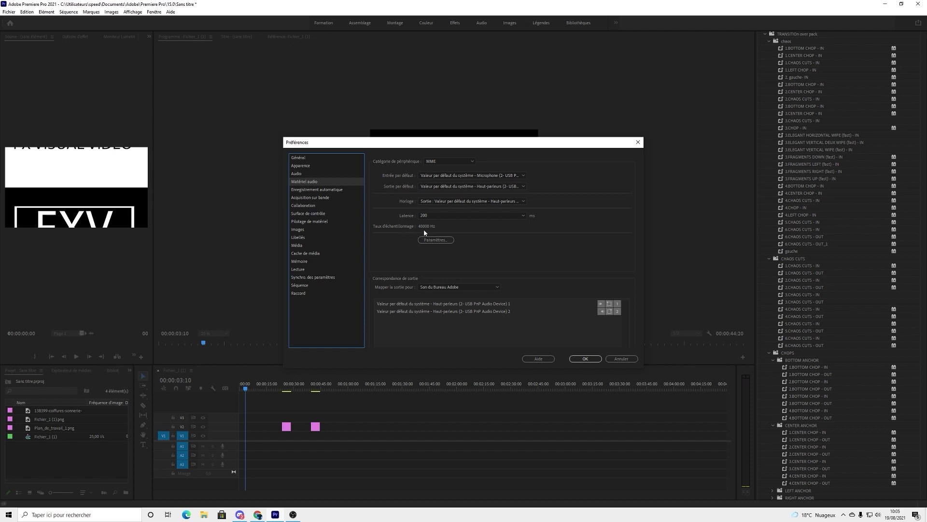
{"action": "left_click", "coordinate": [314, 190]}
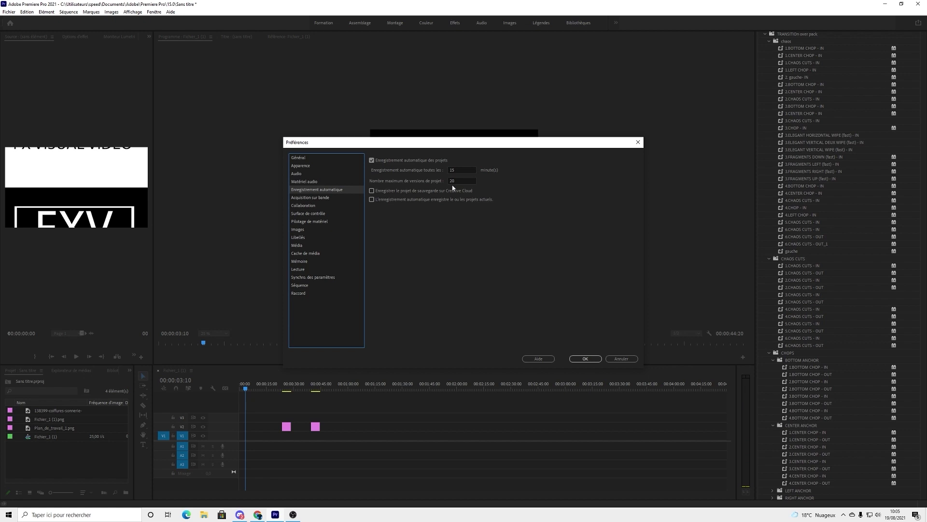
View the default media timebase choices in the Média preferences without changing them, and examine the Cache de média preferences
{"action": "left_click", "coordinate": [297, 245]}
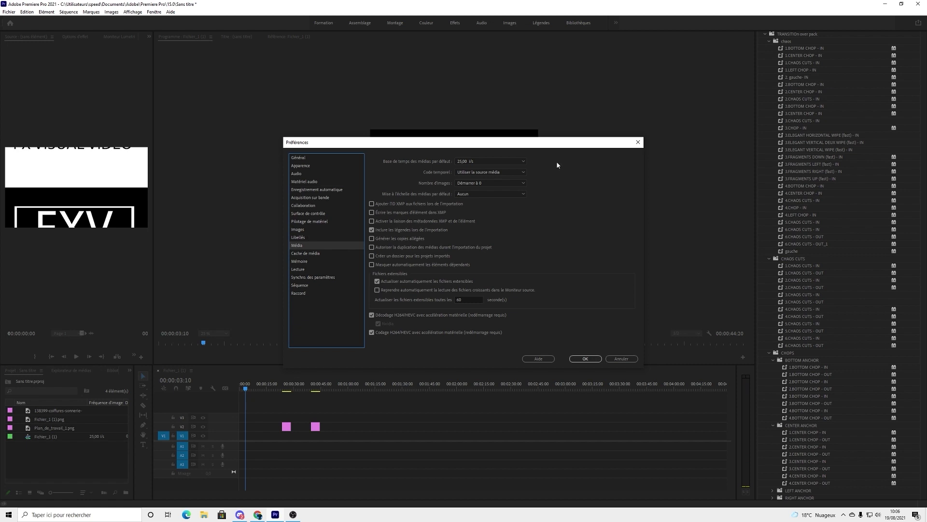
{"action": "left_click", "coordinate": [494, 166]}
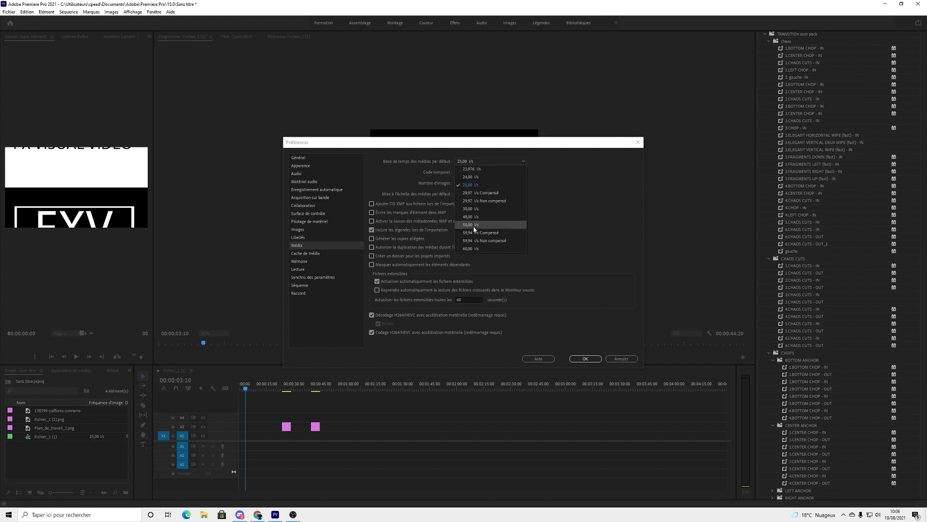
{"action": "left_click", "coordinate": [567, 158]}
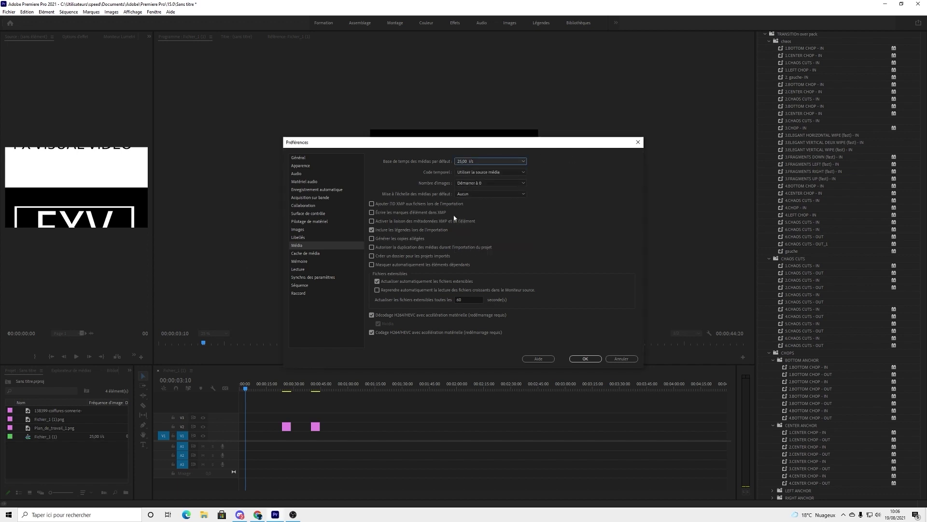
{"action": "left_click", "coordinate": [300, 254]}
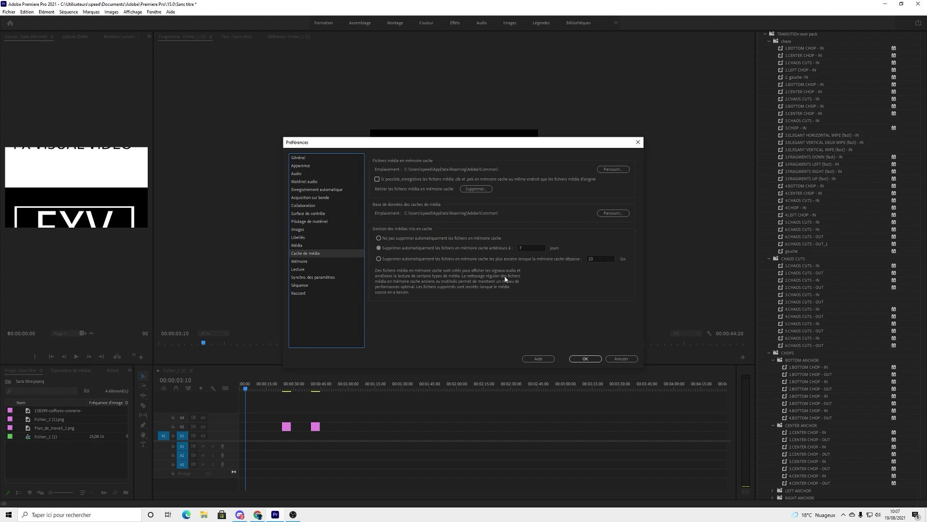
Examine the Mémoire preferences and the render optimisation choices, keeping Performances
{"action": "left_click", "coordinate": [300, 261]}
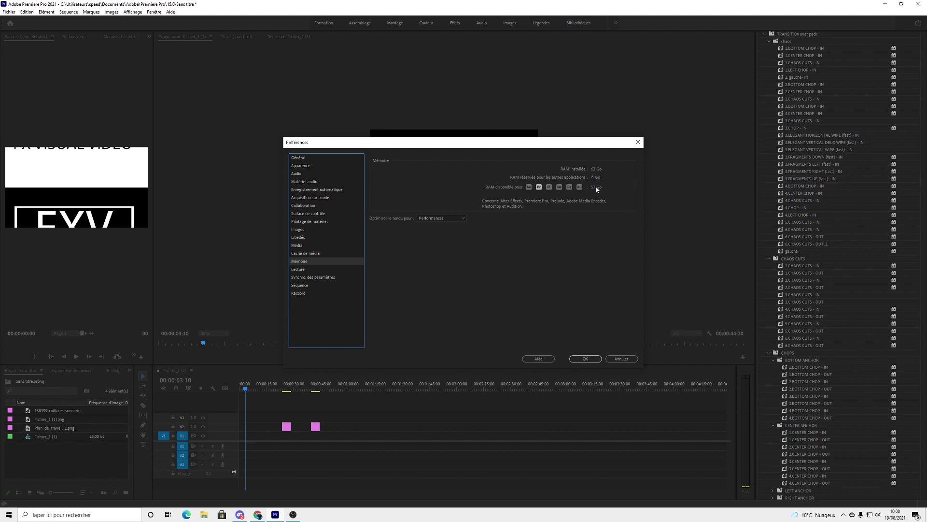
{"action": "left_click", "coordinate": [430, 219]}
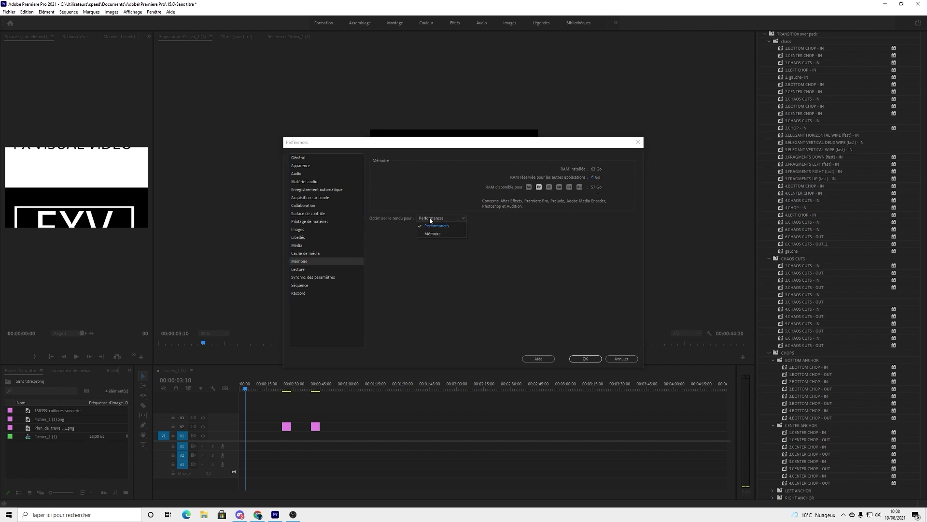
{"action": "left_click", "coordinate": [431, 219]}
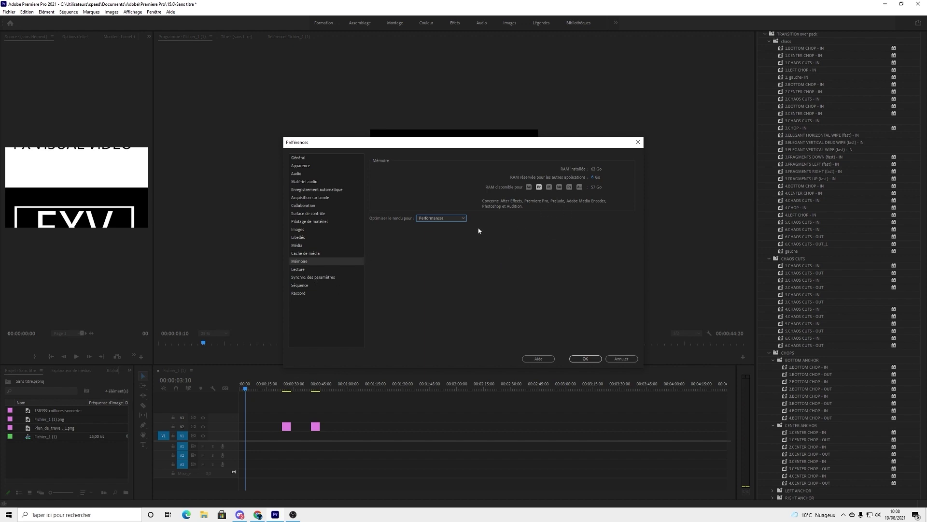
{"action": "left_click", "coordinate": [440, 219]}
{"action": "left_click", "coordinate": [440, 219]}
Examine the Lecture, Séquence and Raccord preferences and close the preferences without changing anything
{"action": "left_click", "coordinate": [306, 270]}
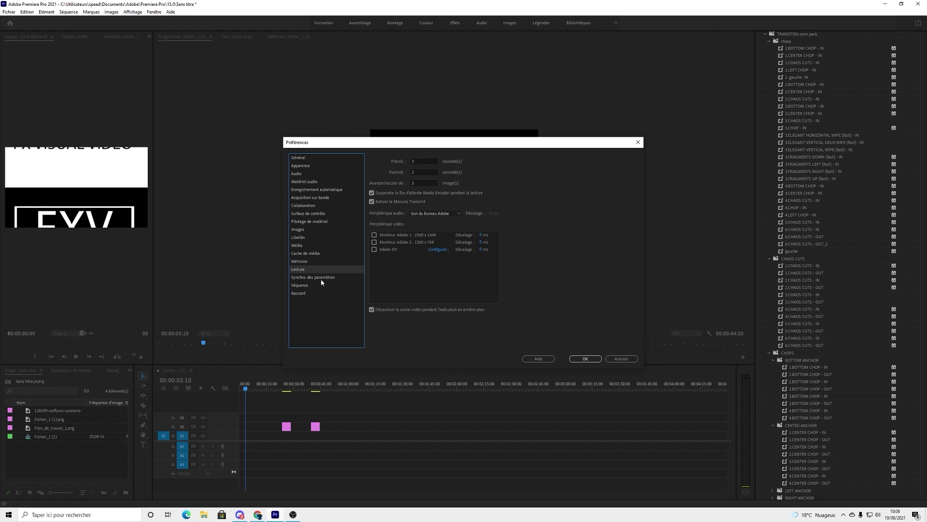
{"action": "left_click", "coordinate": [304, 288]}
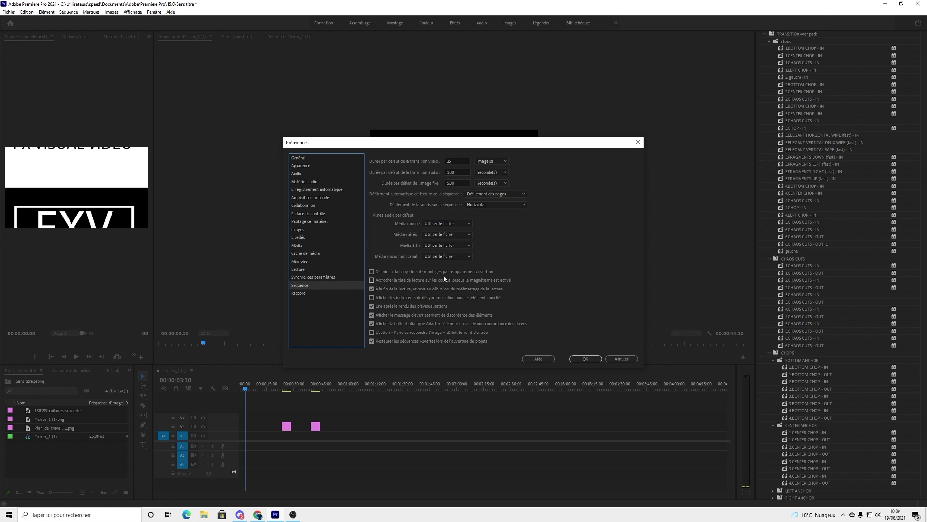
{"action": "left_click", "coordinate": [299, 293]}
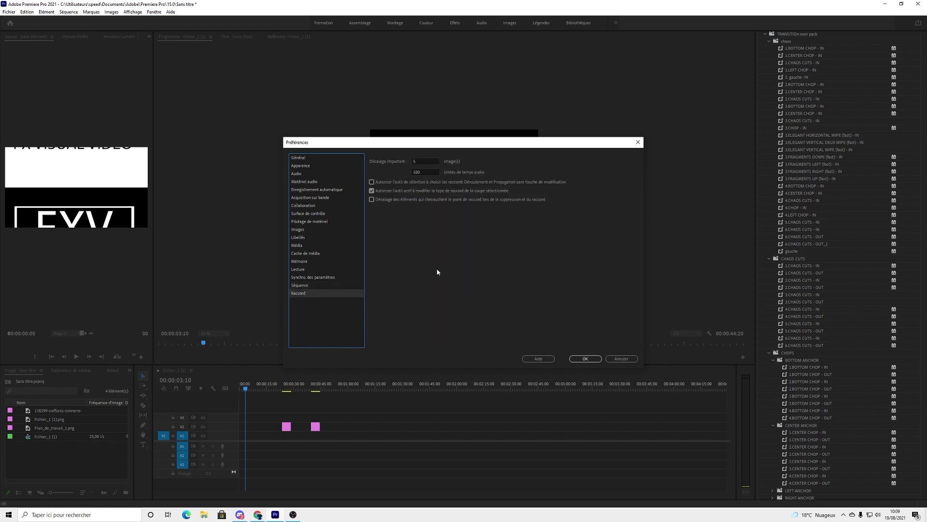
{"action": "left_click", "coordinate": [638, 142]}
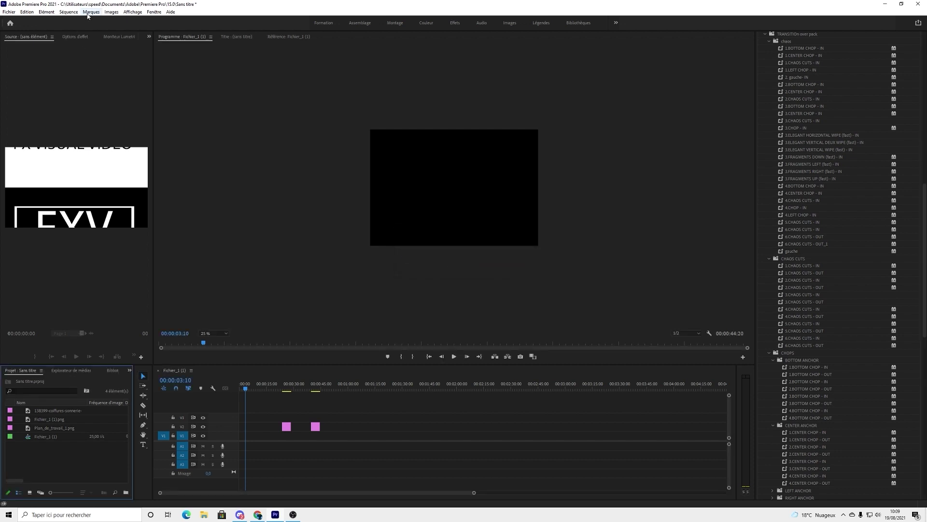
Select the first clip on track V2 and open the settings of the Fichier_1 (1) sequence
{"action": "left_click", "coordinate": [68, 12]}
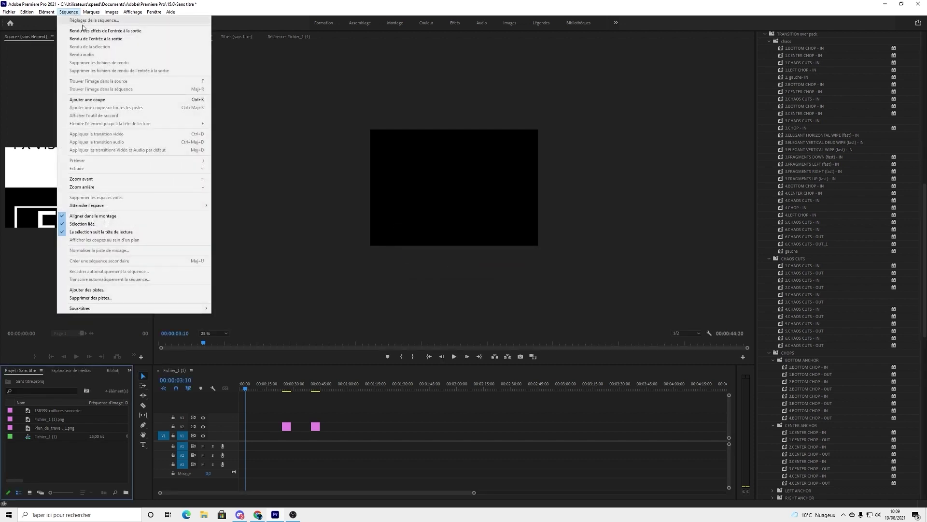
{"action": "mouse_move", "coordinate": [87, 205]}
{"action": "left_click", "coordinate": [288, 424]}
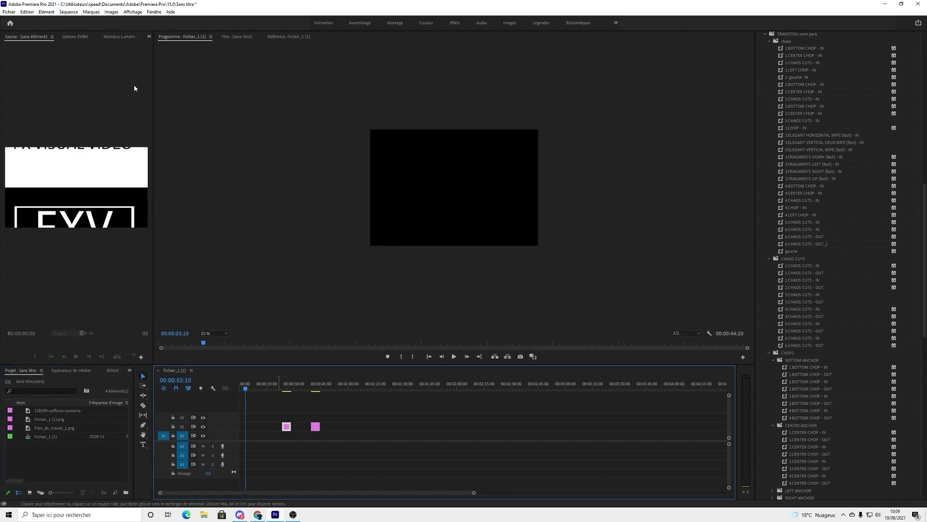
{"action": "left_click", "coordinate": [68, 11]}
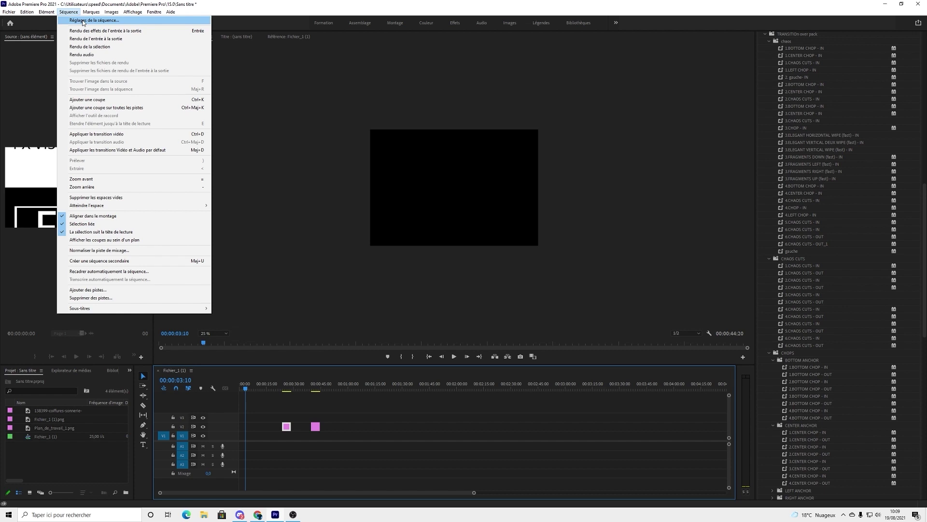
{"action": "left_click", "coordinate": [83, 22]}
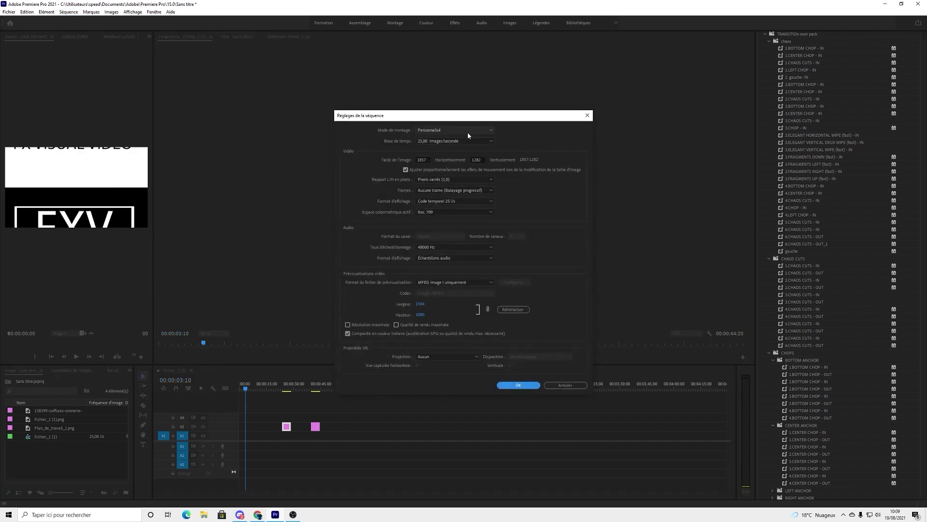
Try the HDV 1080p editing mode for the sequence, and replace it with DNX 1080p
{"action": "left_click", "coordinate": [467, 130]}
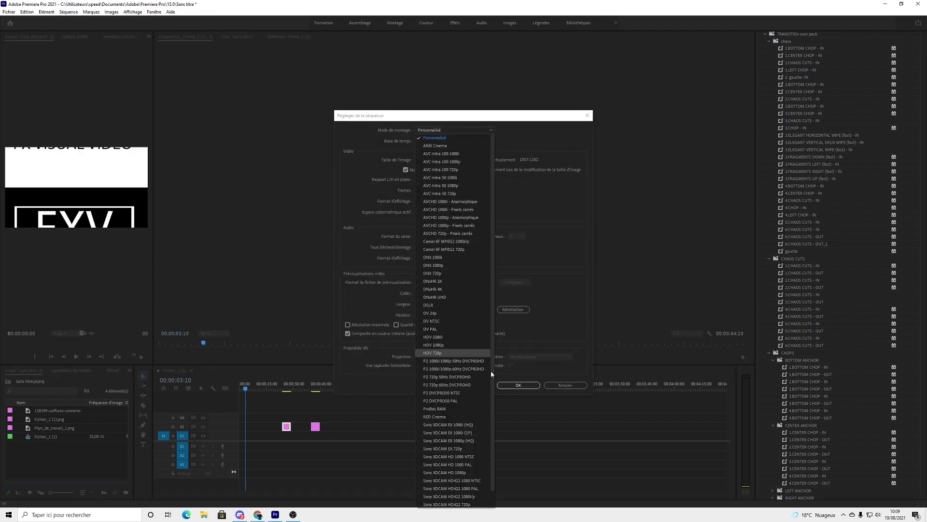
{"action": "scroll", "coordinate": [482, 480], "scroll_direction": "down", "scroll_amount": 1}
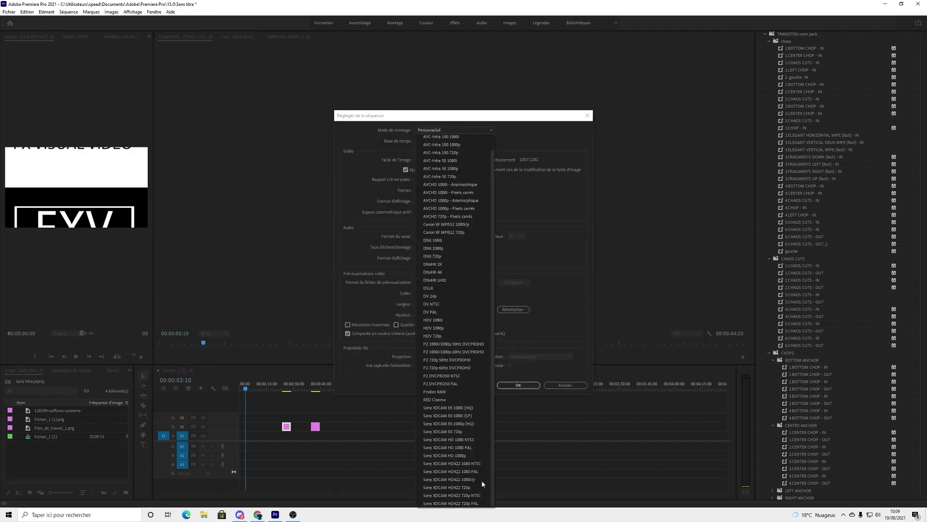
{"action": "left_click", "coordinate": [445, 329]}
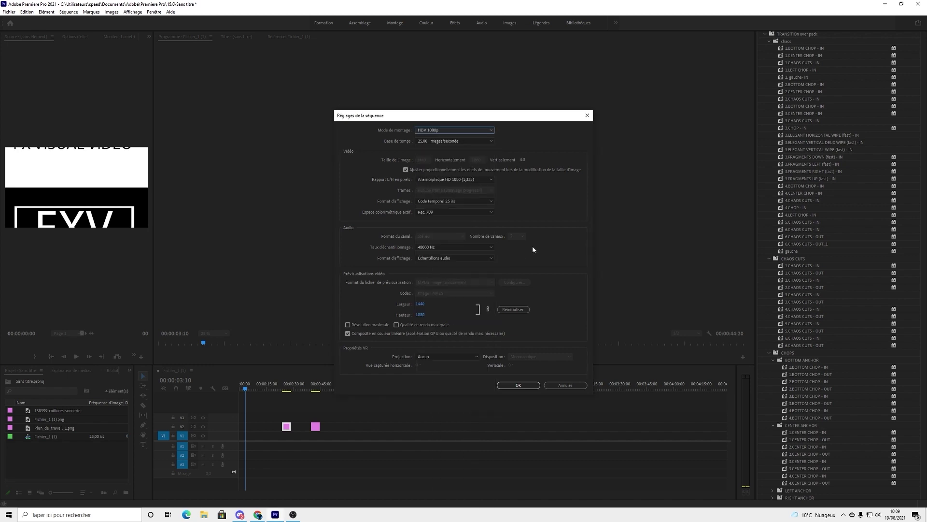
{"action": "left_click", "coordinate": [447, 130]}
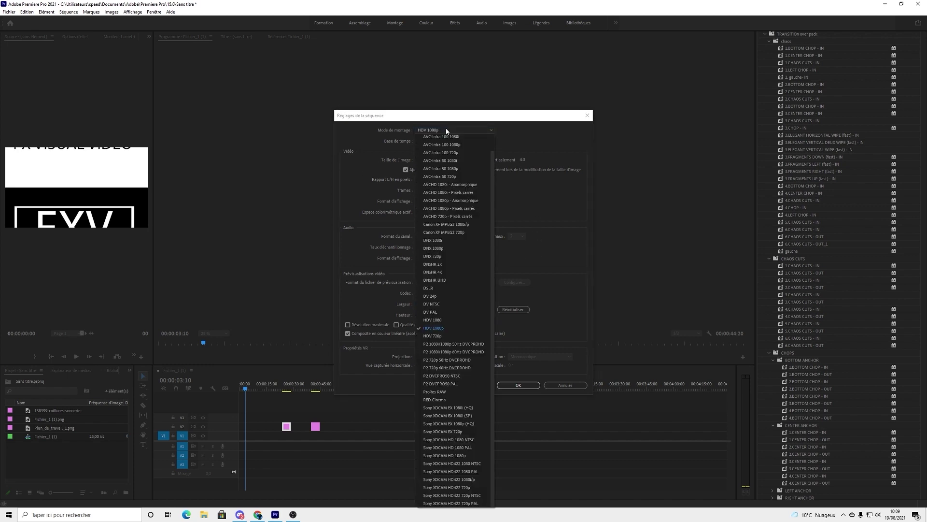
{"action": "left_click", "coordinate": [448, 248]}
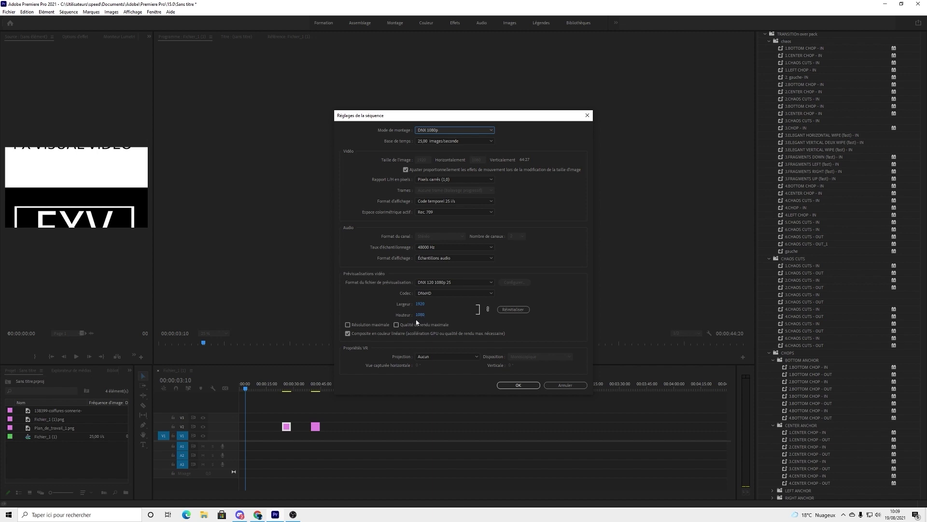
Set the sequence's editing mode to Personnalisé
{"action": "left_click", "coordinate": [450, 128]}
{"action": "scroll", "coordinate": [462, 152], "scroll_direction": "up", "scroll_amount": 1}
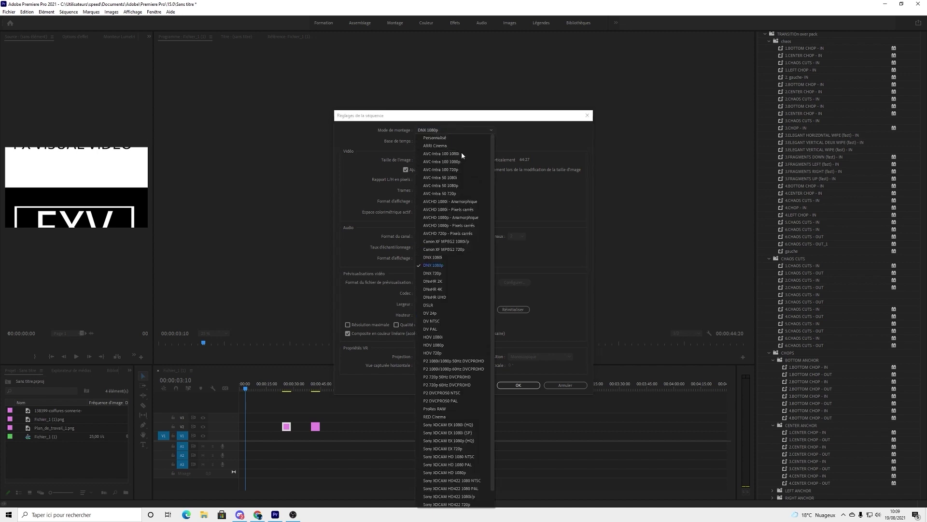
{"action": "left_click_drag", "start_coordinate": [493, 196], "coordinate": [485, 170]}
{"action": "left_click", "coordinate": [442, 137]}
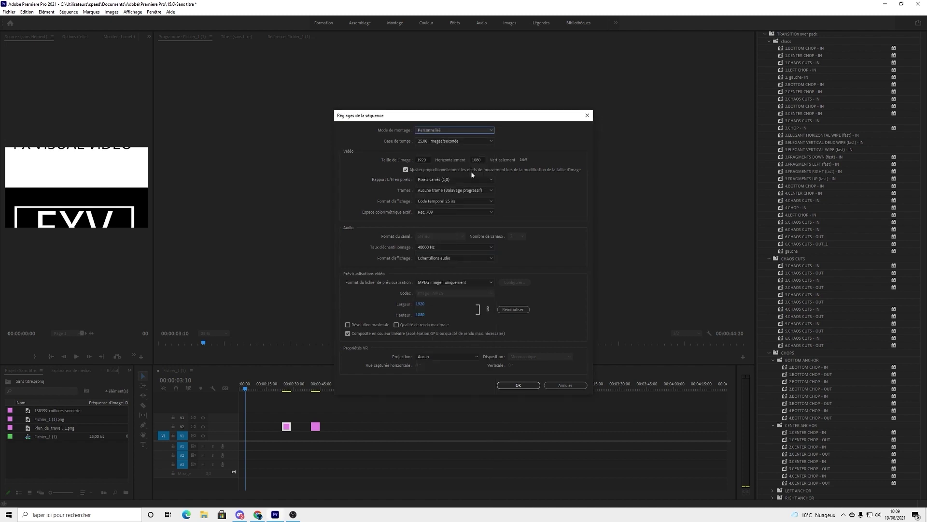
Try a custom frame size of 960 horizontally by 540 vertically in the sequence settings
{"action": "left_click_drag", "start_coordinate": [428, 161], "coordinate": [416, 159]}
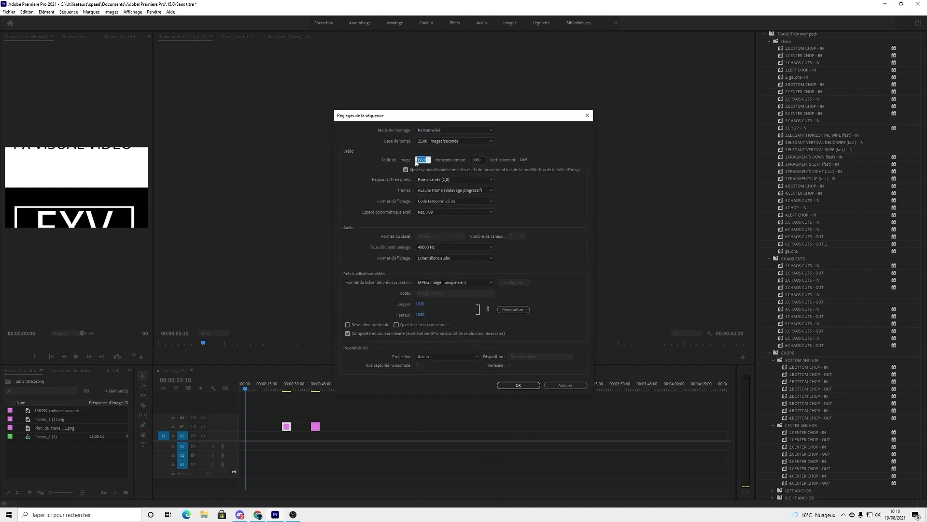
{"action": "type", "text": "1"}
{"action": "type", "text": "920"}
{"action": "left_click", "coordinate": [570, 155]}
{"action": "left_click", "coordinate": [429, 160]}
{"action": "type", "text": "960"}
{"action": "left_click", "coordinate": [478, 159]}
{"action": "type", "text": "540"}
{"action": "left_click", "coordinate": [533, 190]}
Set the sequence's audio sample rate to 44100 Hz and its frame size to 1920 by 1080
{"action": "left_click", "coordinate": [442, 247]}
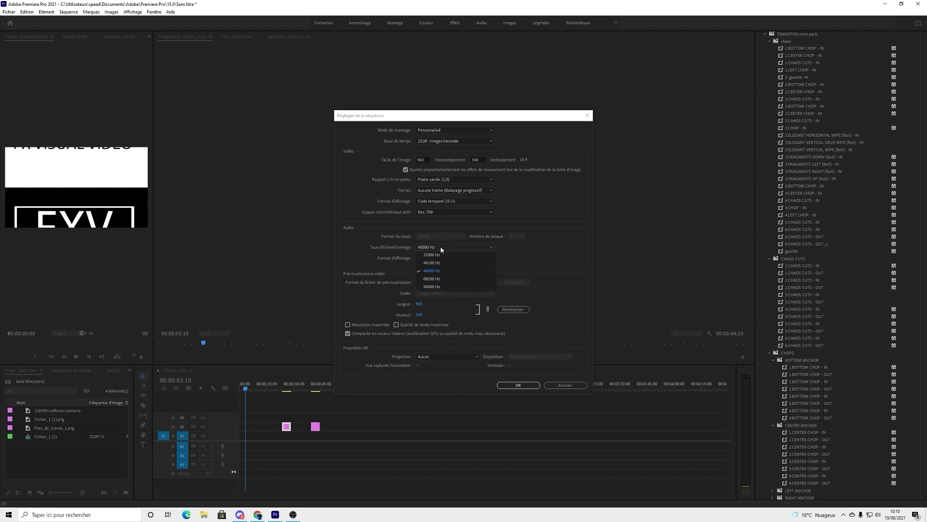
{"action": "left_click", "coordinate": [436, 263]}
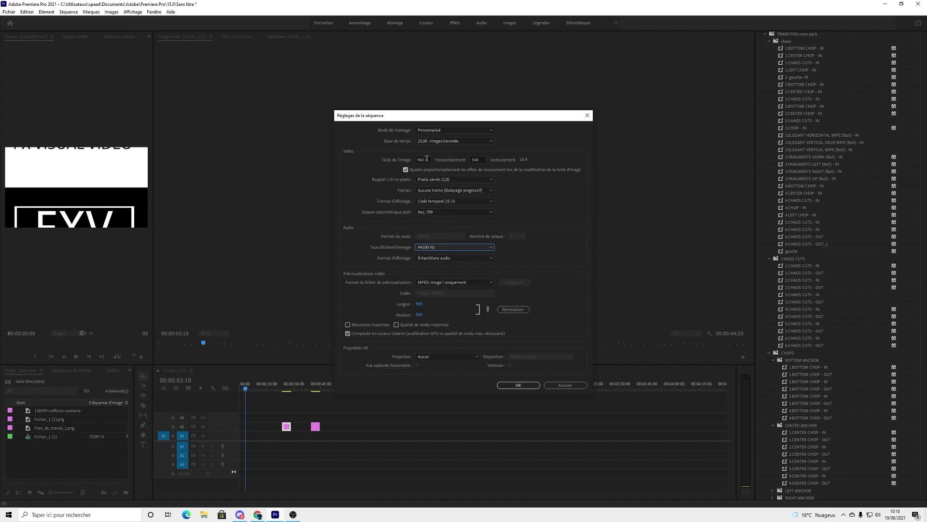
{"action": "left_click_drag", "start_coordinate": [429, 161], "coordinate": [394, 159]}
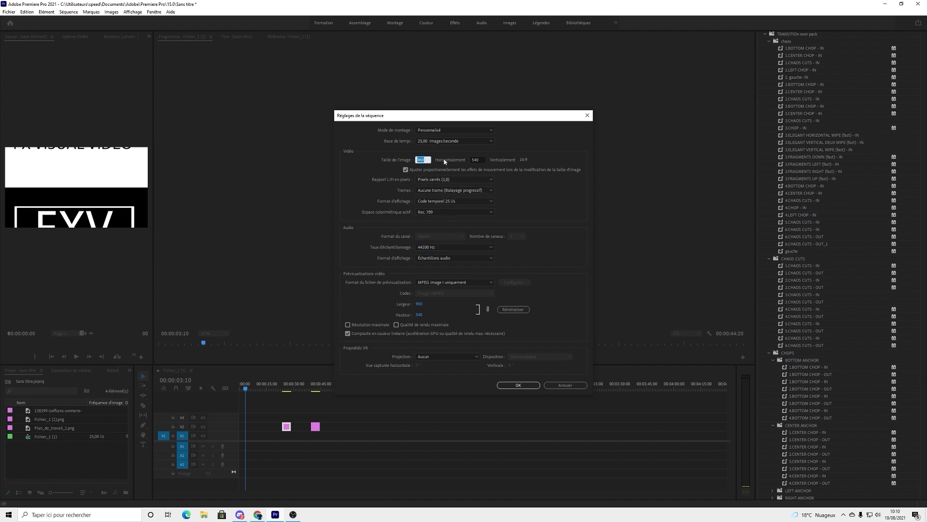
{"action": "key", "text": "BackSpace"}
{"action": "double_click", "coordinate": [477, 160]}
{"action": "key", "text": "BackSpace"}
{"action": "type", "text": "1080"}
{"action": "left_click", "coordinate": [542, 179]}
Turn off linear colour compositing and apply the sequence settings
{"action": "left_click", "coordinate": [348, 333]}
{"action": "left_click", "coordinate": [517, 385]}
{"action": "left_click", "coordinate": [501, 271]}
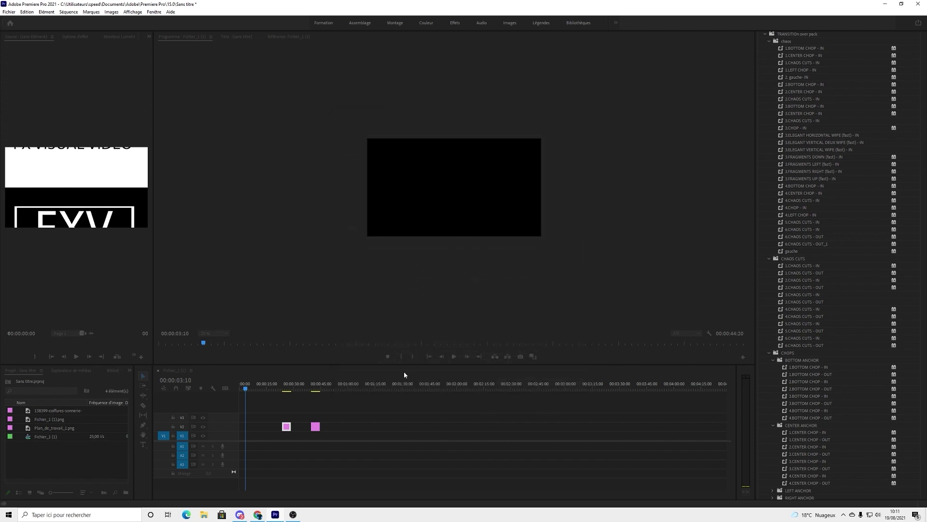
Try adding a marker at the playhead and moving the first V2 clip to the start of the sequence
{"action": "left_click", "coordinate": [91, 11]}
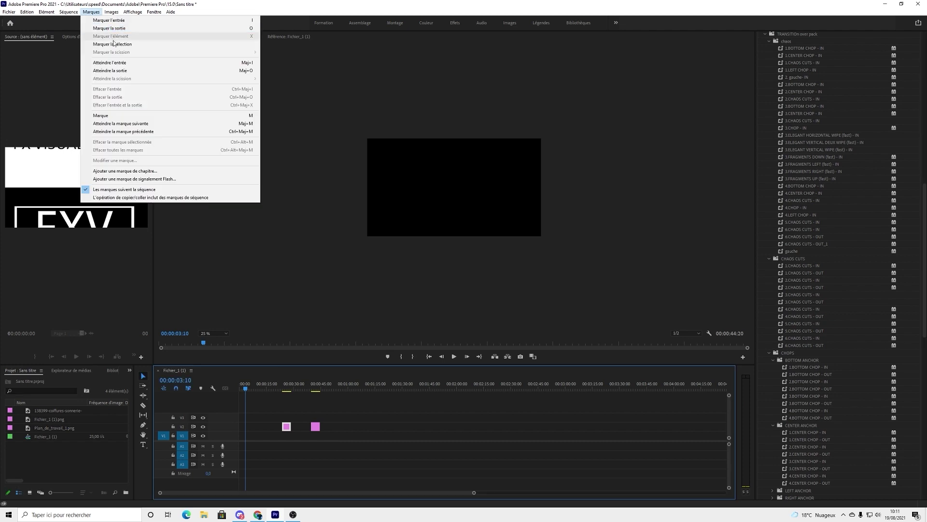
{"action": "left_click", "coordinate": [112, 119]}
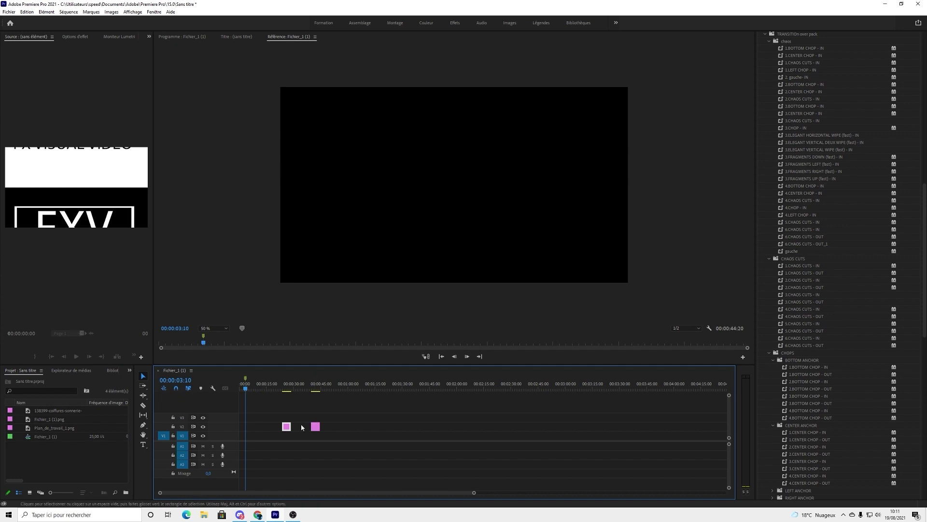
{"action": "left_click_drag", "start_coordinate": [287, 428], "coordinate": [235, 428]}
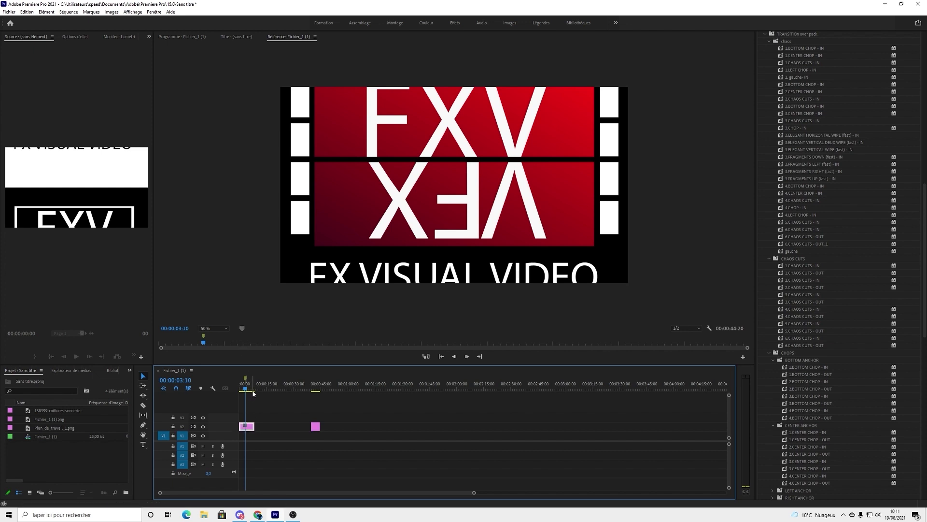
{"action": "key", "text": "ctrl+z"}
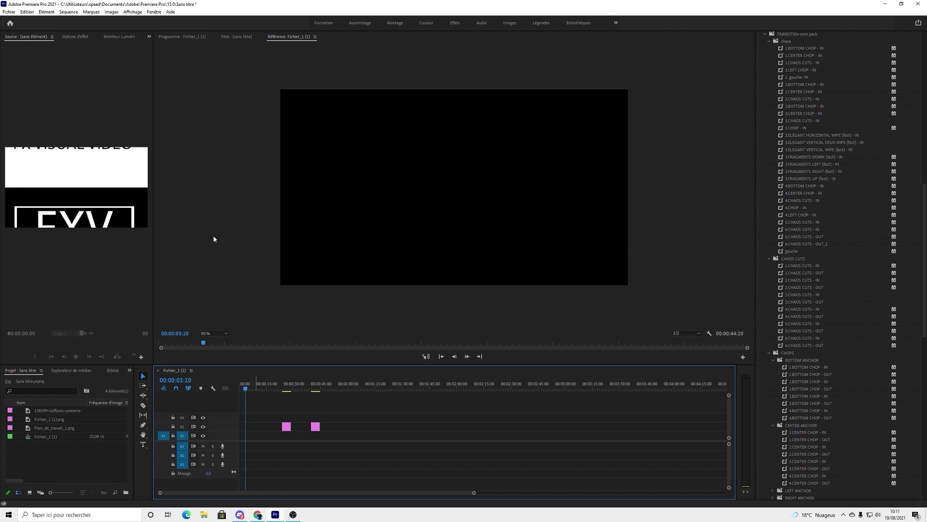
Select the first clip on track V2 and examine the Séquence commands, including the subtitle options
{"action": "left_click", "coordinate": [68, 12]}
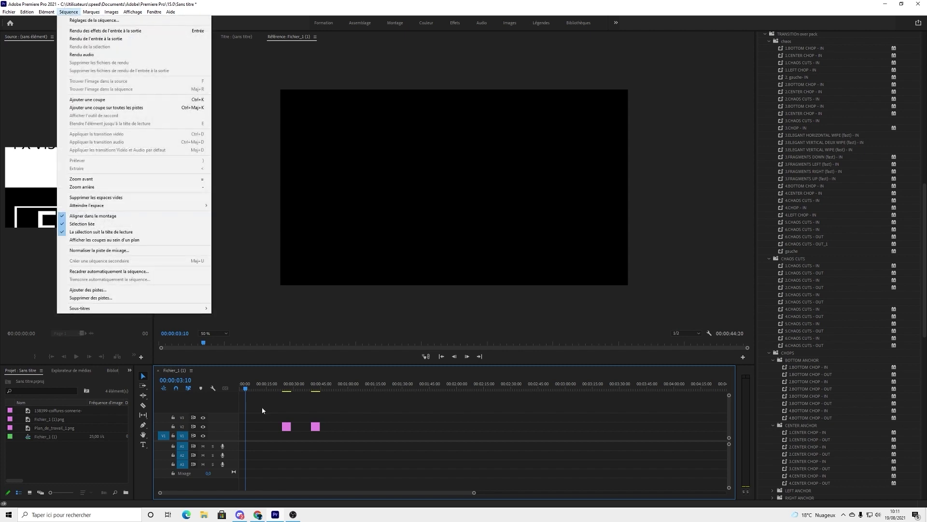
{"action": "left_click", "coordinate": [286, 427]}
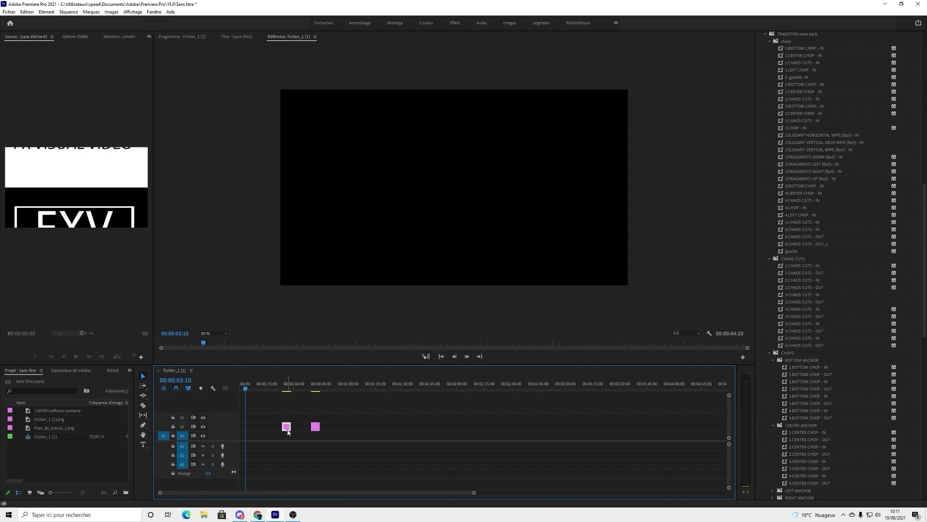
{"action": "left_click", "coordinate": [78, 12]}
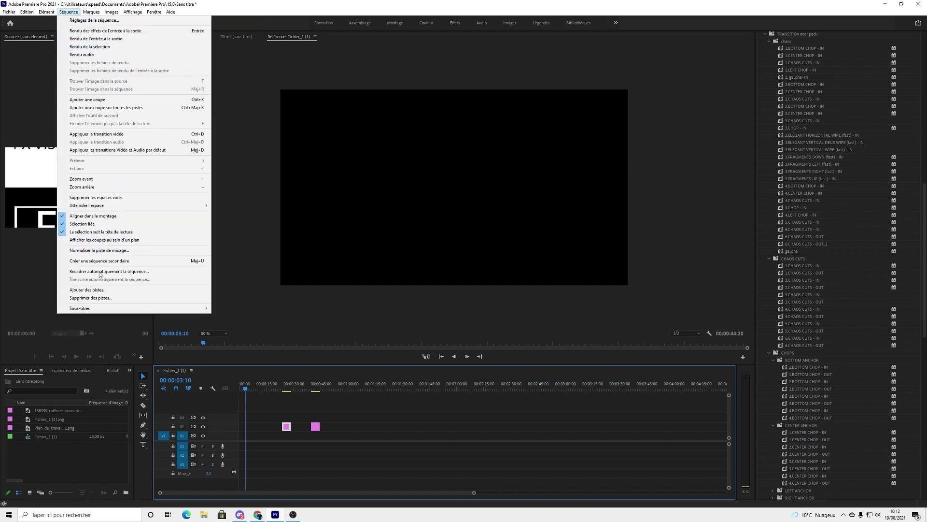
{"action": "mouse_move", "coordinate": [99, 310]}
Examine the Images commands and the list of available workspaces
{"action": "mouse_move", "coordinate": [91, 12]}
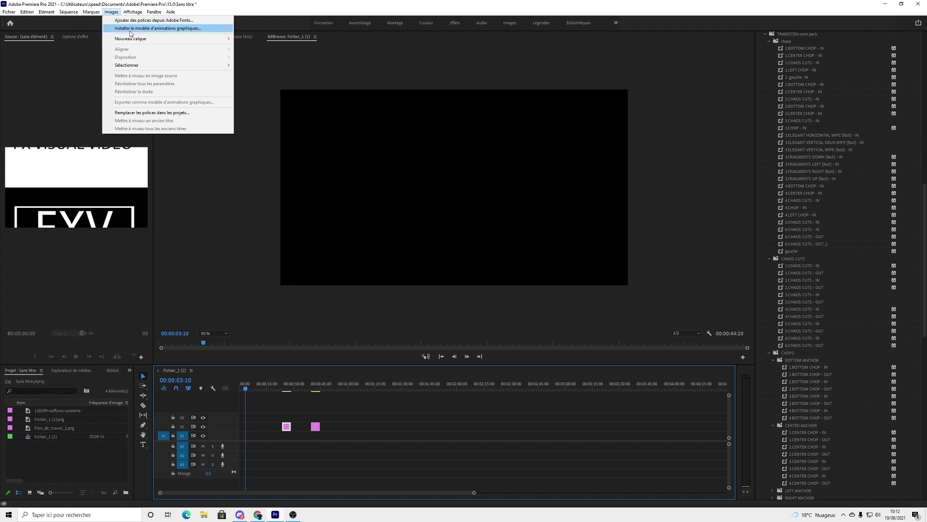
{"action": "mouse_move", "coordinate": [129, 40]}
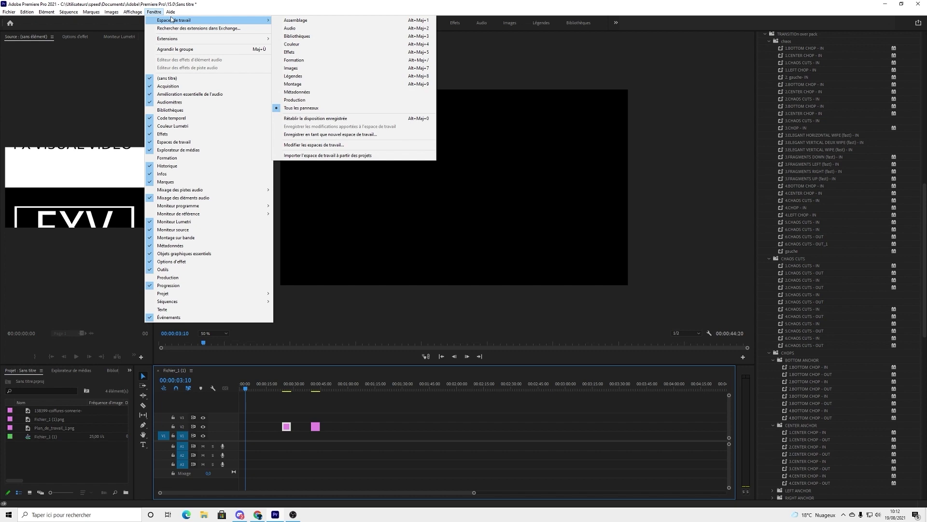
{"action": "left_click", "coordinate": [616, 24]}
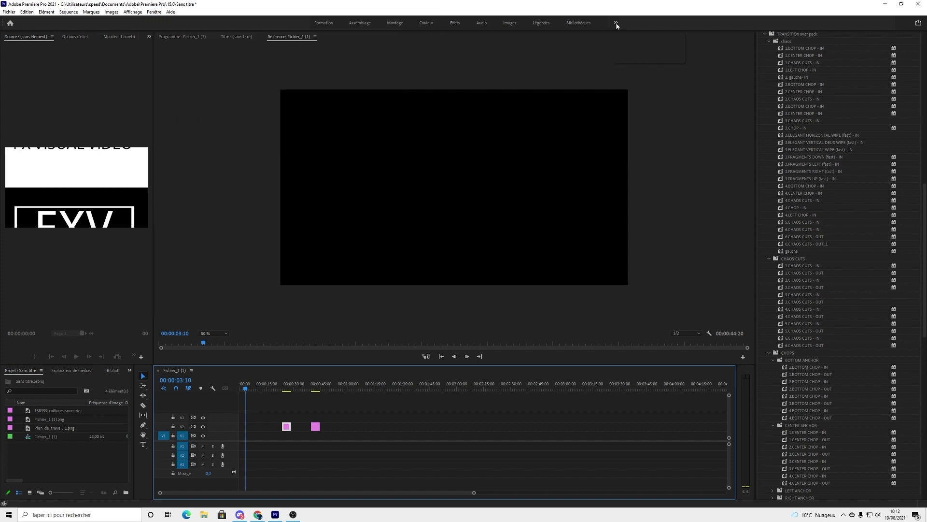
{"action": "left_click", "coordinate": [616, 24]}
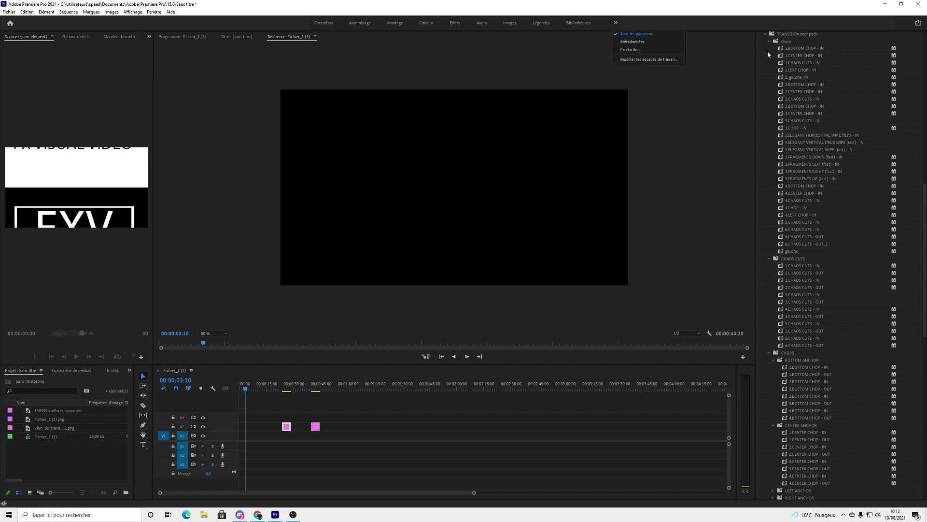
Collapse the TRANSITION over pack and Presets folders in the effects list
{"action": "left_click", "coordinate": [766, 35]}
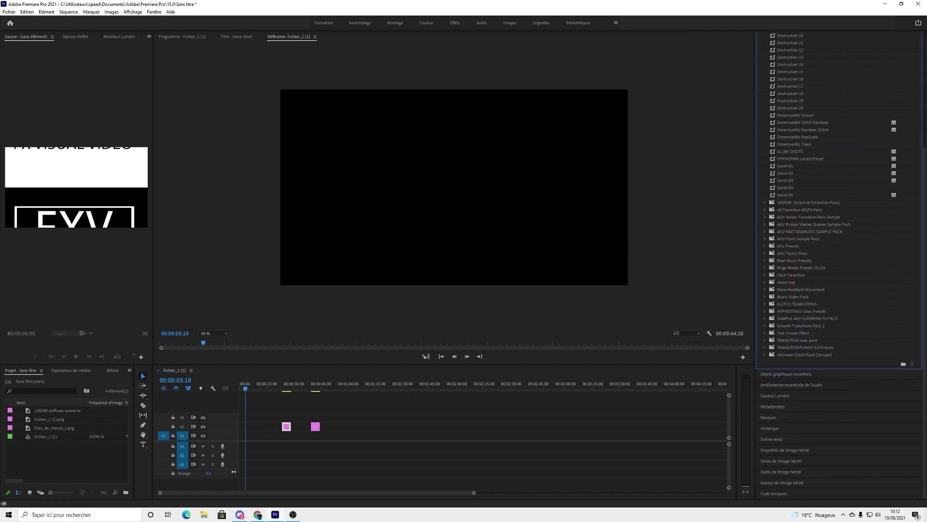
{"action": "scroll", "coordinate": [840, 217], "scroll_direction": "up", "scroll_amount": 5}
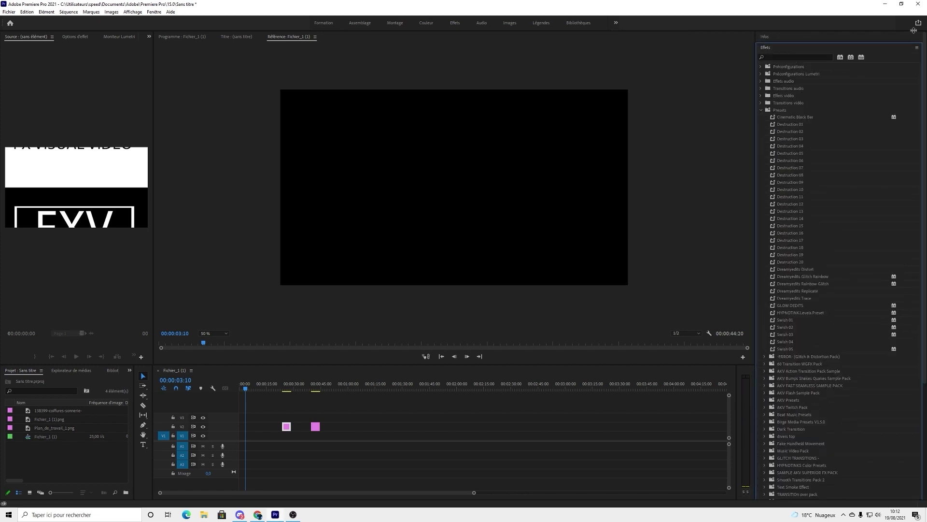
{"action": "left_click", "coordinate": [761, 111]}
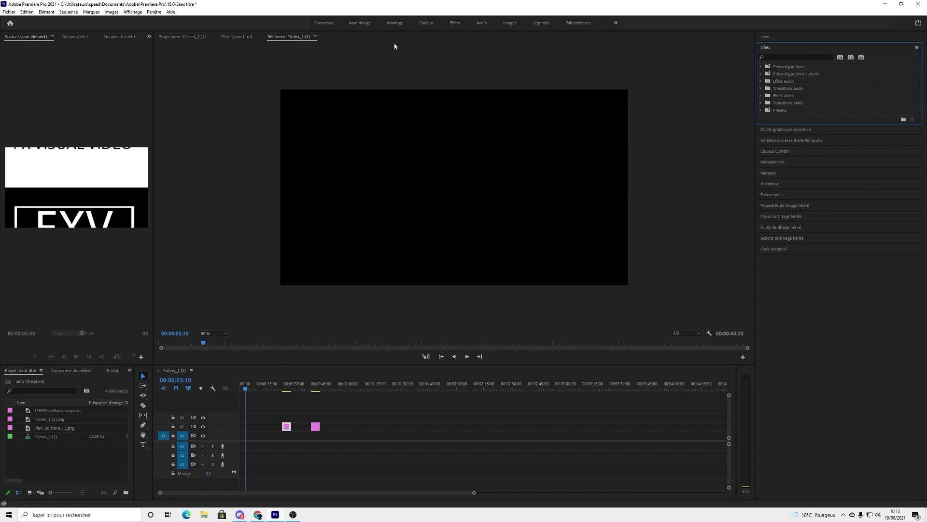
Examine the Affichage, Fenêtre and Aide commands, including the installed extensions and the additional workspaces
{"action": "left_click", "coordinate": [135, 12]}
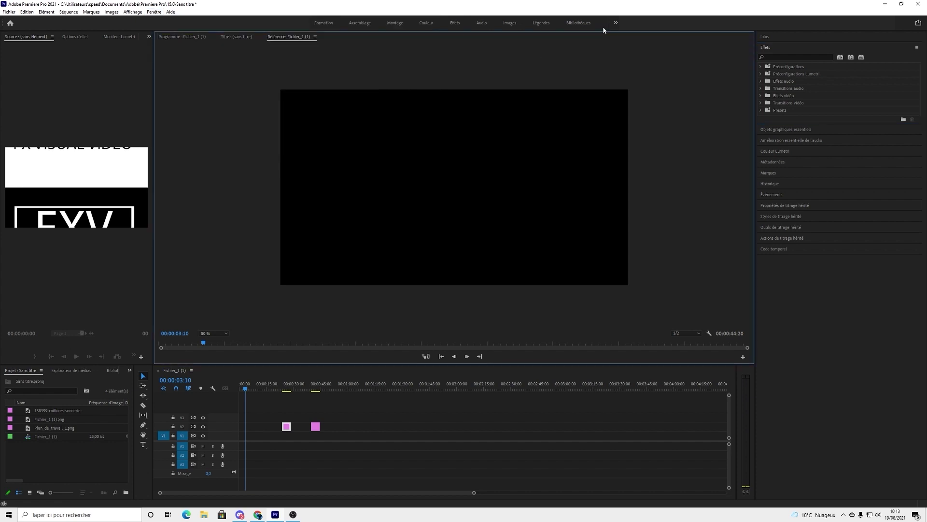
{"action": "left_click", "coordinate": [606, 32]}
{"action": "left_click", "coordinate": [147, 12]}
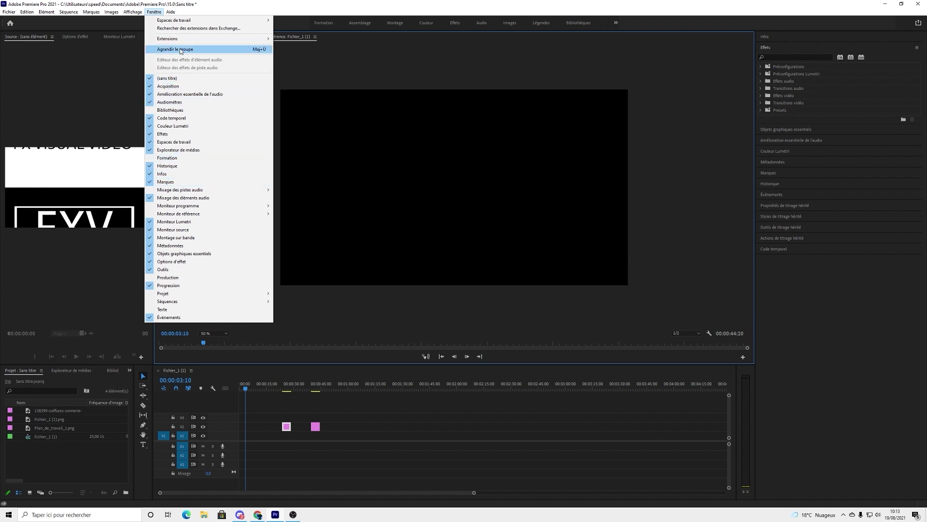
{"action": "mouse_move", "coordinate": [179, 40]}
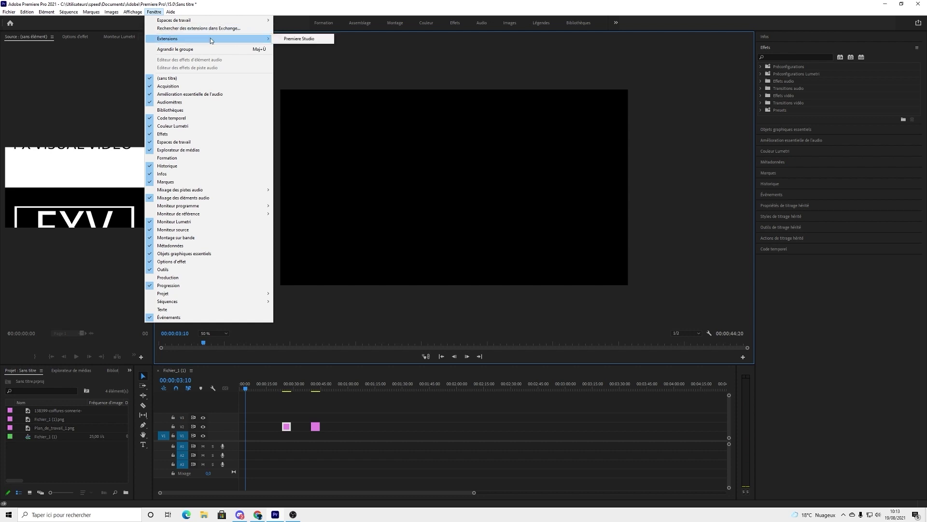
{"action": "mouse_move", "coordinate": [192, 24]}
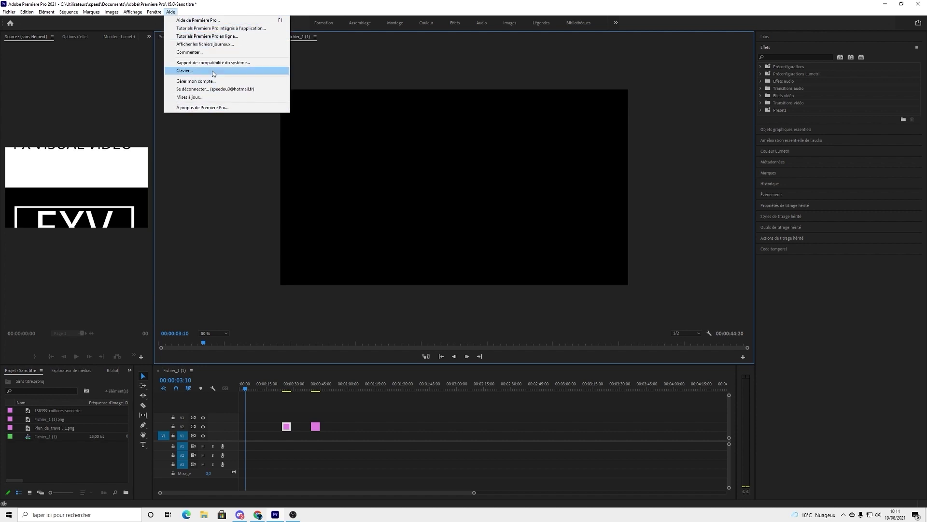
{"action": "left_click", "coordinate": [332, 4]}
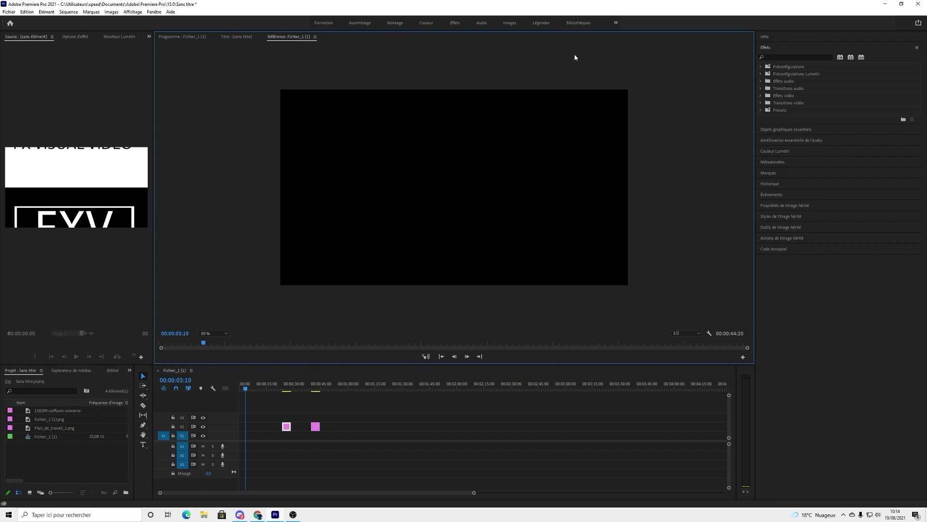
{"action": "left_click", "coordinate": [617, 24]}
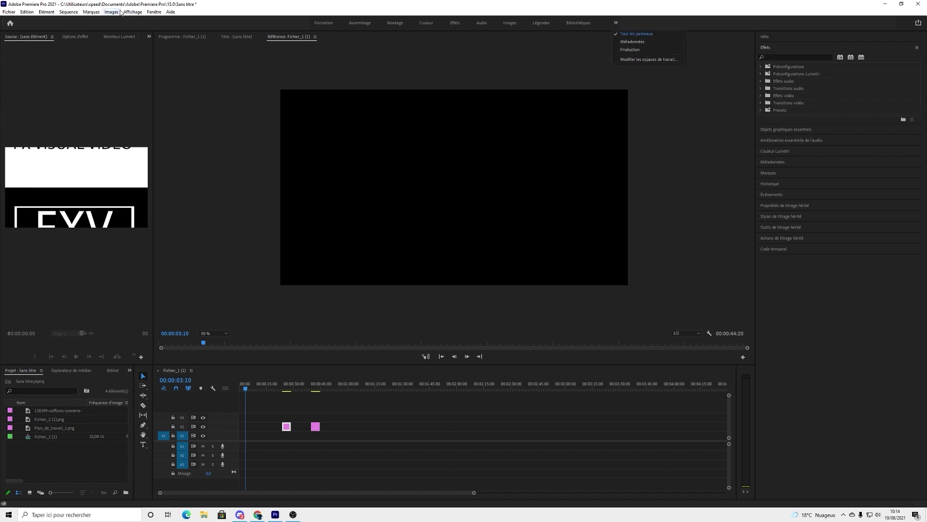
{"action": "left_click", "coordinate": [662, 196]}
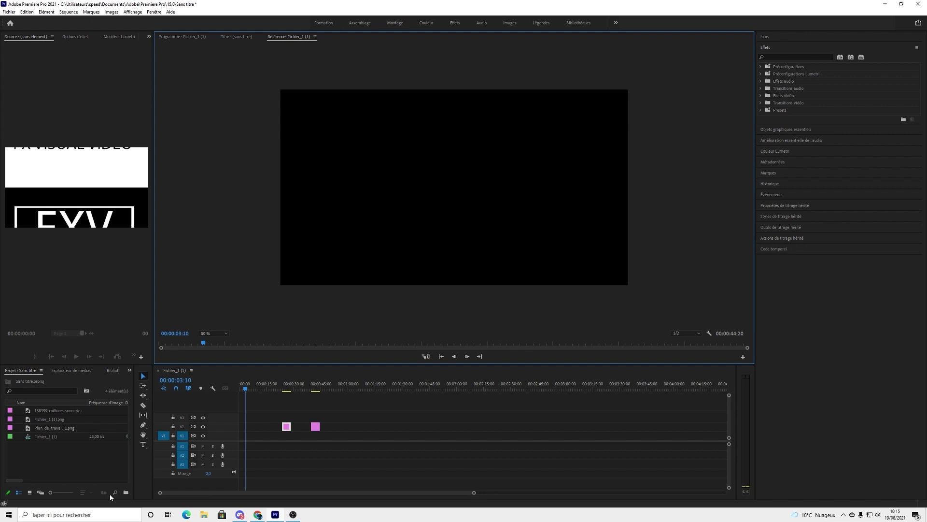
Show the media import dialog from the empty area of the project and close it without importing
{"action": "left_click", "coordinate": [54, 457]}
{"action": "double_click", "coordinate": [54, 457]}
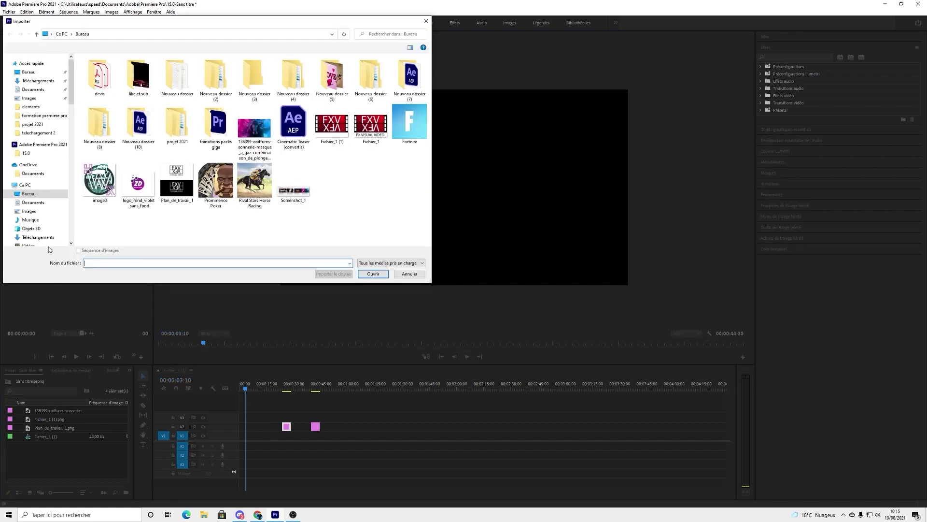
{"action": "left_click", "coordinate": [426, 21]}
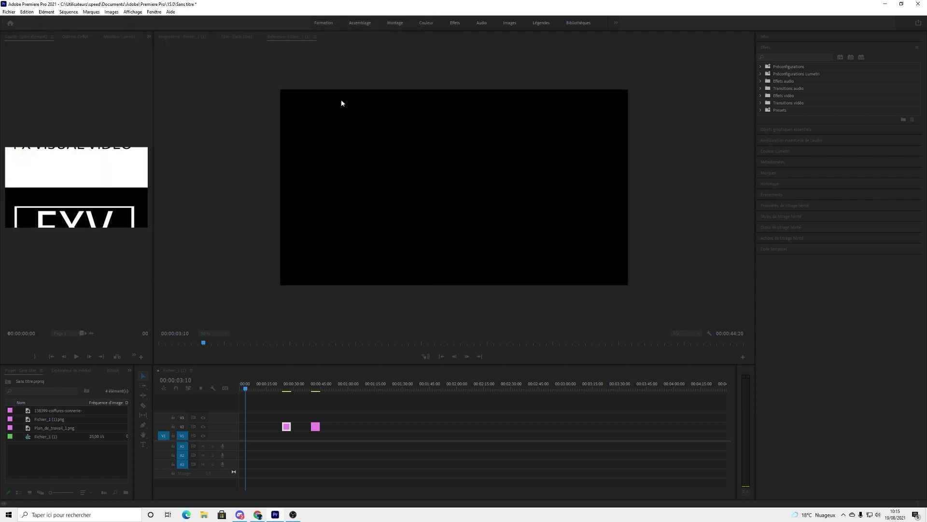
Look at the media explorer and the libraries, and return to the project's contents
{"action": "left_click", "coordinate": [72, 370]}
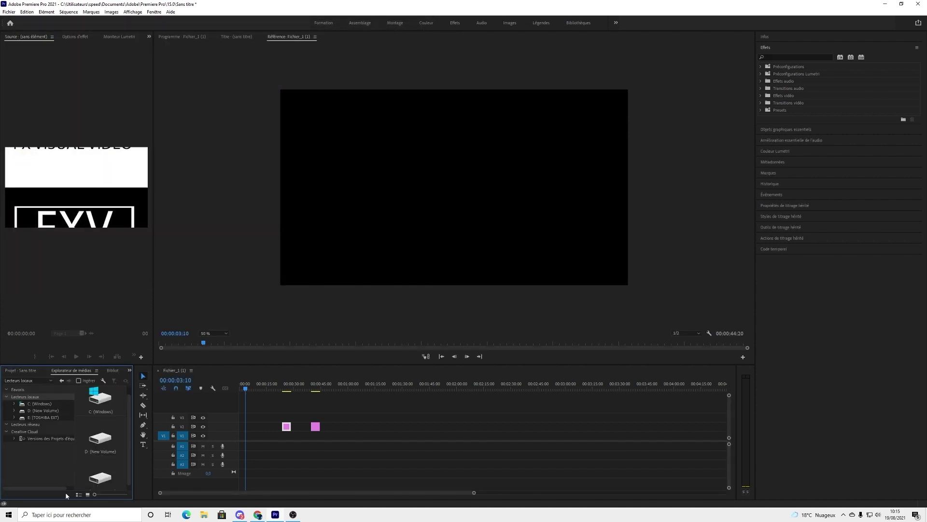
{"action": "left_click", "coordinate": [114, 370]}
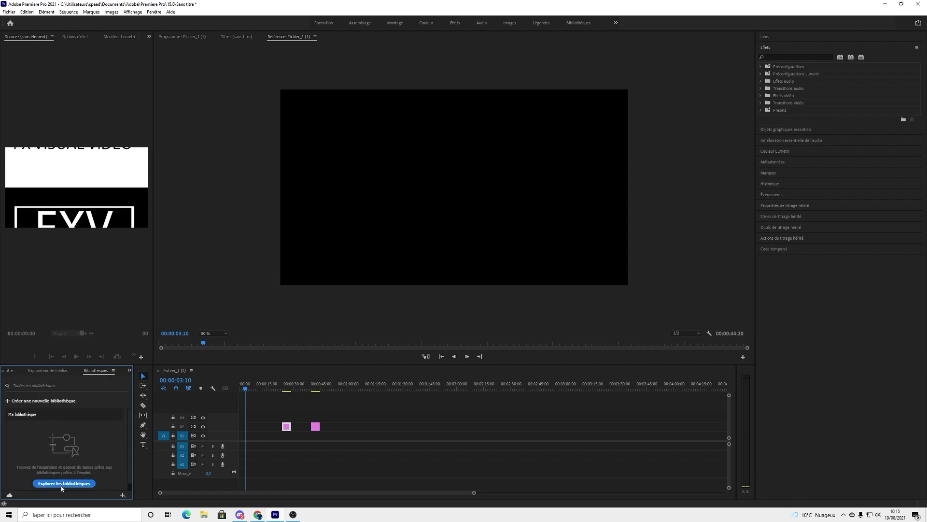
{"action": "left_click", "coordinate": [13, 371]}
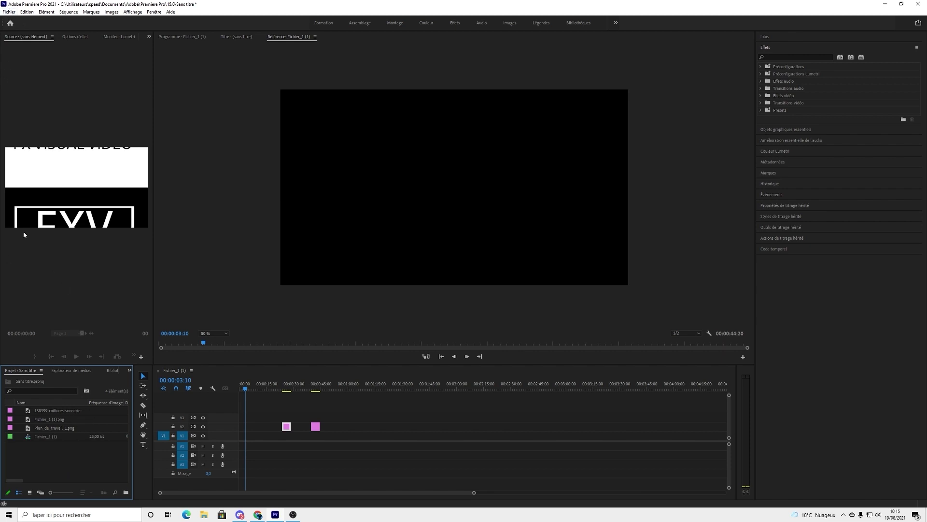
Review the Fichier import commands and the import dialog again, leaving without importing any media
{"action": "left_click", "coordinate": [10, 13]}
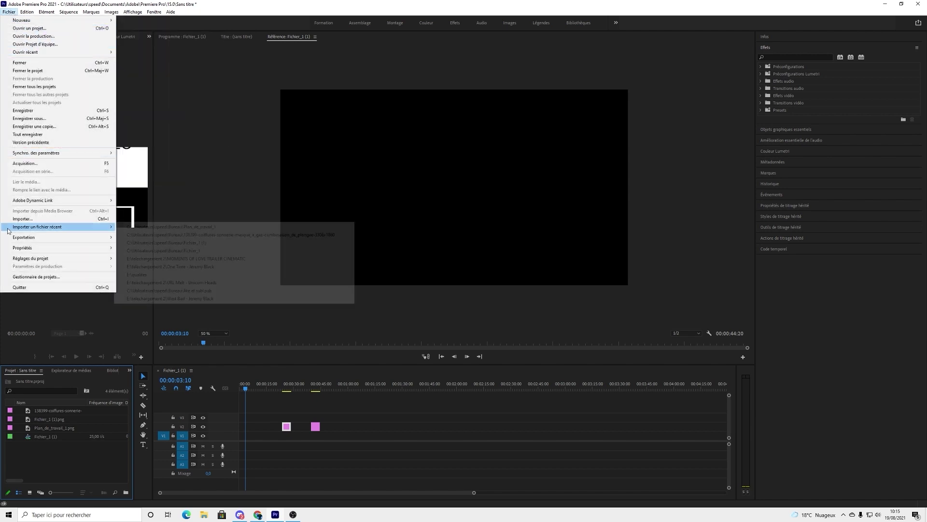
{"action": "left_click", "coordinate": [68, 458]}
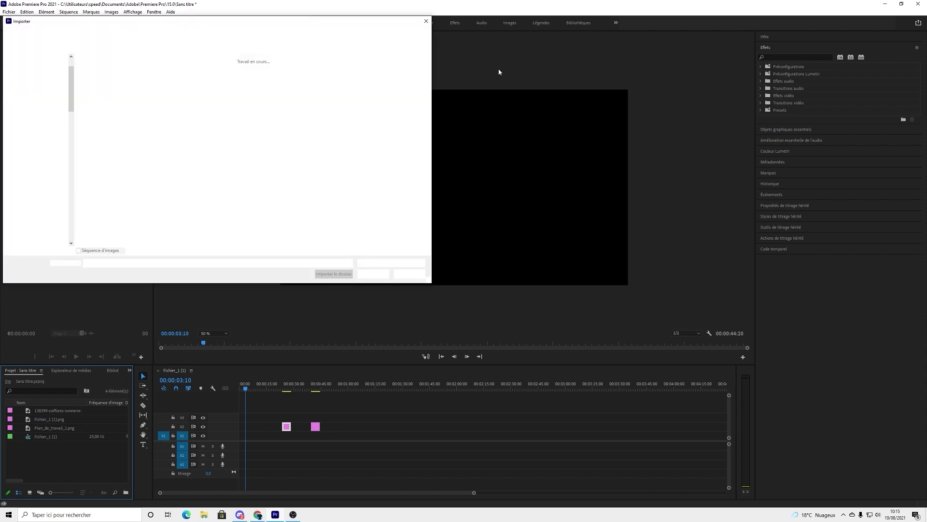
{"action": "left_click", "coordinate": [426, 23]}
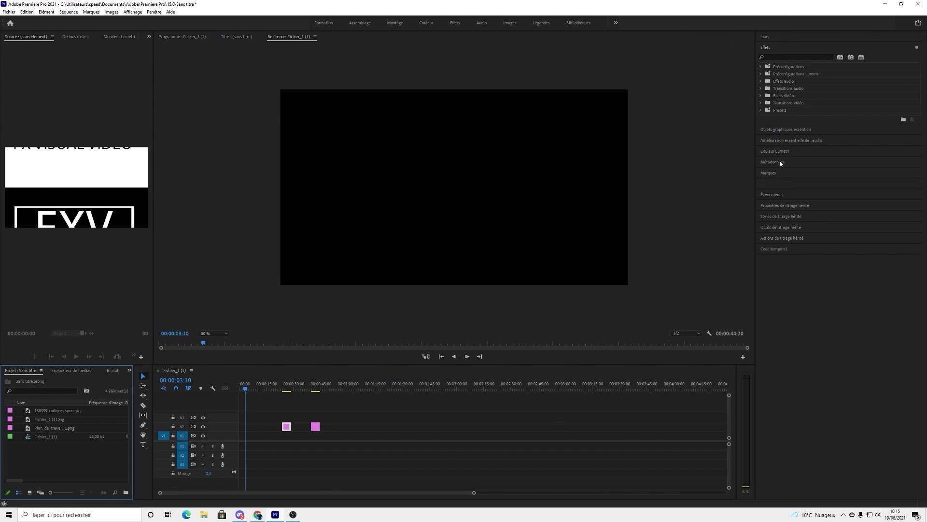
Browse the templates under Mes modèles in Objets graphiques essentiels
{"action": "left_click", "coordinate": [786, 130]}
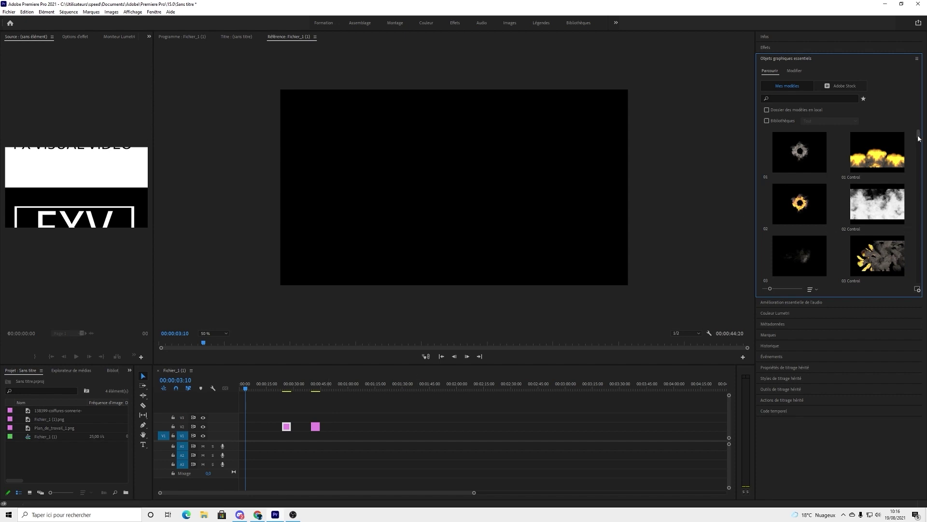
{"action": "left_click_drag", "start_coordinate": [919, 136], "coordinate": [920, 141]}
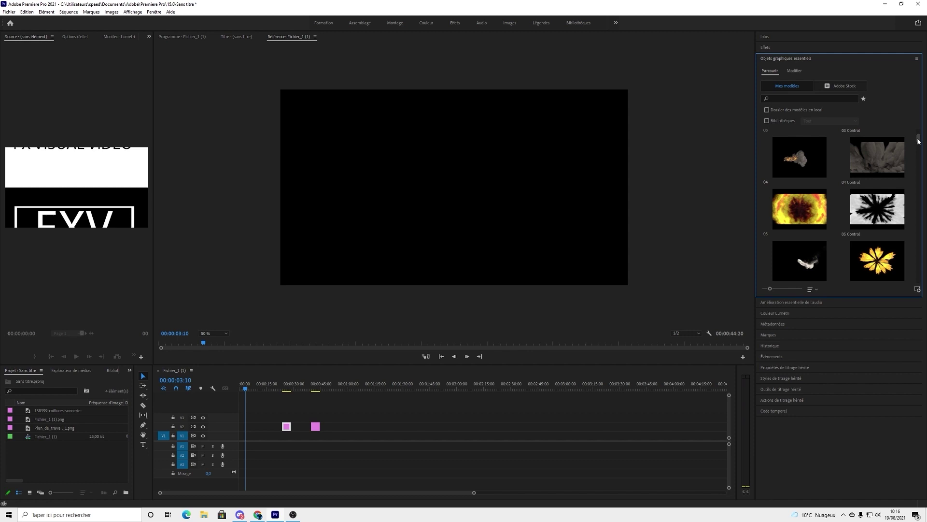
{"action": "left_click_drag", "start_coordinate": [919, 141], "coordinate": [918, 135]}
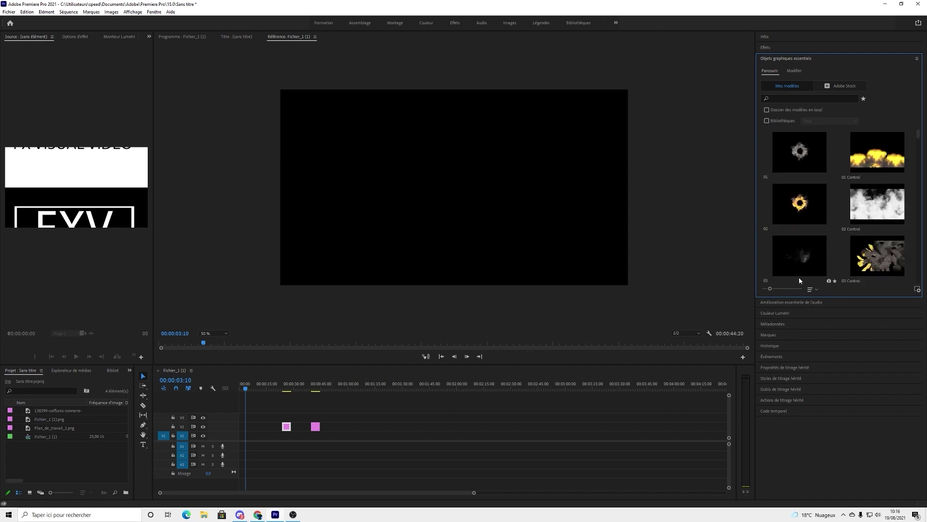
Show the Couleur Lumetri sections and look at the Créatif adjustments, then collapse them
{"action": "left_click", "coordinate": [779, 314]}
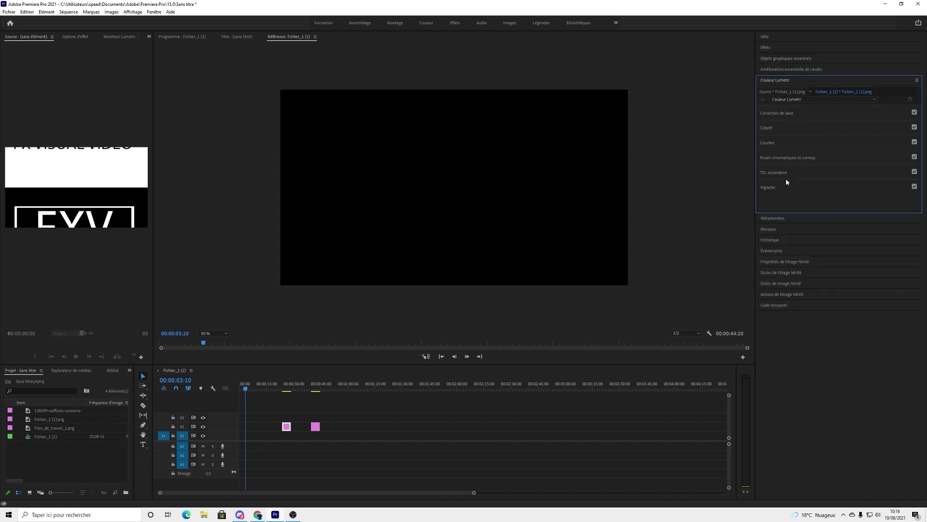
{"action": "left_click", "coordinate": [766, 129]}
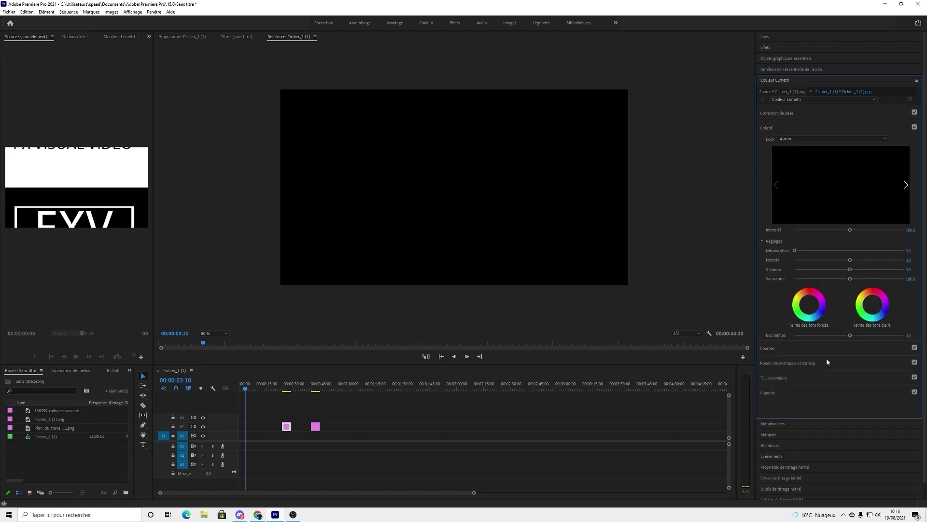
{"action": "left_click", "coordinate": [767, 128]}
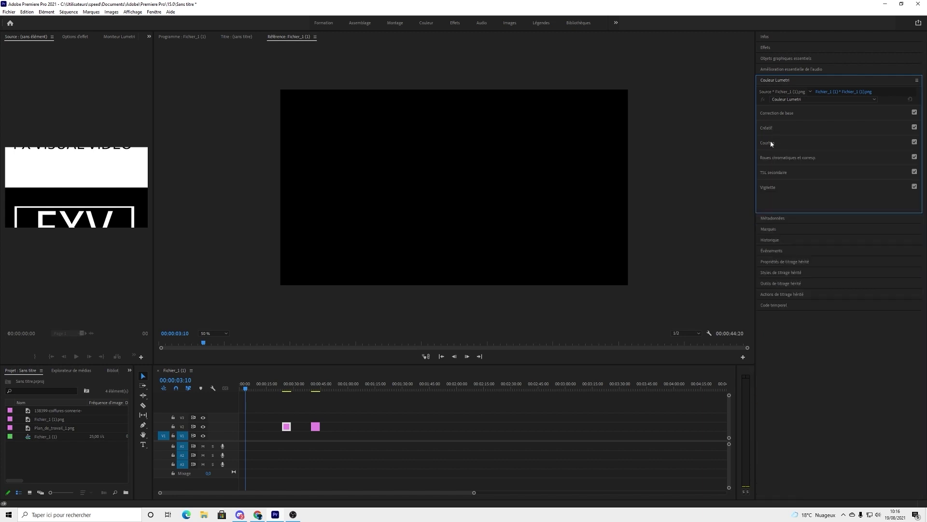
With the playhead at 00:00:26:00, adjust the red tones of Fichier_1 (1).png on the Teinte ou saturation and Teinte ou teinte curves
{"action": "left_click", "coordinate": [771, 143]}
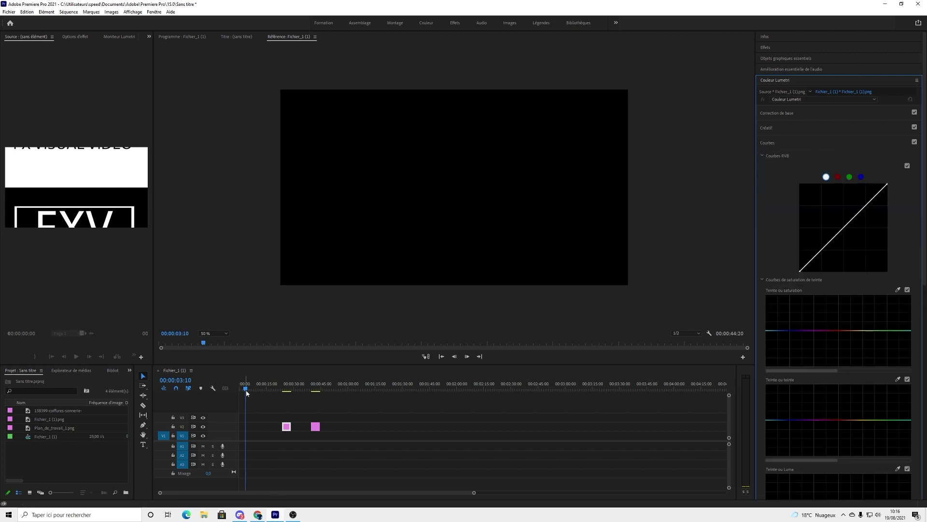
{"action": "left_click_drag", "start_coordinate": [246, 387], "coordinate": [286, 390]}
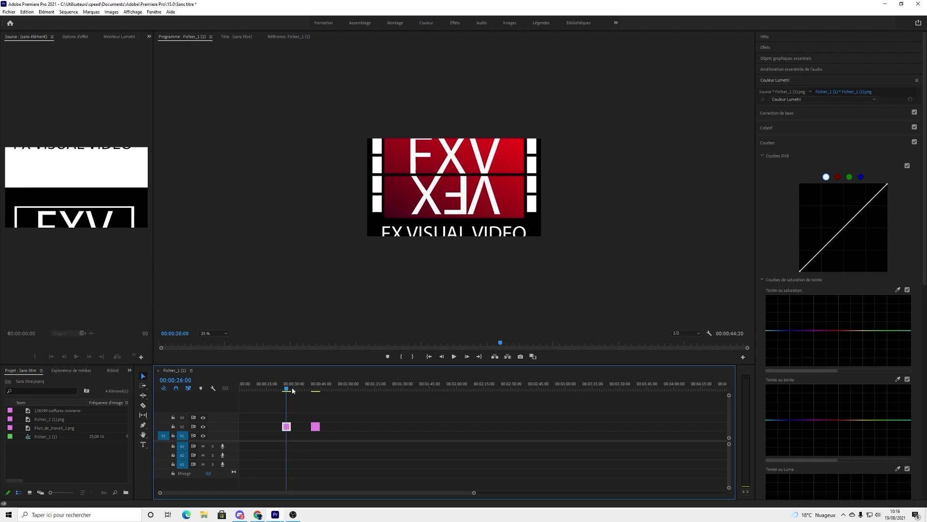
{"action": "mouse_move", "coordinate": [840, 331]}
{"action": "left_mouse_down"}
{"action": "mouse_move", "coordinate": [841, 374]}
{"action": "mouse_move", "coordinate": [838, 332]}
{"action": "left_mouse_up"}
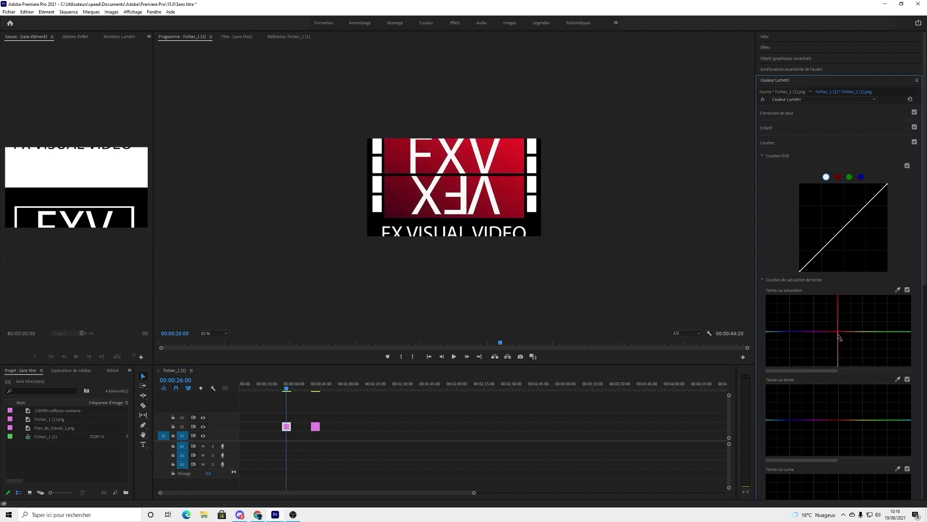
{"action": "mouse_move", "coordinate": [840, 420]}
{"action": "left_mouse_down"}
{"action": "mouse_move", "coordinate": [843, 401]}
{"action": "mouse_move", "coordinate": [842, 440]}
{"action": "mouse_move", "coordinate": [843, 378]}
{"action": "mouse_move", "coordinate": [845, 451]}
{"action": "mouse_move", "coordinate": [843, 384]}
{"action": "mouse_move", "coordinate": [838, 423]}
{"action": "left_mouse_up"}
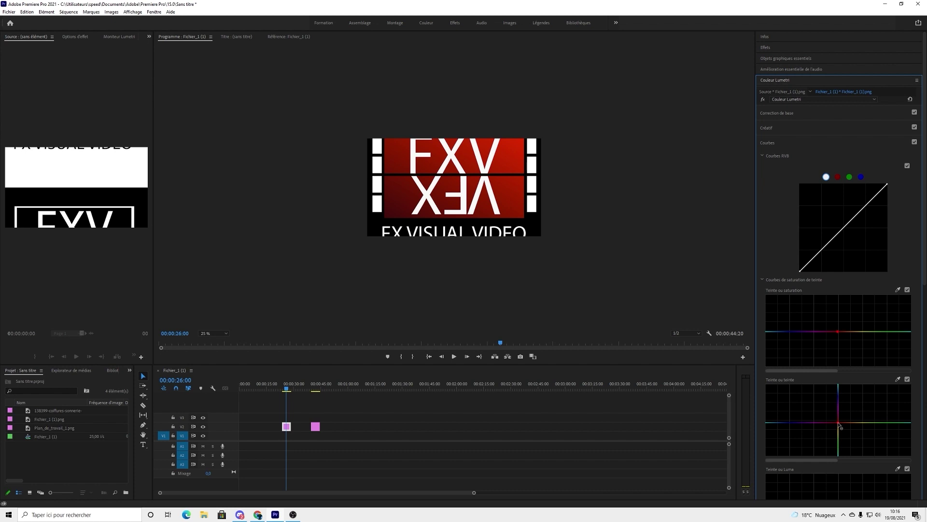
{"action": "left_click_drag", "start_coordinate": [838, 423], "coordinate": [842, 424]}
Close the Courbes section, look at the Lumetri colour wheels, and collapse Couleur Lumetri
{"action": "left_click", "coordinate": [765, 145]}
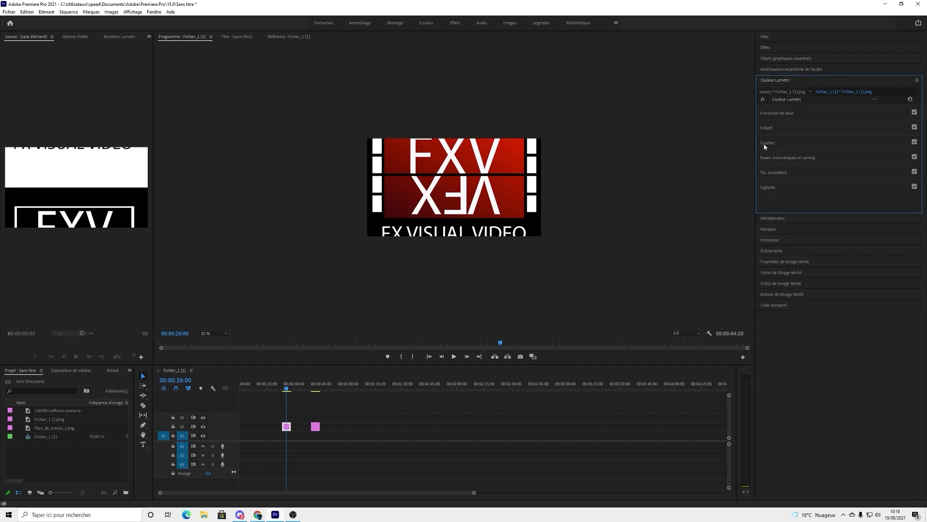
{"action": "left_click", "coordinate": [769, 158]}
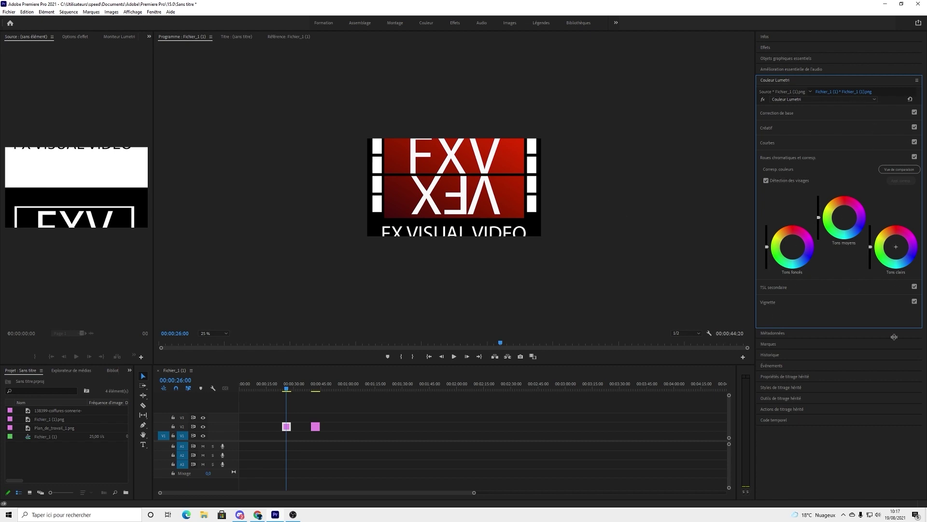
{"action": "left_click", "coordinate": [769, 80]}
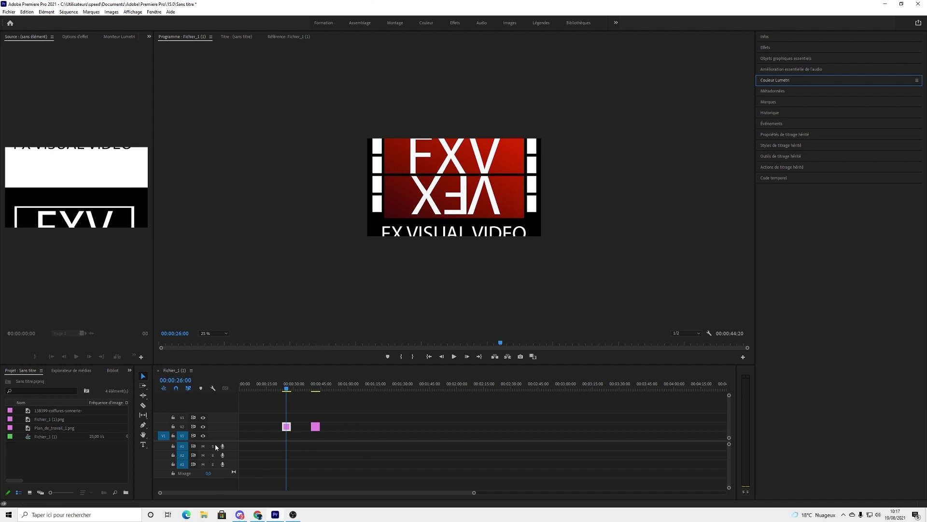
Undo the recent timeline edits to bring back the earlier clip arrangement, and switch the A1 track's mute on and off
{"action": "left_click", "coordinate": [175, 428]}
{"action": "key", "text": "ctrl+z"}
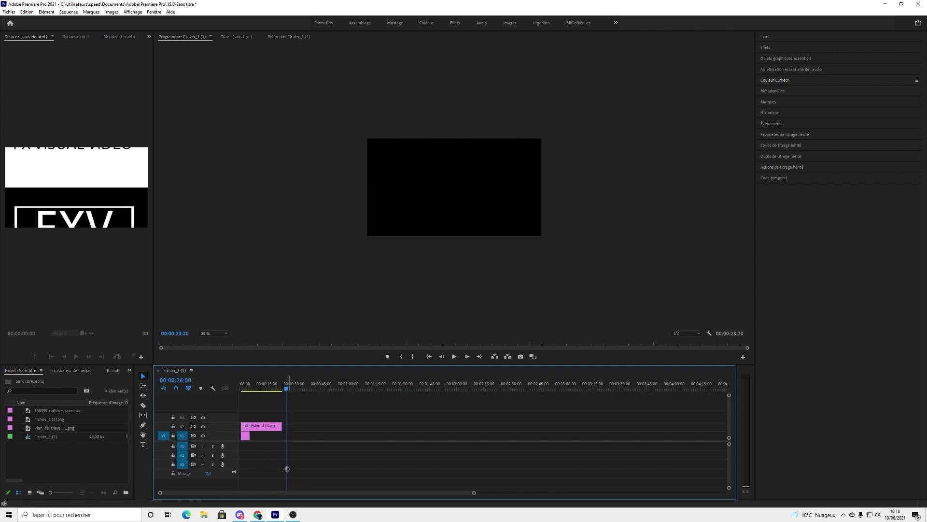
{"action": "left_click", "coordinate": [203, 446]}
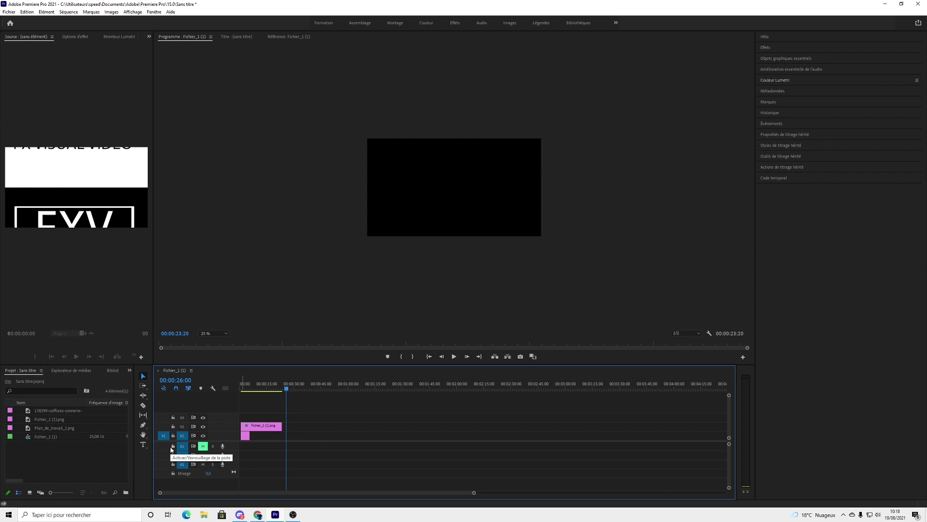
{"action": "left_click", "coordinate": [202, 446]}
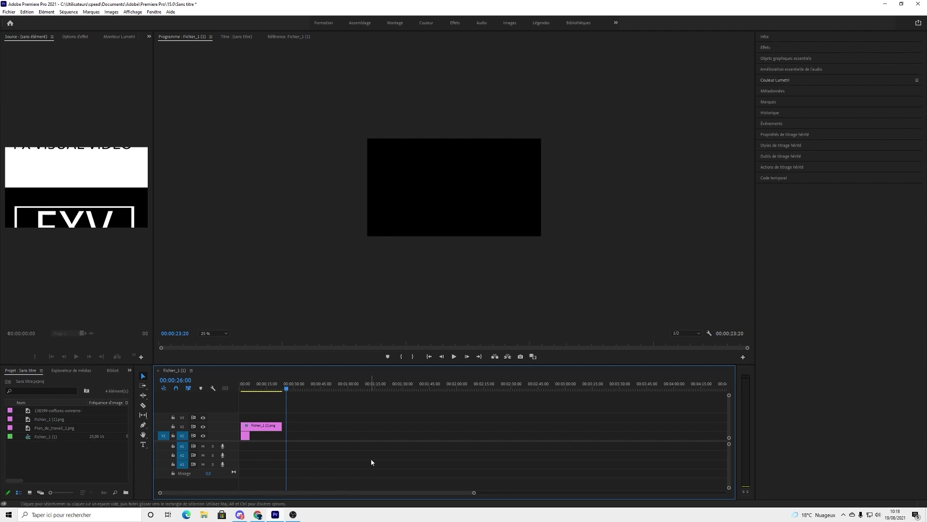
Import the One Time MP3, place it at the start of track A1, and open it in the source monitor
{"action": "left_click", "coordinate": [97, 454]}
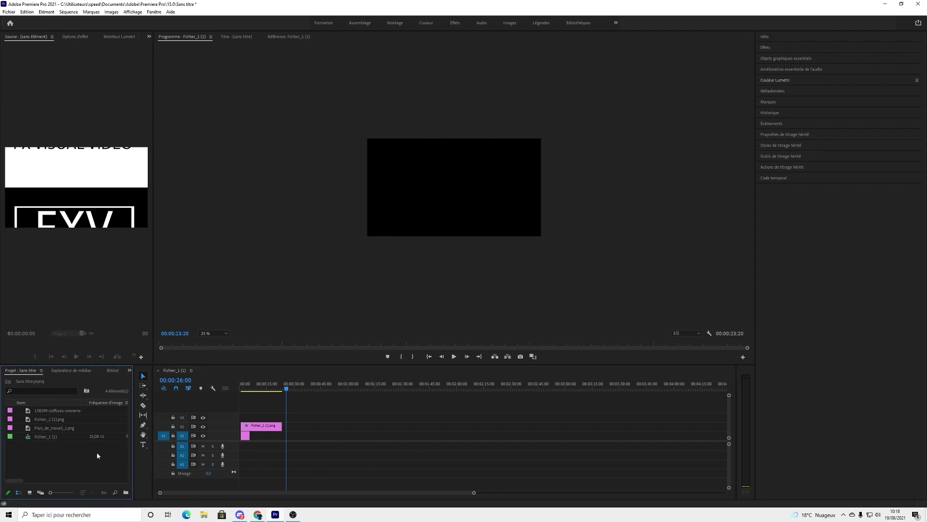
{"action": "key", "text": "ctrl+i"}
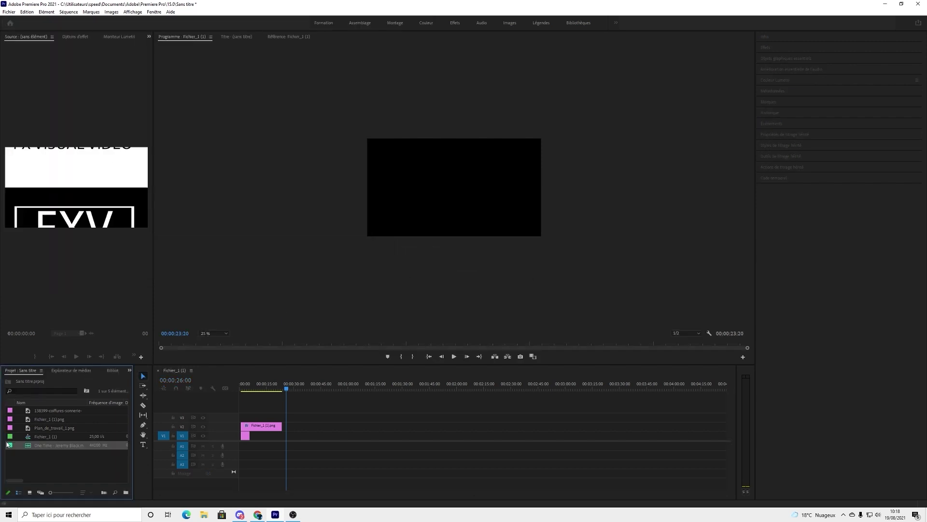
{"action": "left_click_drag", "start_coordinate": [10, 448], "coordinate": [246, 447]}
{"action": "double_click", "coordinate": [271, 449]}
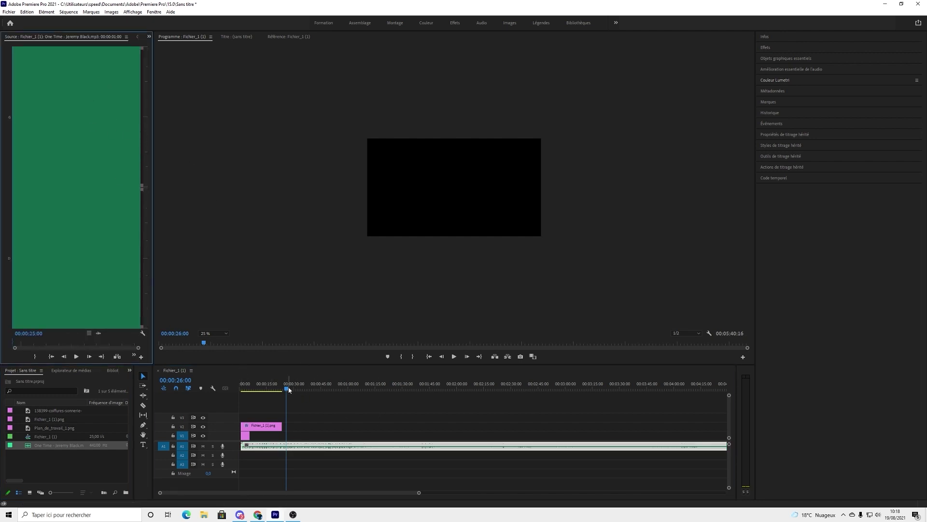
Display the audio clip mixer for Fichier_1 (1) and play the sequence from its start to check the music levels
{"action": "left_click_drag", "start_coordinate": [259, 389], "coordinate": [276, 392]}
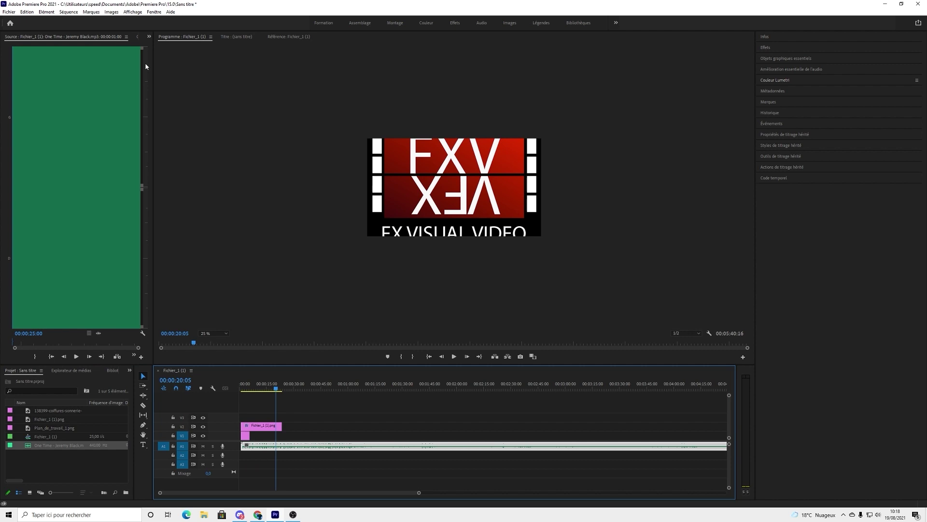
{"action": "left_click", "coordinate": [148, 36]}
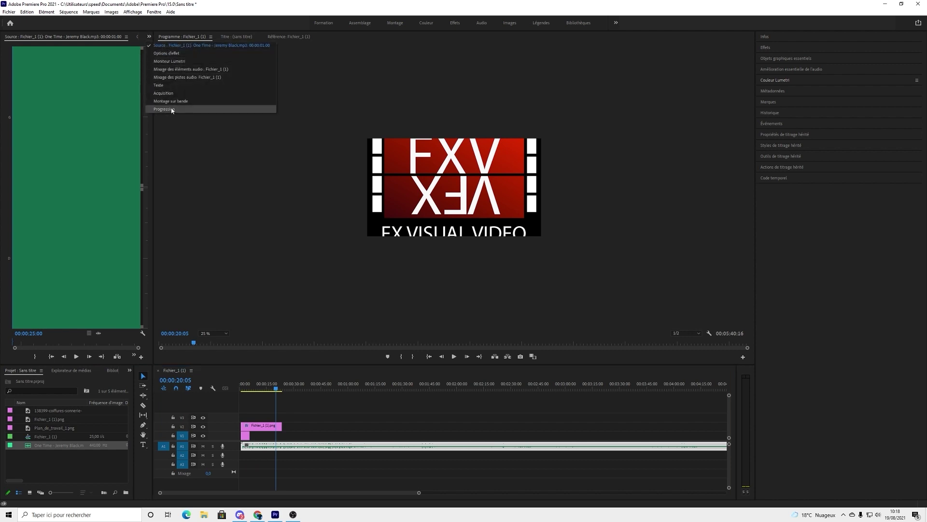
{"action": "left_click", "coordinate": [174, 70]}
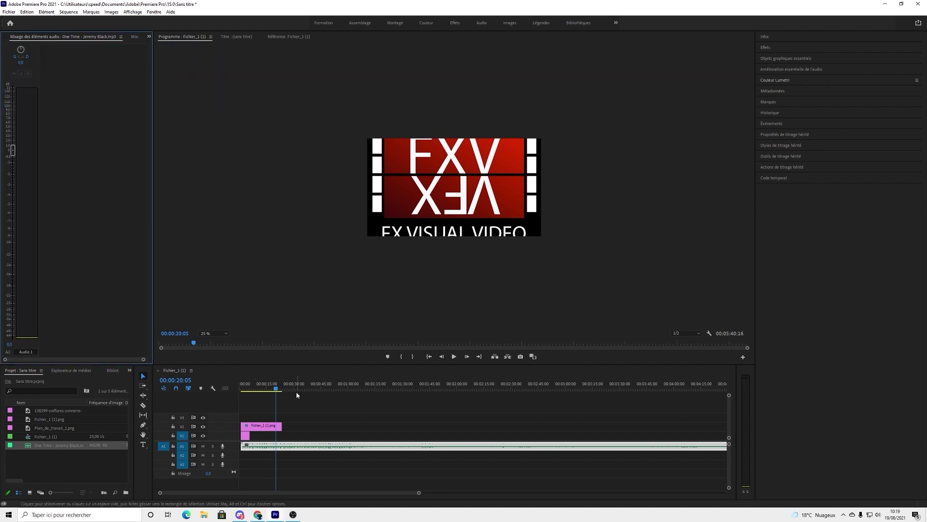
{"action": "left_click_drag", "start_coordinate": [279, 389], "coordinate": [240, 393]}
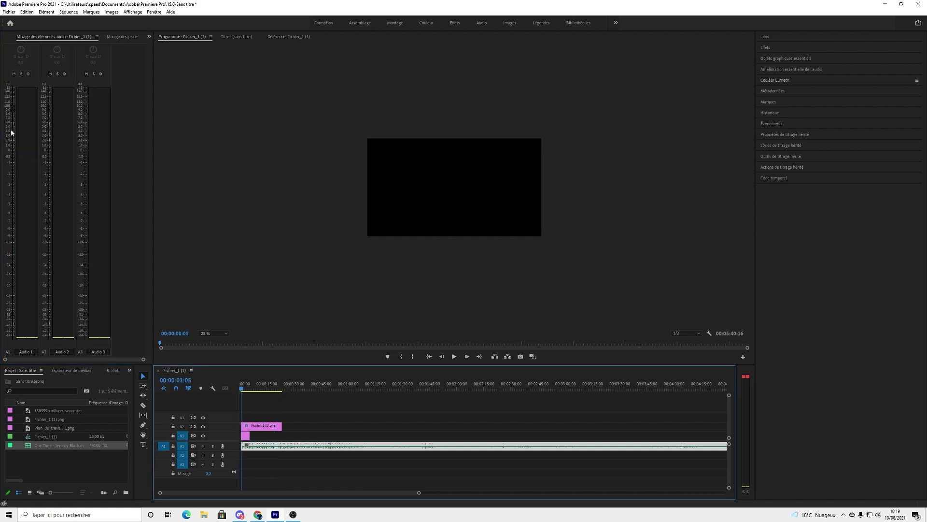
{"action": "key", "text": "space"}
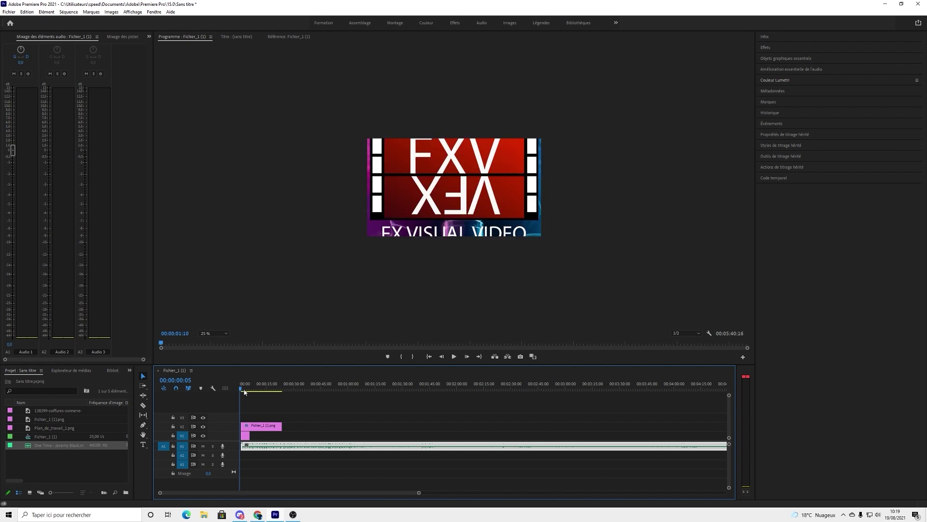
{"action": "left_click", "coordinate": [453, 357]}
{"action": "left_click", "coordinate": [454, 357]}
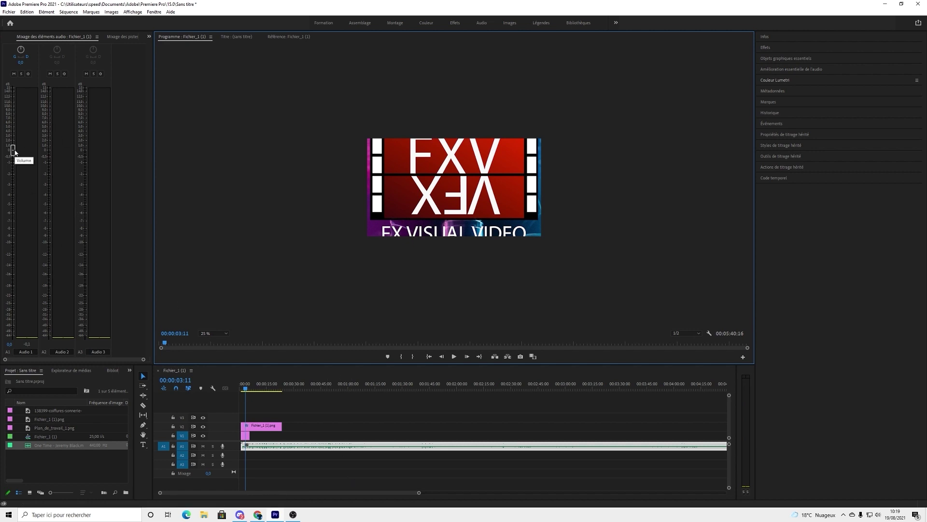
Try the music clip's volume fader in the audio clip mixer, and set its Niveau to 7.0 dB in Options d'effet
{"action": "left_click_drag", "start_coordinate": [14, 155], "coordinate": [13, 120]}
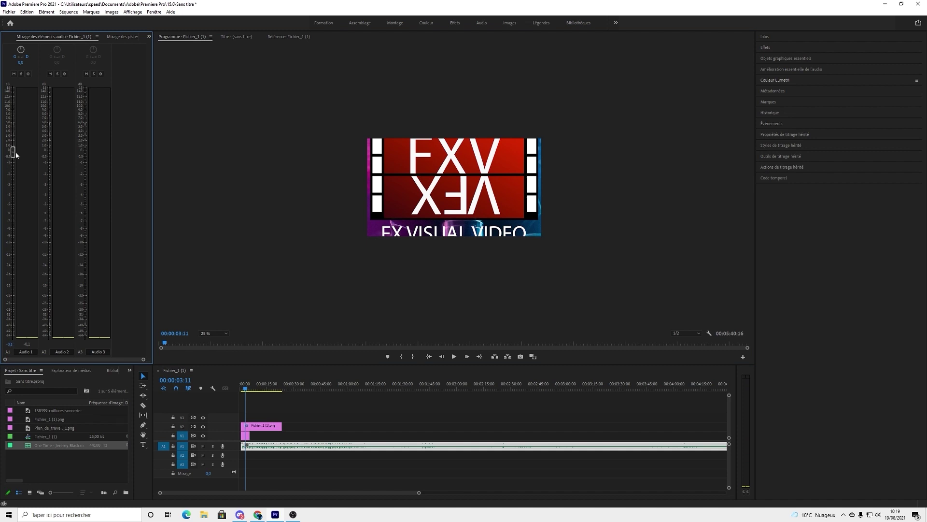
{"action": "left_click_drag", "start_coordinate": [16, 153], "coordinate": [15, 153]}
{"action": "left_click", "coordinate": [148, 37]}
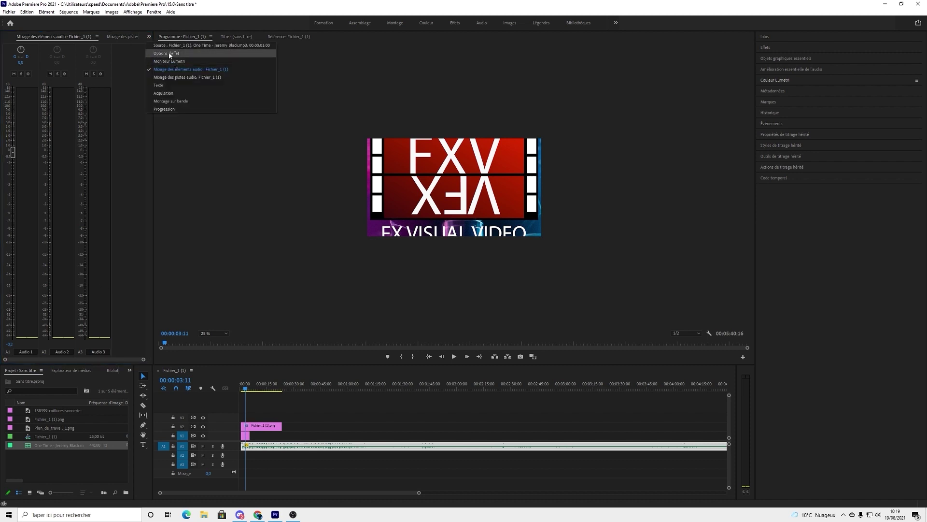
{"action": "left_click", "coordinate": [168, 53]}
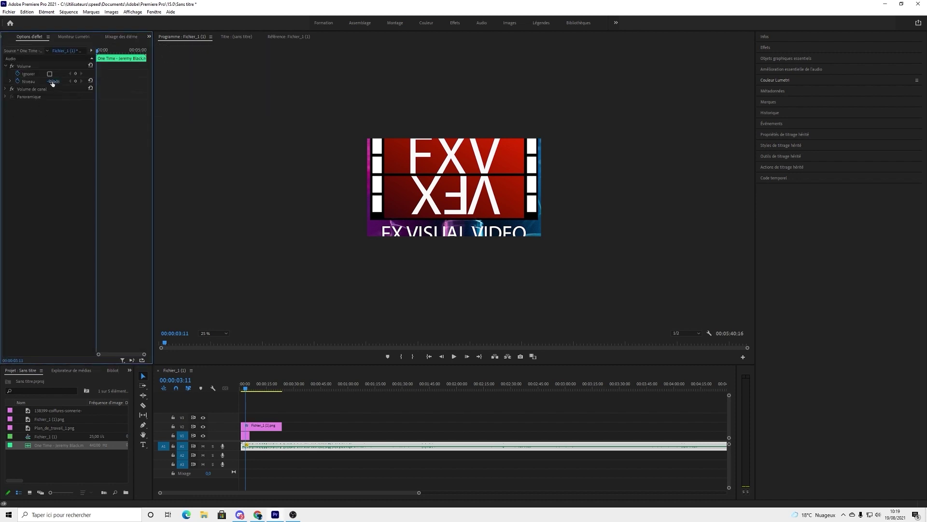
{"action": "left_click_drag", "start_coordinate": [52, 82], "coordinate": [85, 82]}
Look through the commands available for the Fichier_1 (1).png clip on V2 without applying any
{"action": "left_click", "coordinate": [277, 427]}
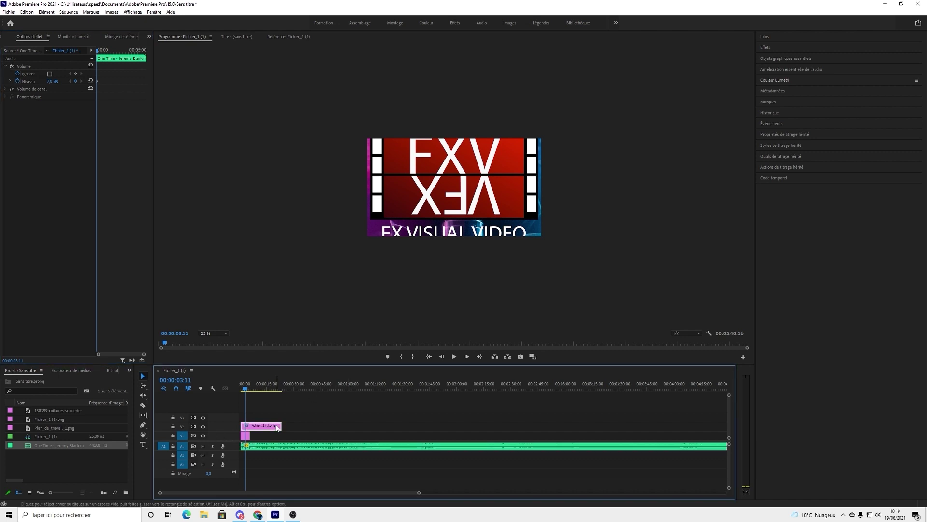
{"action": "right_click", "coordinate": [278, 427]}
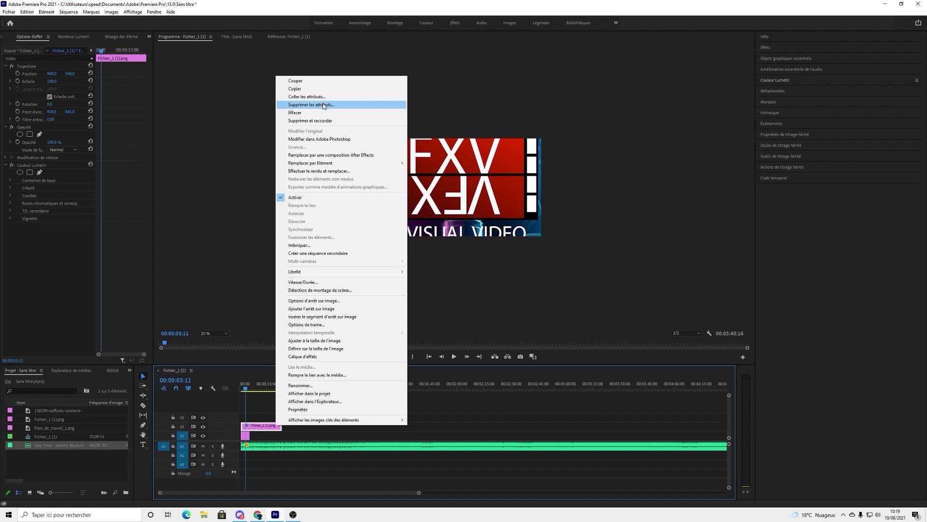
{"action": "left_click", "coordinate": [364, 487]}
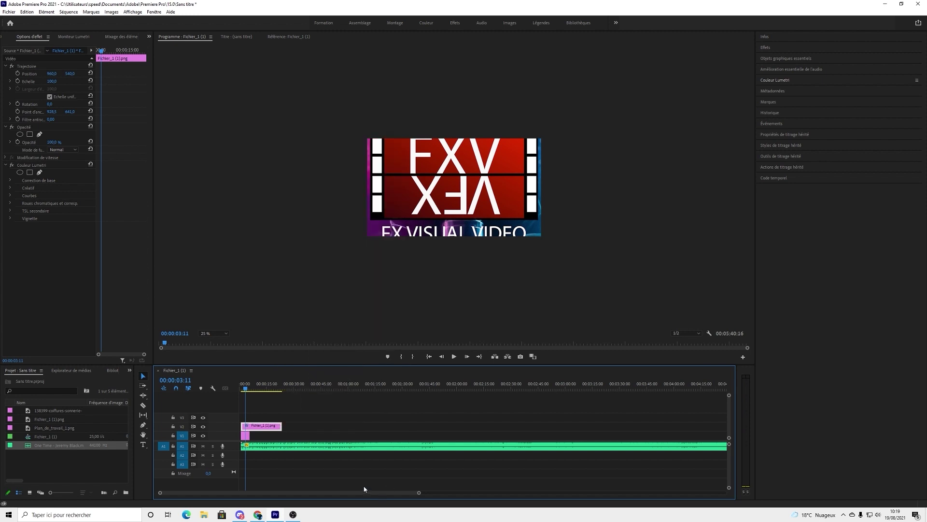
Open the V2 clip in the source monitor, enlarge its Echelle to about 173 in Options d'effet, and deselect it
{"action": "double_click", "coordinate": [267, 427]}
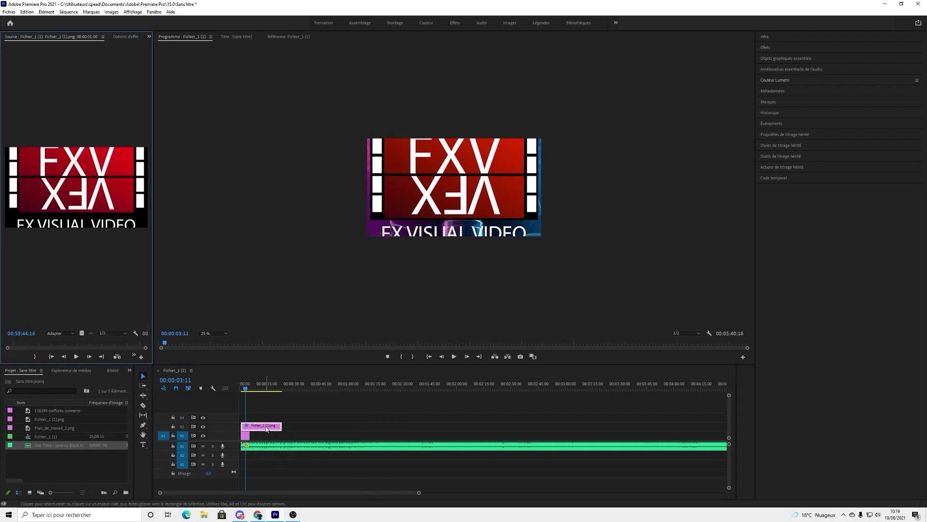
{"action": "left_click", "coordinate": [125, 36]}
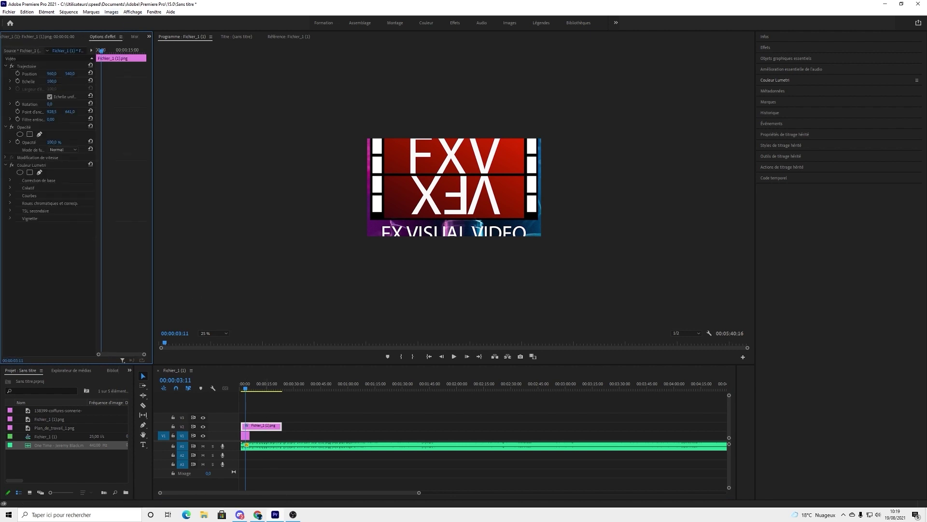
{"action": "left_click_drag", "start_coordinate": [52, 81], "coordinate": [88, 82]}
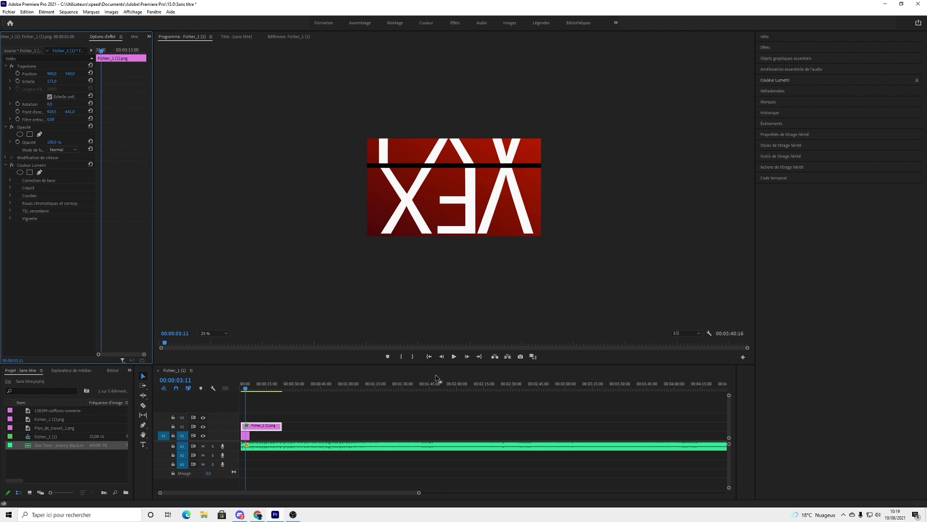
{"action": "left_click", "coordinate": [352, 408]}
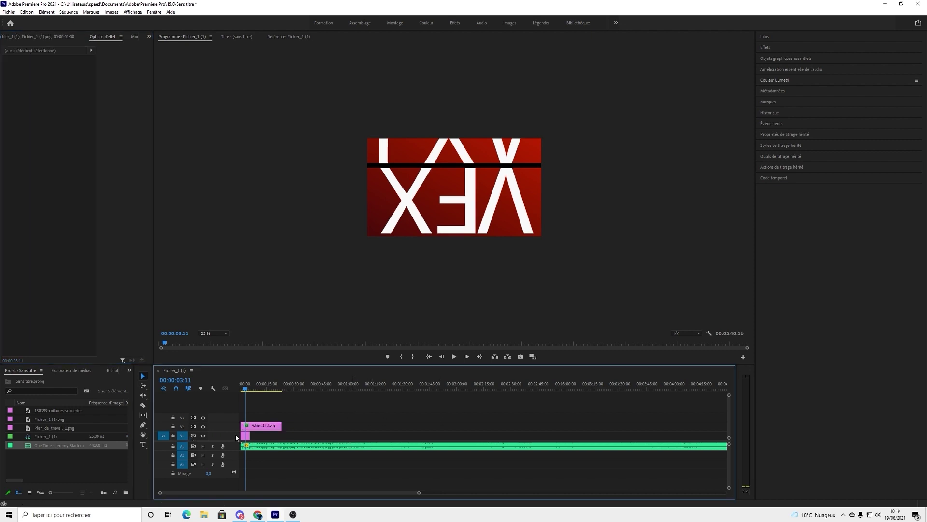
Remove the Trajectoire, Opacité, Remappage temporel and Couleur Lumetri attributes from the Fichier_1 (1).png clip on V2
{"action": "left_click", "coordinate": [263, 426]}
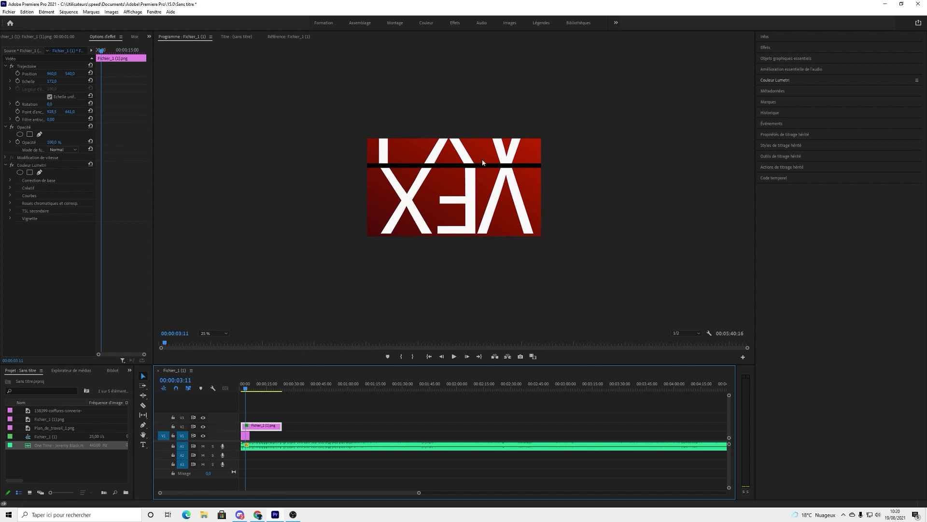
{"action": "right_click", "coordinate": [278, 429]}
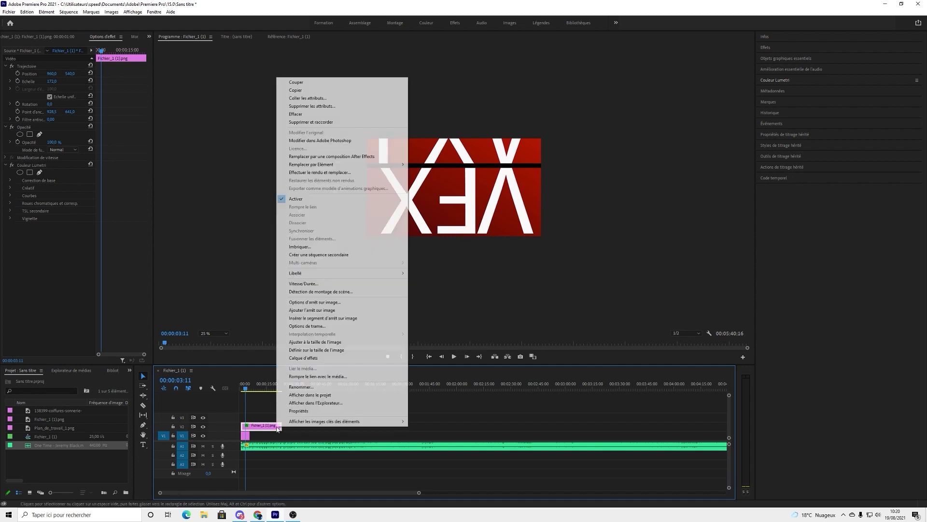
{"action": "left_click", "coordinate": [315, 114]}
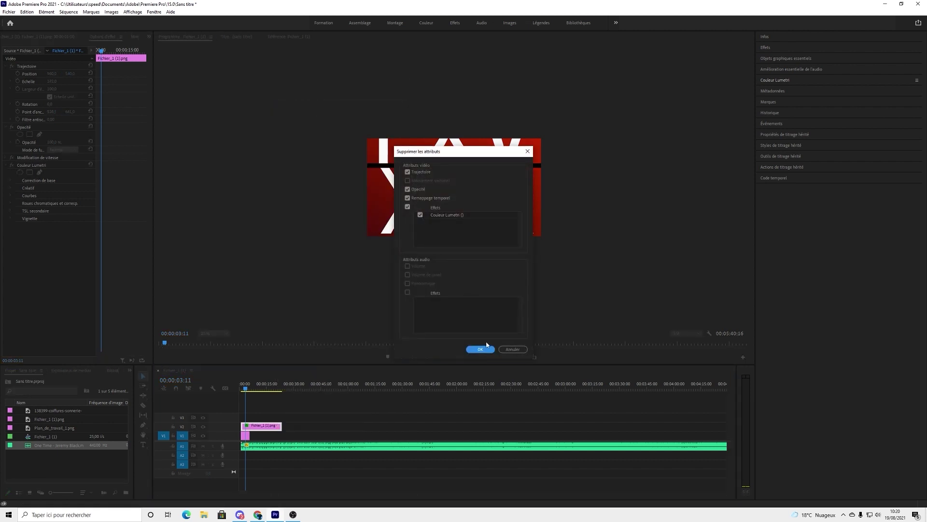
{"action": "left_click", "coordinate": [482, 348]}
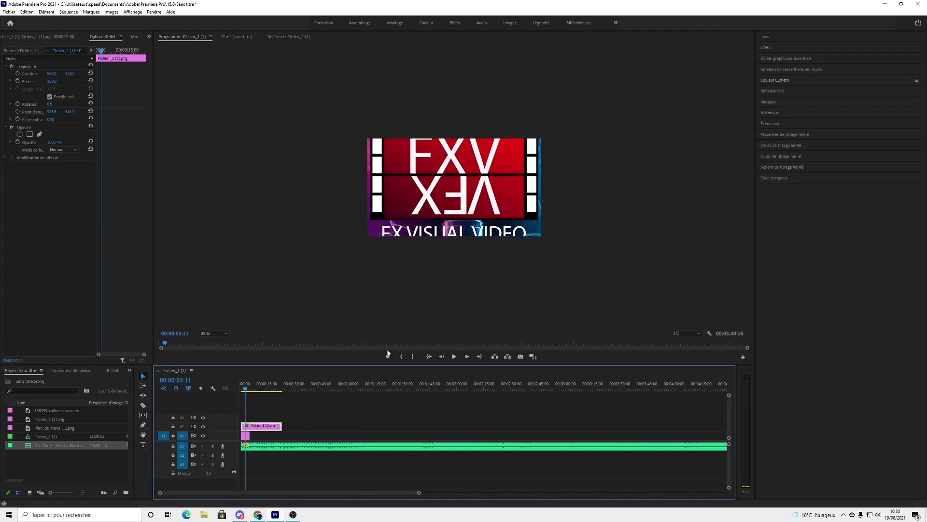
Apply Ajuster à la taille de l'image to the Fichier_1 (1).png clip on V2
{"action": "right_click", "coordinate": [262, 429]}
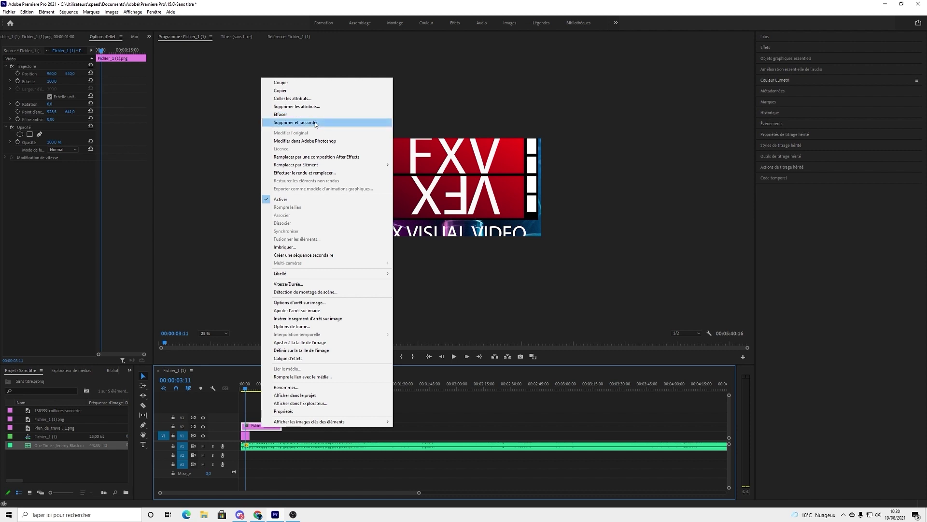
{"action": "mouse_move", "coordinate": [308, 167]}
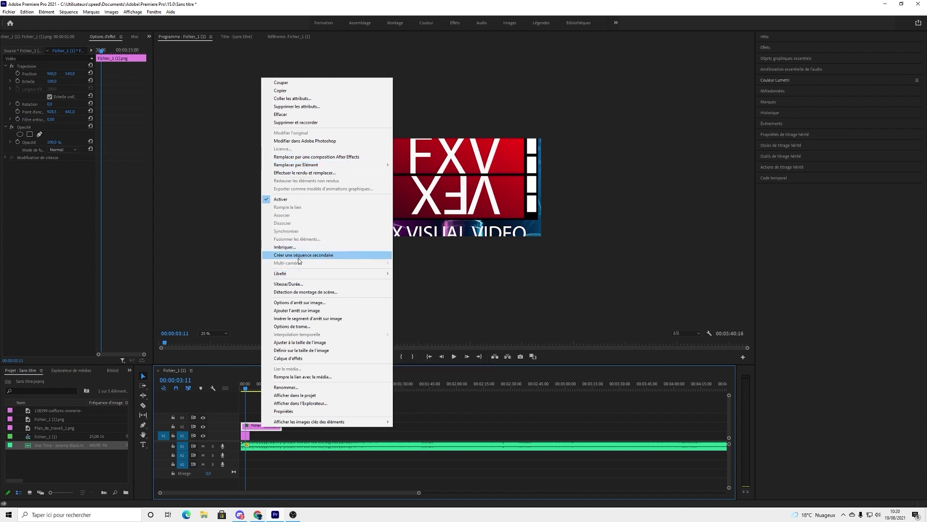
{"action": "mouse_move", "coordinate": [295, 274]}
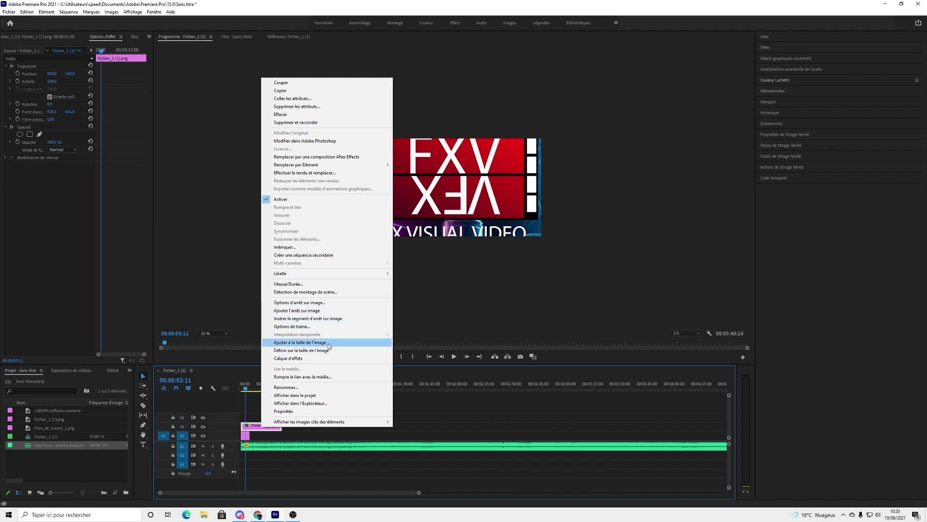
{"action": "left_click", "coordinate": [325, 445]}
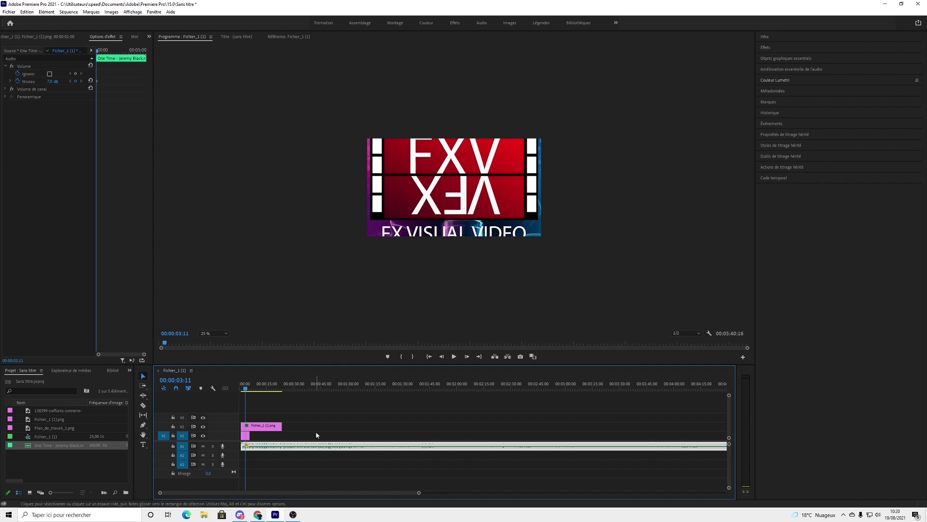
{"action": "left_click", "coordinate": [269, 427]}
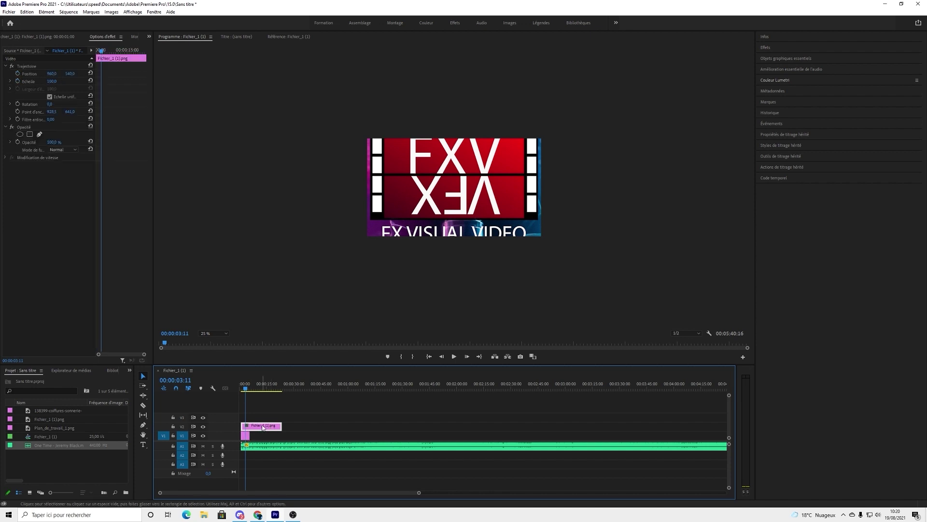
{"action": "right_click", "coordinate": [263, 427]}
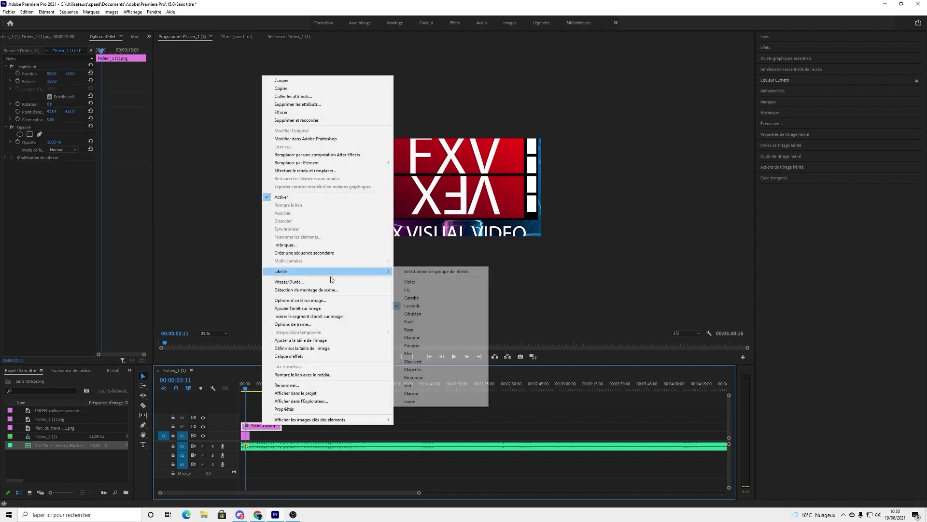
{"action": "left_click", "coordinate": [317, 341]}
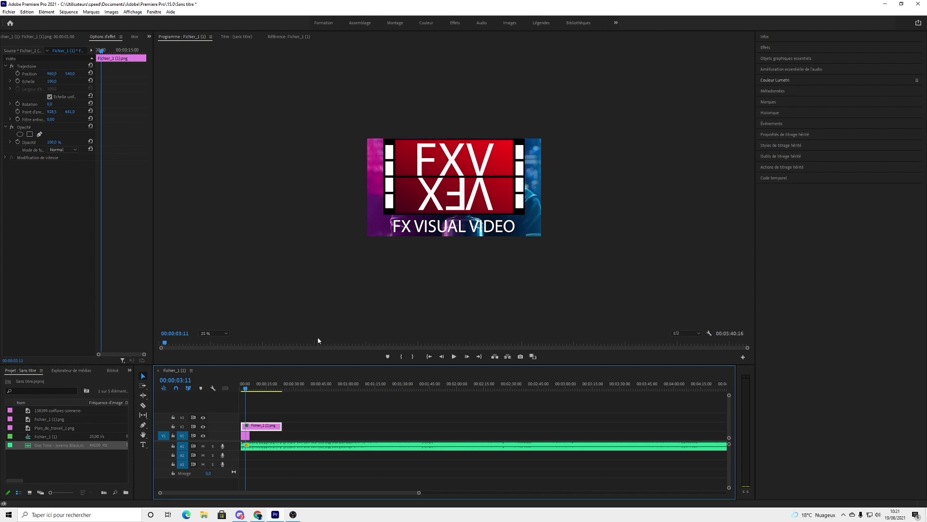
Move the short background clip to V2 at about 41 seconds and the Fichier_1 (1).png clip to the start of V1
{"action": "right_click", "coordinate": [259, 427]}
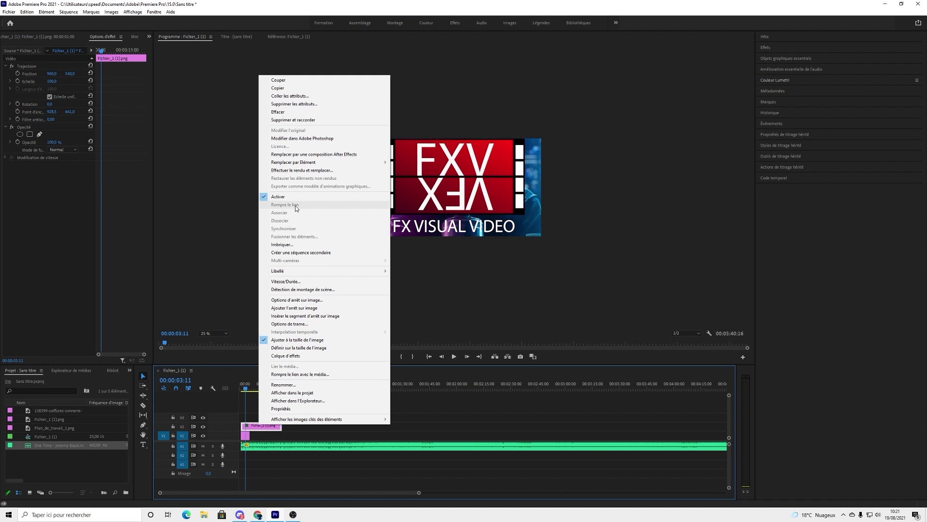
{"action": "left_click", "coordinate": [513, 297]}
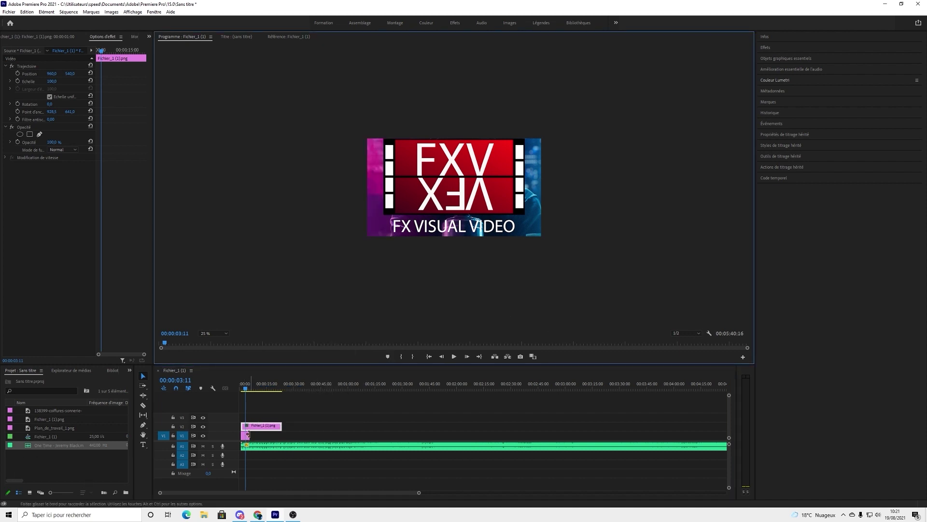
{"action": "mouse_move", "coordinate": [246, 434]}
{"action": "left_mouse_down"}
{"action": "mouse_move", "coordinate": [289, 427]}
{"action": "mouse_move", "coordinate": [269, 434]}
{"action": "mouse_move", "coordinate": [287, 446]}
{"action": "mouse_move", "coordinate": [265, 435]}
{"action": "left_mouse_up"}
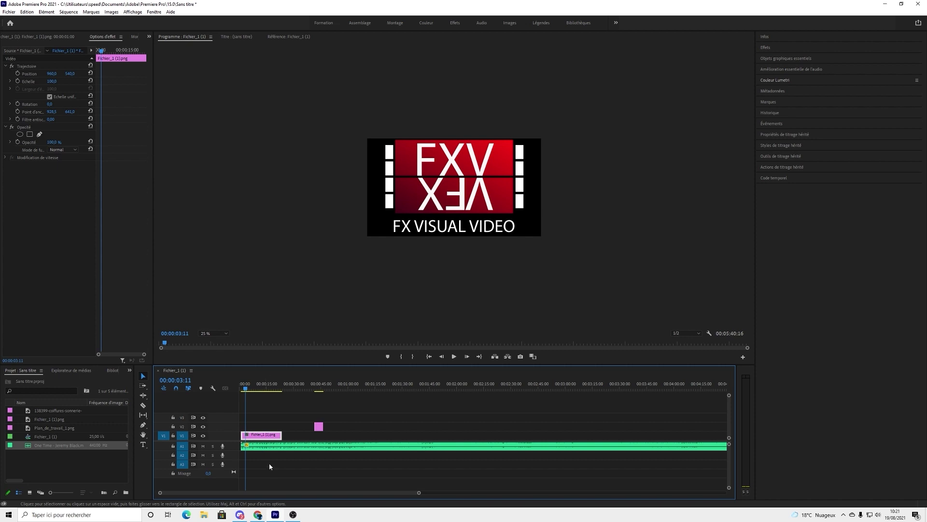
Delete the music clip from track A1
{"action": "left_click", "coordinate": [269, 448]}
{"action": "left_click", "coordinate": [266, 435]}
{"action": "left_click", "coordinate": [268, 448]}
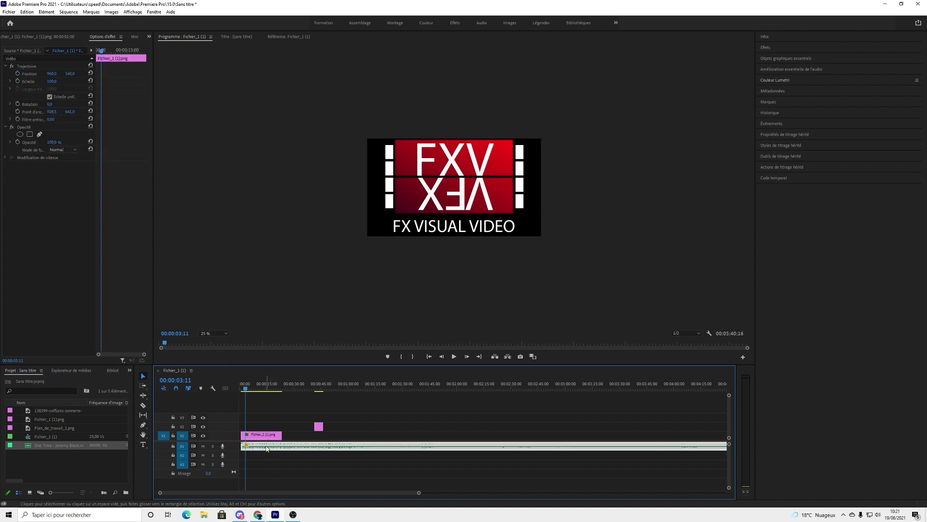
{"action": "left_click", "coordinate": [265, 436]}
{"action": "right_click", "coordinate": [264, 436]}
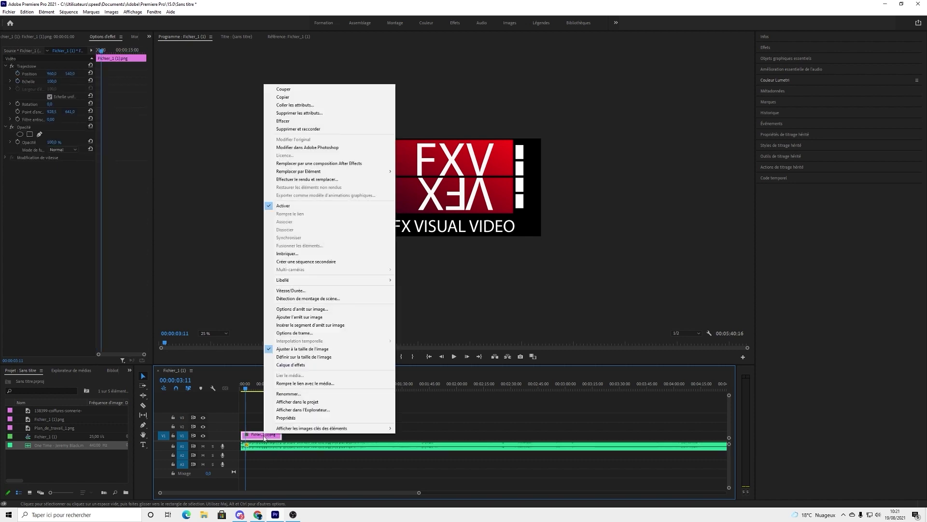
{"action": "left_click", "coordinate": [280, 462]}
{"action": "left_click", "coordinate": [276, 444]}
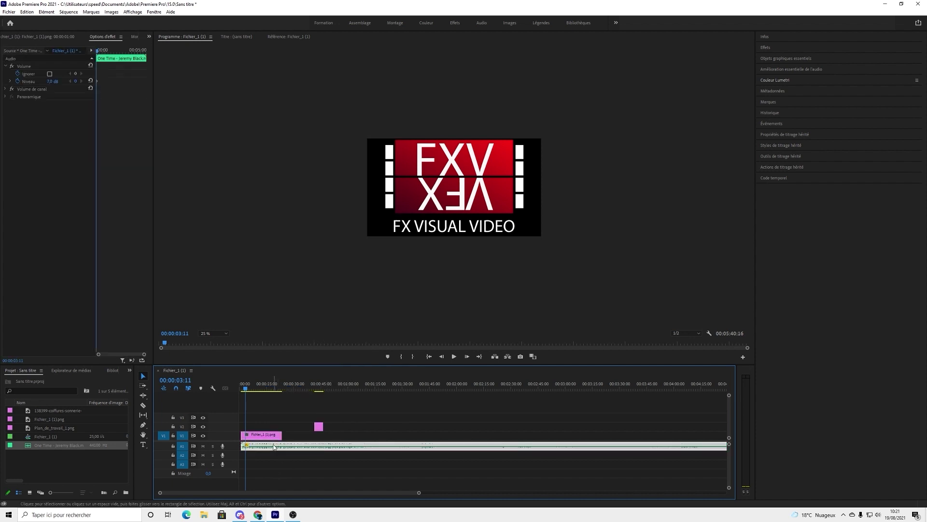
{"action": "key", "text": "Delete"}
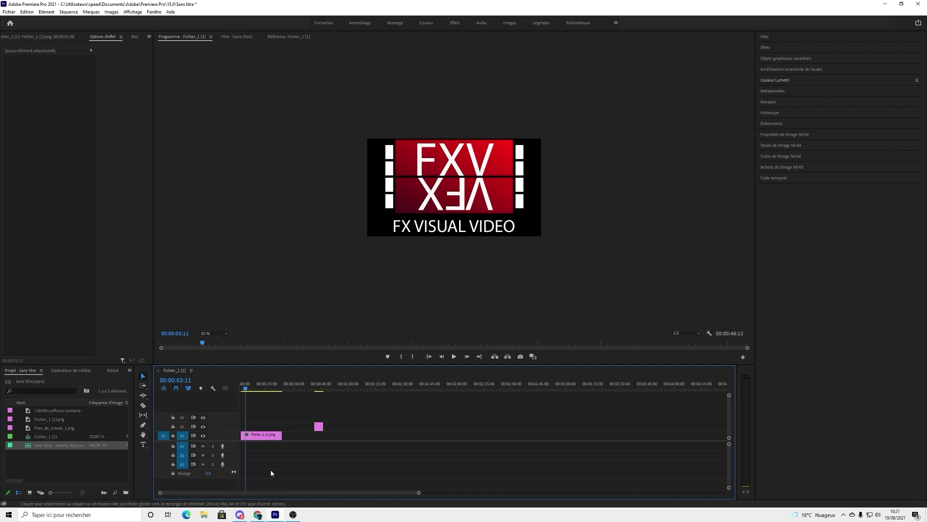
Make the timeline area taller and reveal the V1 Fichier_1 (1).png clip's source in the project
{"action": "right_click", "coordinate": [264, 436]}
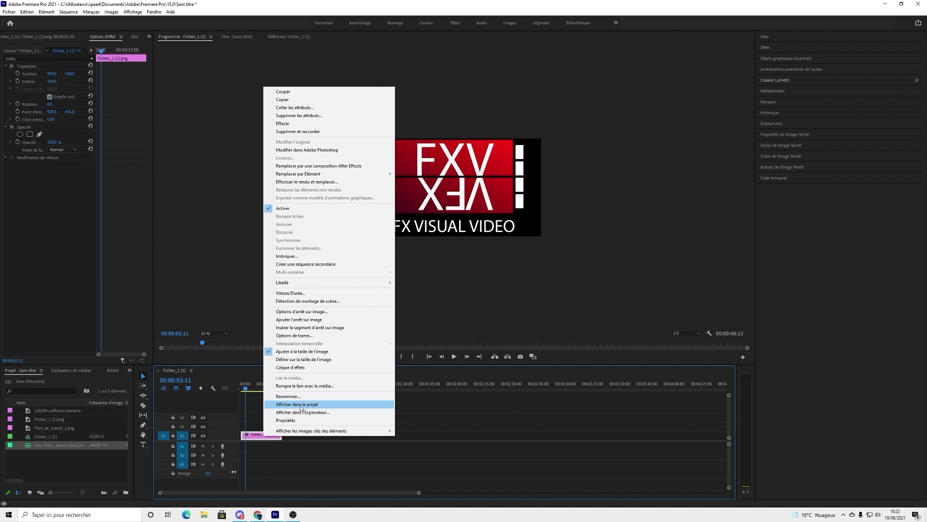
{"action": "left_click", "coordinate": [298, 457]}
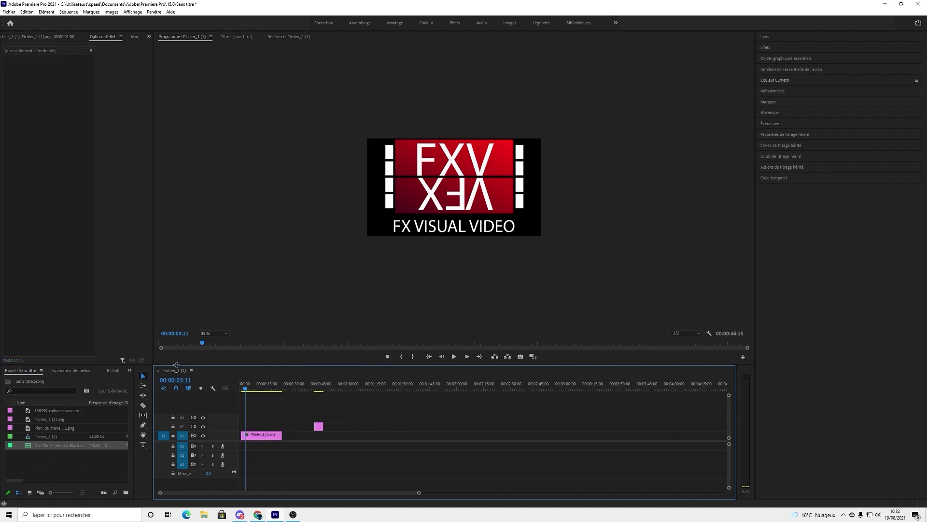
{"action": "left_click_drag", "start_coordinate": [177, 366], "coordinate": [190, 303]}
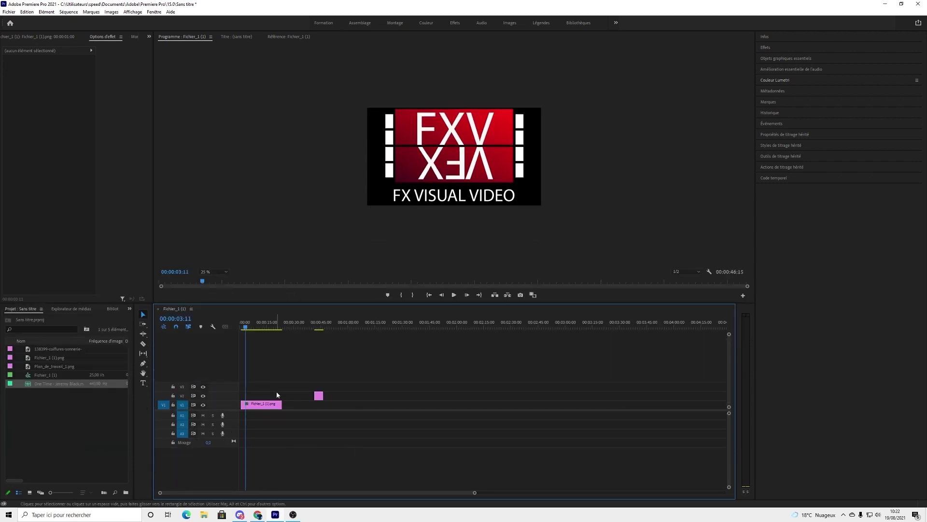
{"action": "left_click", "coordinate": [263, 405]}
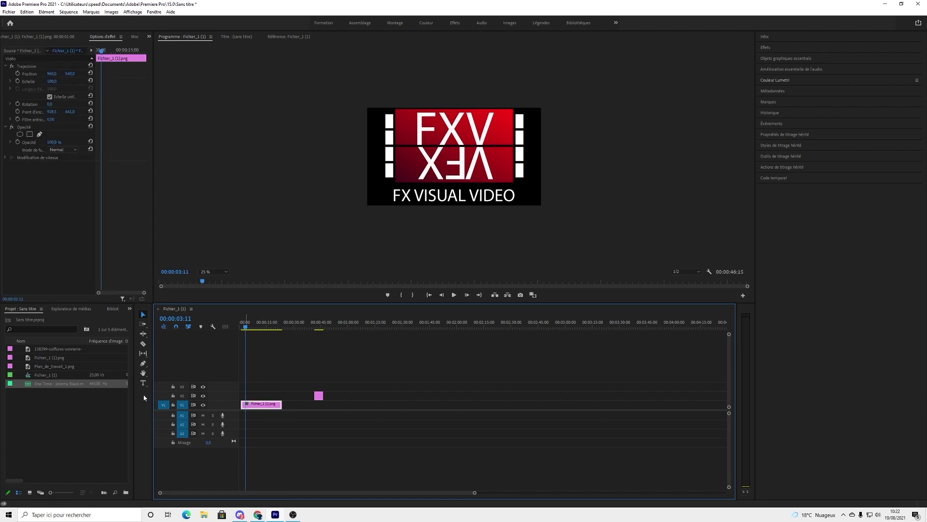
{"action": "right_click", "coordinate": [263, 407]}
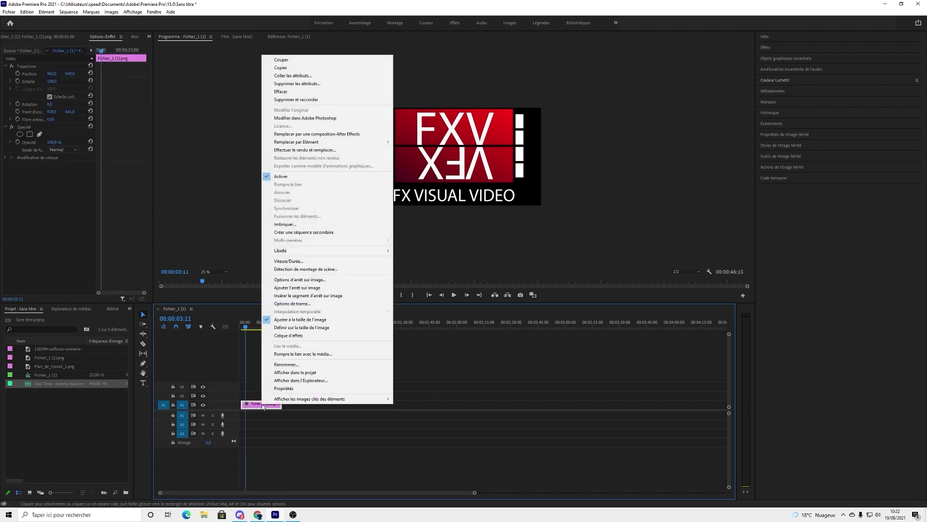
{"action": "left_click", "coordinate": [302, 375]}
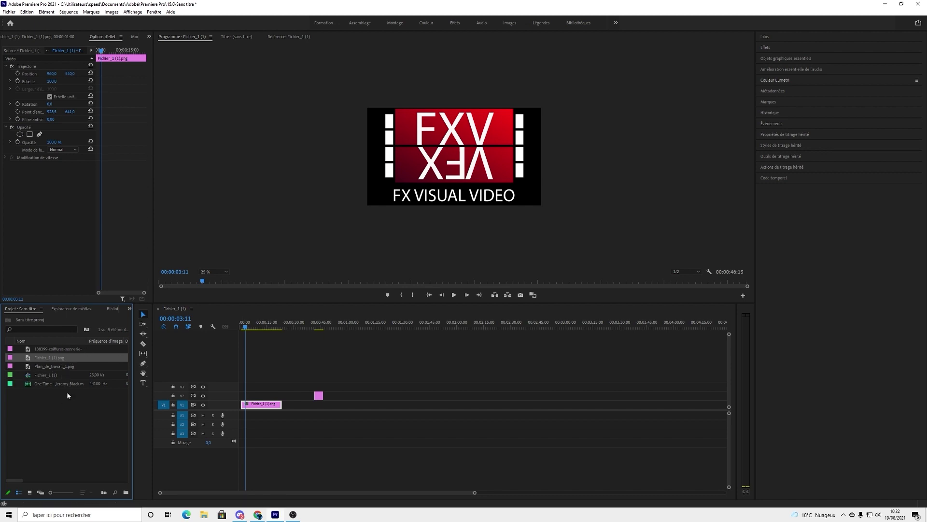
{"action": "left_click", "coordinate": [266, 406]}
{"action": "right_click", "coordinate": [266, 406]}
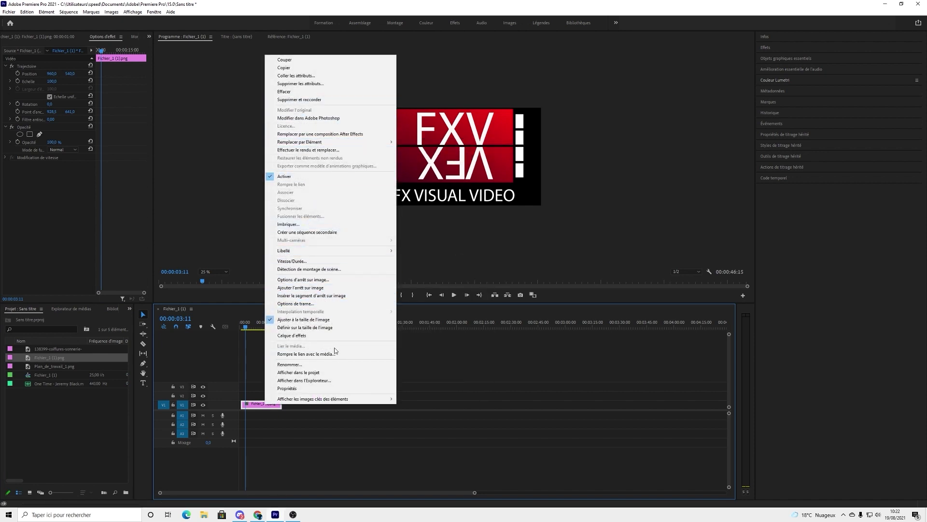
{"action": "left_click", "coordinate": [473, 364]}
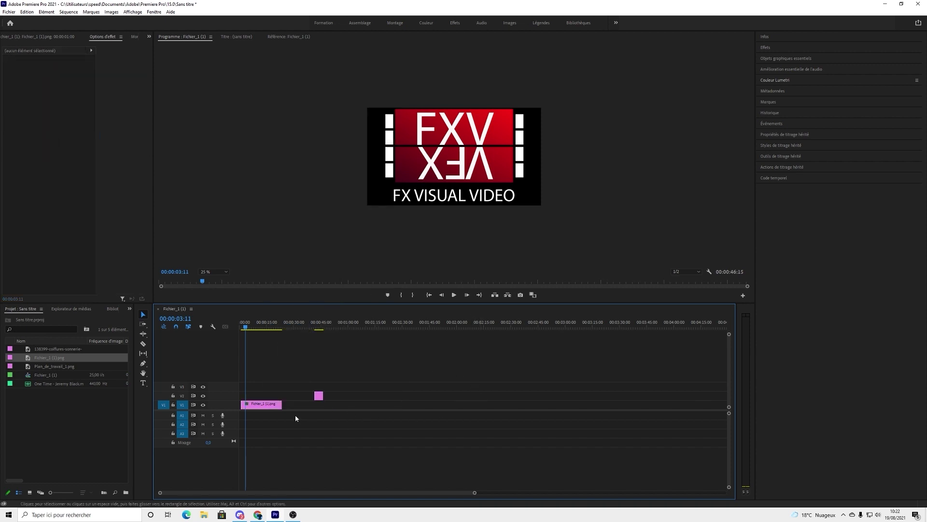
Mark an in point at 00:00:08:00 and an out point at 00:00:18:05 in the sequence
{"action": "left_click_drag", "start_coordinate": [245, 327], "coordinate": [254, 326]}
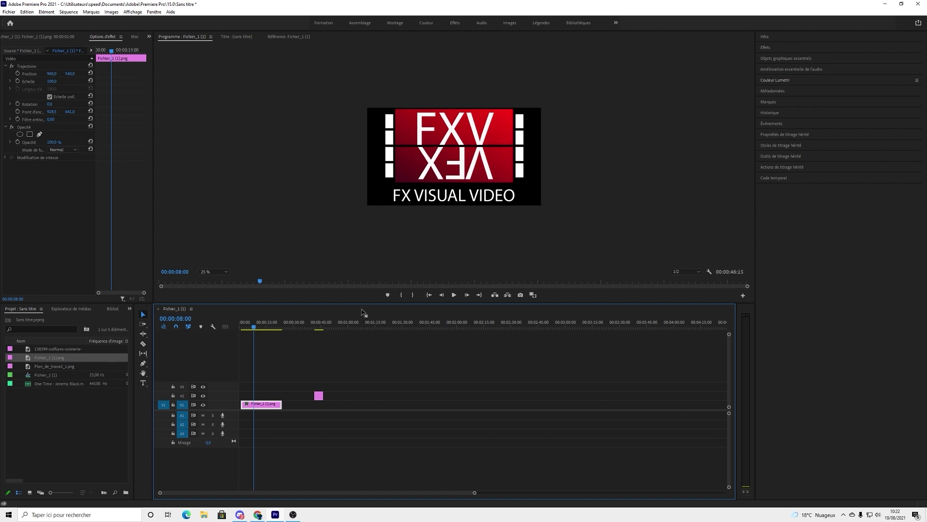
{"action": "left_click", "coordinate": [401, 295]}
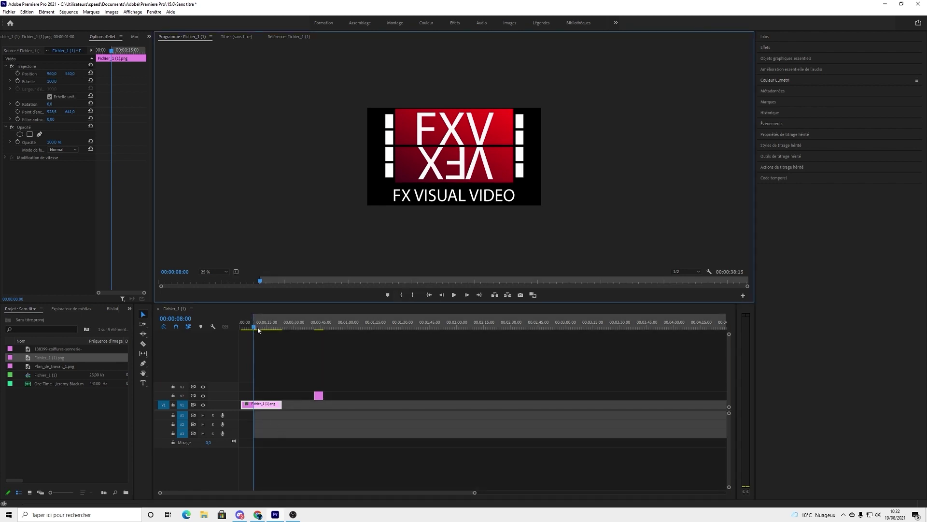
{"action": "left_click_drag", "start_coordinate": [260, 328], "coordinate": [272, 328]}
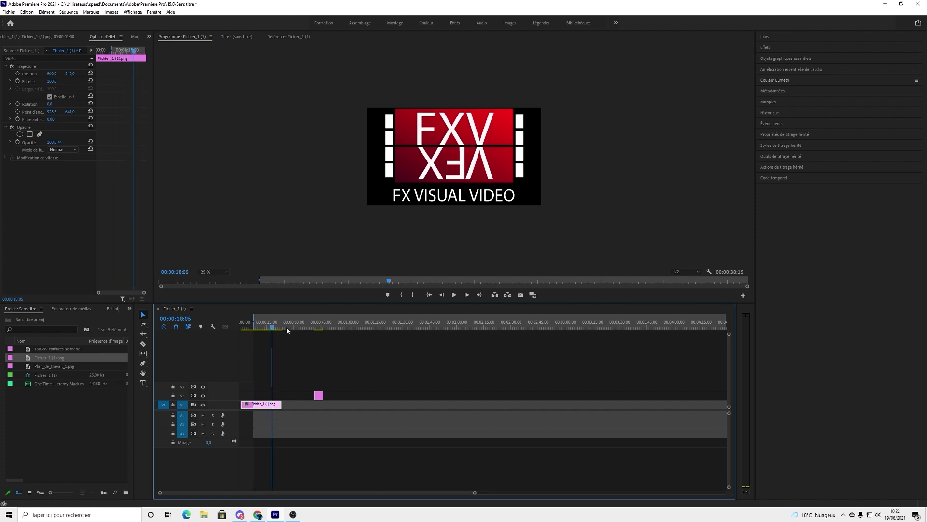
{"action": "left_click", "coordinate": [413, 295]}
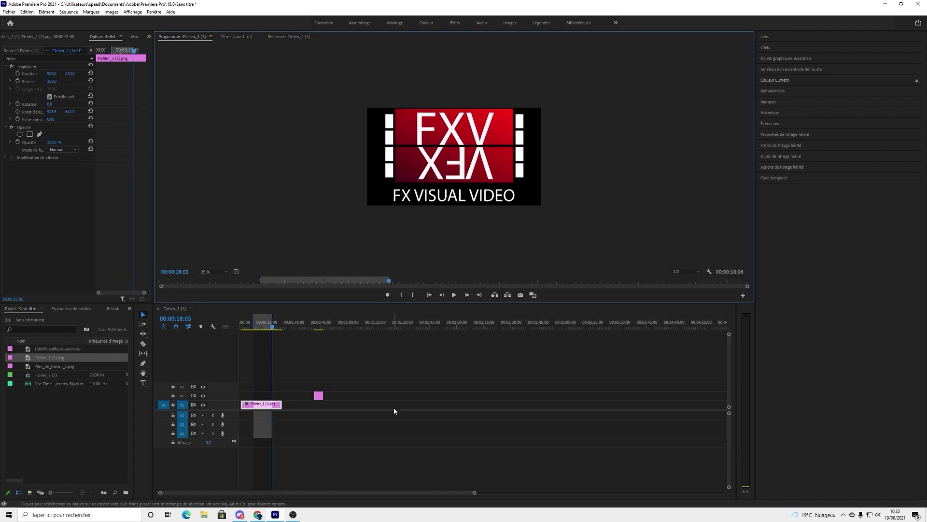
Display the sequence in the program monitor's comparison view, with the reference frame beside the current one
{"action": "left_click", "coordinate": [533, 295]}
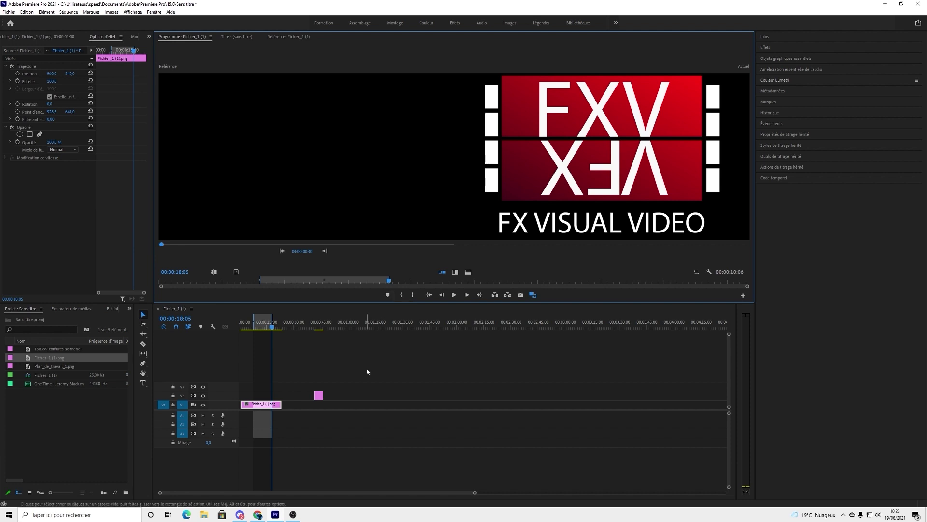
{"action": "key", "text": "ctrl+shift+o"}
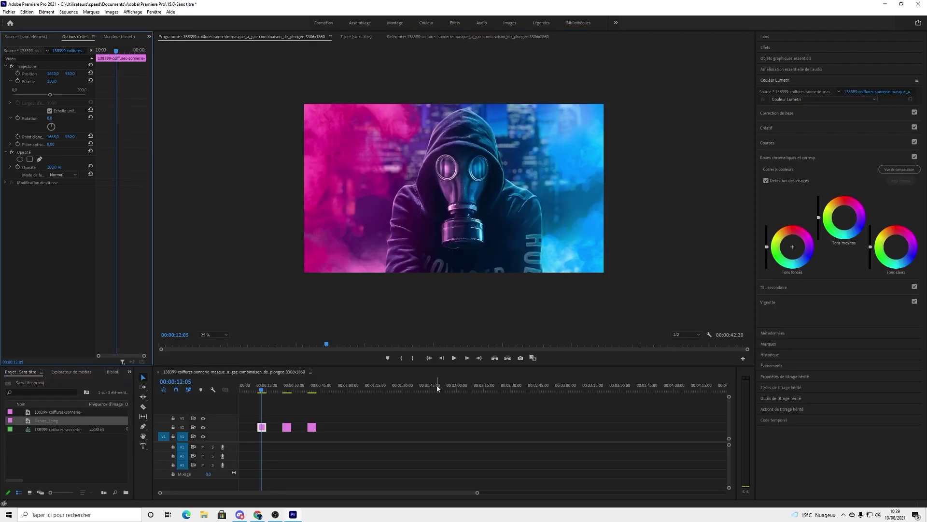